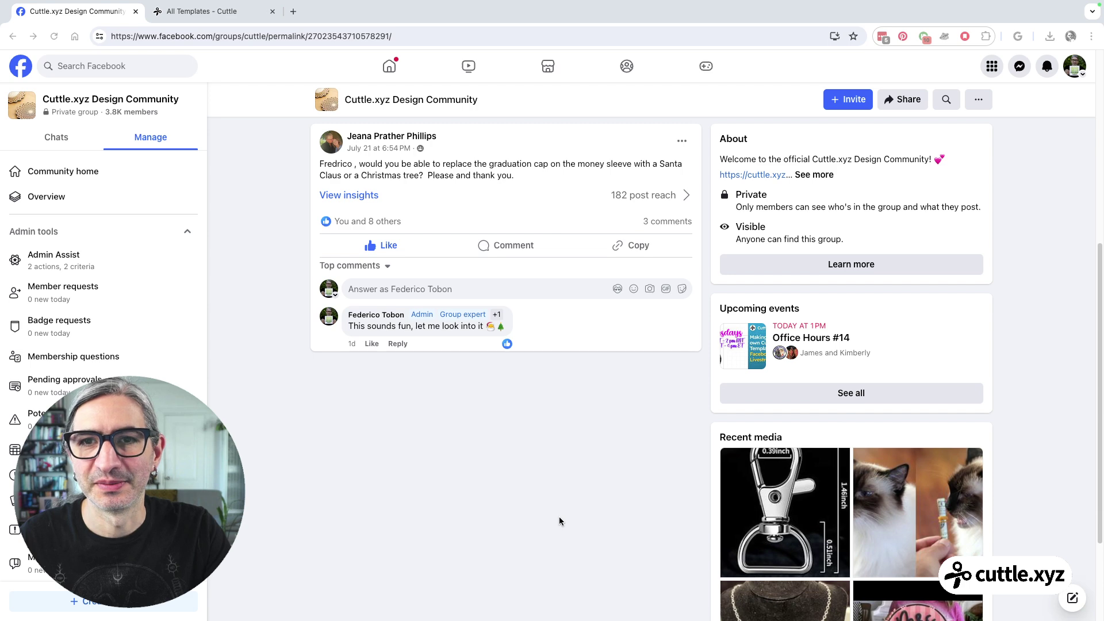
Step: Enlarge the Facebook group page to 125% and read the post requesting a Santa Claus or Christmas tree money sleeve
left_click(554, 519)
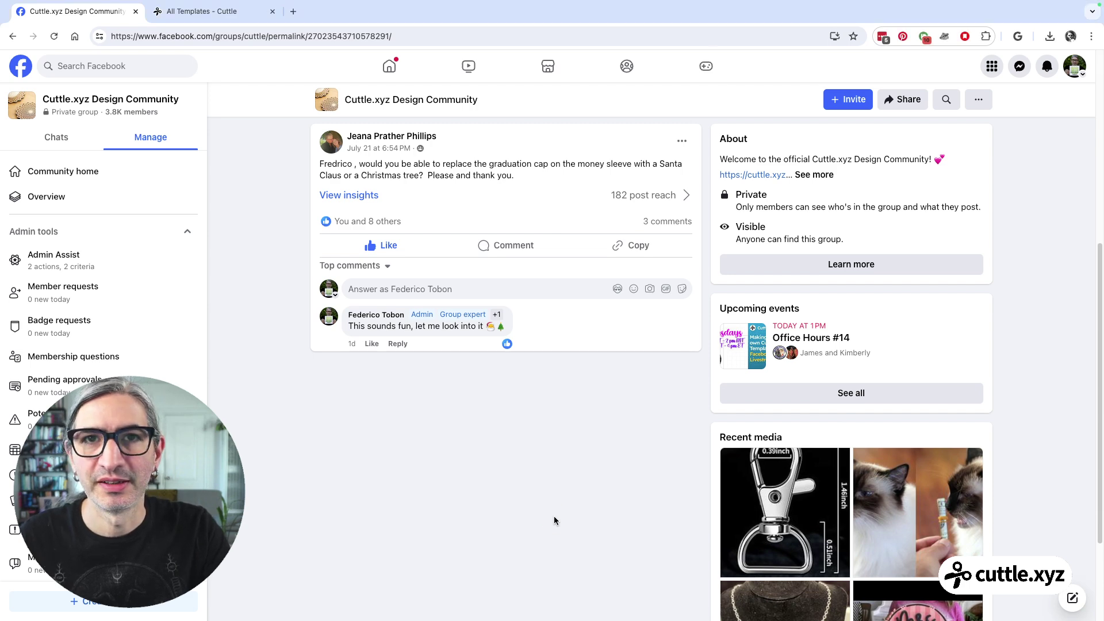
key("super+equal")
key("super+equal")
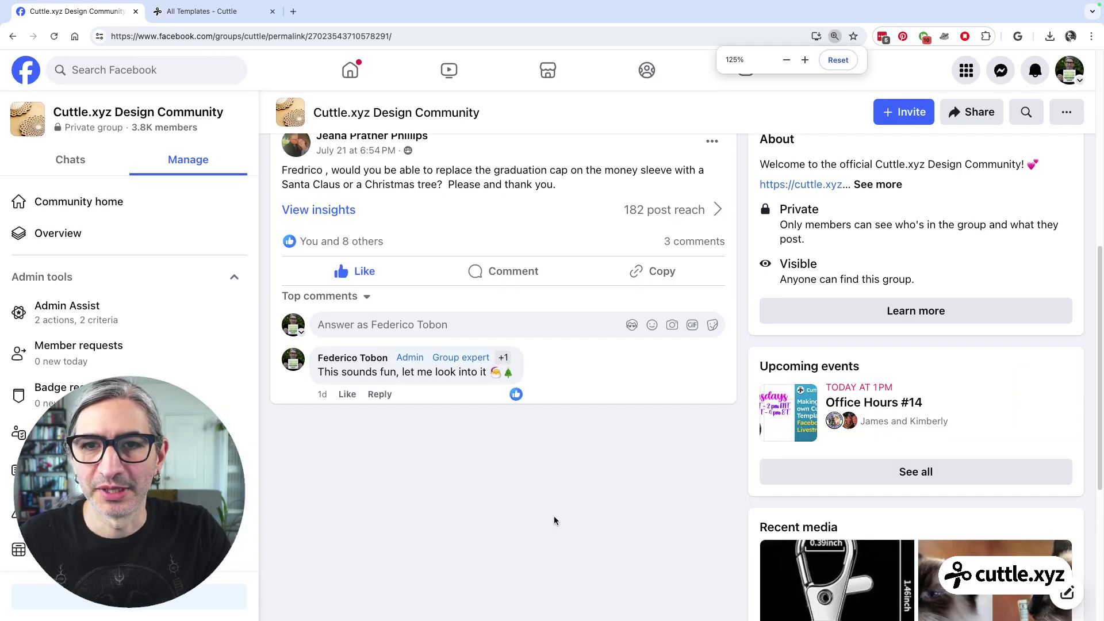
scroll(554, 515, "up", 2)
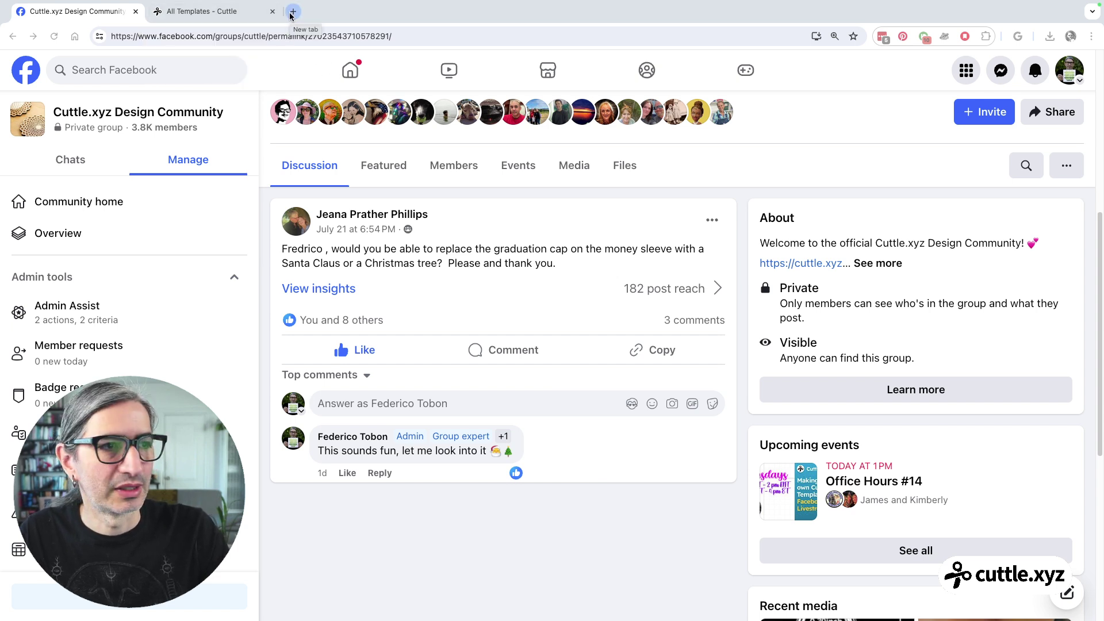
Step: Close the existing templates page and open cuttle.xyz/templates in a fresh browser tab
left_click(272, 12)
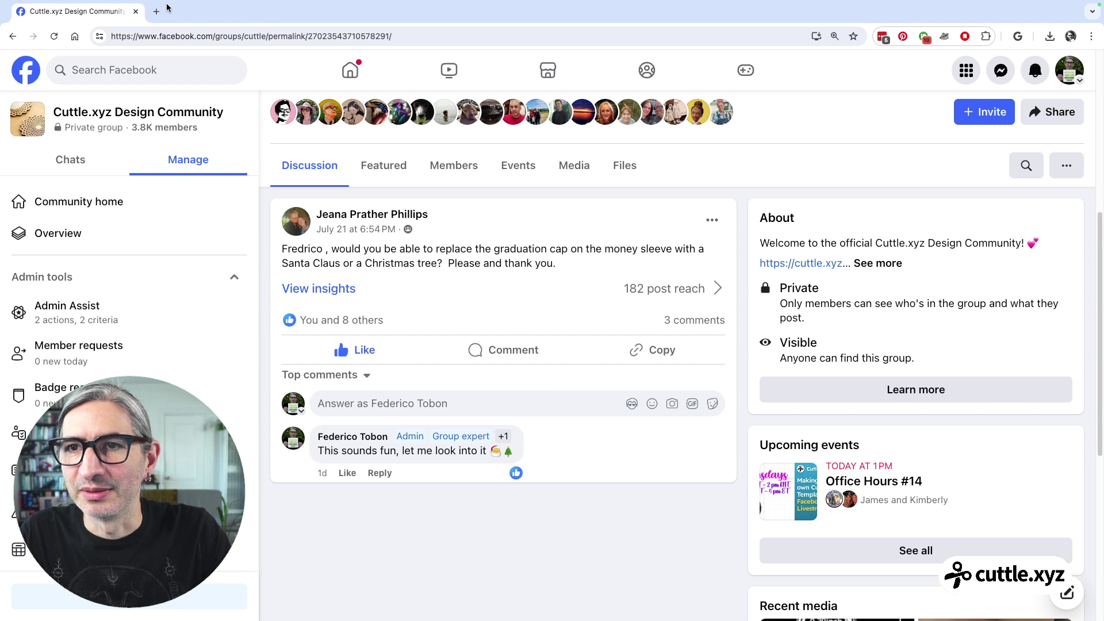
left_click(156, 12)
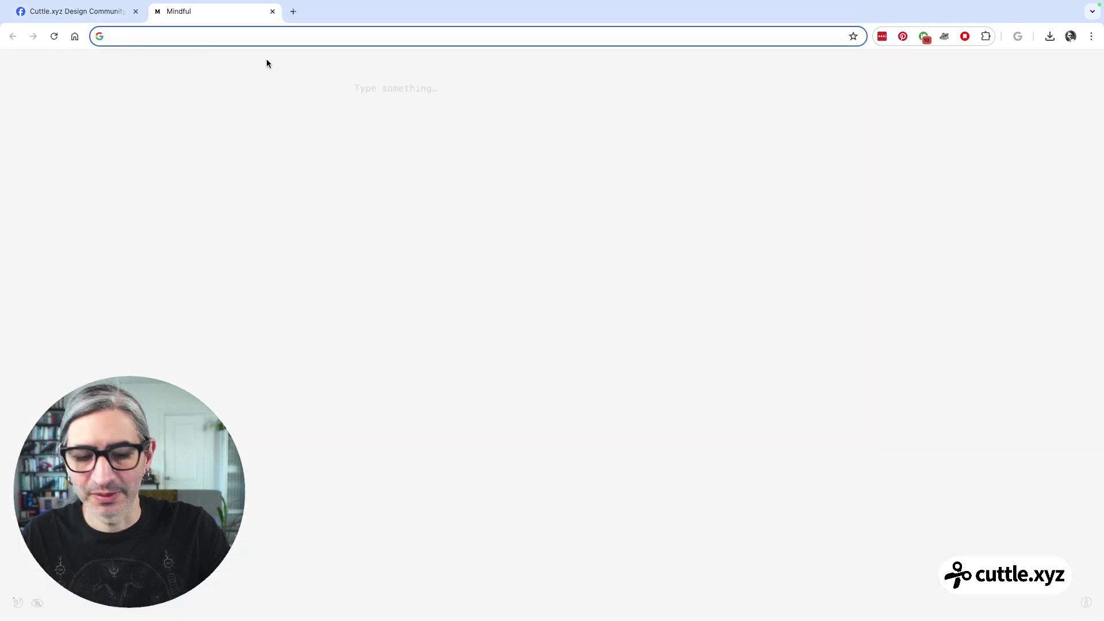
type("cuttle.xyz")
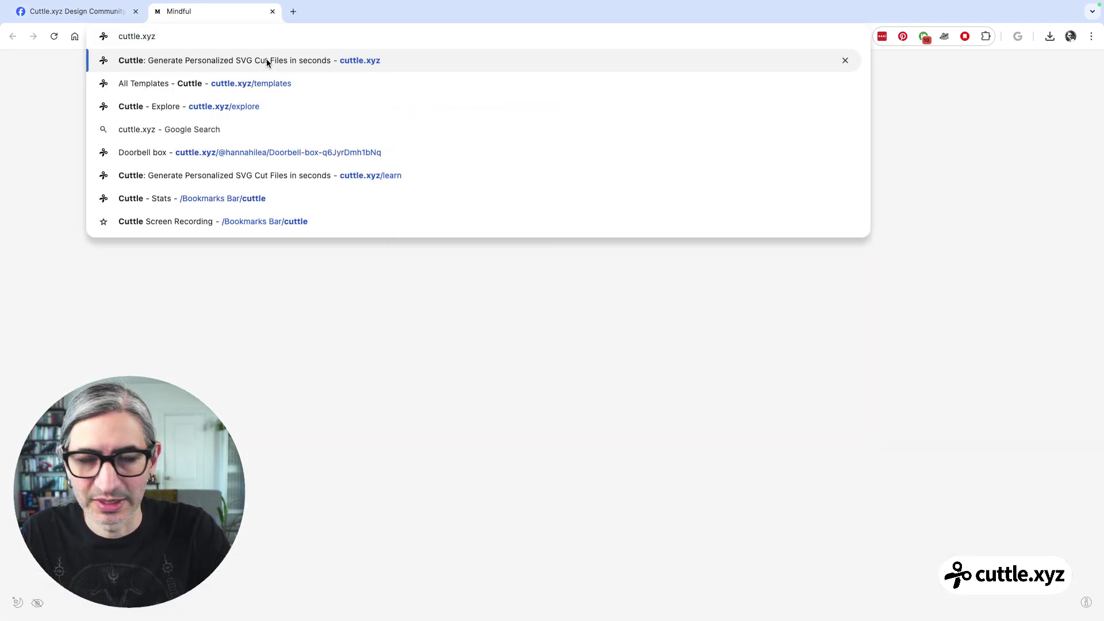
type("/t")
key("Return")
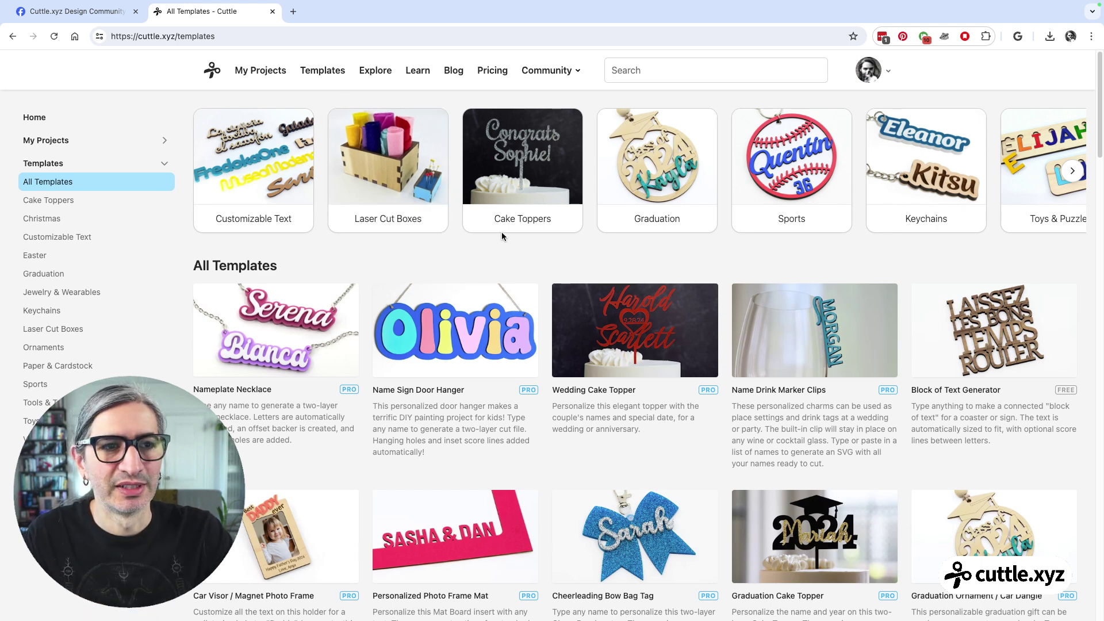
Step: Browse the template categories, search for "money" and open the Graduation Cash Holder template
left_click(1071, 173)
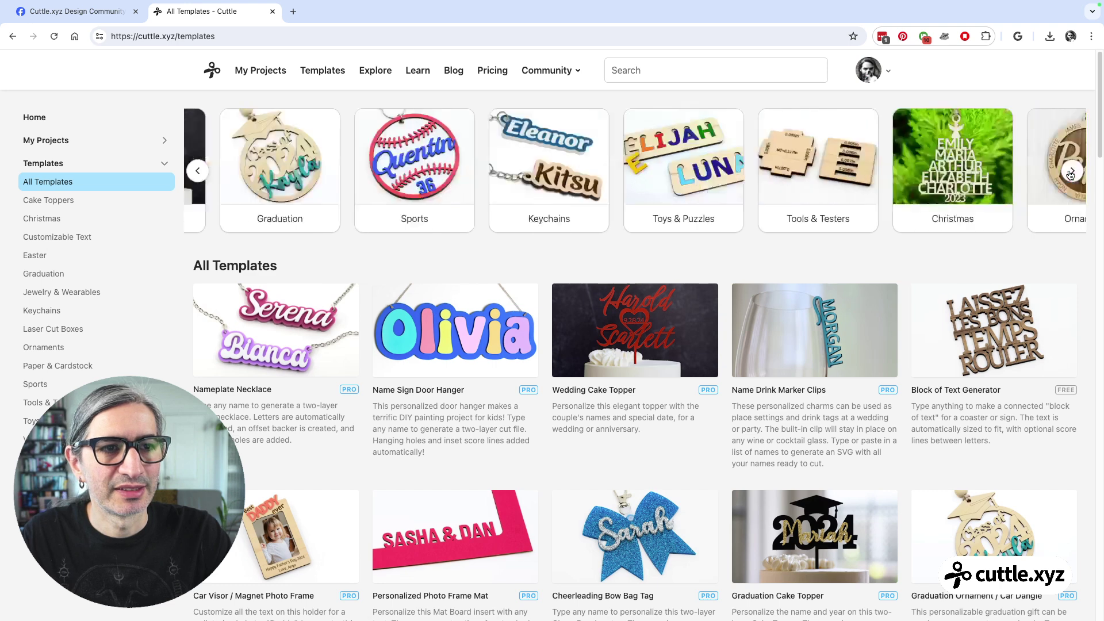
left_click(1073, 172)
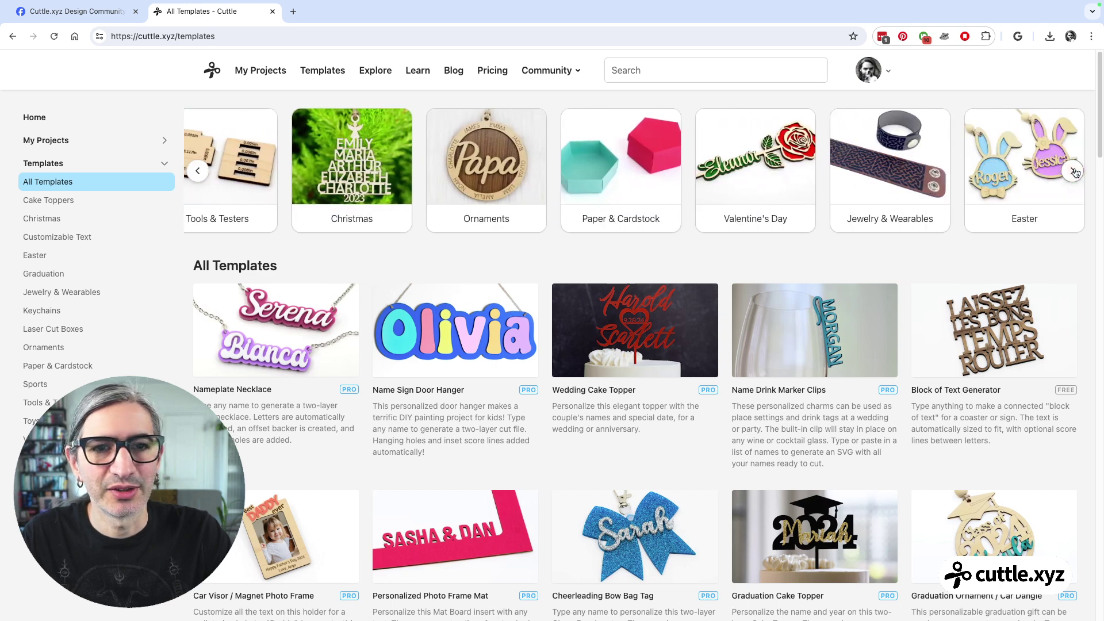
left_click(691, 69)
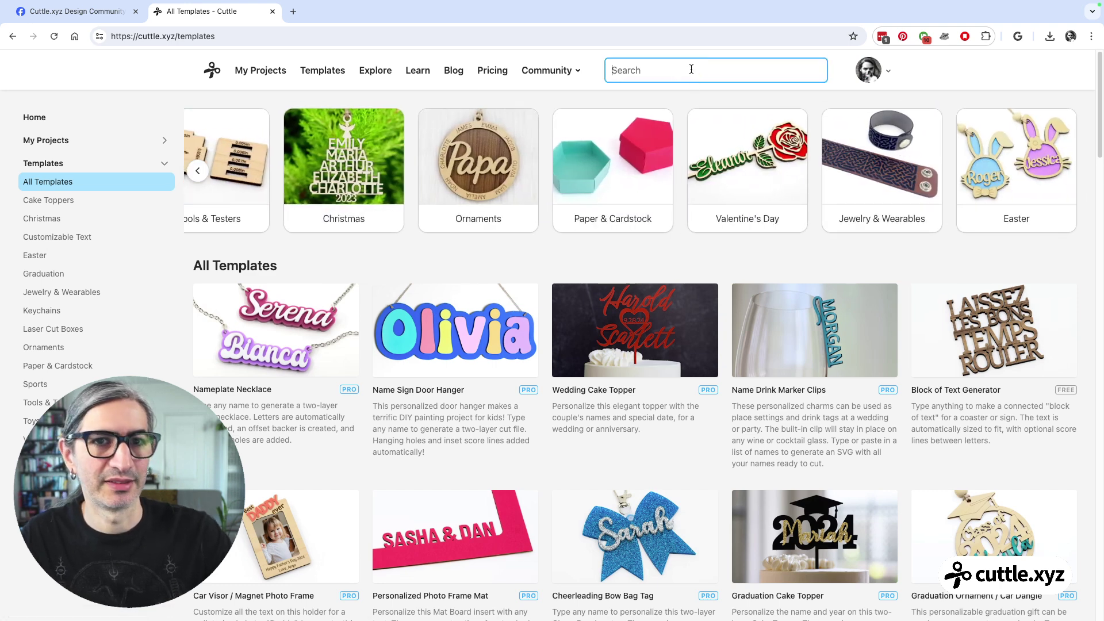
type("moeney")
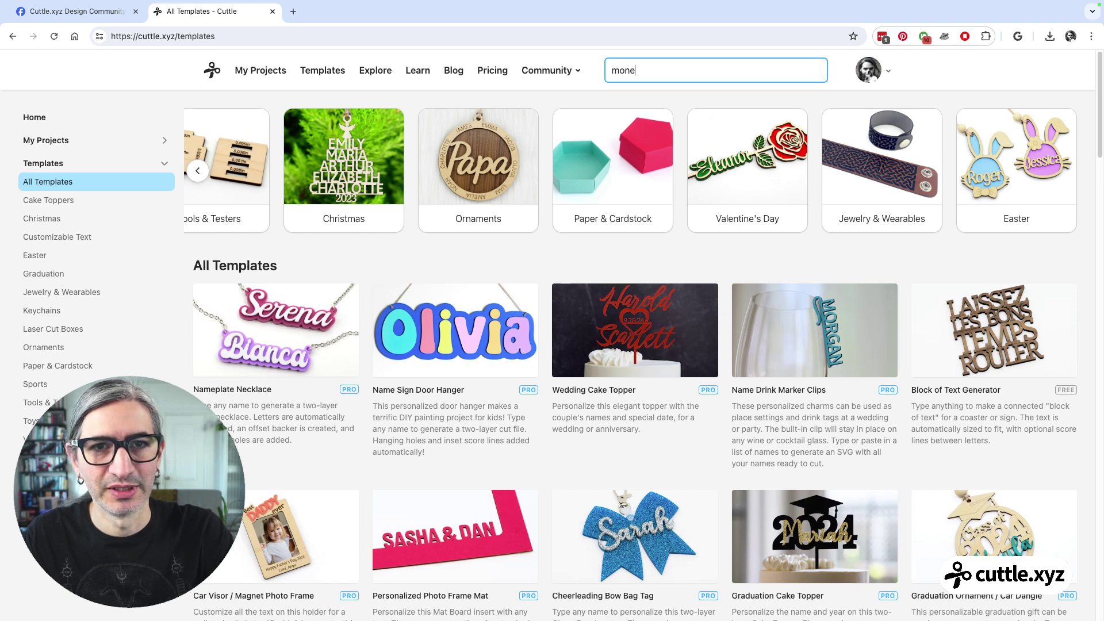
key("Return")
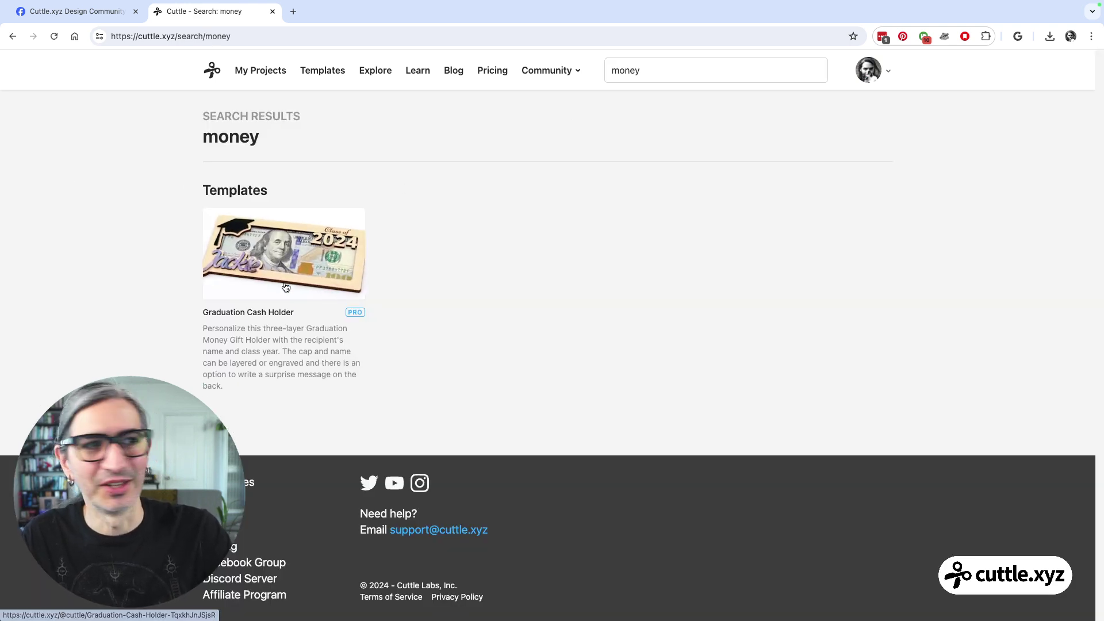
left_click(285, 246)
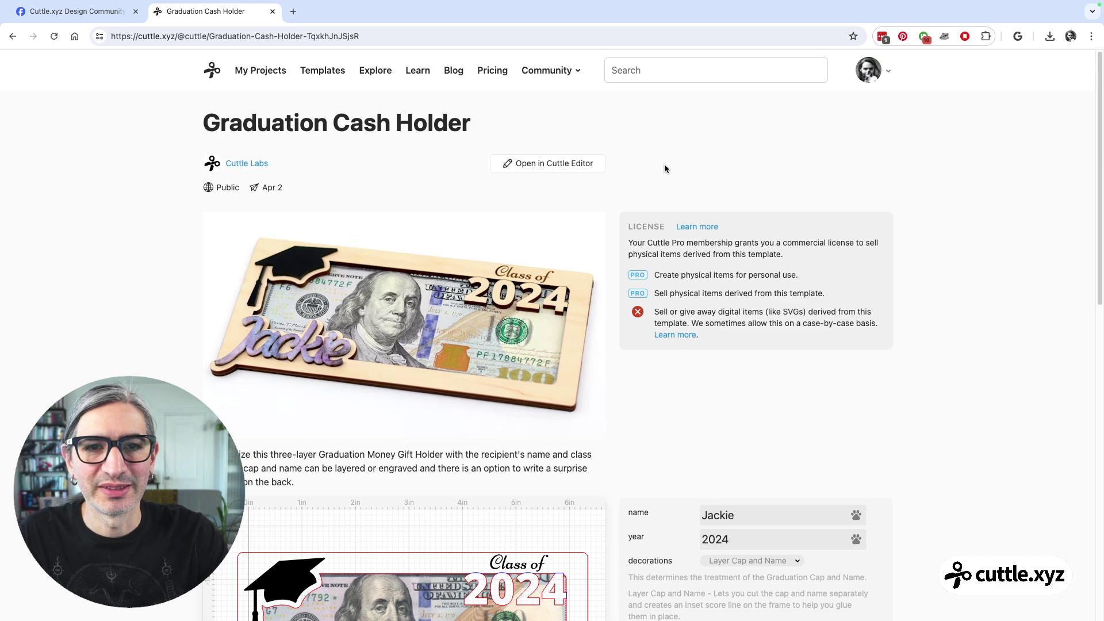
Step: Examine the Graduation Cash Holder page, comparing its assembled preview with the cut-layout preview
scroll(659, 167, "down", 2)
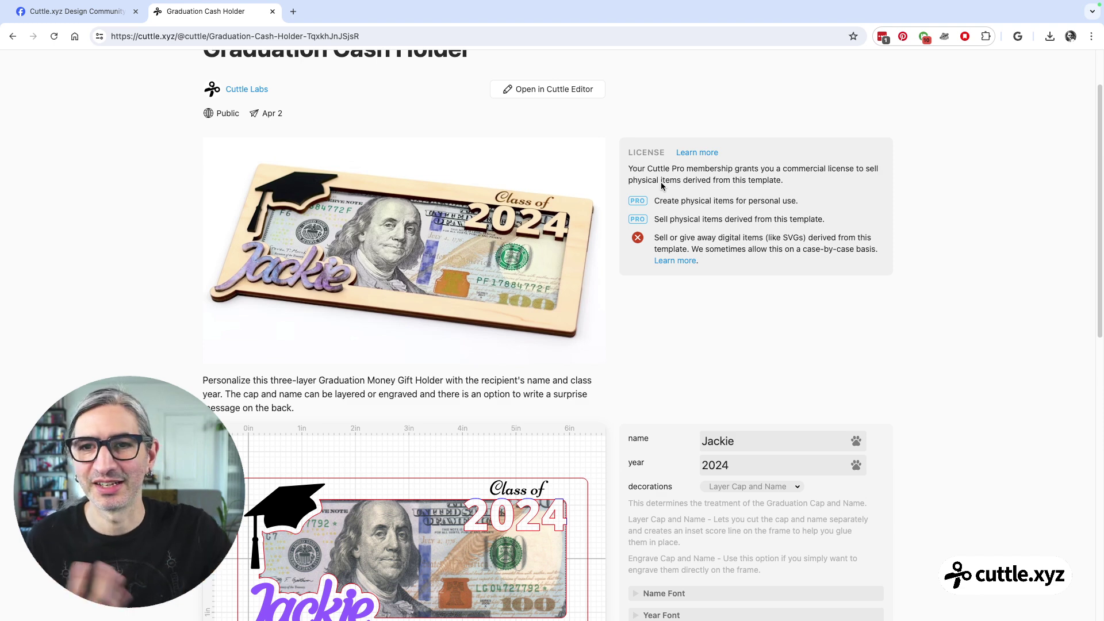
scroll(661, 185, "down", 2)
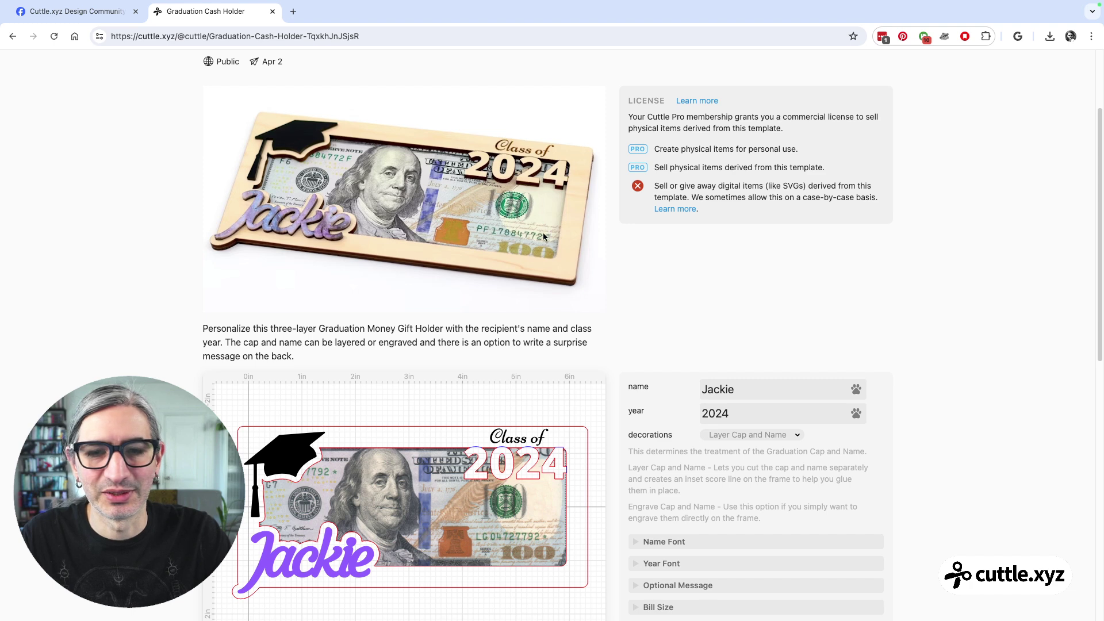
scroll(661, 268, "down", 5)
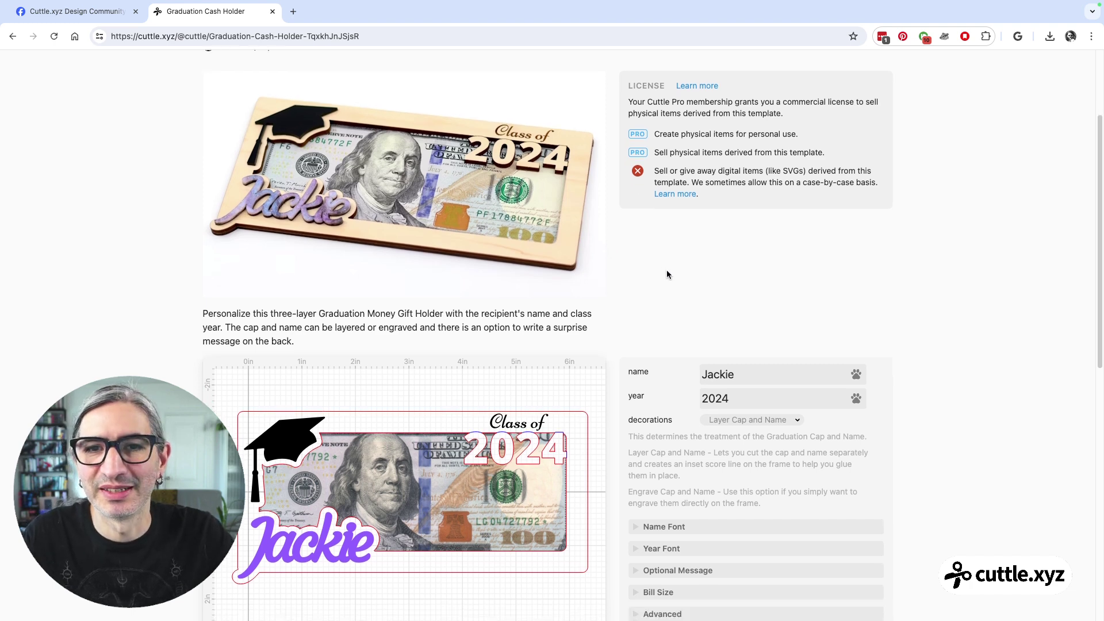
scroll(638, 257, "down", 2)
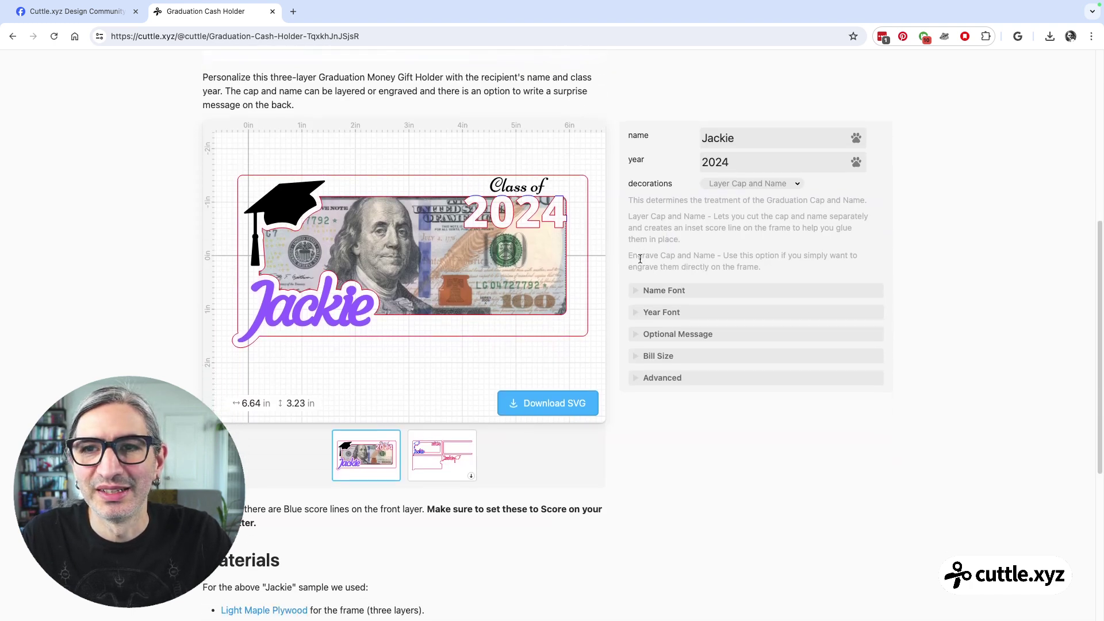
scroll(640, 259, "up", 1)
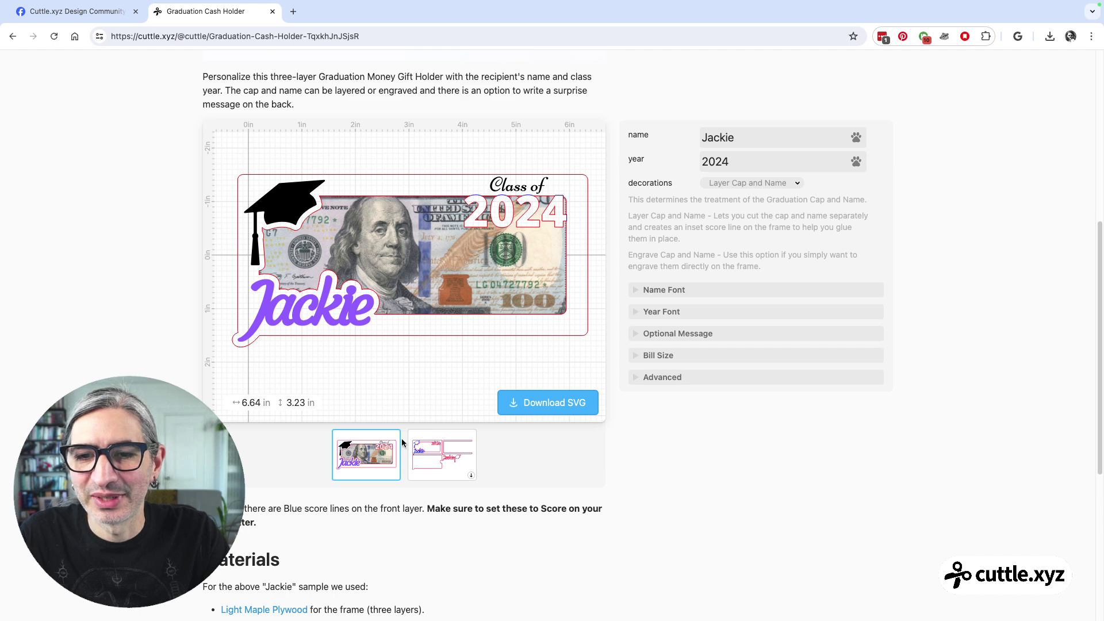
left_click(454, 460)
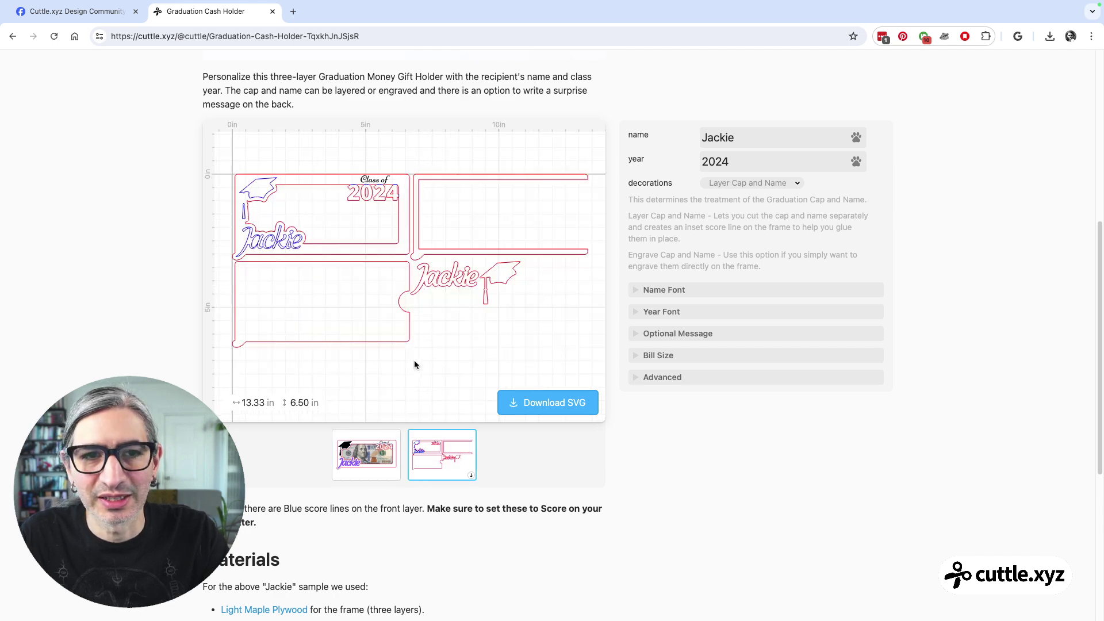
left_click(379, 457)
Step: Replace the sample name with the recipient's first name and set the year to 2025
left_click_drag(742, 138, 688, 138)
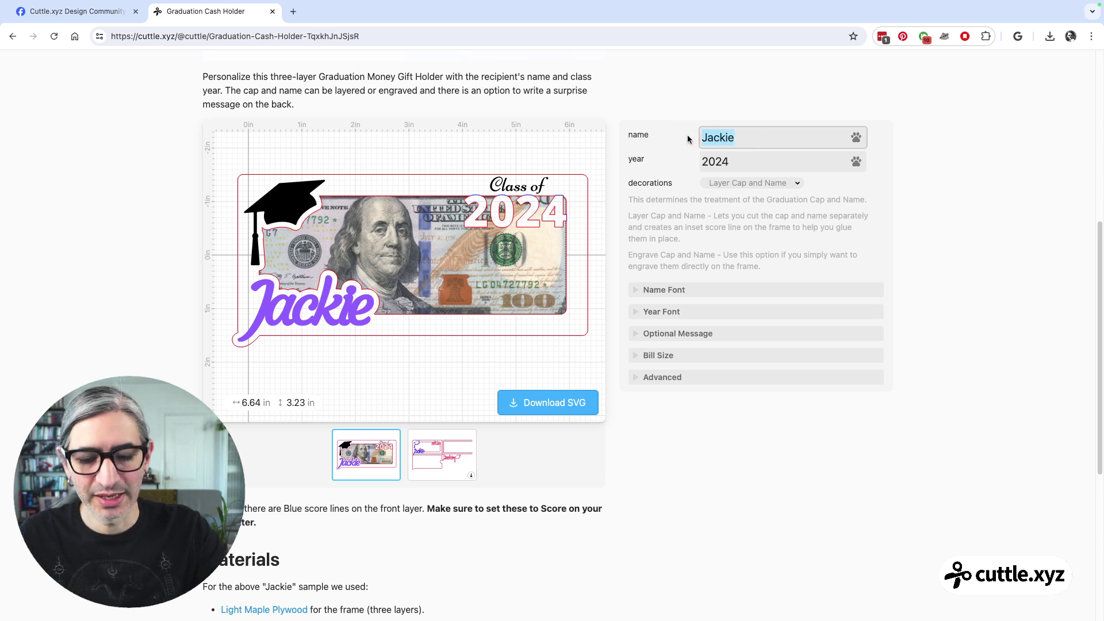
type("Josh")
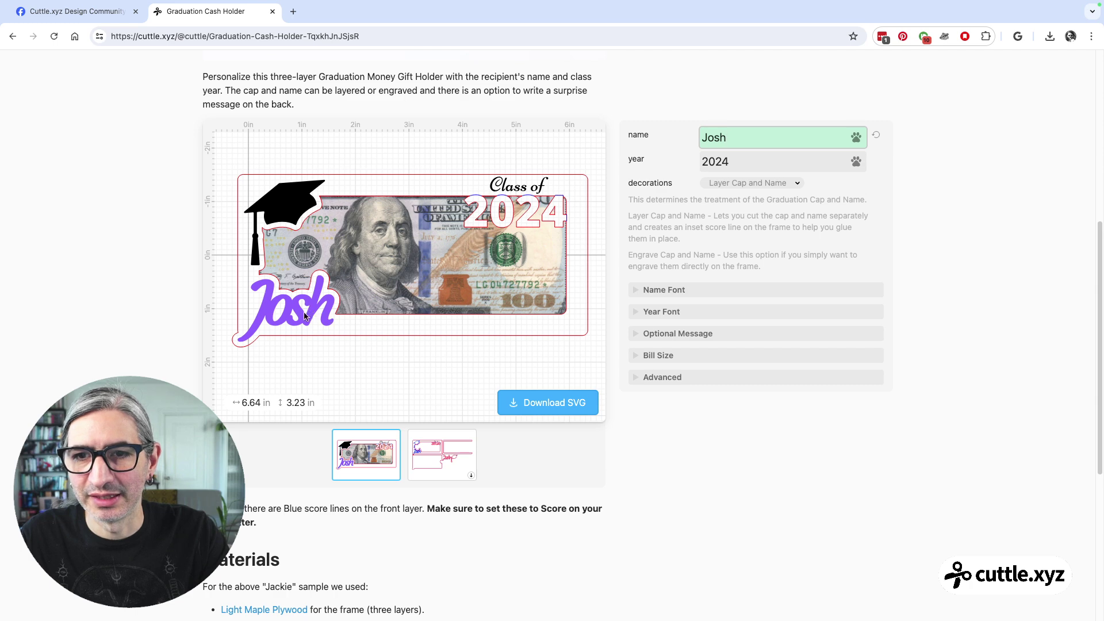
left_click(727, 163)
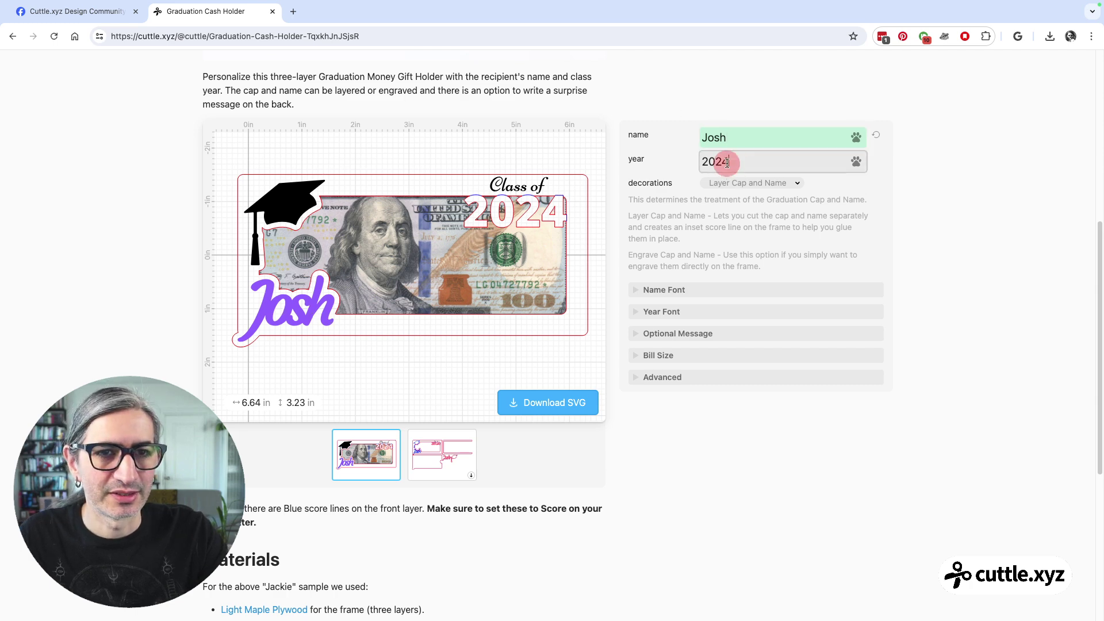
key("BackSpace")
type("5")
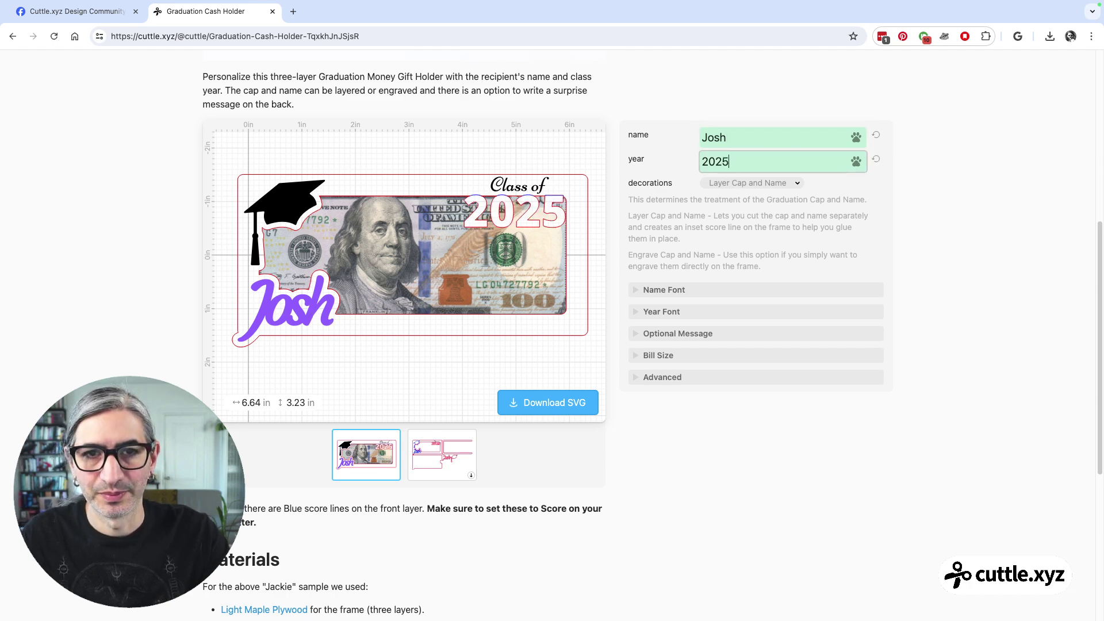
left_click(953, 219)
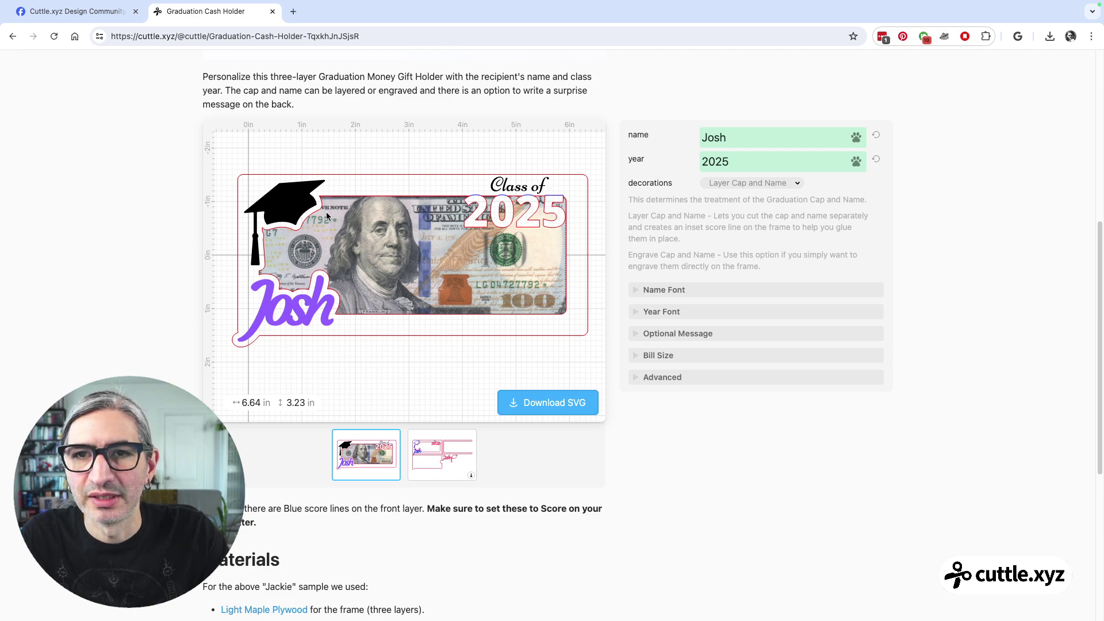
Step: Show the cut layout of the cash holder and set its decorations to Engrave Cap and Name
scroll(326, 211, "up", 5)
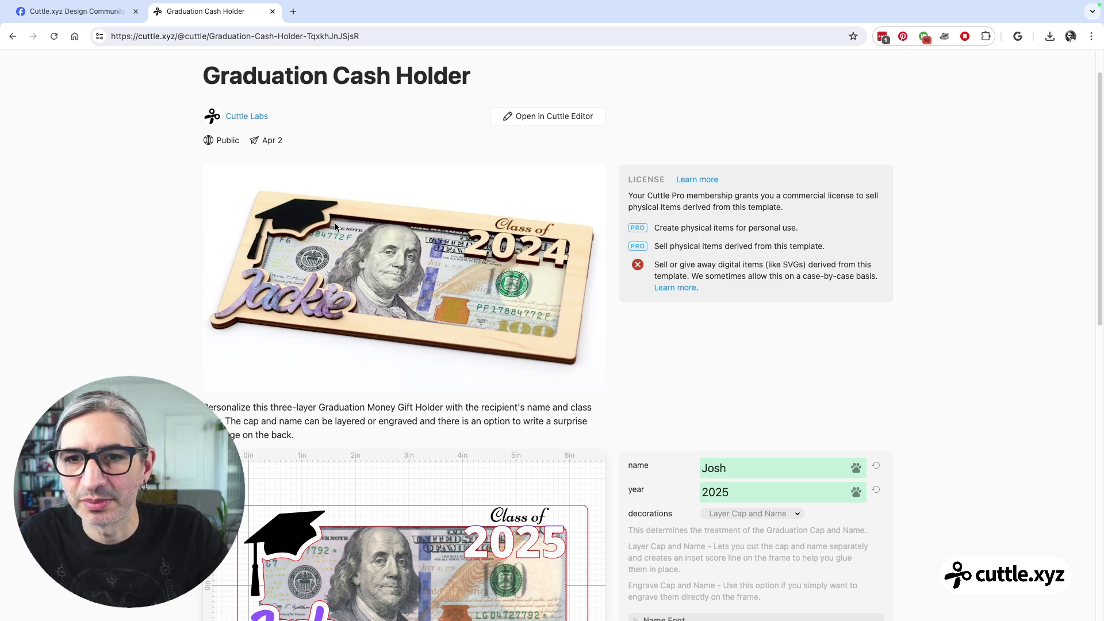
scroll(338, 230, "down", 3)
scroll(339, 230, "down", 2)
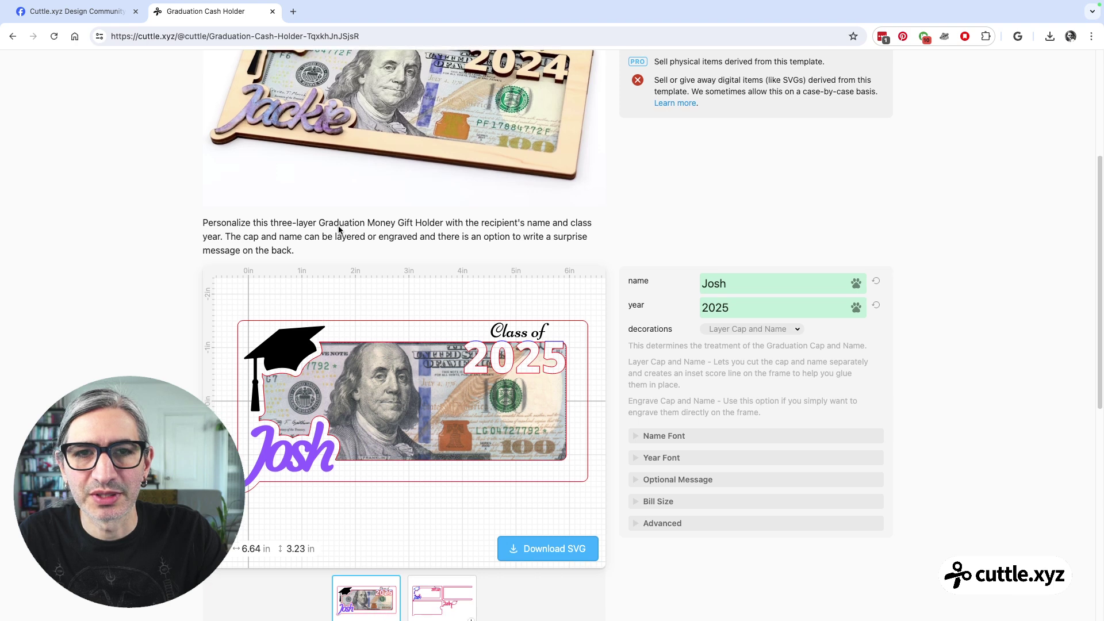
scroll(339, 230, "down", 1)
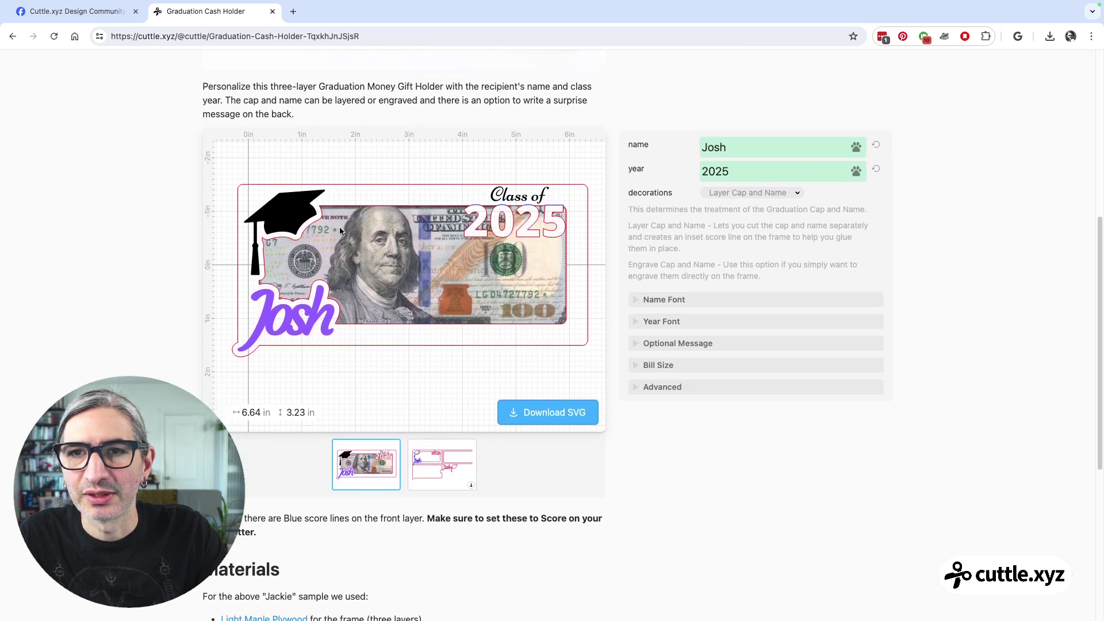
left_click(445, 459)
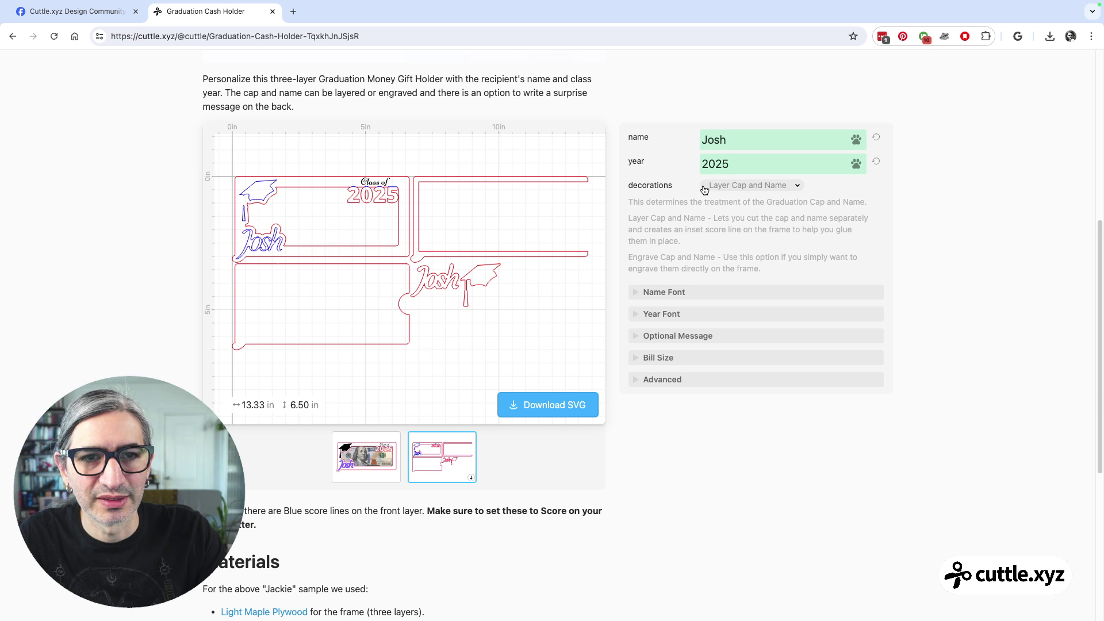
left_click(768, 186)
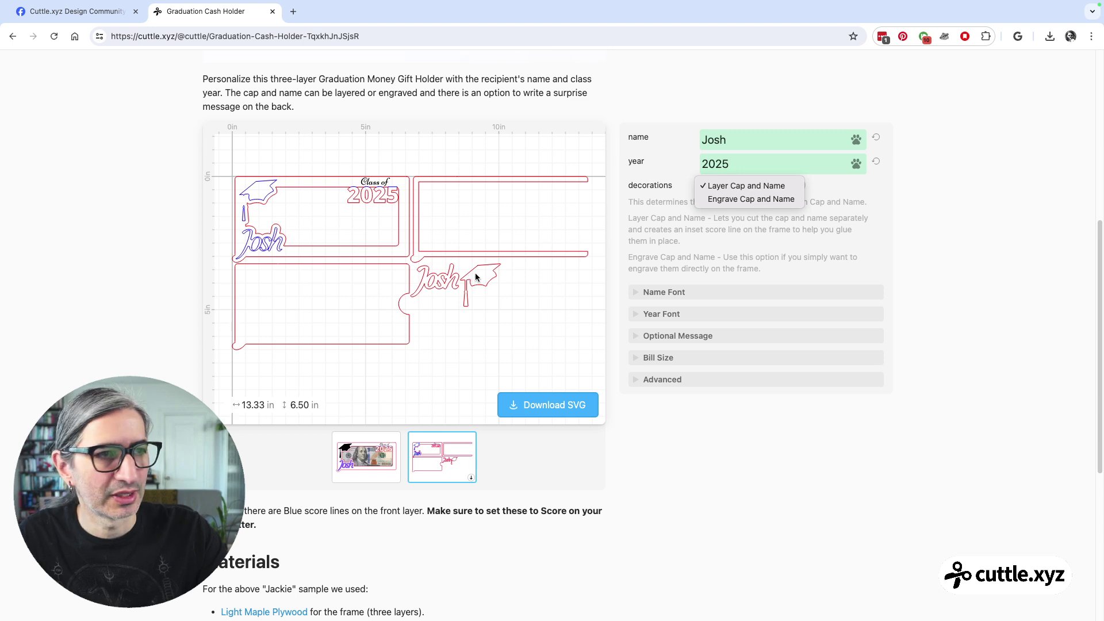
left_click(744, 201)
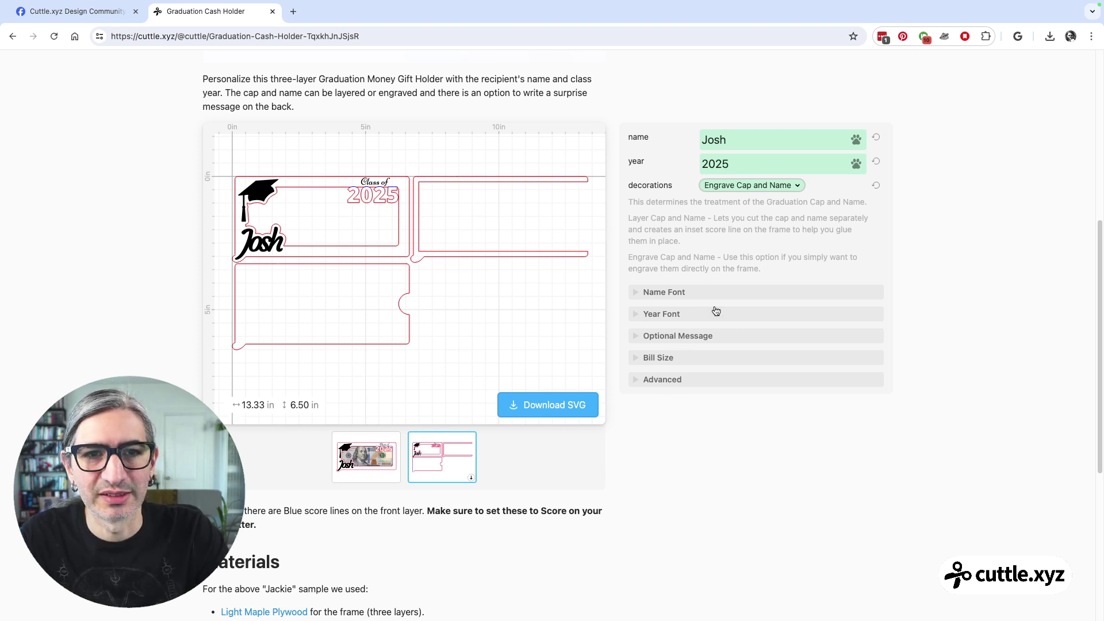
Step: Return to the assembled preview and adjust the position and font size of the recipient's name
left_click(379, 471)
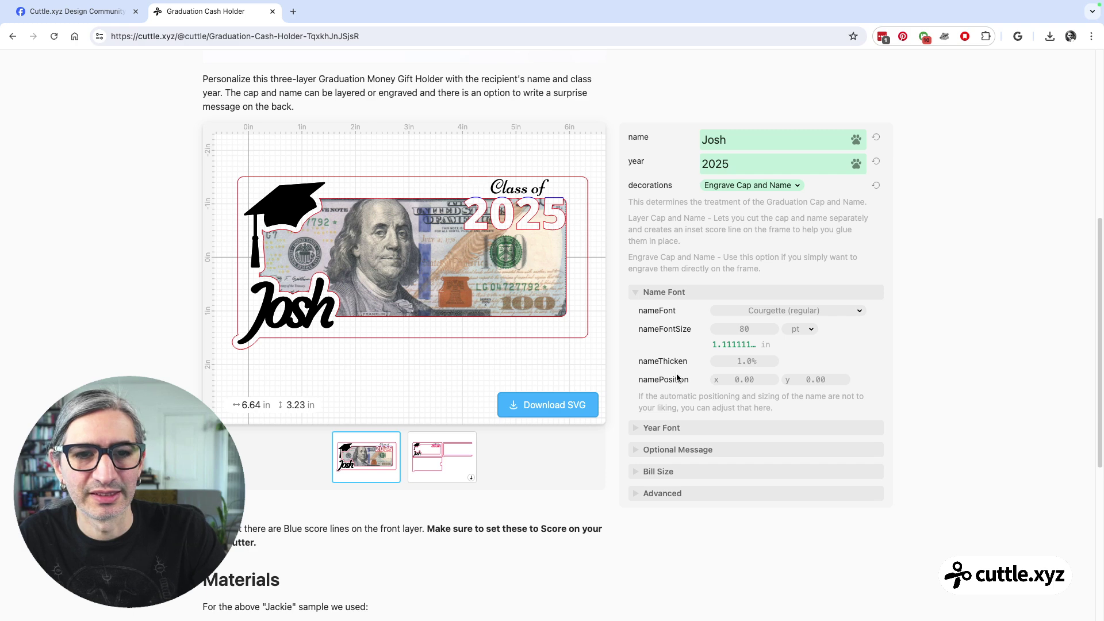
left_click_drag(743, 380, 745, 329)
left_click(633, 291)
Step: Set the year's font size to 61 pt and its position to x 0.05, y -0.03
left_click(637, 314)
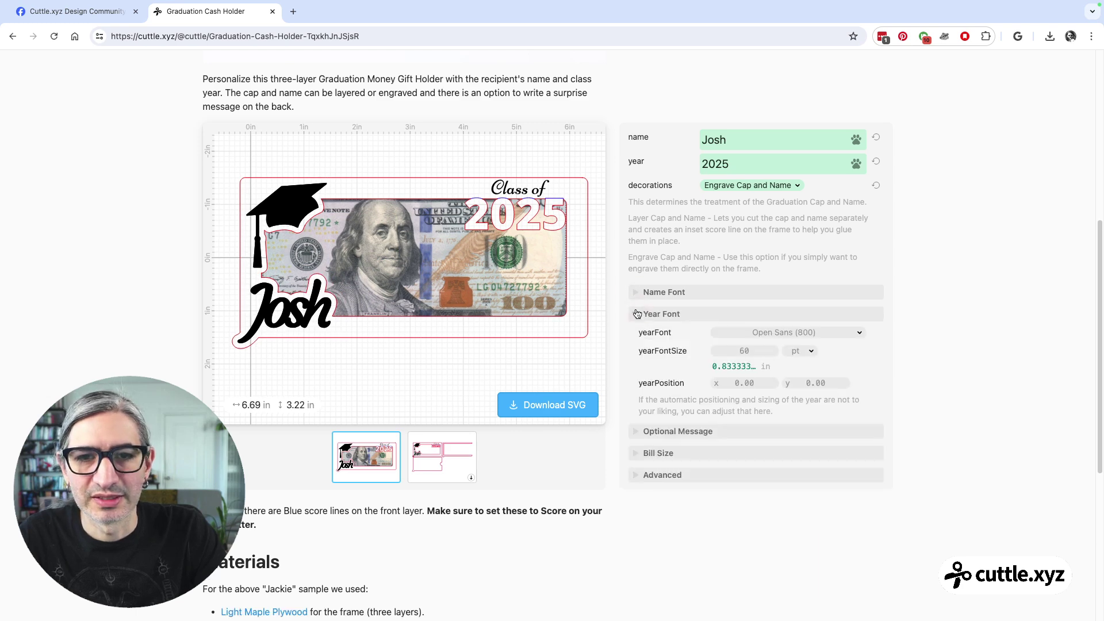
left_click_drag(717, 353, 817, 384)
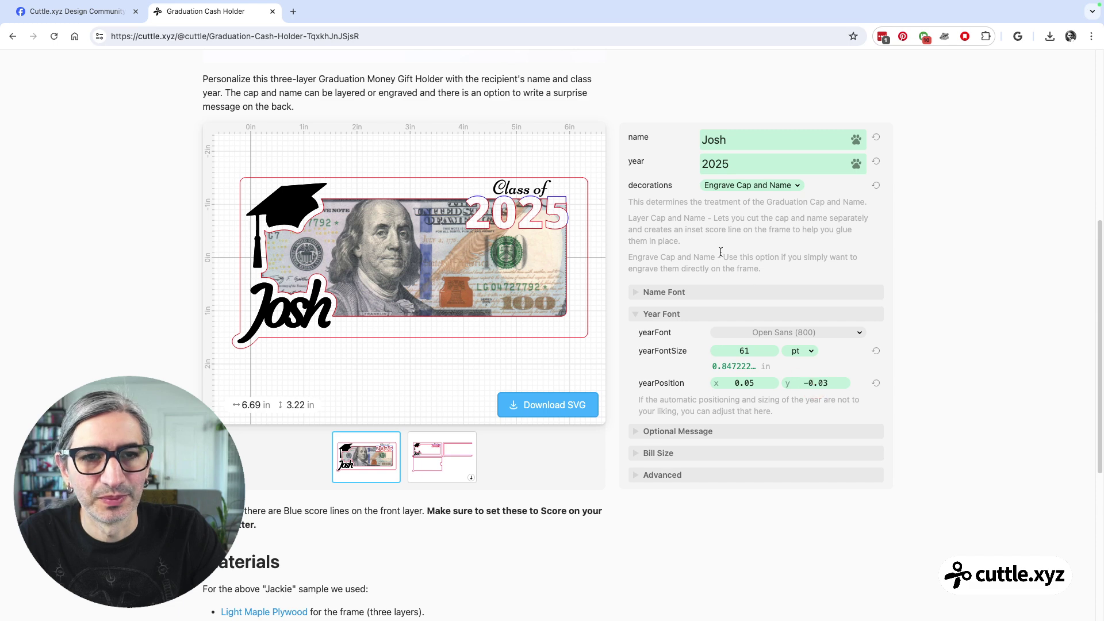
left_click(640, 315)
Step: Enter "Hello i hope you like this" as the optional message engraved on the back layer
left_click(636, 339)
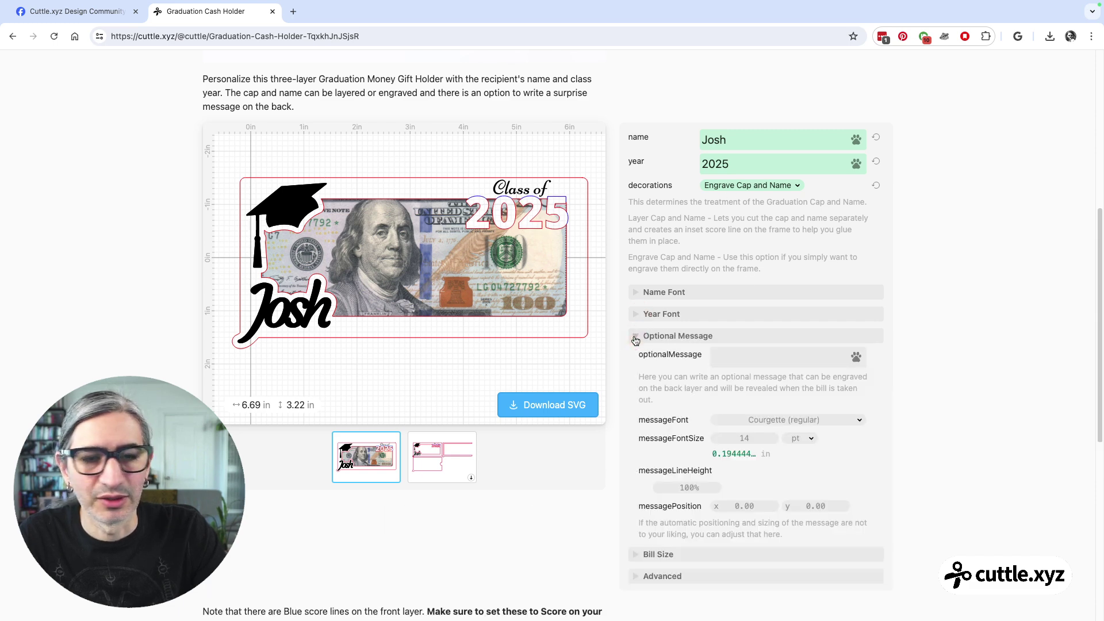
left_click(740, 358)
type("Helly")
key("BackSpace")
type("o i ")
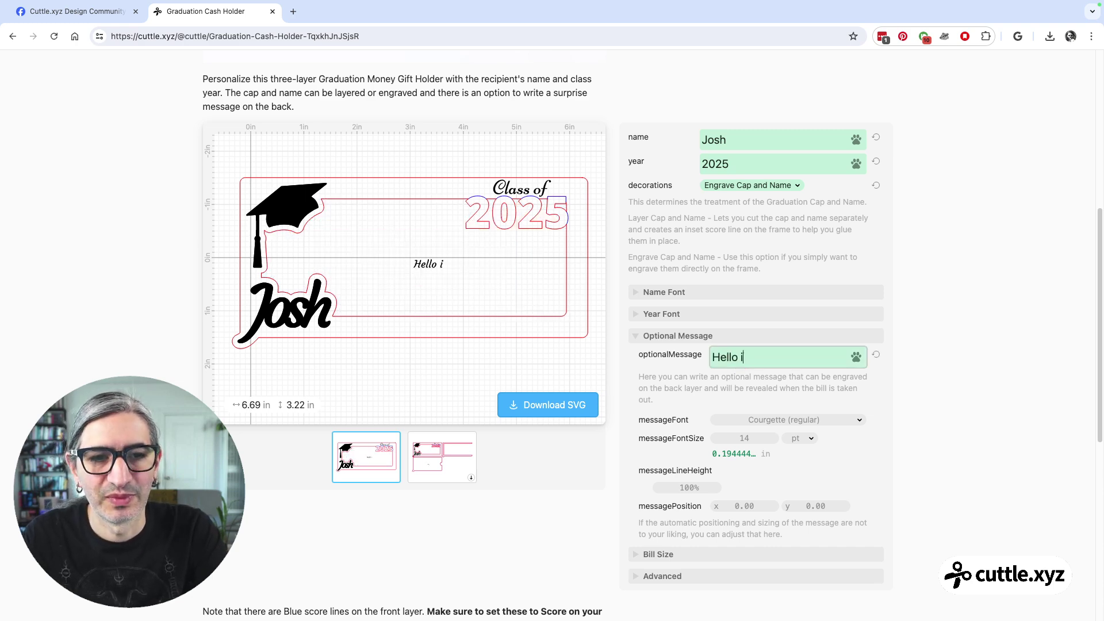
type("hope you ")
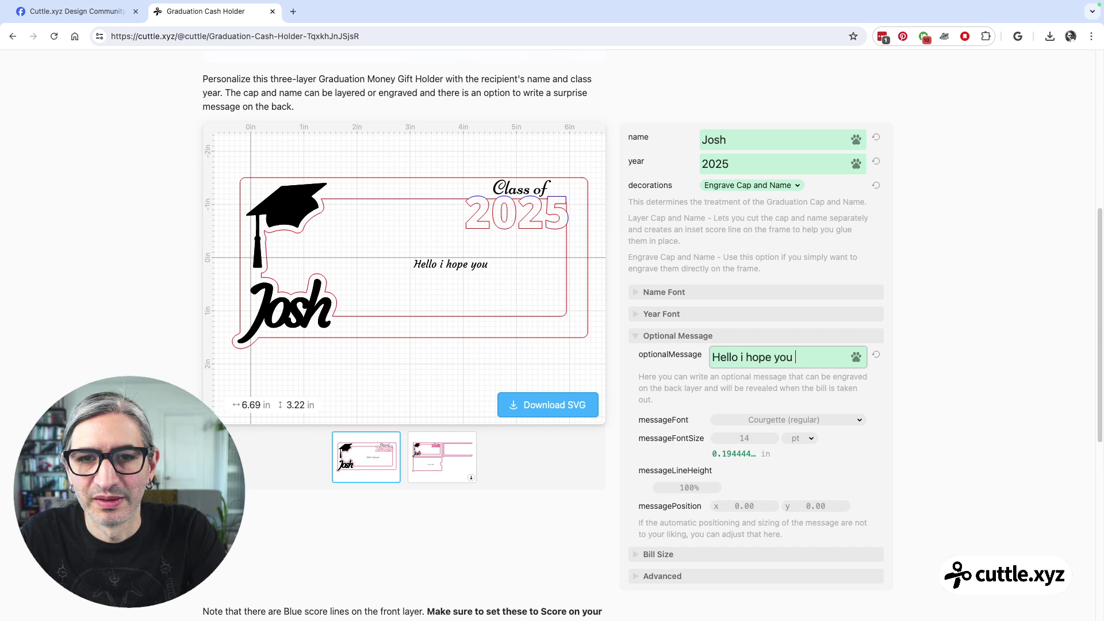
type("like this")
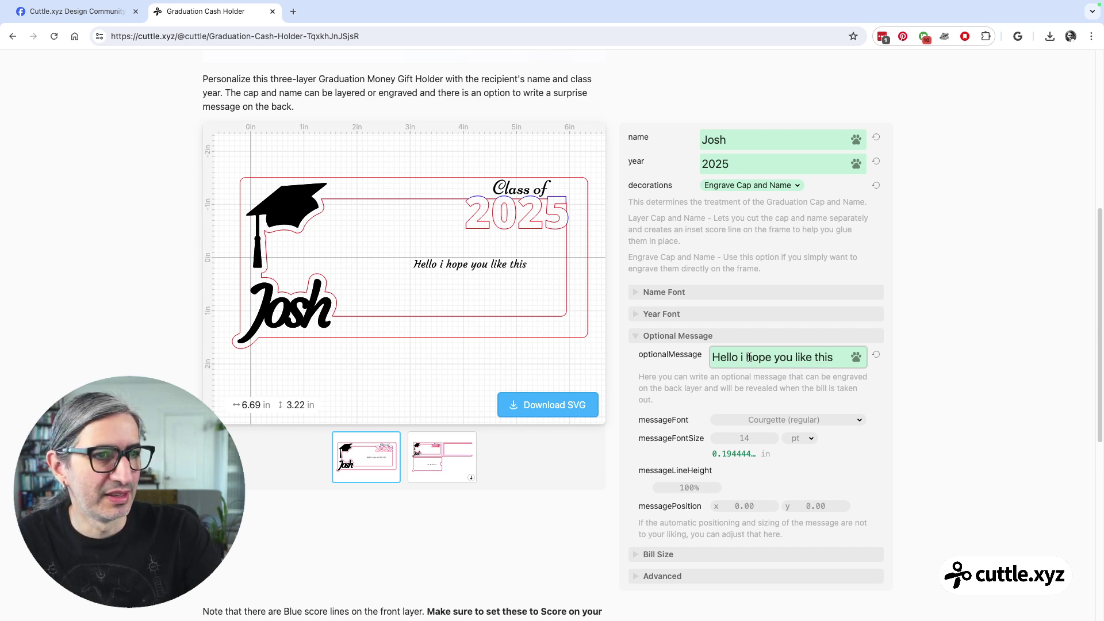
Step: View the message on the back layer in the cut layout, and reset the optional message to blank
left_click(452, 455)
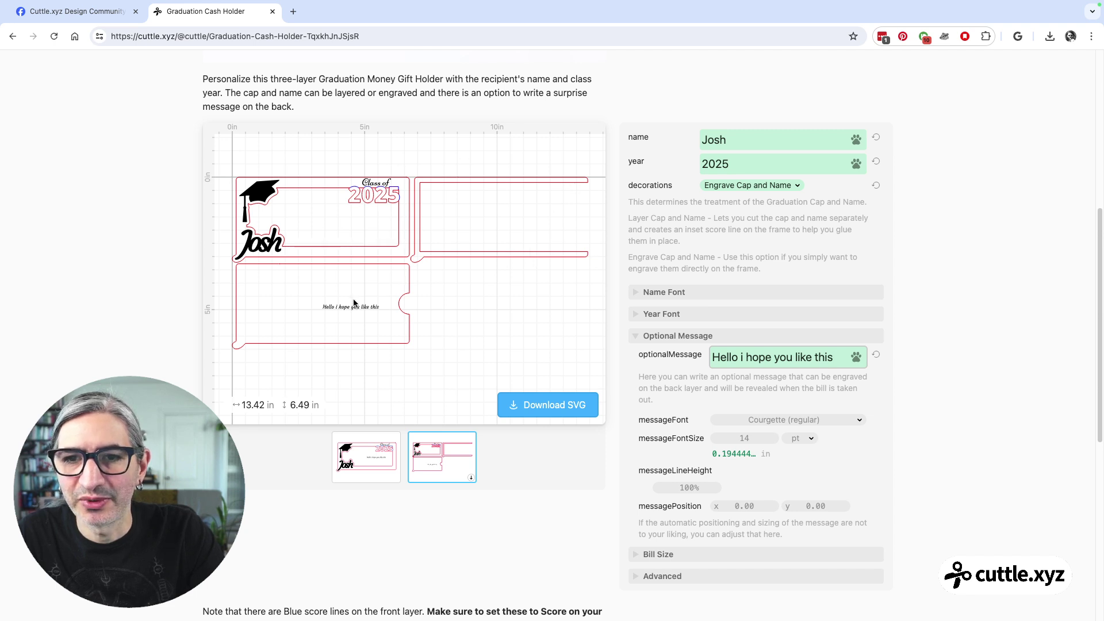
left_click(876, 355)
left_click(636, 337)
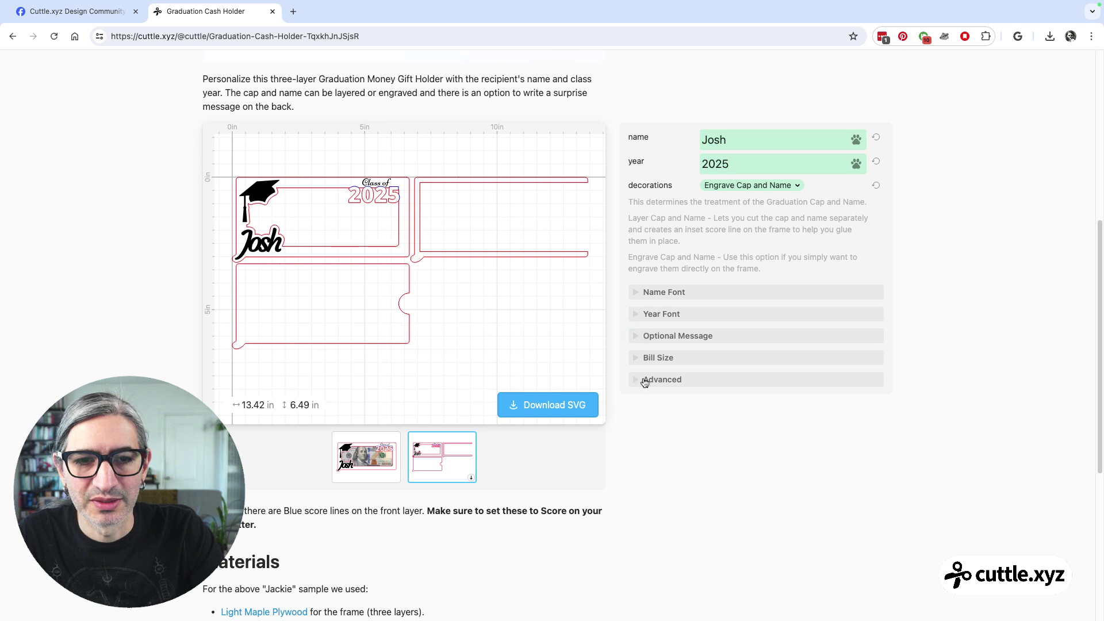
Step: Try out different bill dimensions in the assembled preview and set the bill height to 2.65 in
left_click(637, 360)
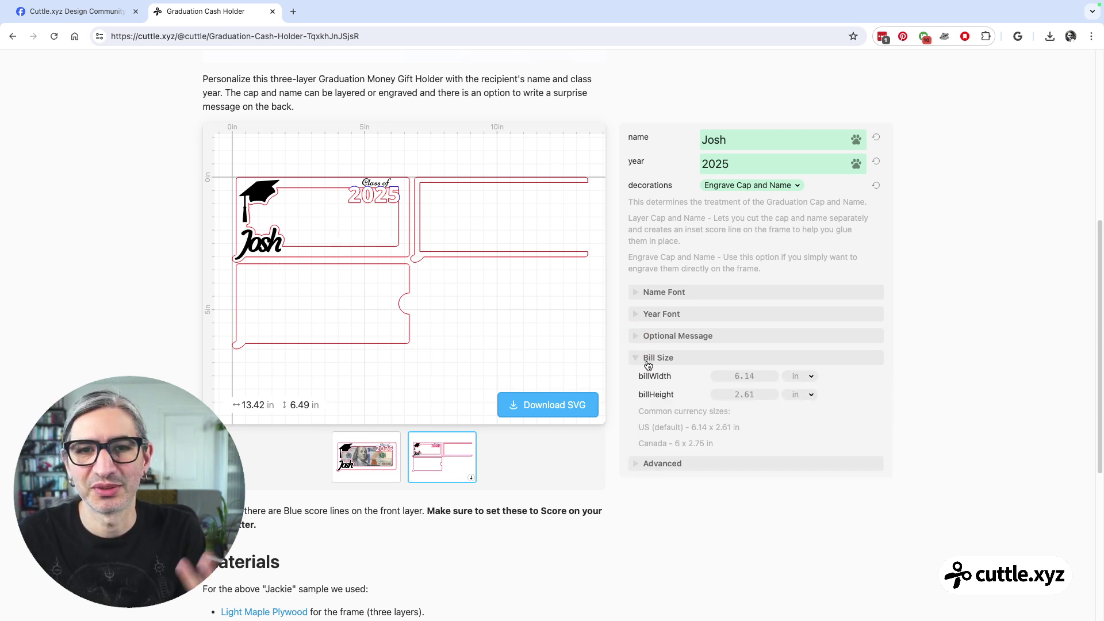
left_click(375, 458)
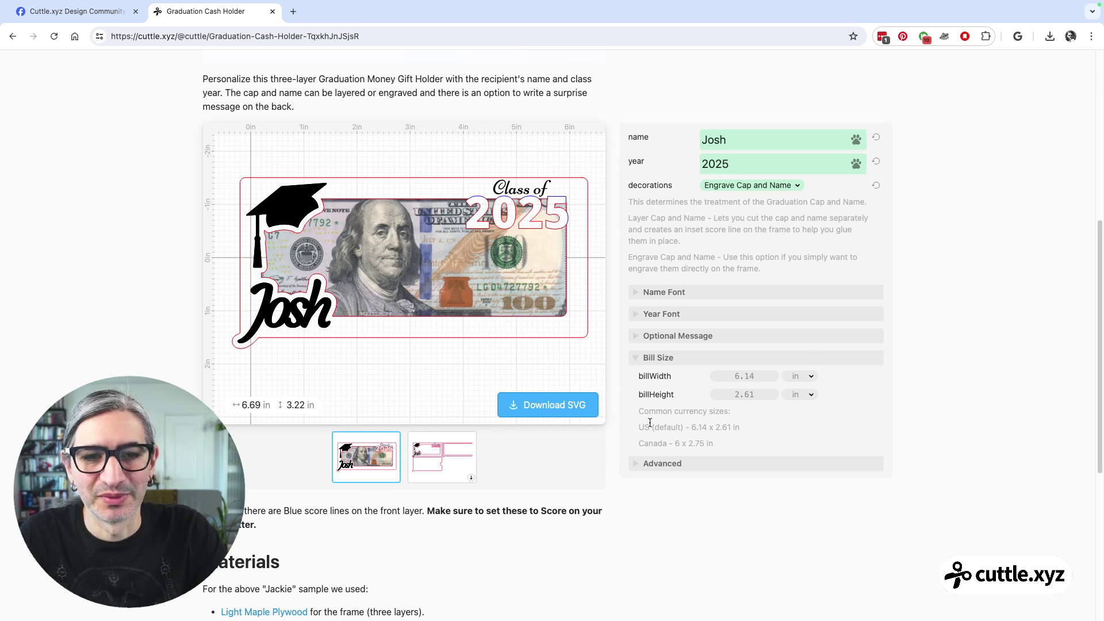
left_click(688, 445)
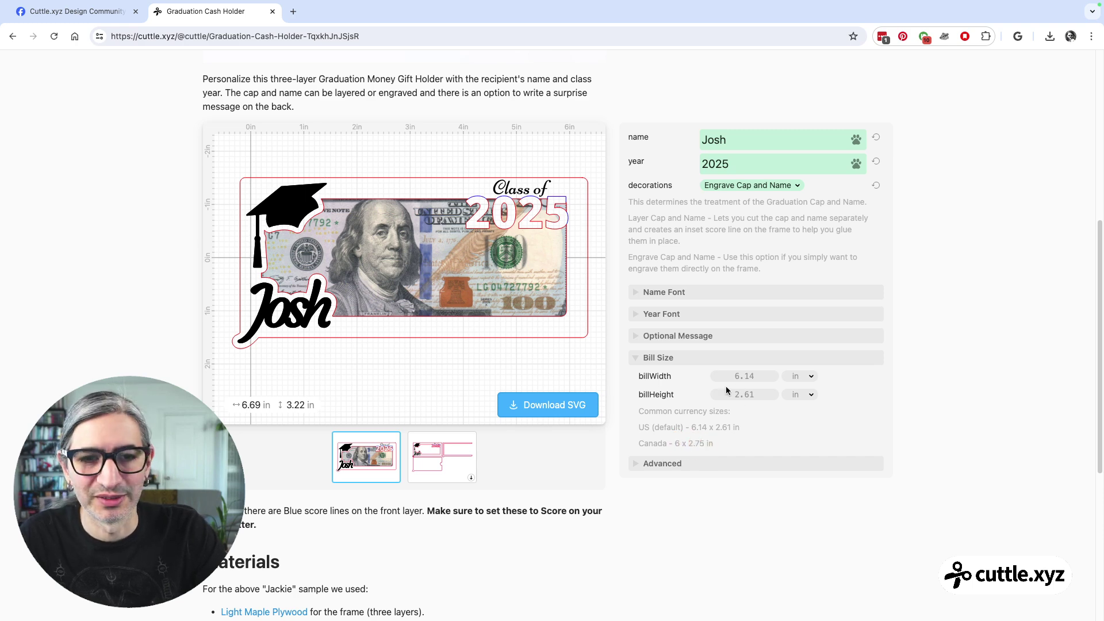
left_click_drag(744, 377, 796, 408)
left_click(876, 376)
left_click(876, 395)
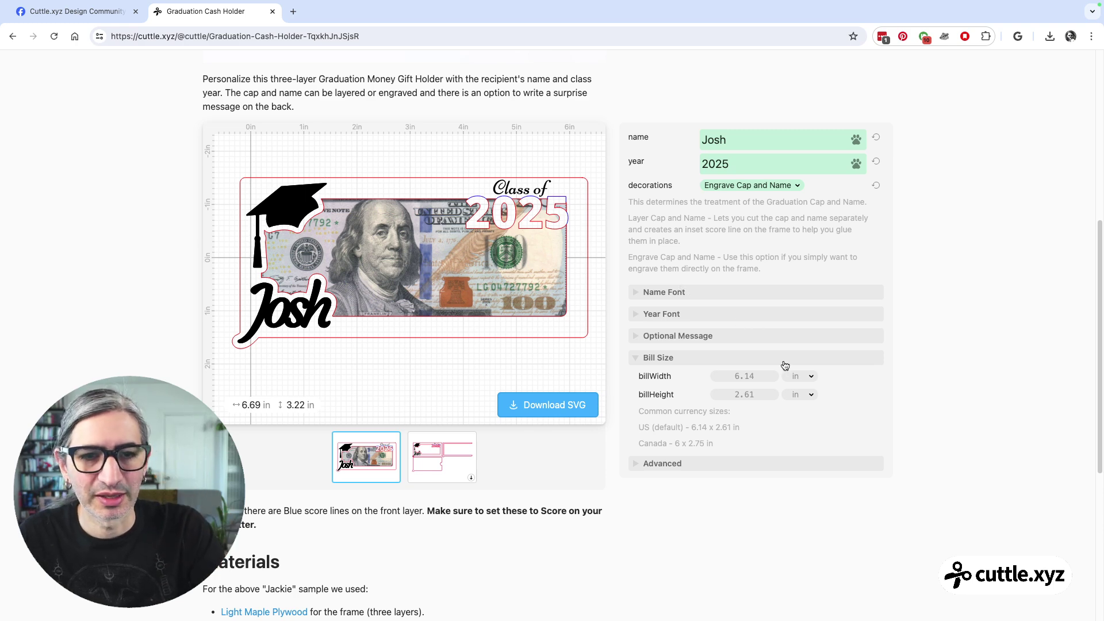
left_click_drag(742, 376, 755, 391)
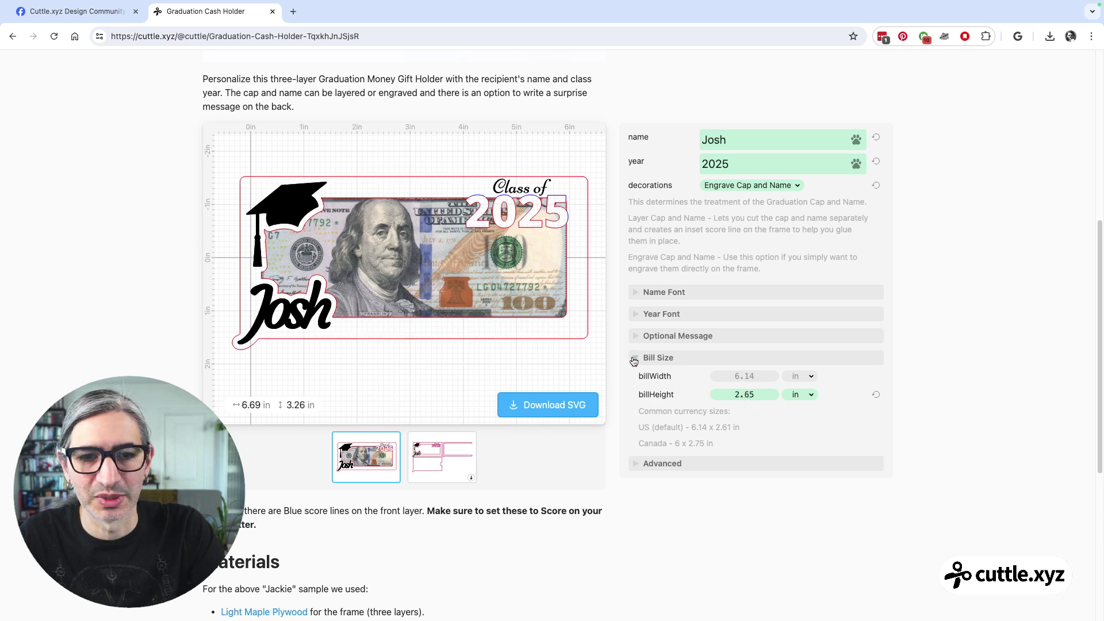
left_click(633, 357)
Step: Try a frame thickness of 0.71 in and a corner rounding of 0.42 in, comparing the cut layout and assembled preview
left_click(633, 382)
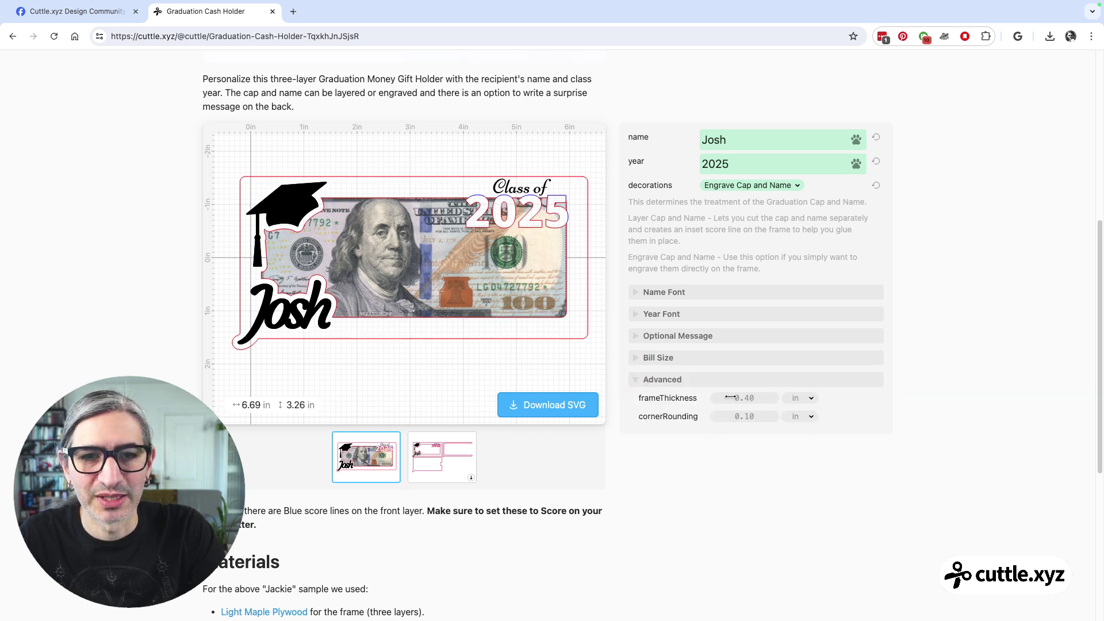
left_click_drag(735, 398, 761, 401)
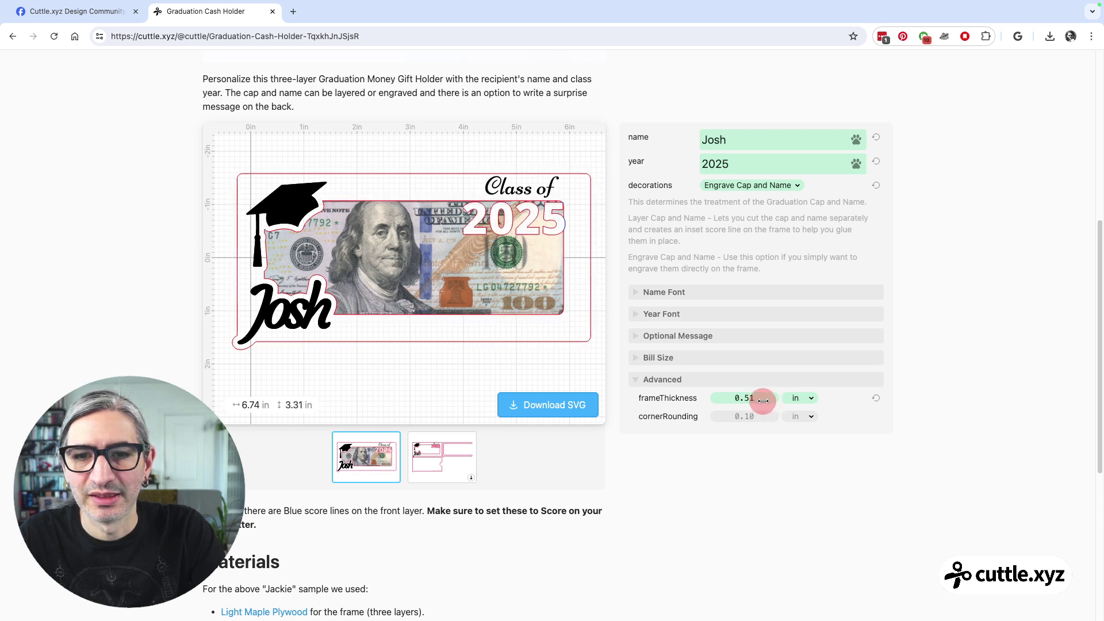
left_click(442, 457)
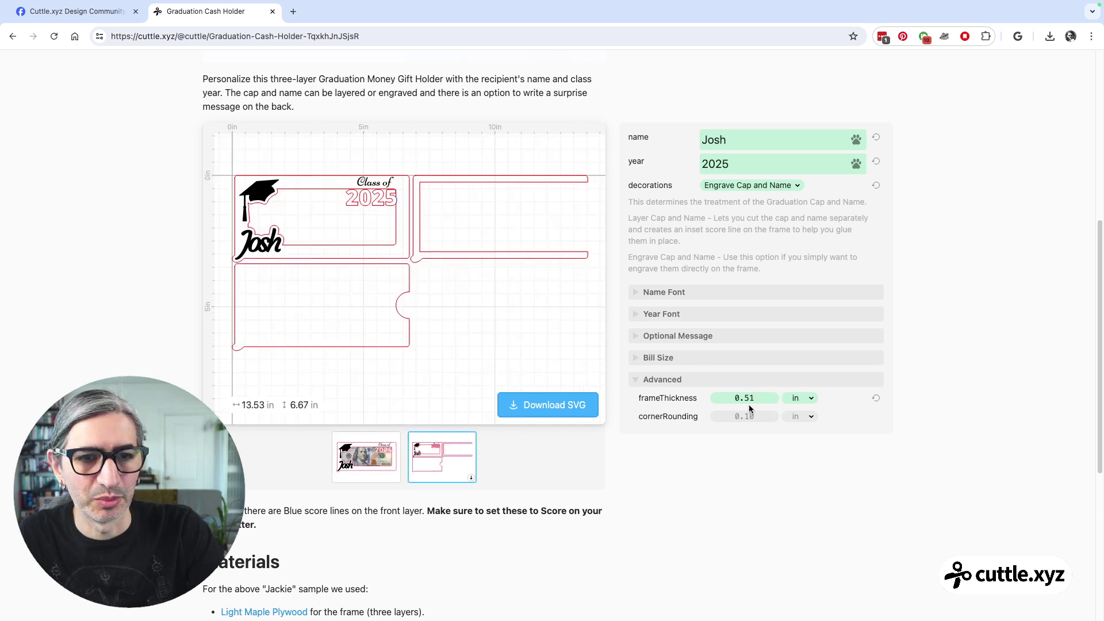
left_click_drag(742, 397, 771, 394)
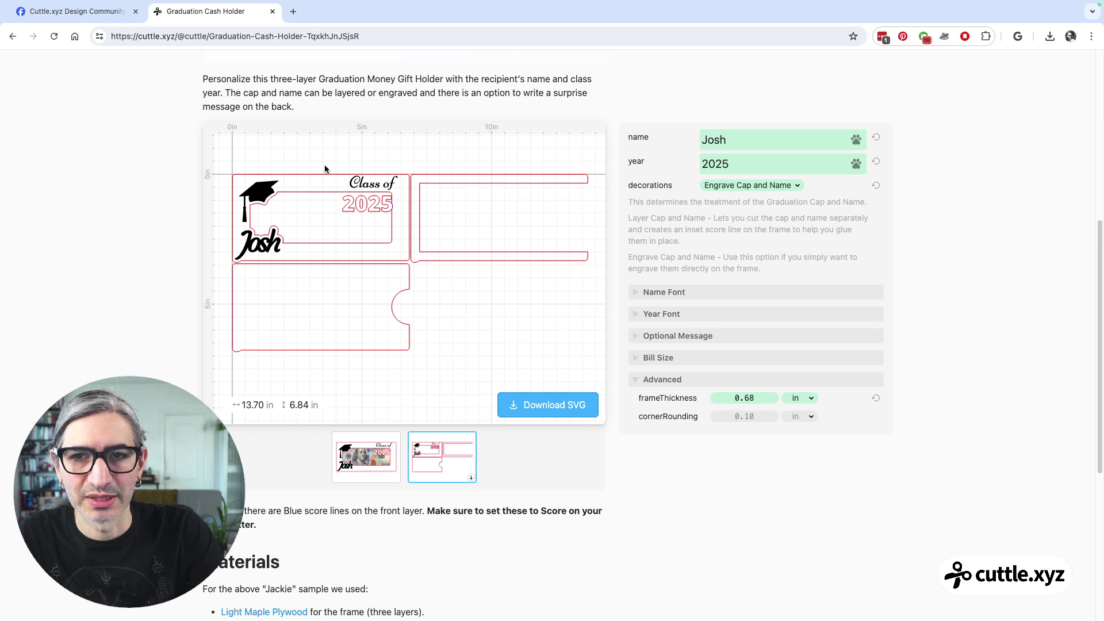
left_click_drag(740, 393, 783, 419)
left_click(377, 447)
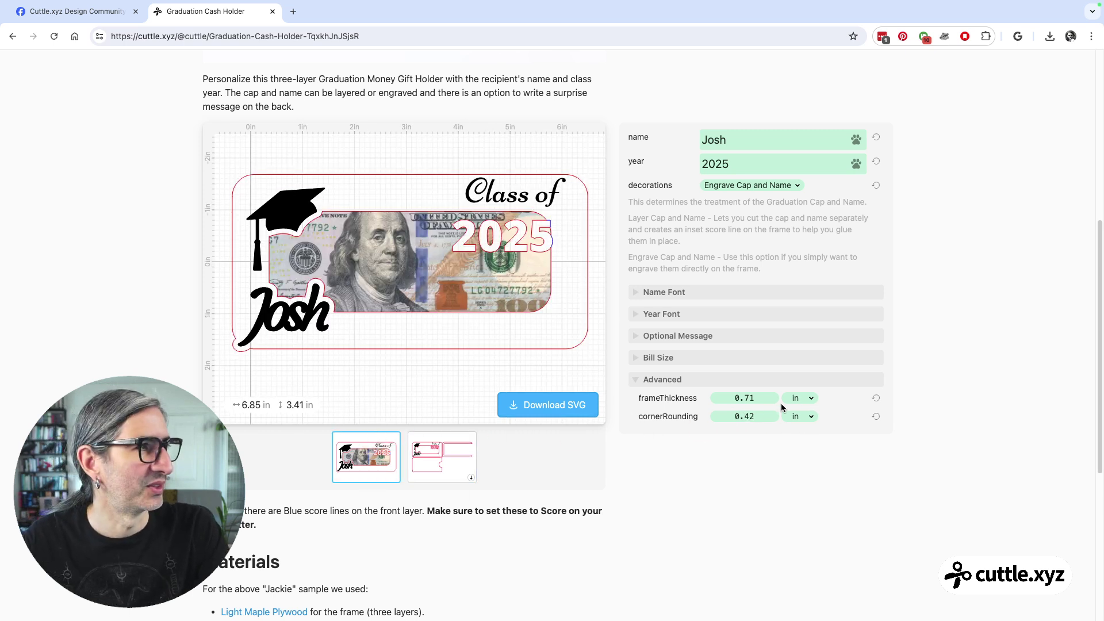
Step: Reset the frame thickness, corner rounding, name, year and decorations to the template defaults
left_click(875, 398)
left_click(876, 416)
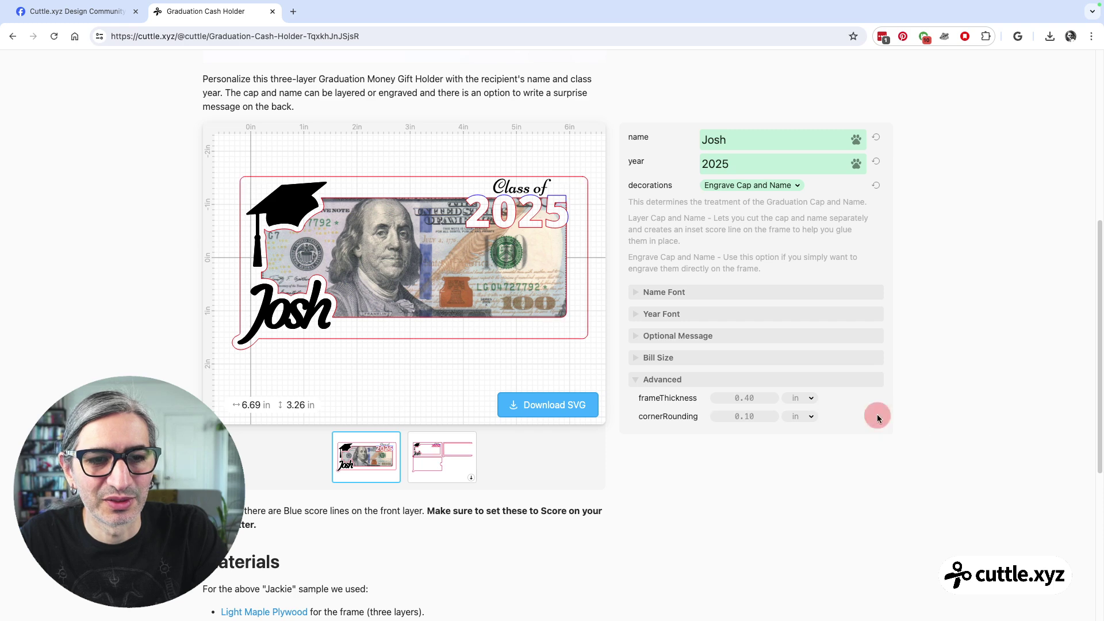
left_click(875, 137)
left_click(875, 161)
left_click(877, 185)
Step: Open the Graduation Cash Holder template in the Cuttle Editor and make an own copy of the project
scroll(926, 240, "up", 7)
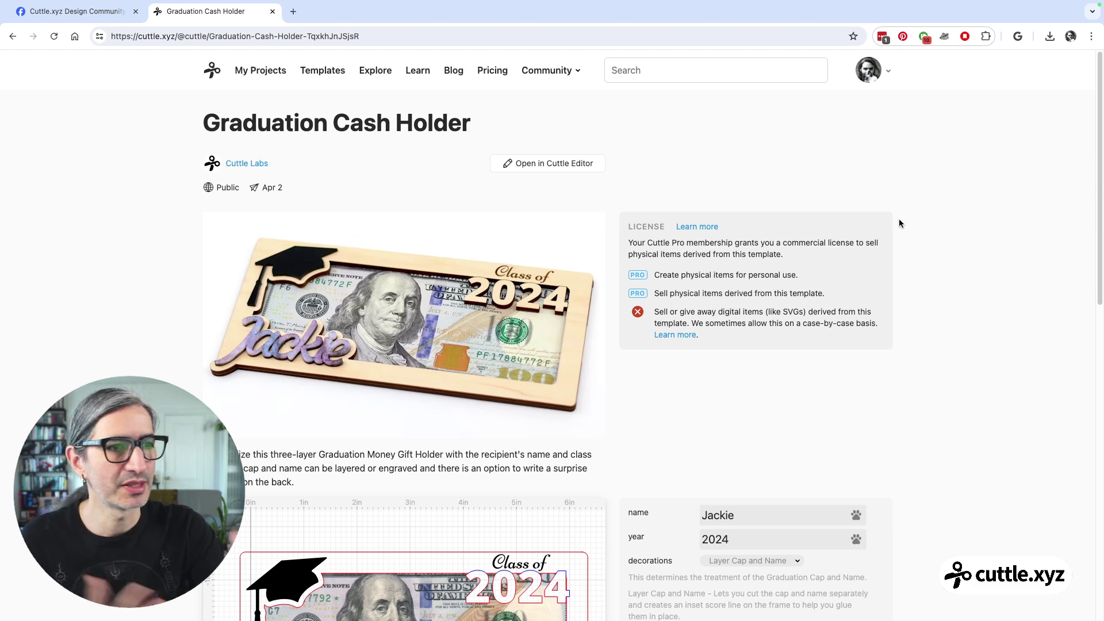
left_click(543, 165)
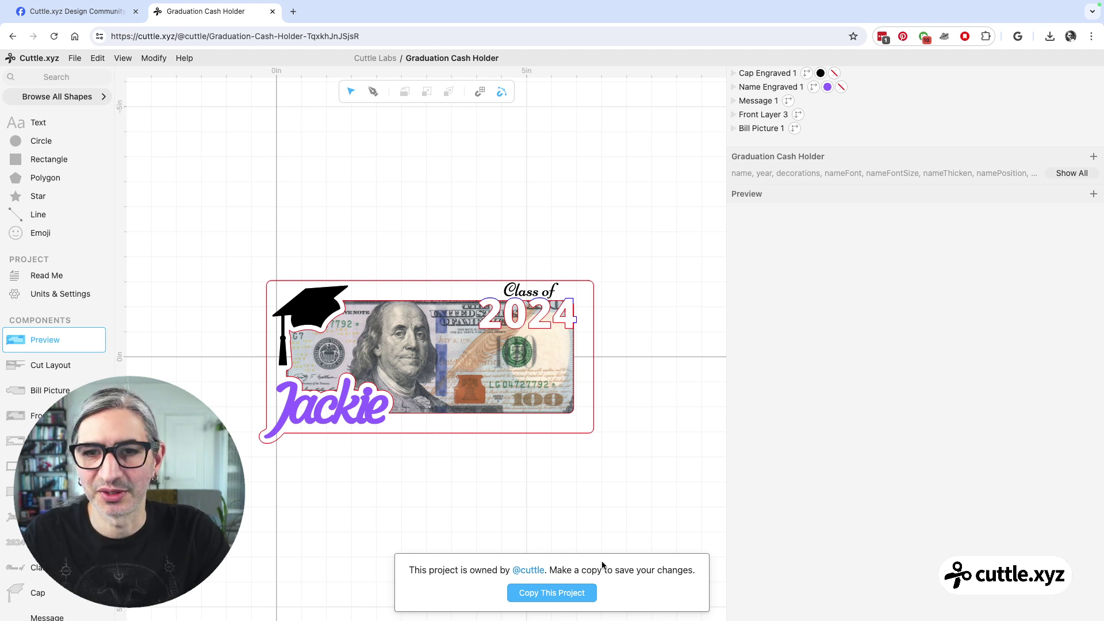
left_click(546, 594)
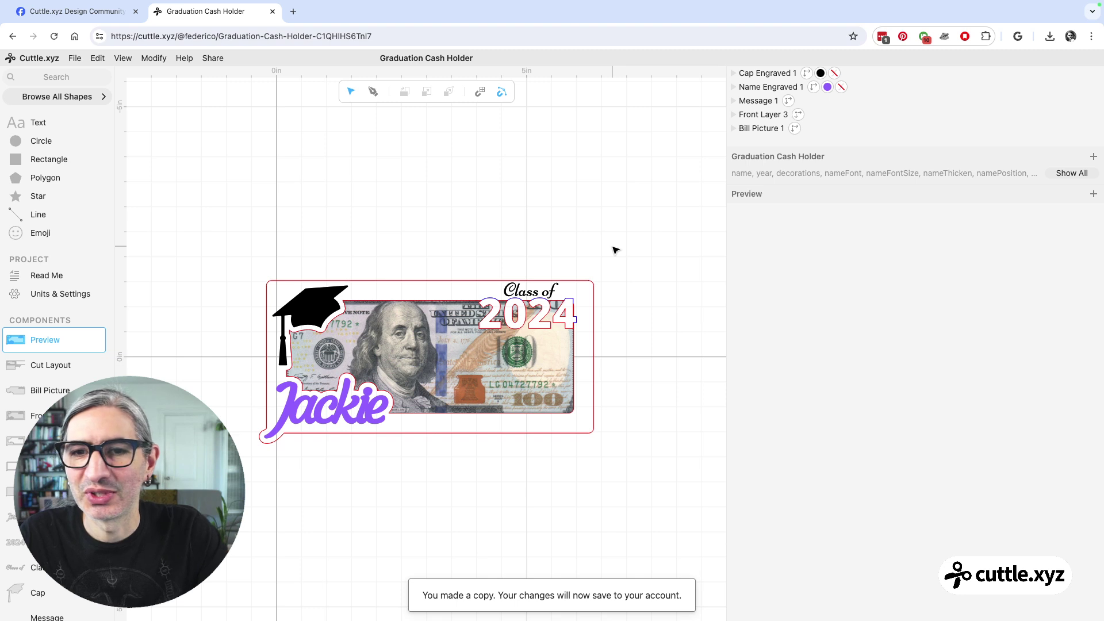
Step: Rename the copied project as Christmas Cash Holder
left_click(417, 58)
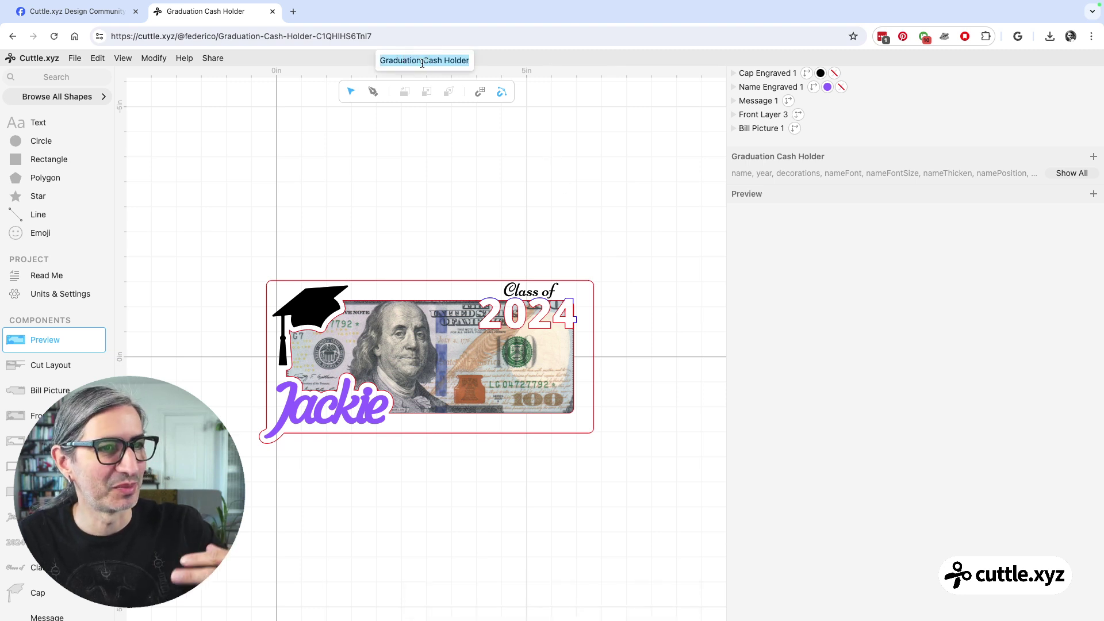
left_click(422, 61)
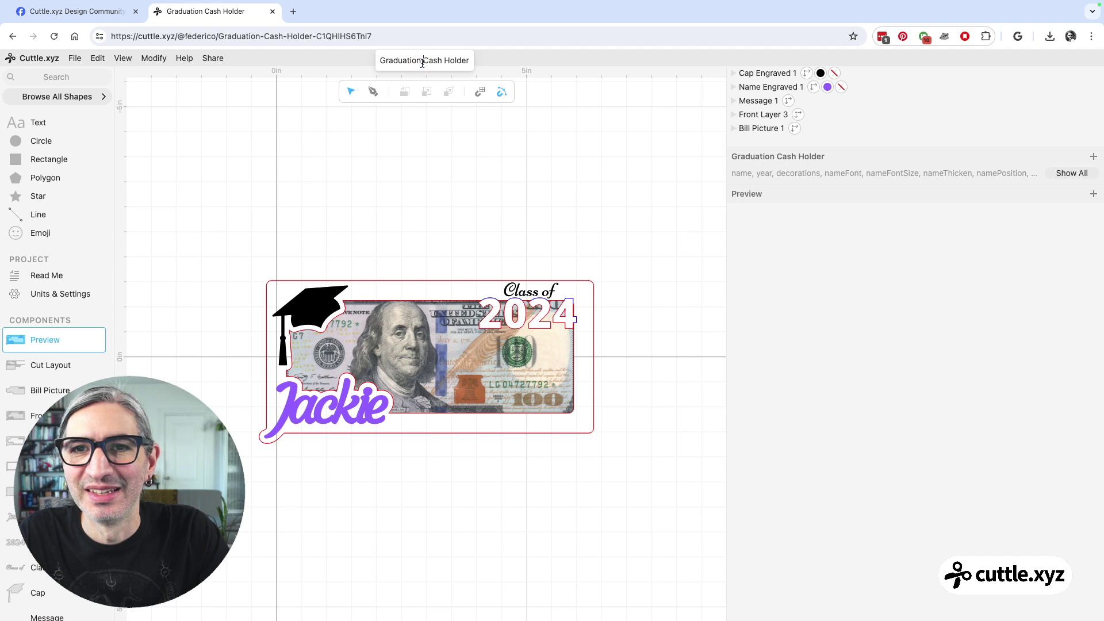
left_click_drag(421, 61, 347, 57)
type("Chrishma")
key("BackSpace")
key("BackSpace")
key("BackSpace")
type("tmas")
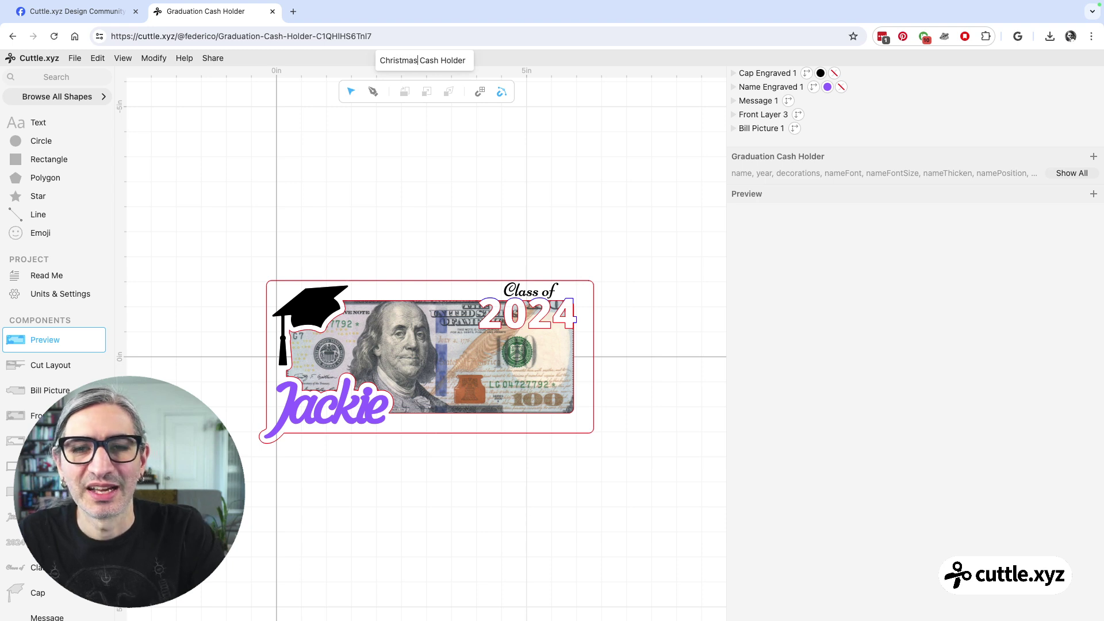
key("Return")
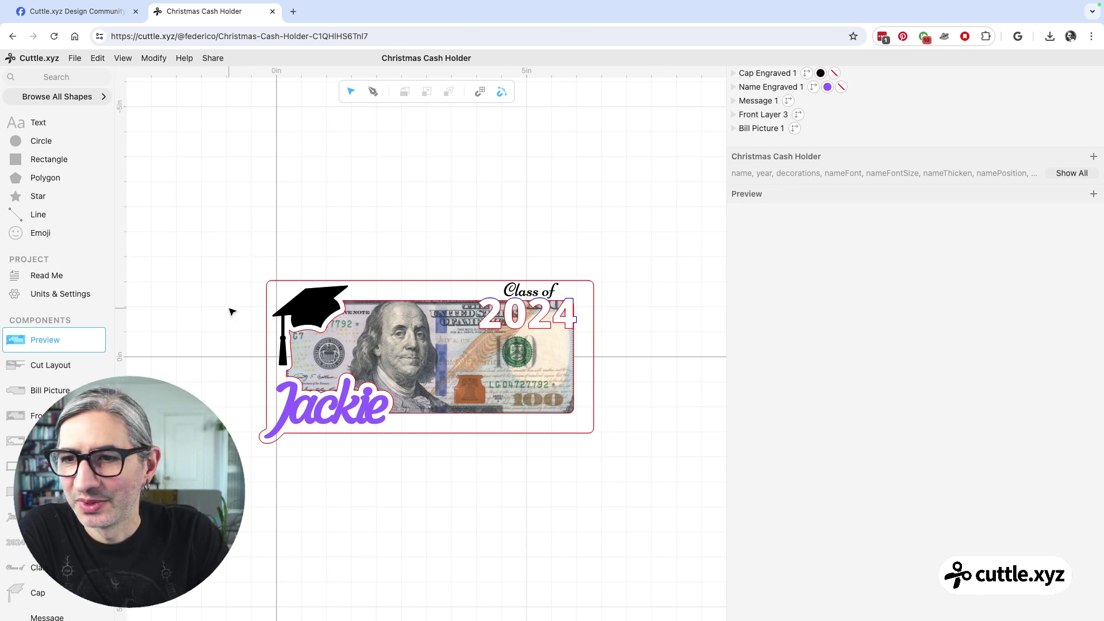
Step: Look through the project's component list, its Read Me page and the Preview component
scroll(239, 360, "up", 3)
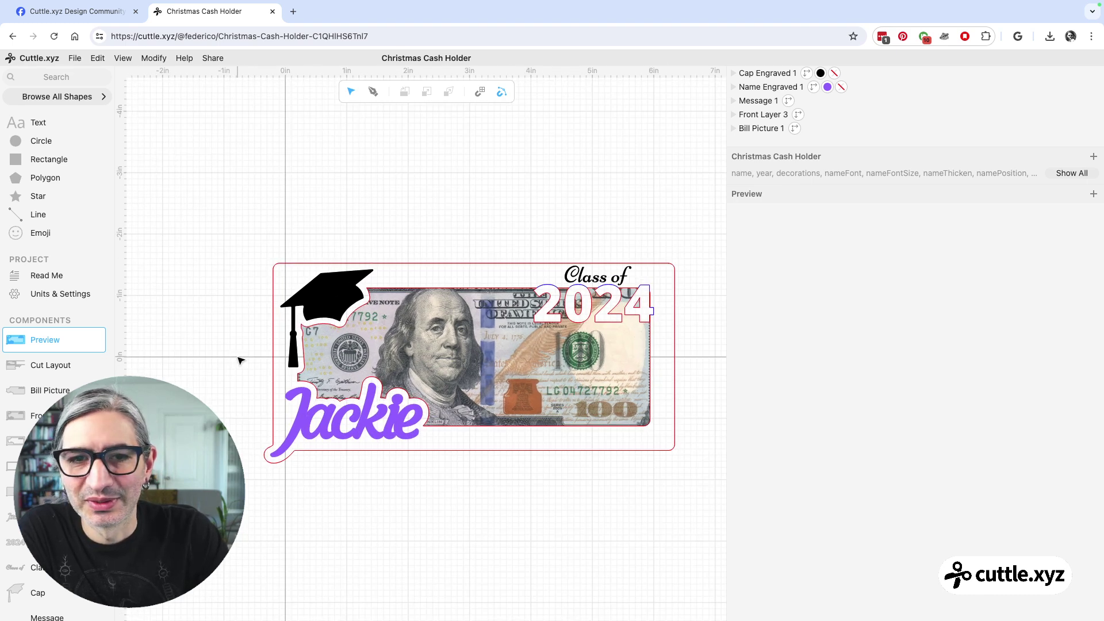
scroll(248, 361, "right", 2)
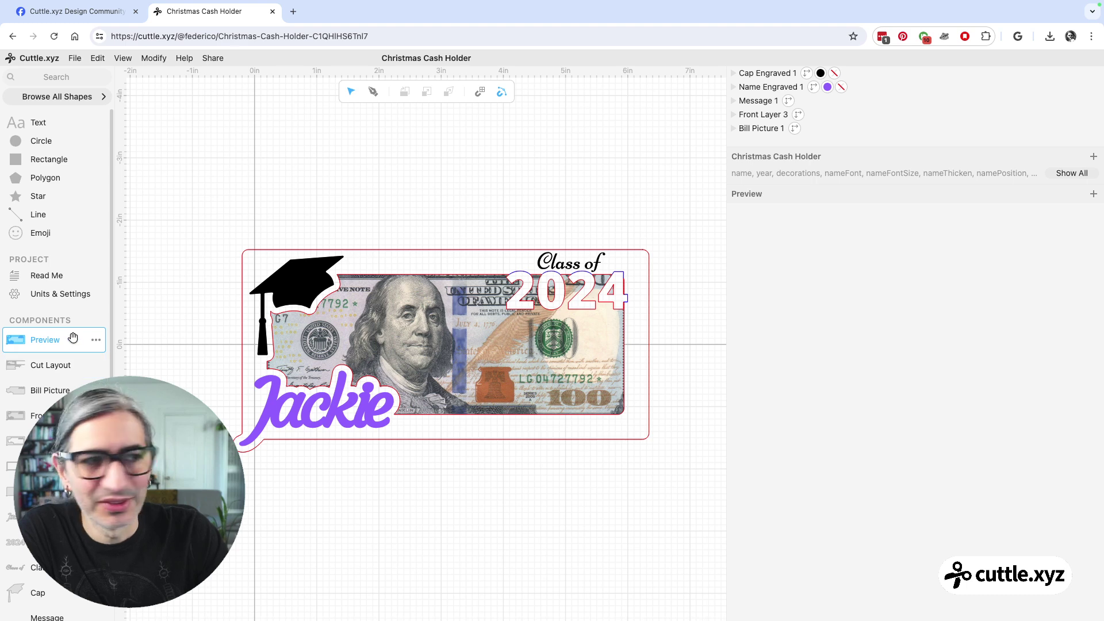
scroll(58, 385, "down", 2)
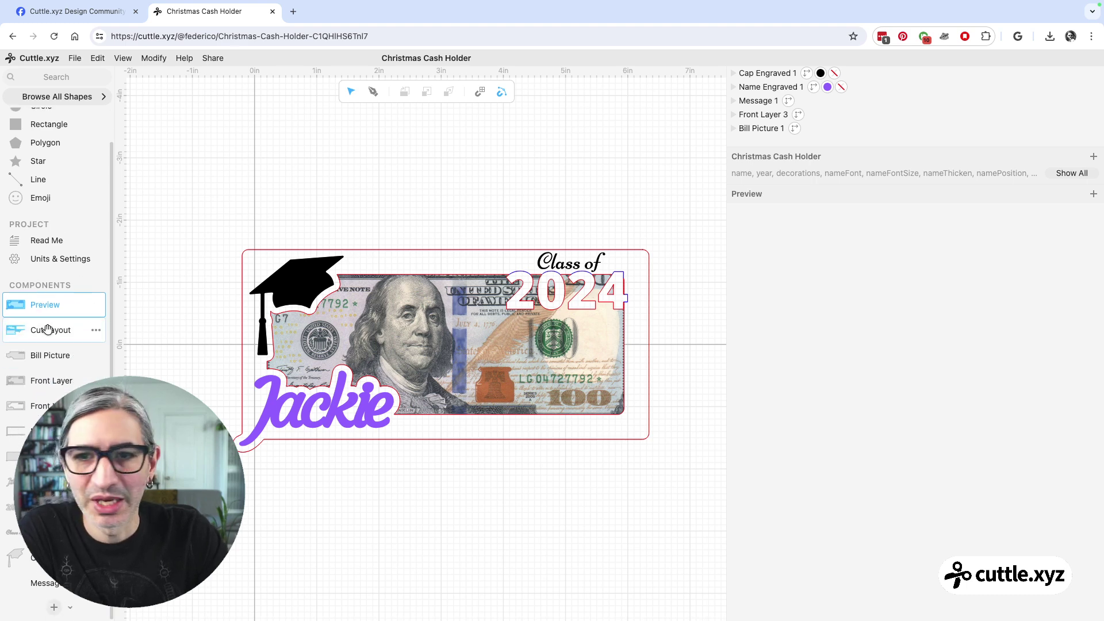
left_click(41, 242)
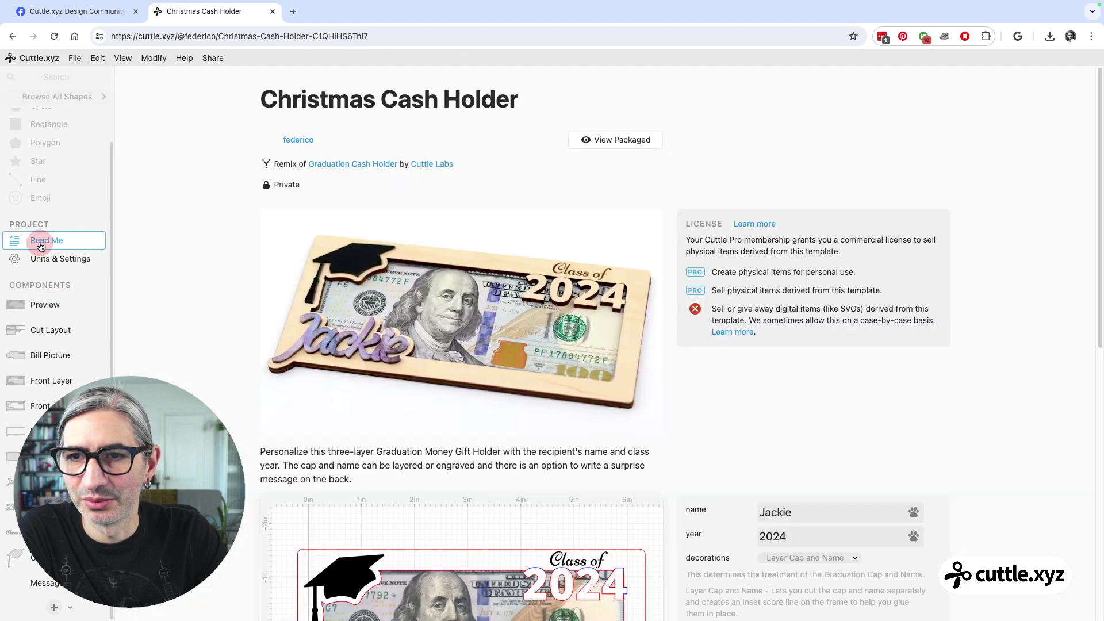
scroll(477, 297, "down", 5)
scroll(477, 296, "down", 1)
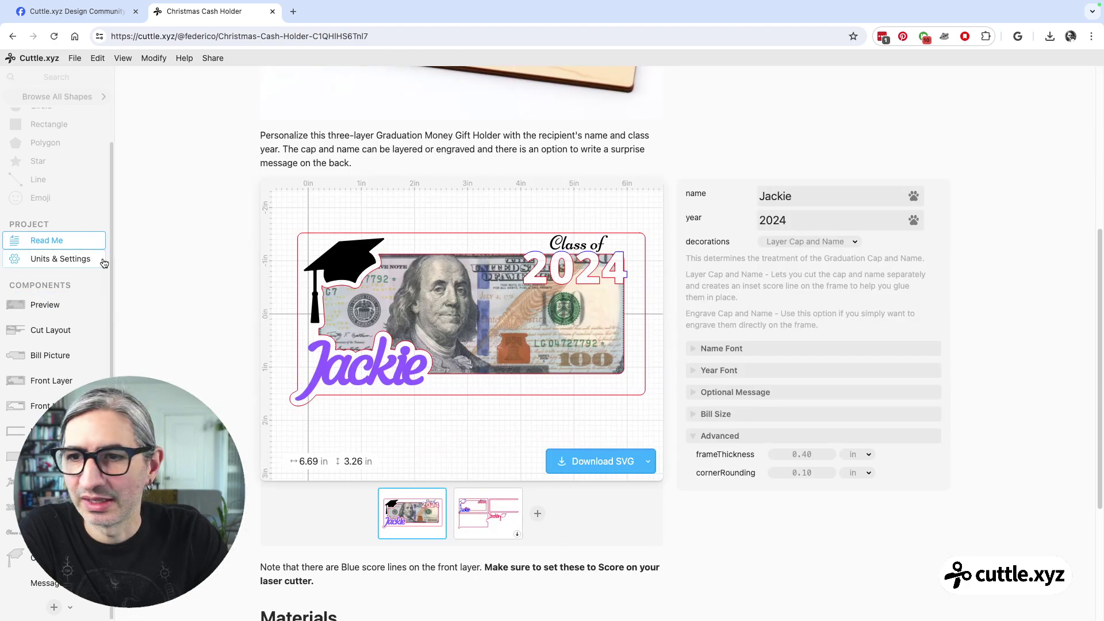
left_click(41, 307)
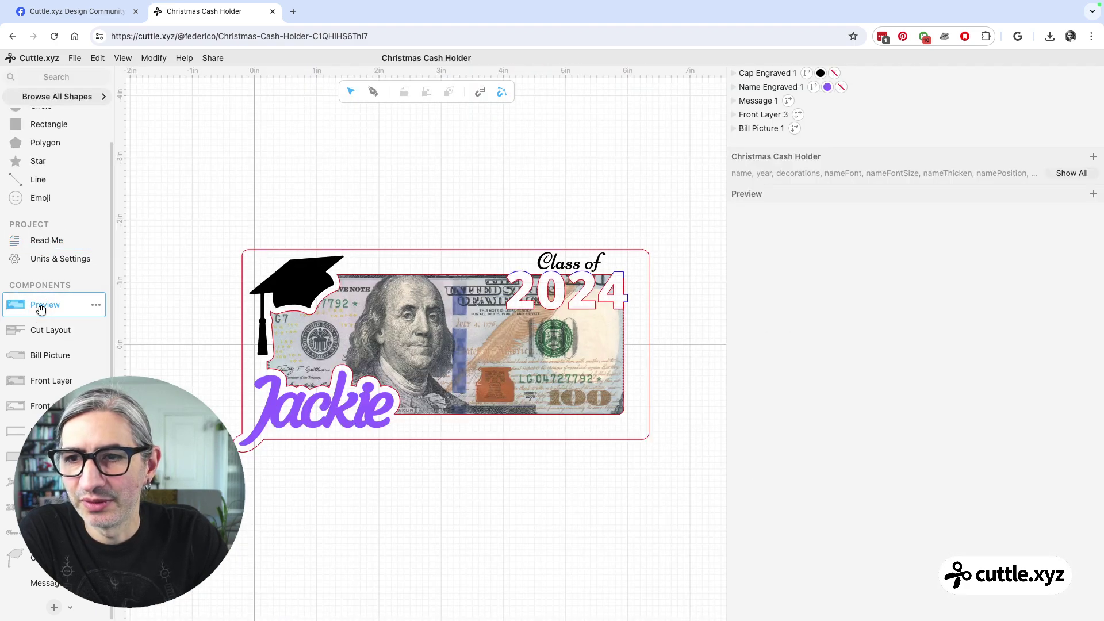
Step: Open the Cut Layout component and inspect the pieces and parameters of its Auto Layout shape
left_click(59, 327)
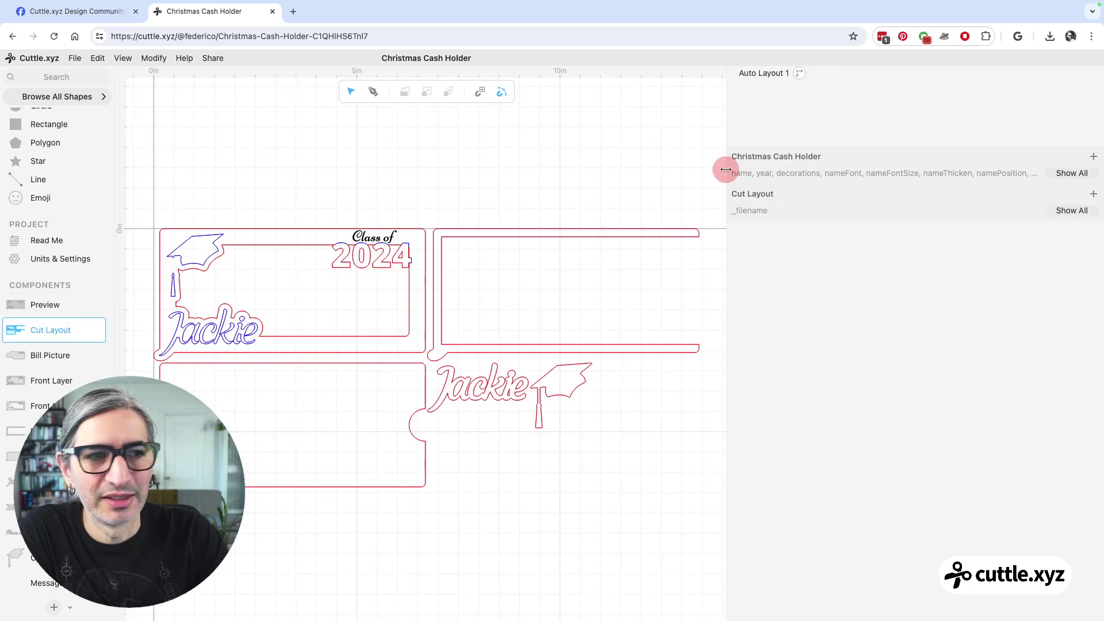
left_click_drag(725, 169, 777, 172)
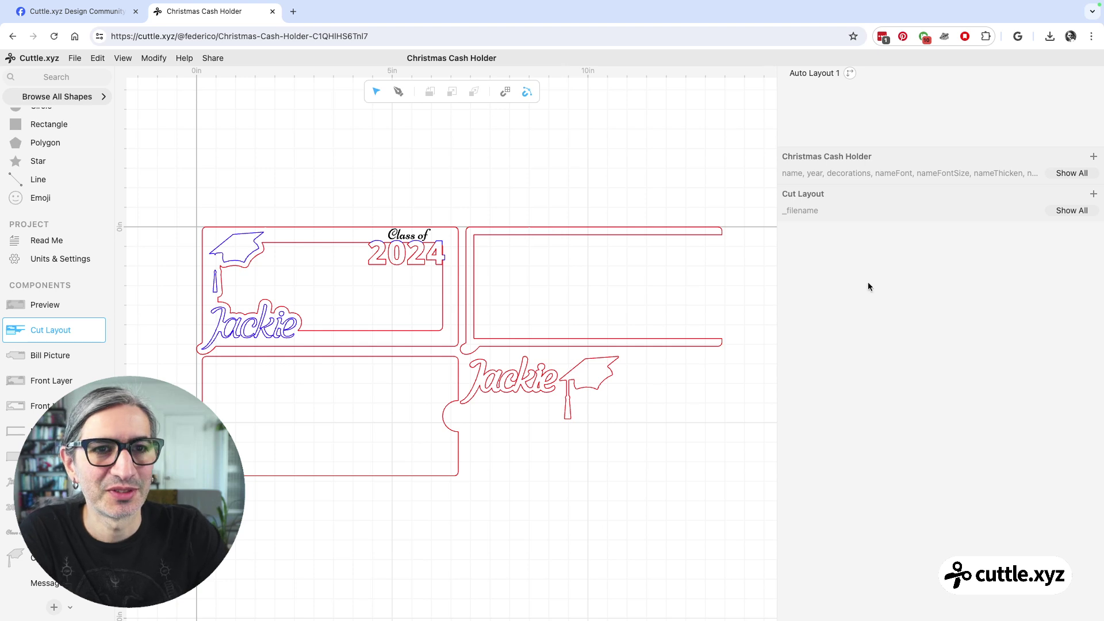
left_click(798, 72)
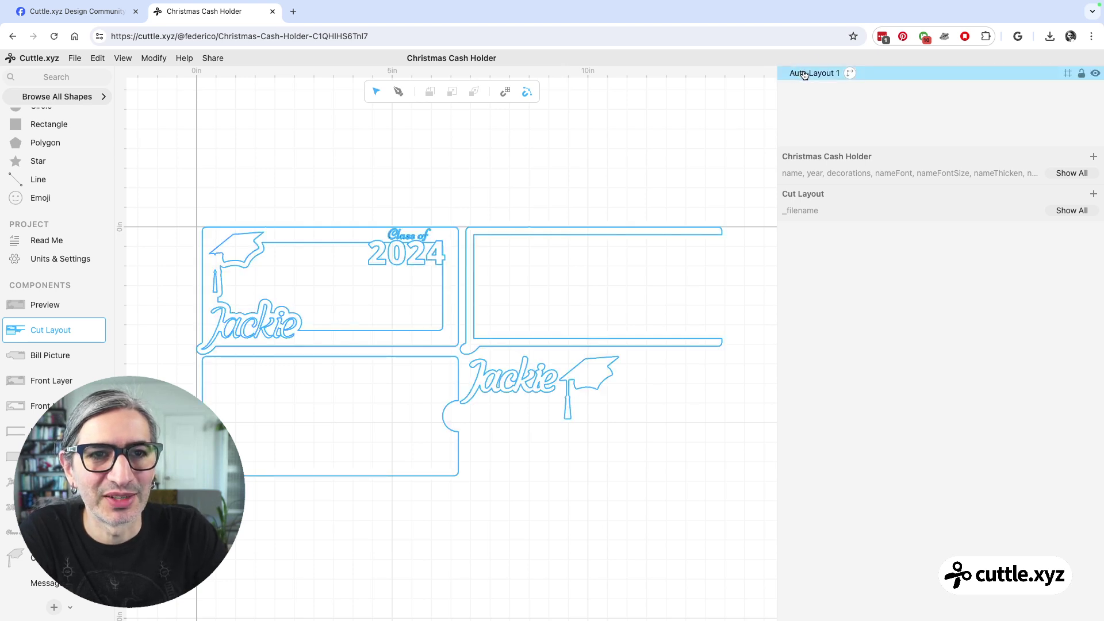
left_click(803, 74)
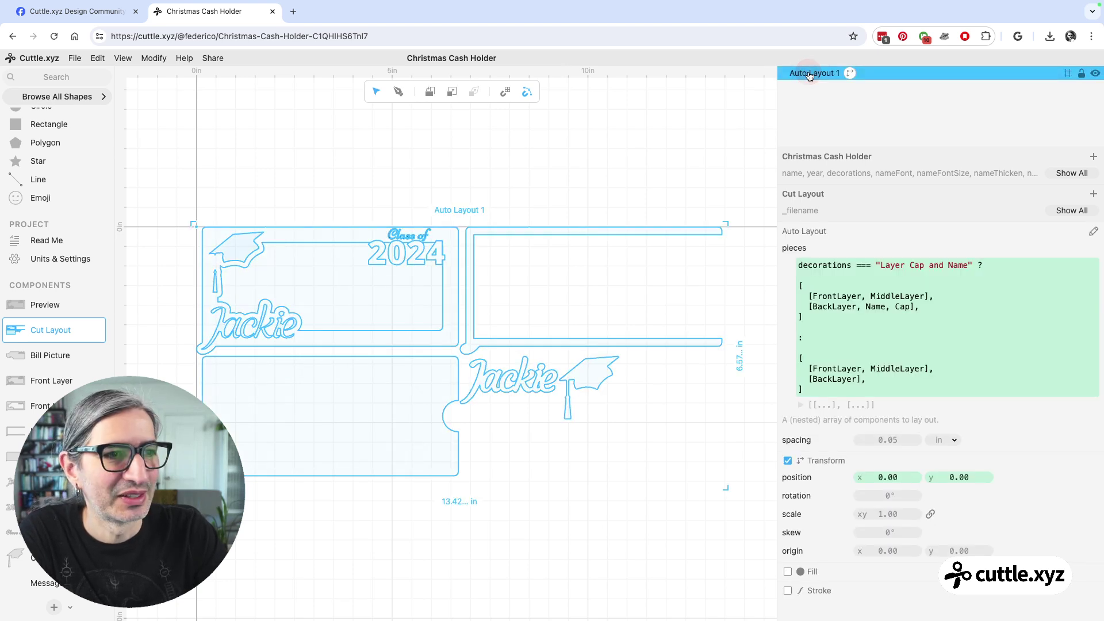
left_click(685, 106)
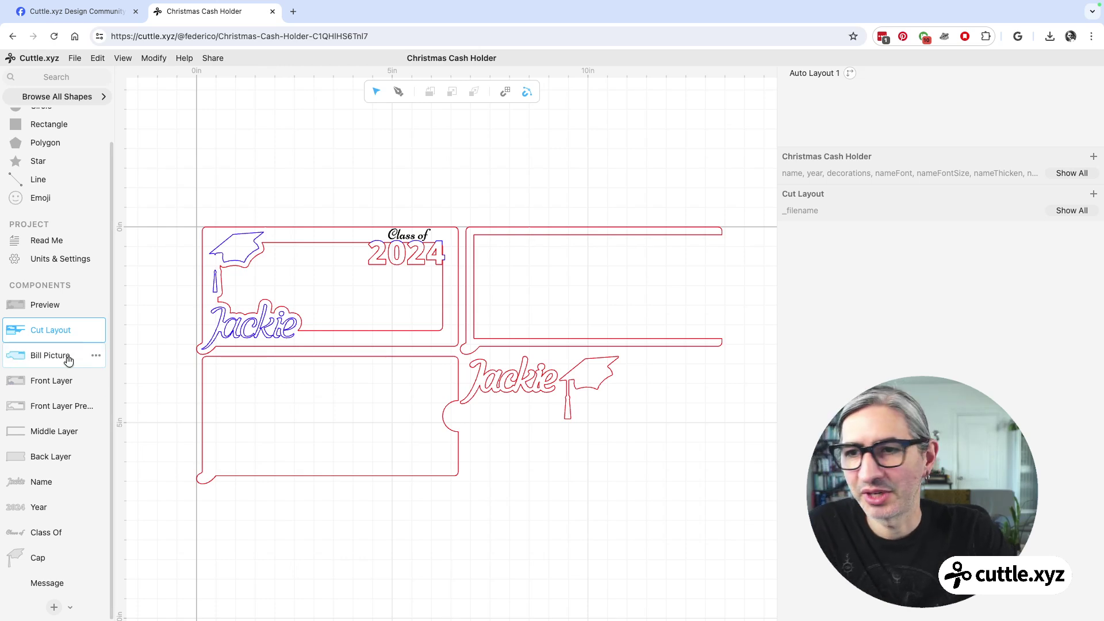
Step: Look through the Bill Picture, Front Layer, Front Layer Preview, Middle Layer and Back Layer components
left_click(46, 355)
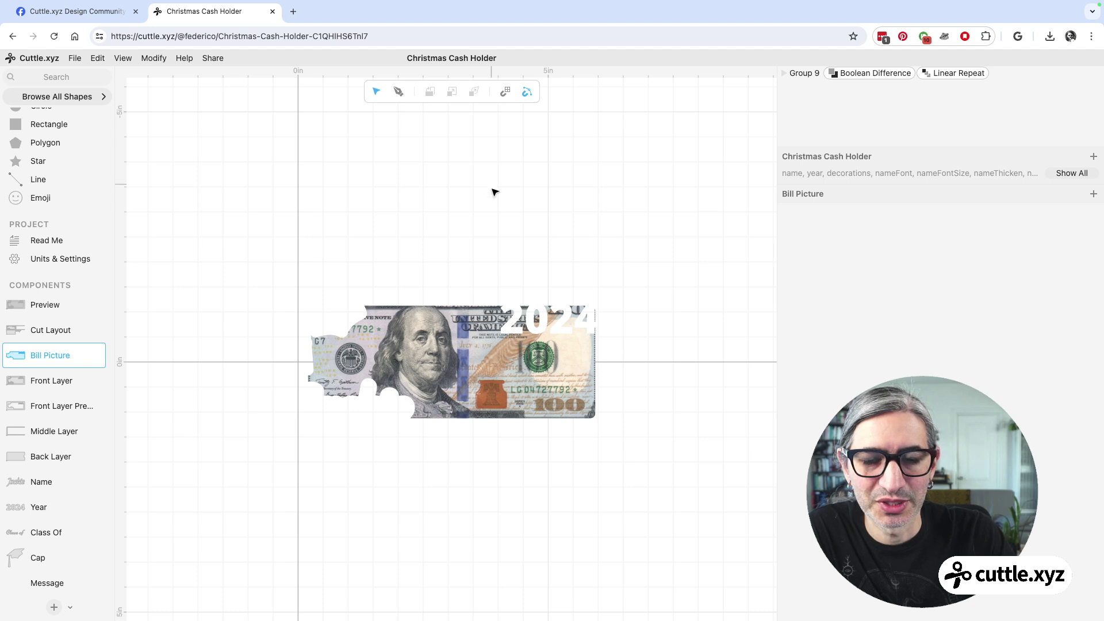
left_click(55, 380)
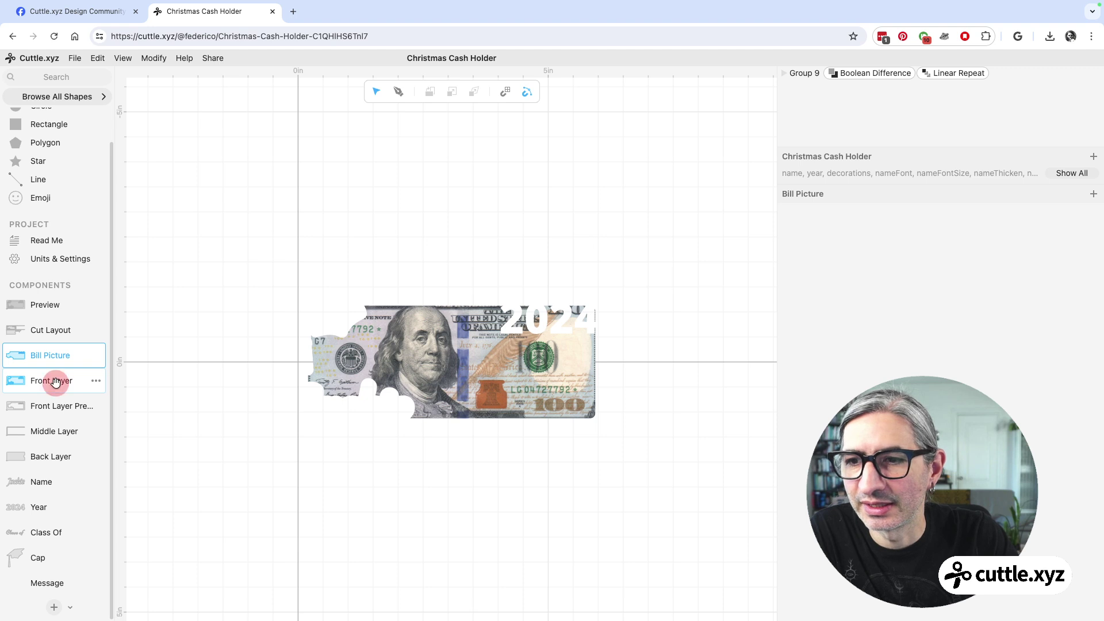
left_click(67, 406)
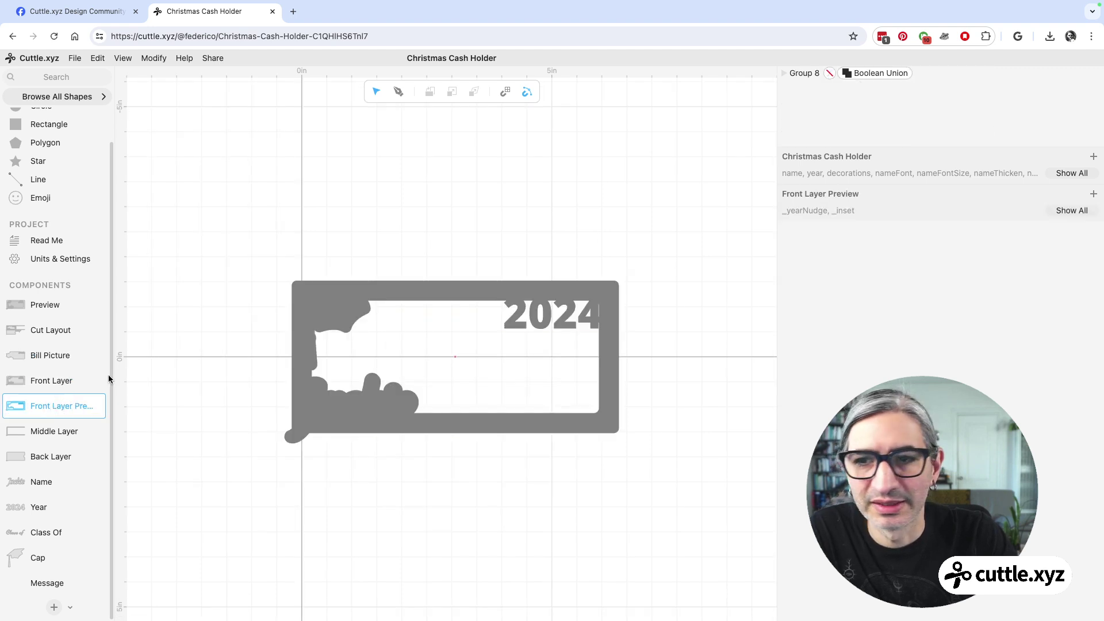
left_click(44, 432)
left_click(43, 455)
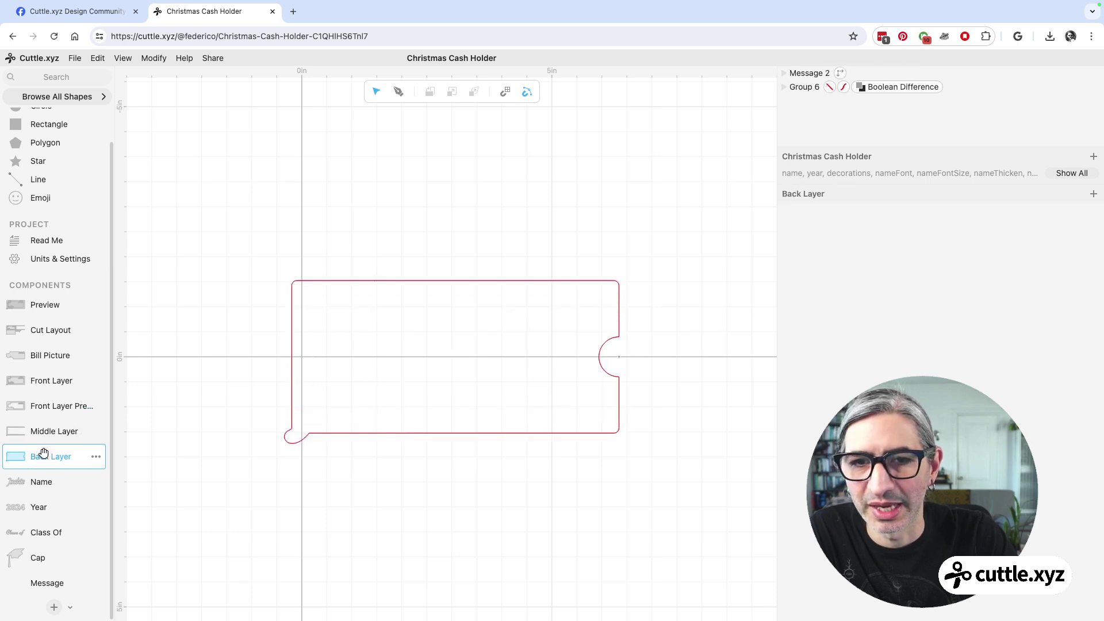
left_click(47, 380)
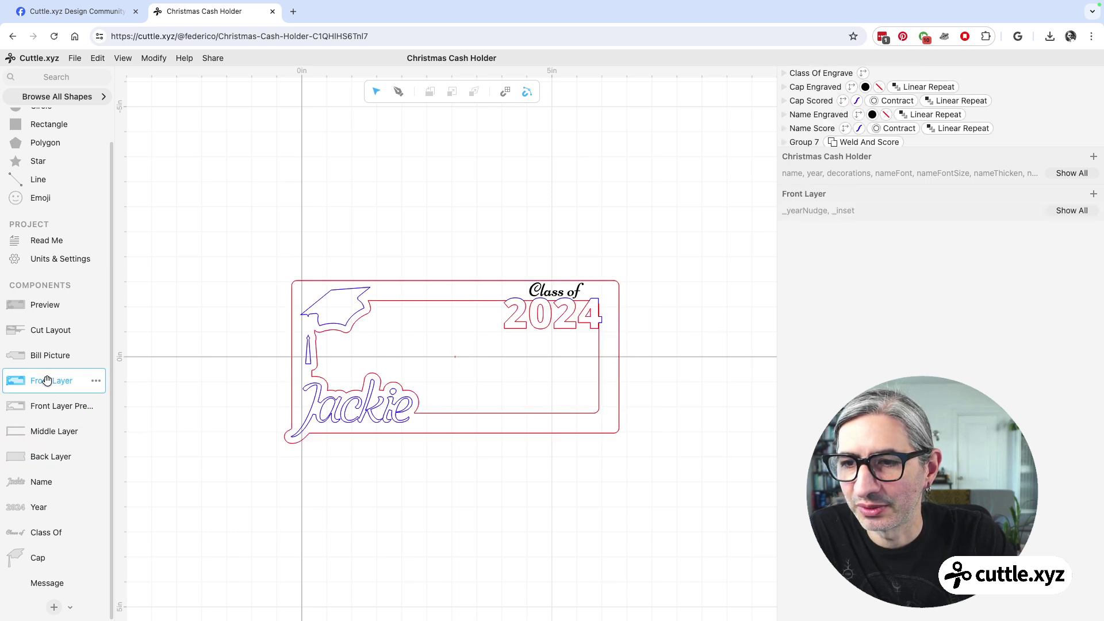
left_click(39, 432)
left_click(43, 455)
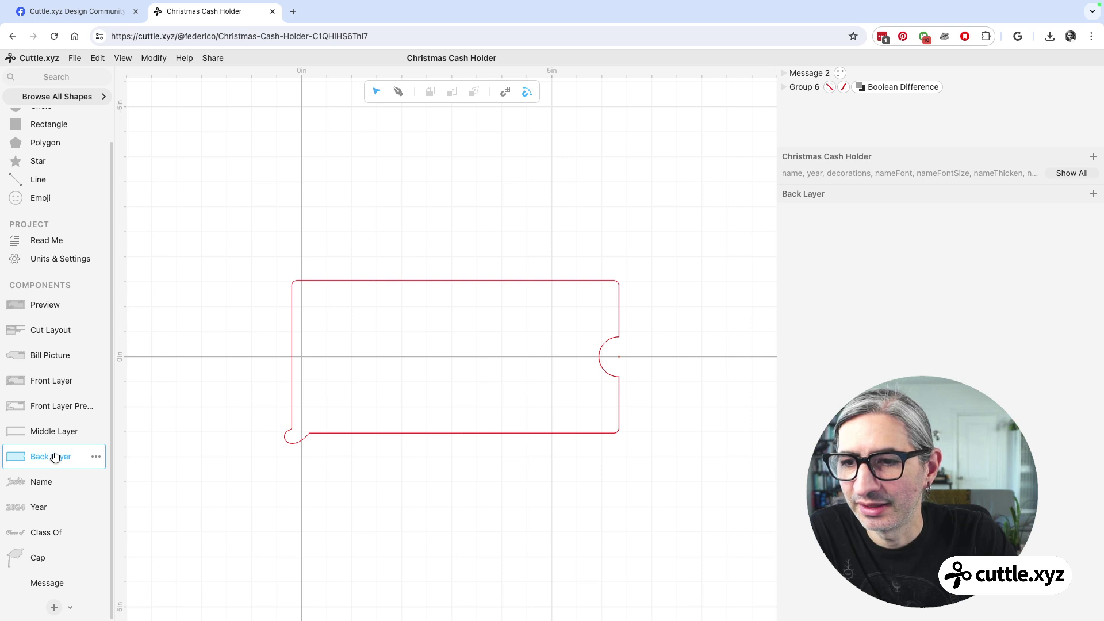
Step: Examine the Name, Year, Class Of, Cap and Message components, checking the Preview for where they appear
left_click(39, 484)
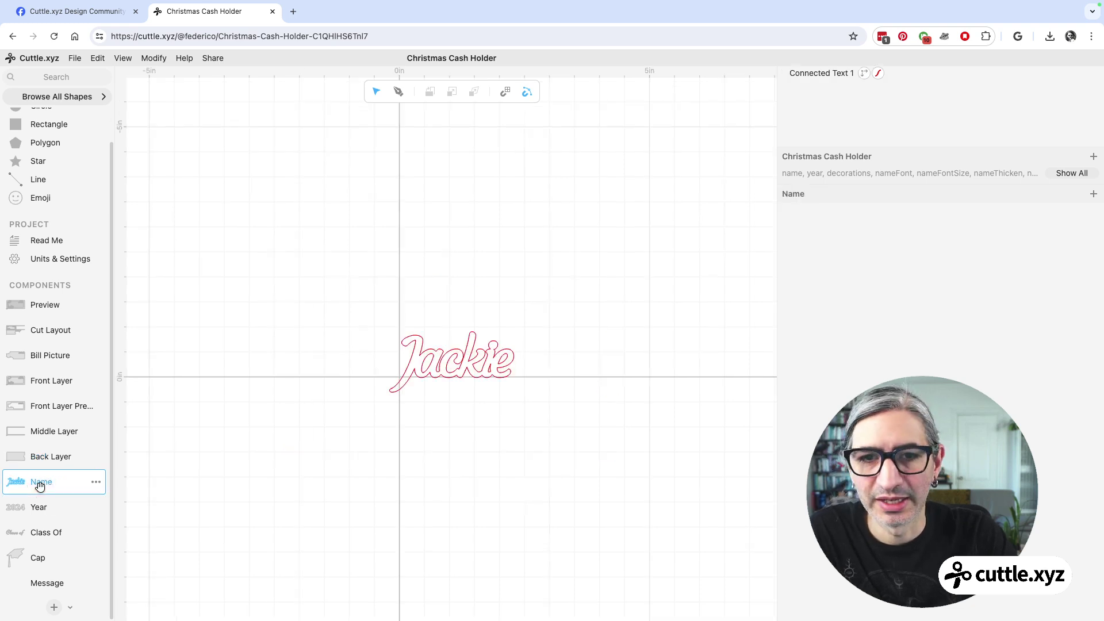
left_click(35, 511)
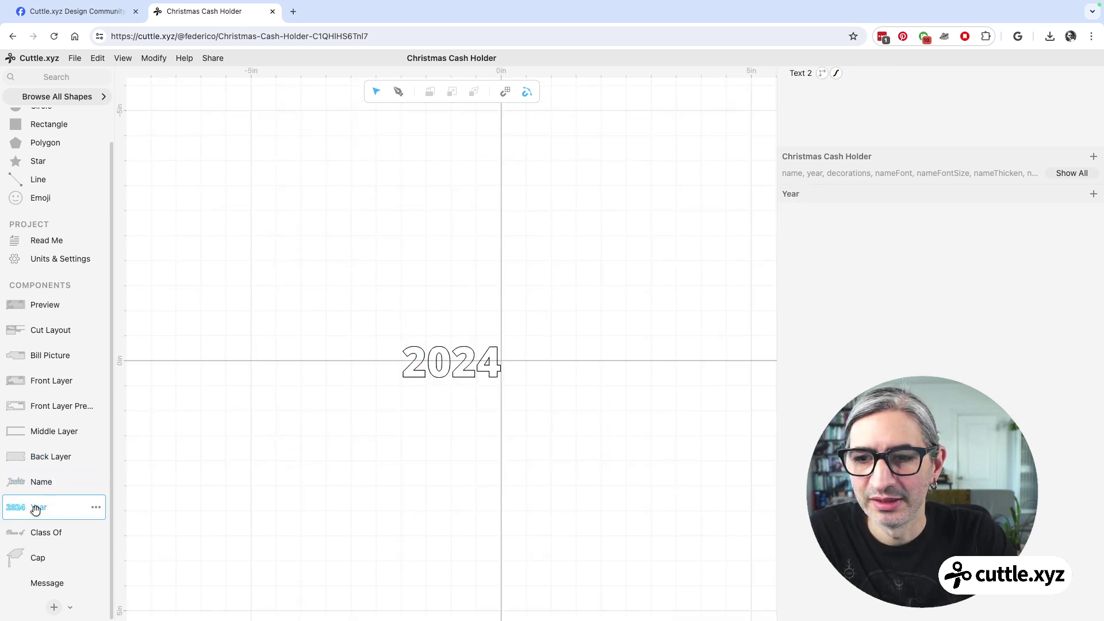
left_click(40, 532)
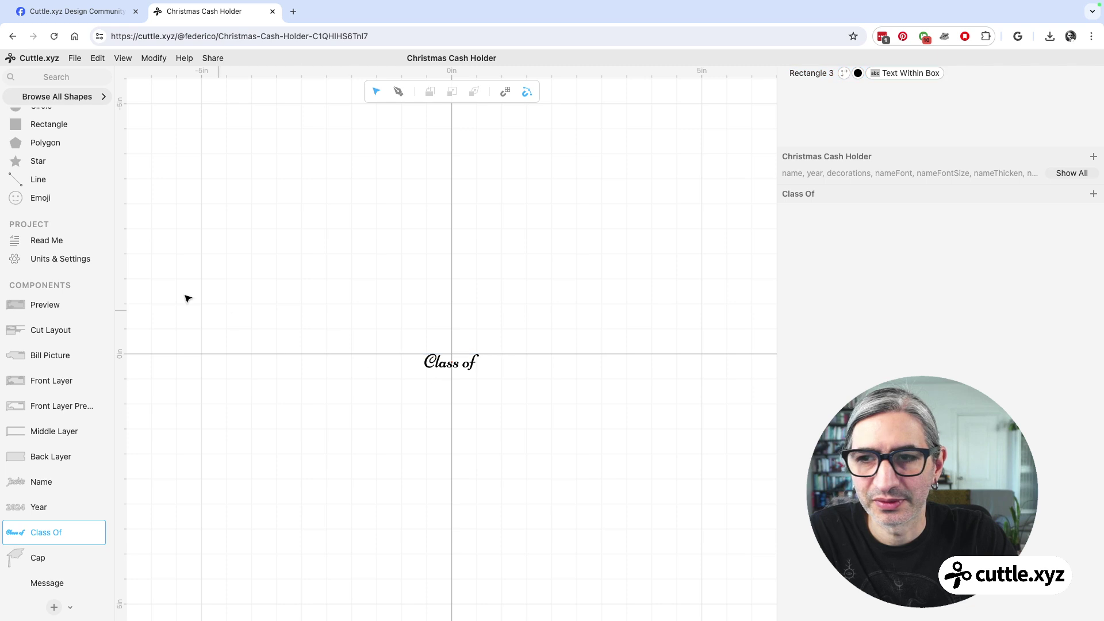
left_click(43, 302)
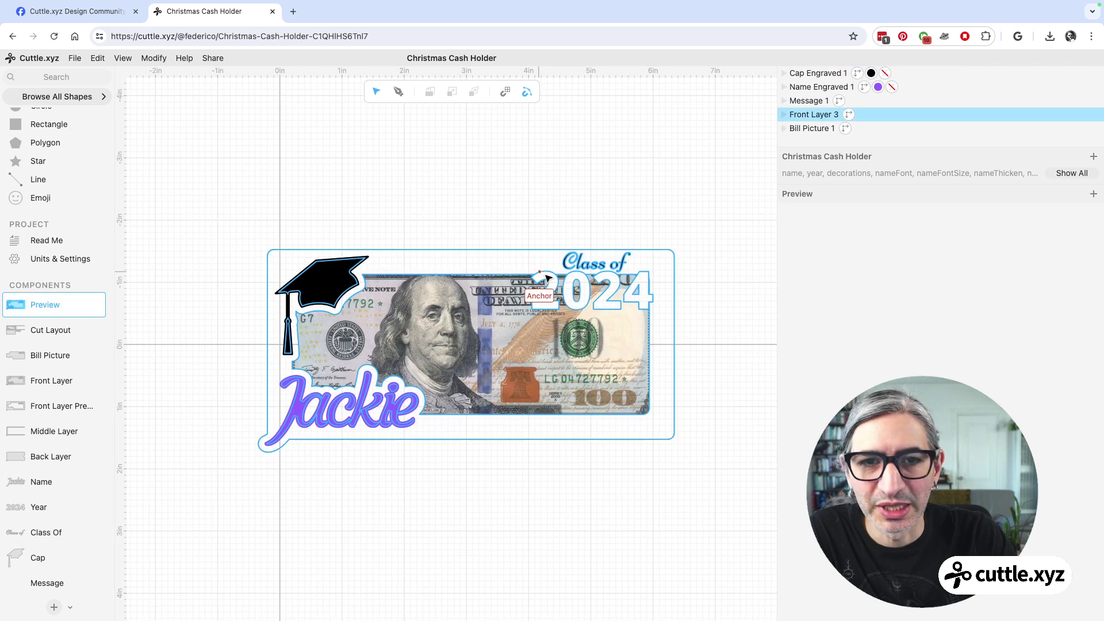
left_click(612, 190)
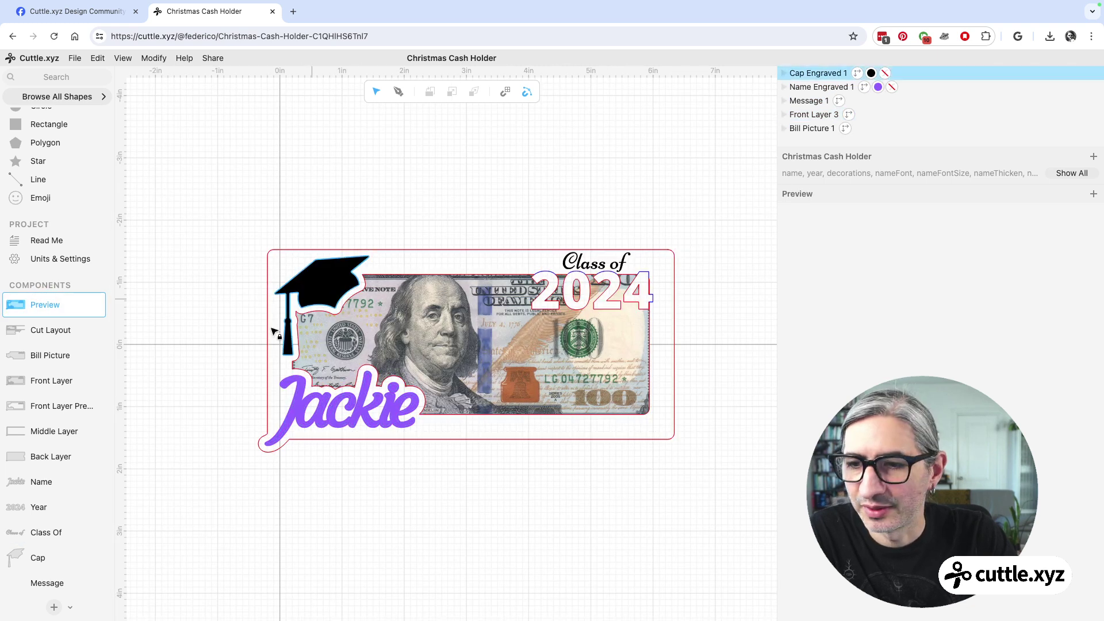
left_click(34, 555)
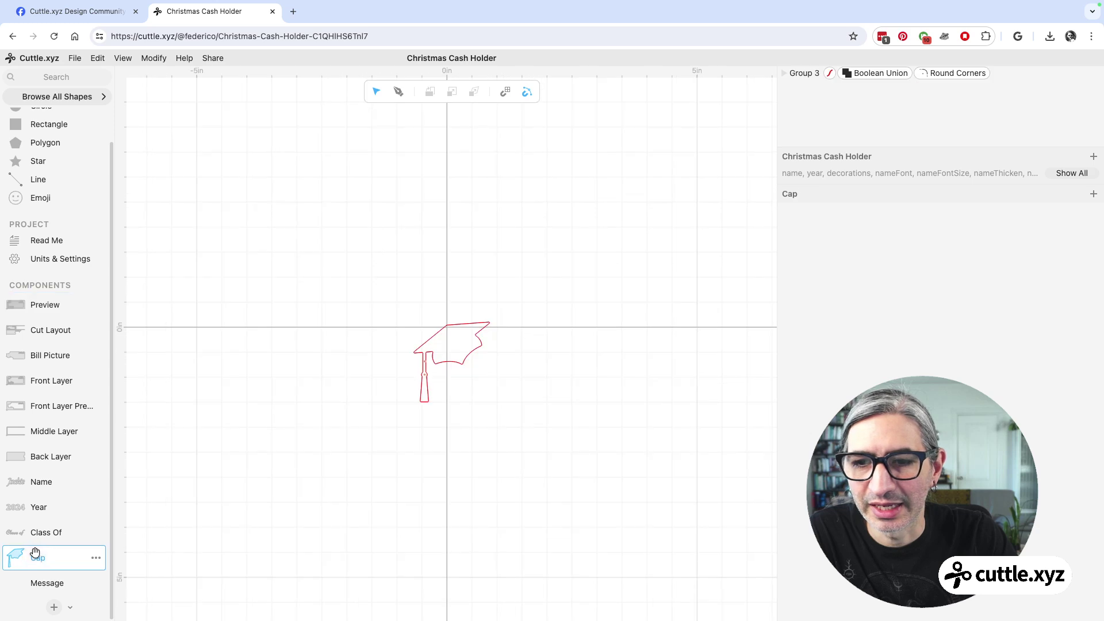
left_click(54, 584)
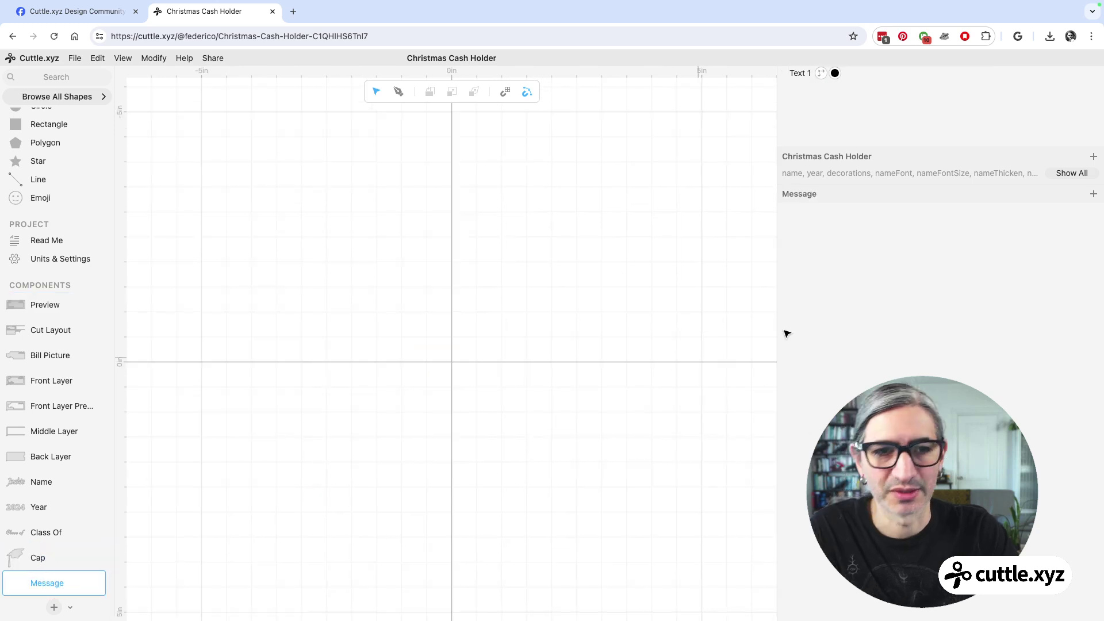
Step: Show all project parameters, try "Hi" as the optional message, and clear the message again
left_click(1072, 173)
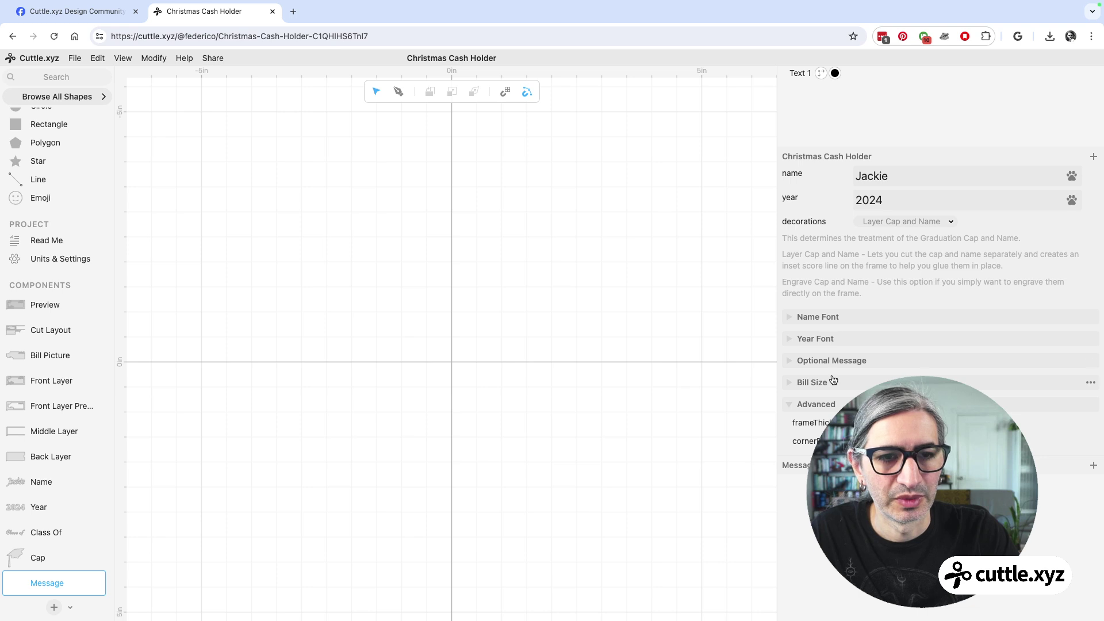
left_click(789, 360)
left_click(906, 373)
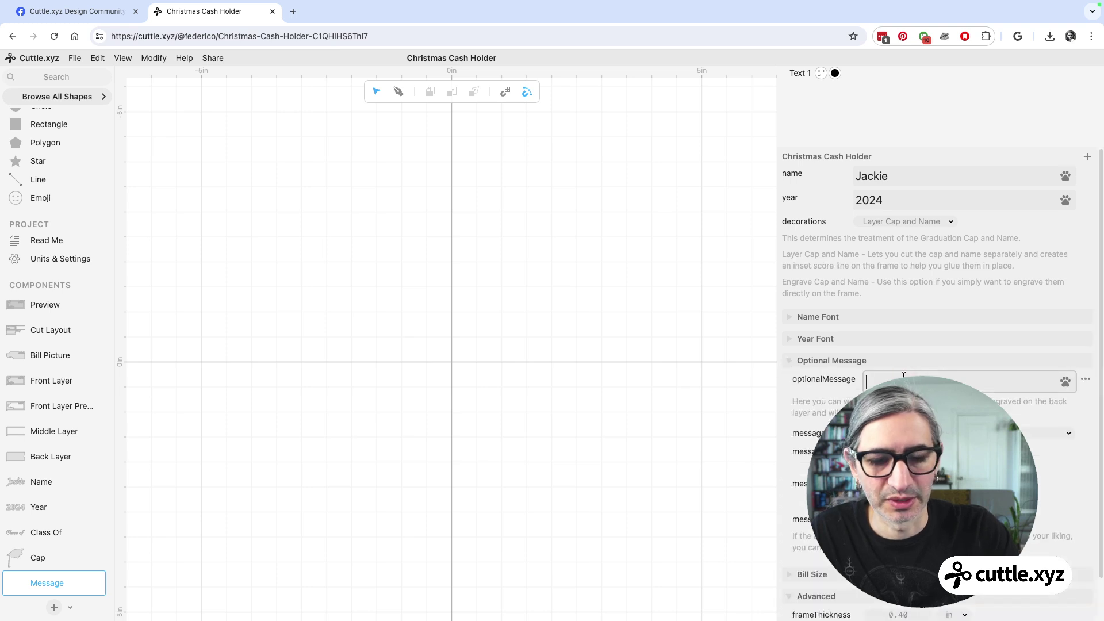
type("Hi")
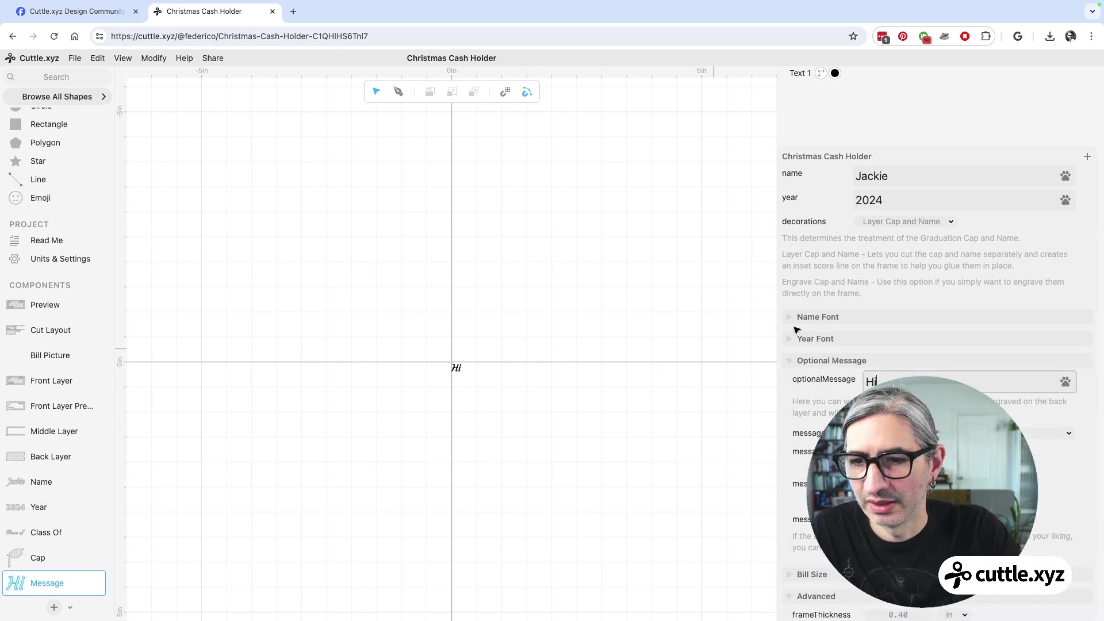
key("BackSpace")
key("BackSpace")
left_click(672, 446)
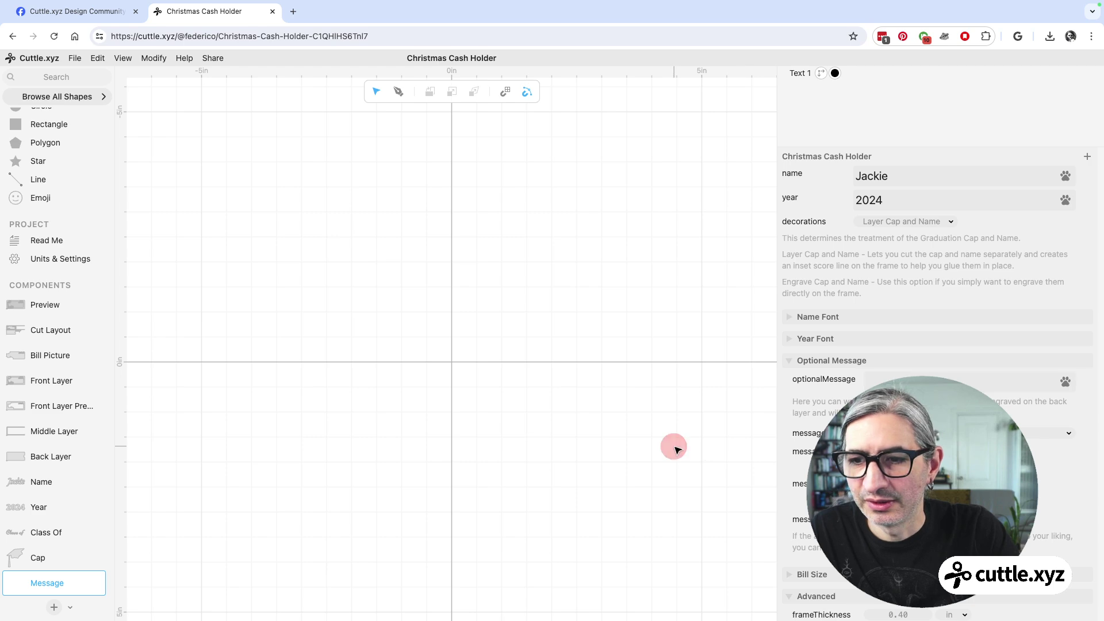
Step: Open the Cap component and compare its outline with the assembled Preview
left_click(35, 558)
scroll(506, 402, "up", 5)
left_click_drag(467, 358, 502, 369)
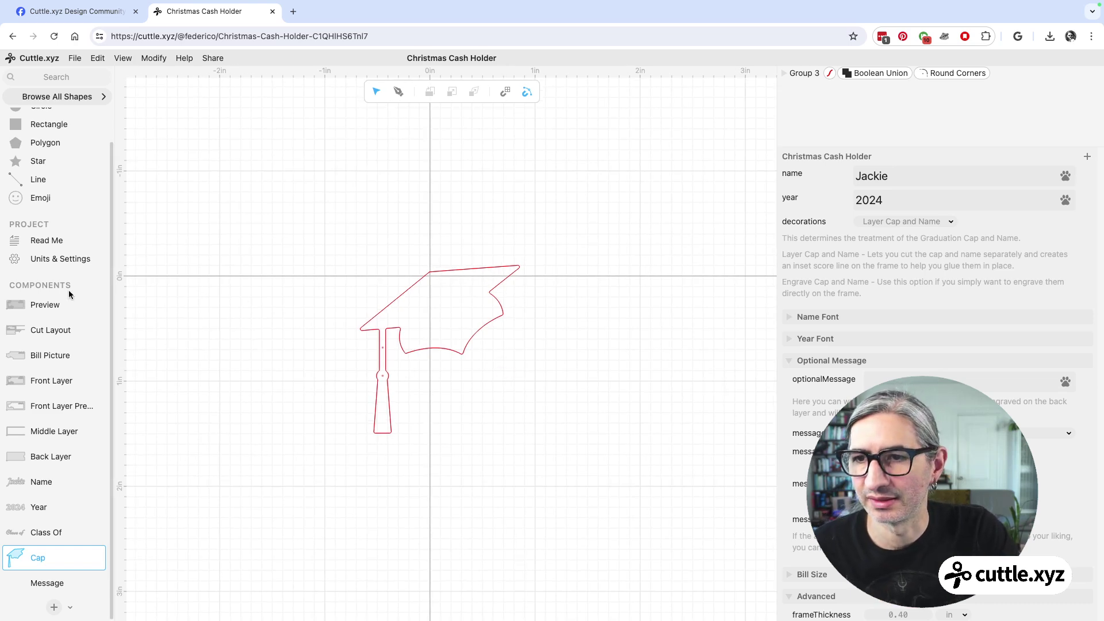
left_click(52, 305)
left_click(47, 559)
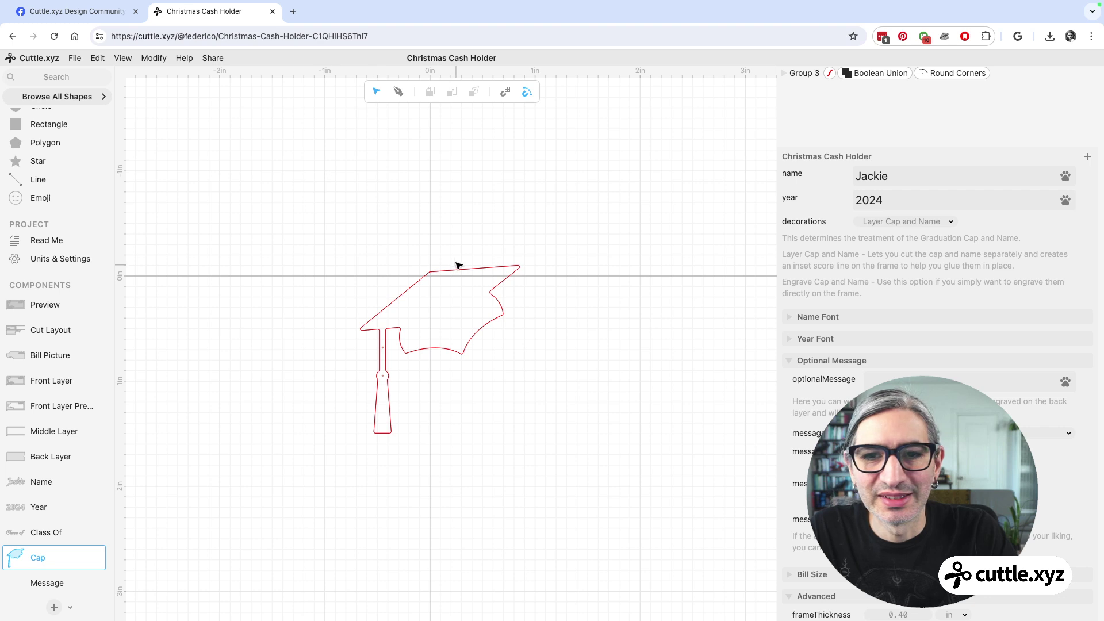
scroll(451, 222, "up", 1)
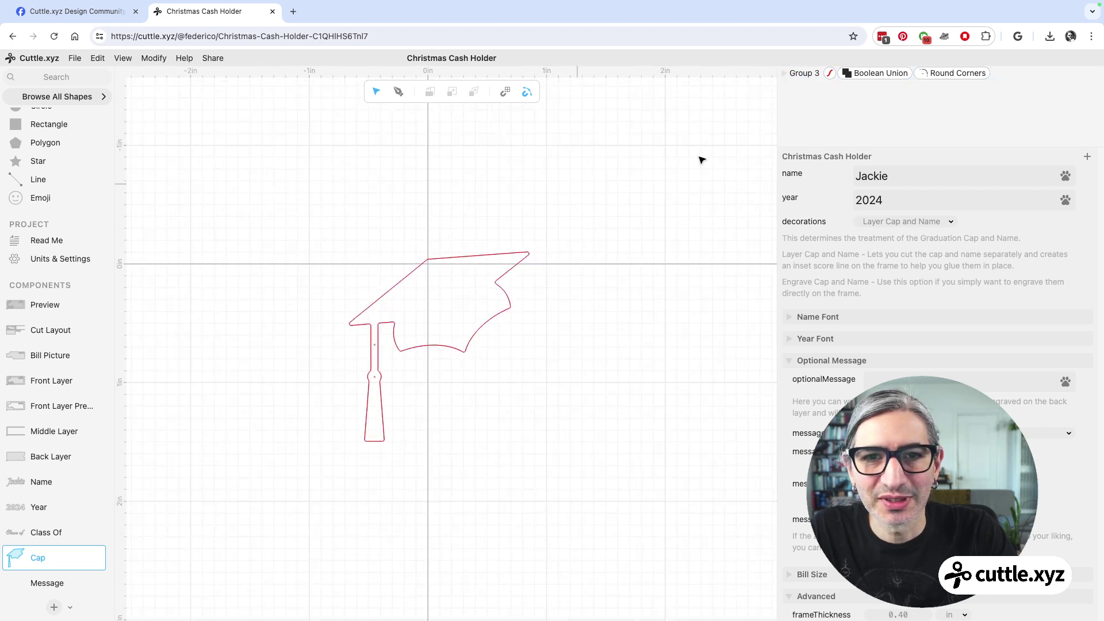
Step: Inspect the path, rectangle, circle and trapezoid that make up the graduation cap's group
left_click(510, 261)
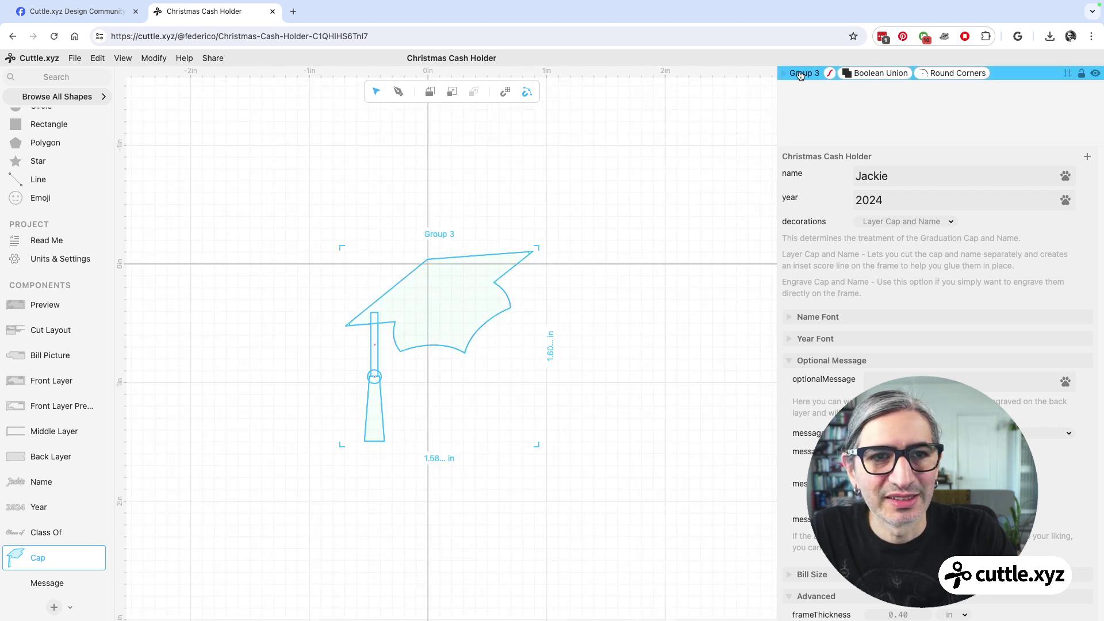
left_click(782, 73)
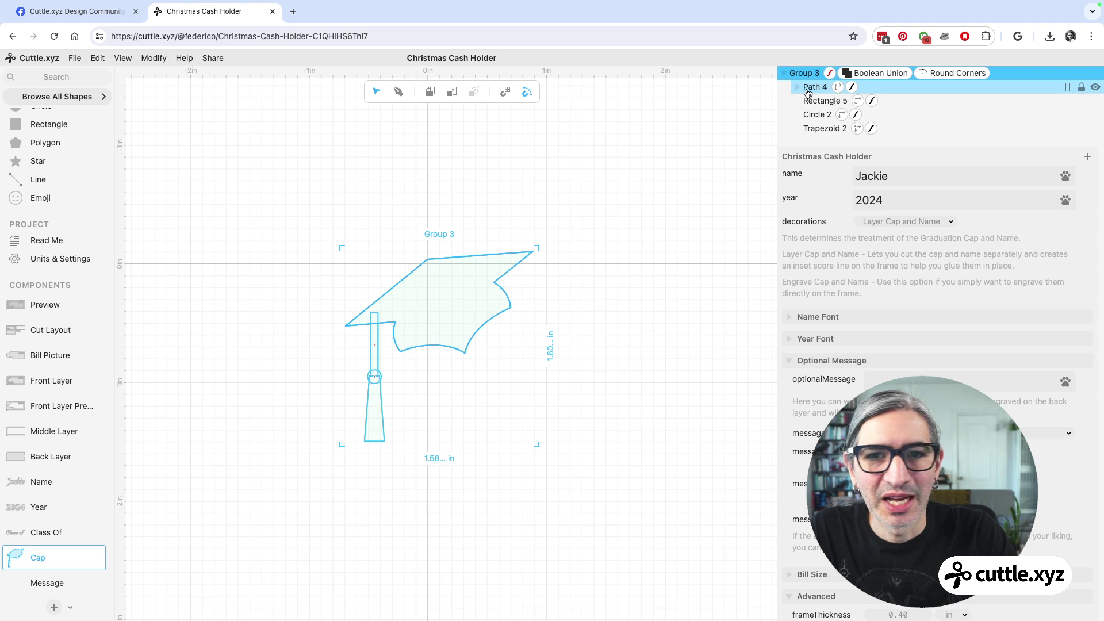
scroll(430, 338, "up", 3)
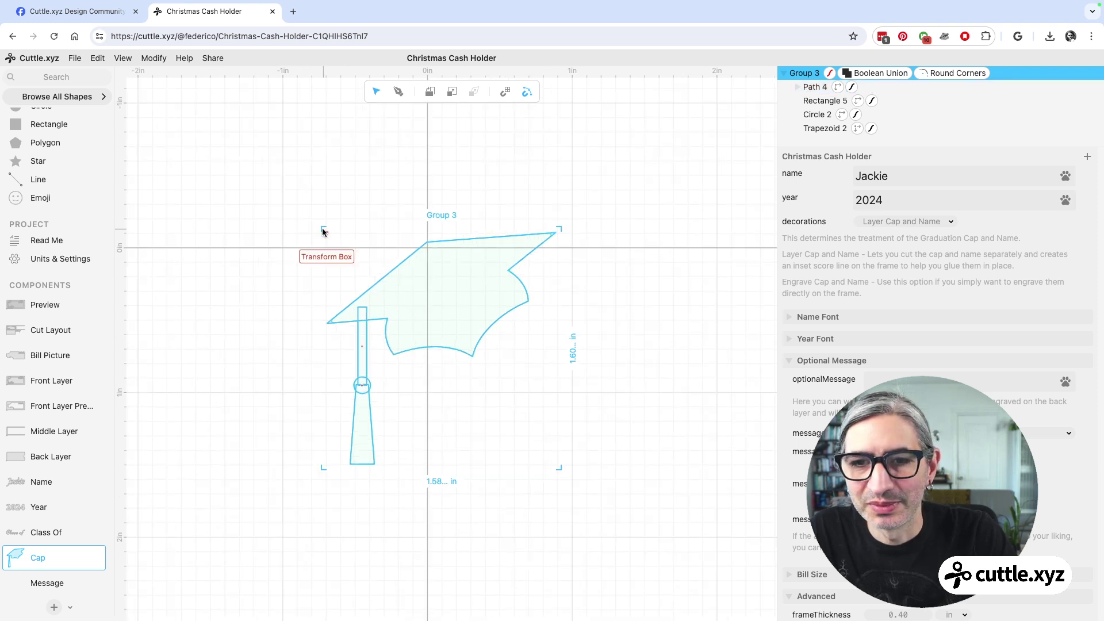
left_click(813, 89)
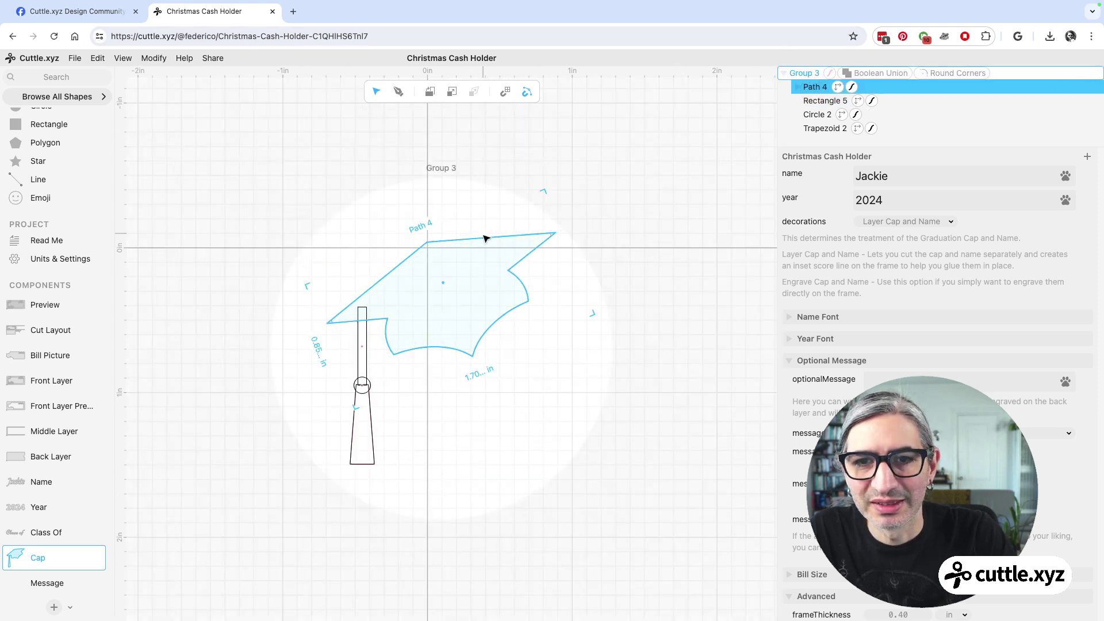
left_click(805, 101)
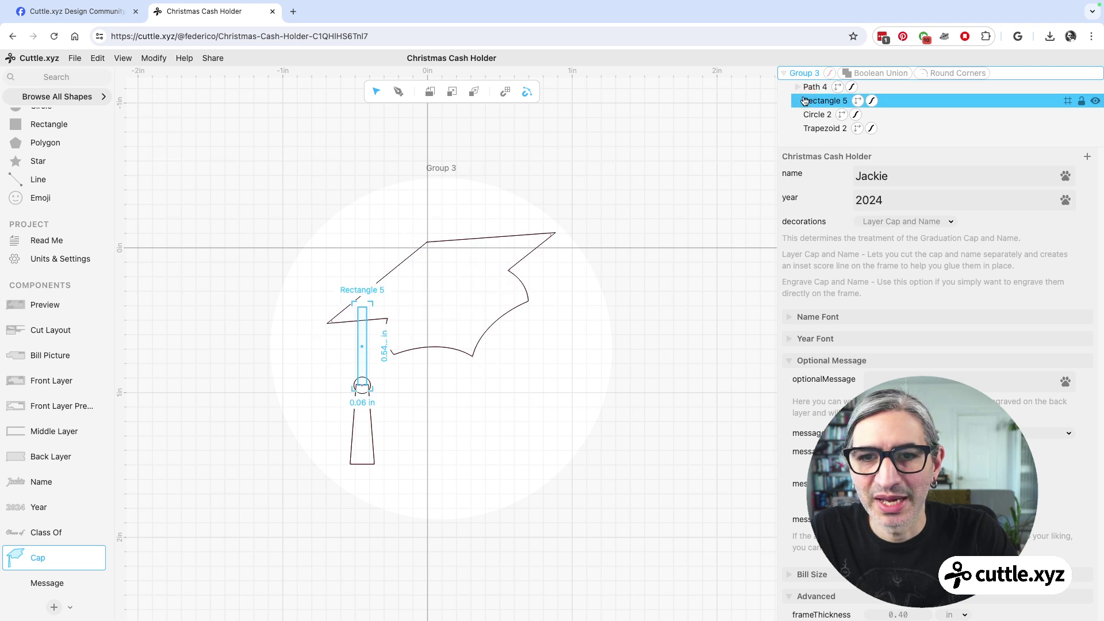
left_click(816, 114)
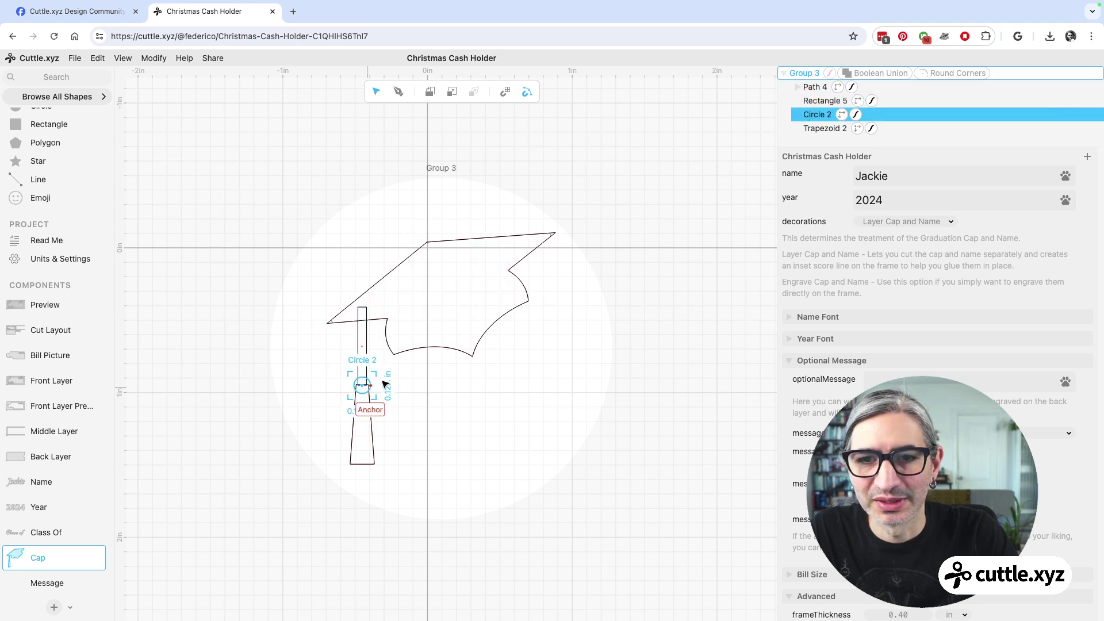
left_click(820, 128)
left_click(685, 242)
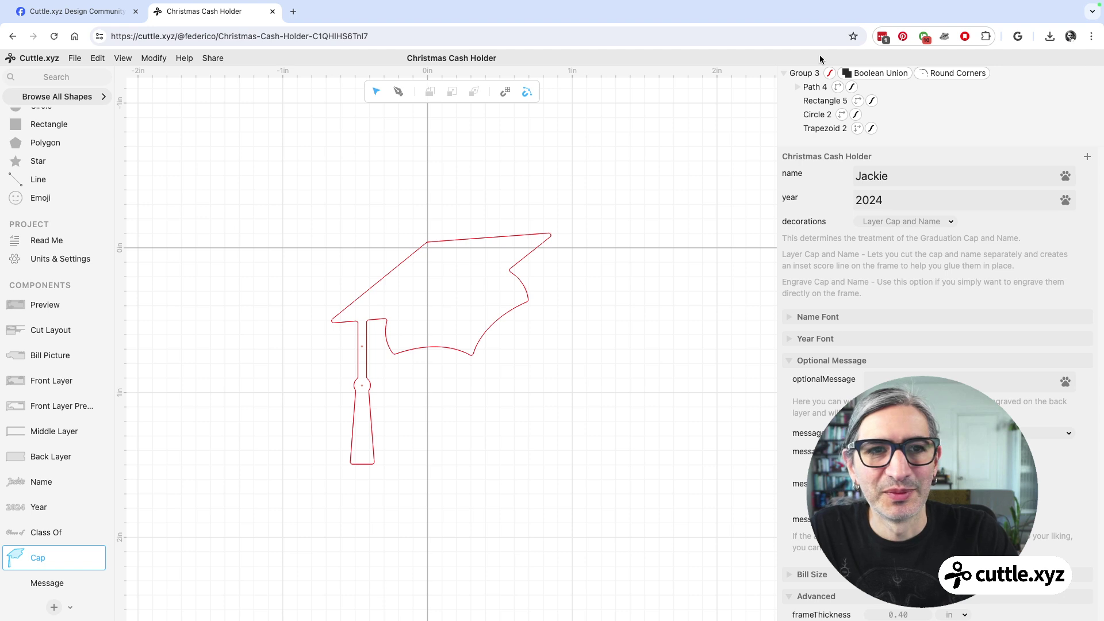
left_click(783, 73)
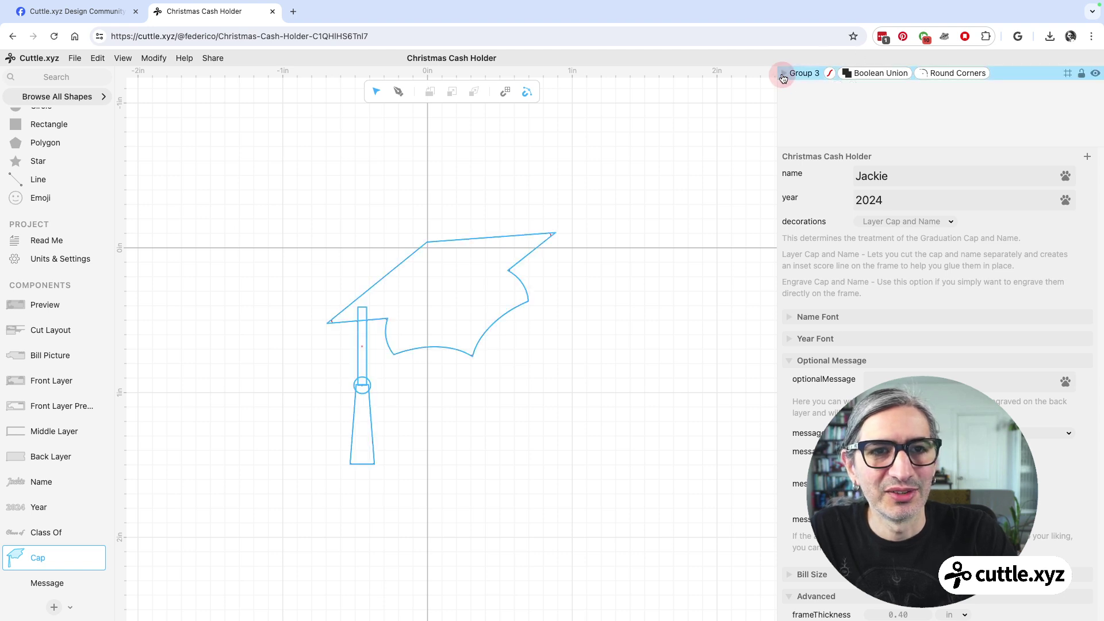
Step: Hide the graduation cap group and place a polygon centred on the canvas origin in the Cap component
mouse_move(1092, 75)
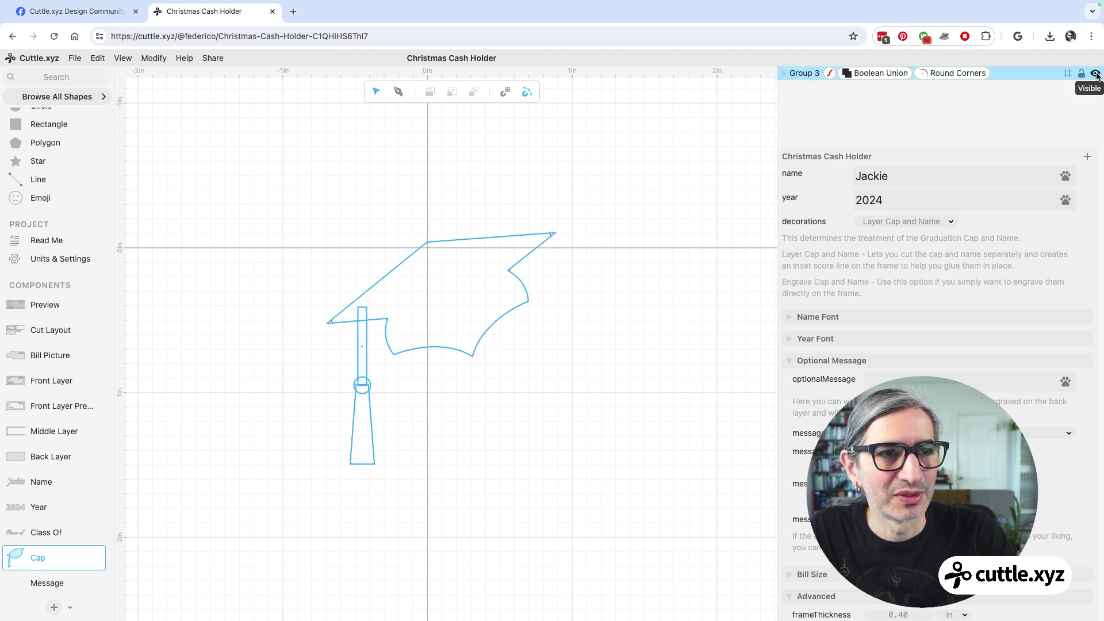
left_click(1096, 75)
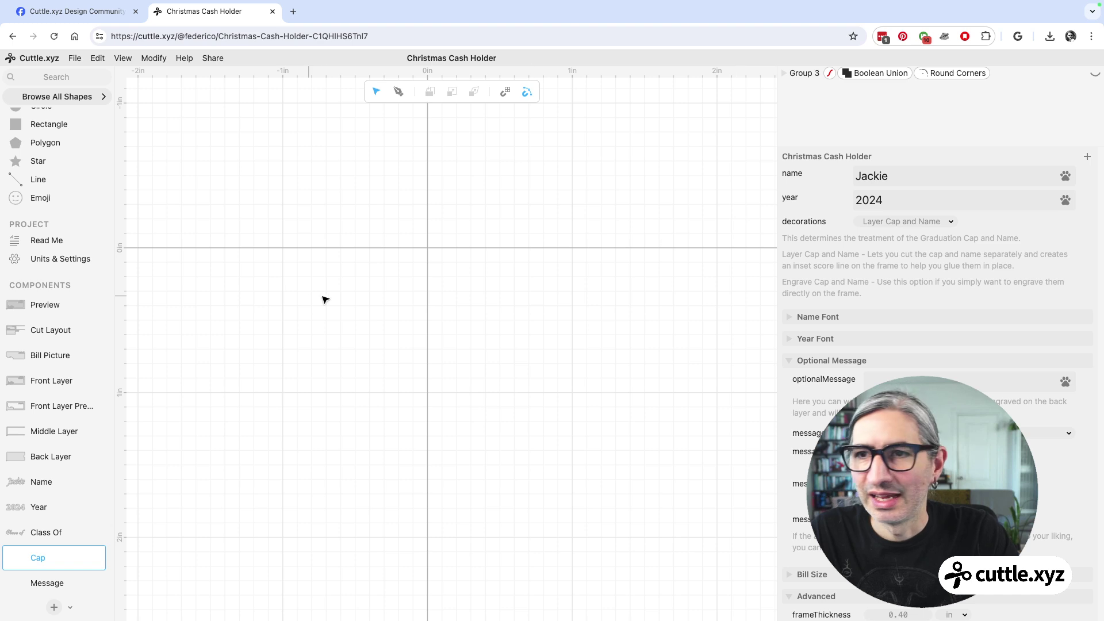
left_click_drag(16, 146, 427, 250)
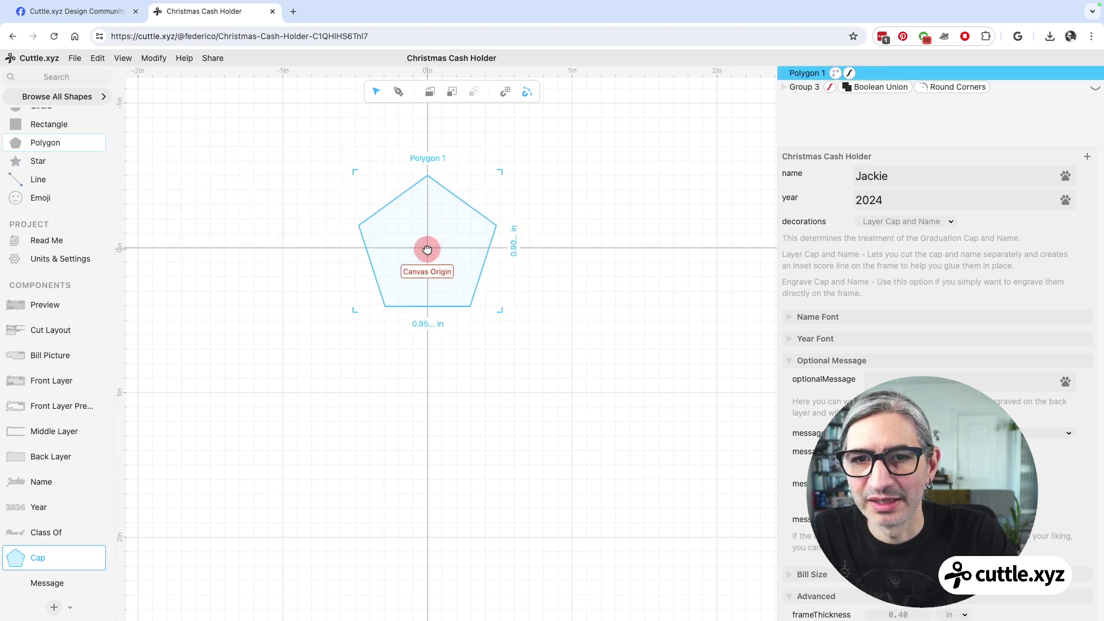
left_click(535, 349)
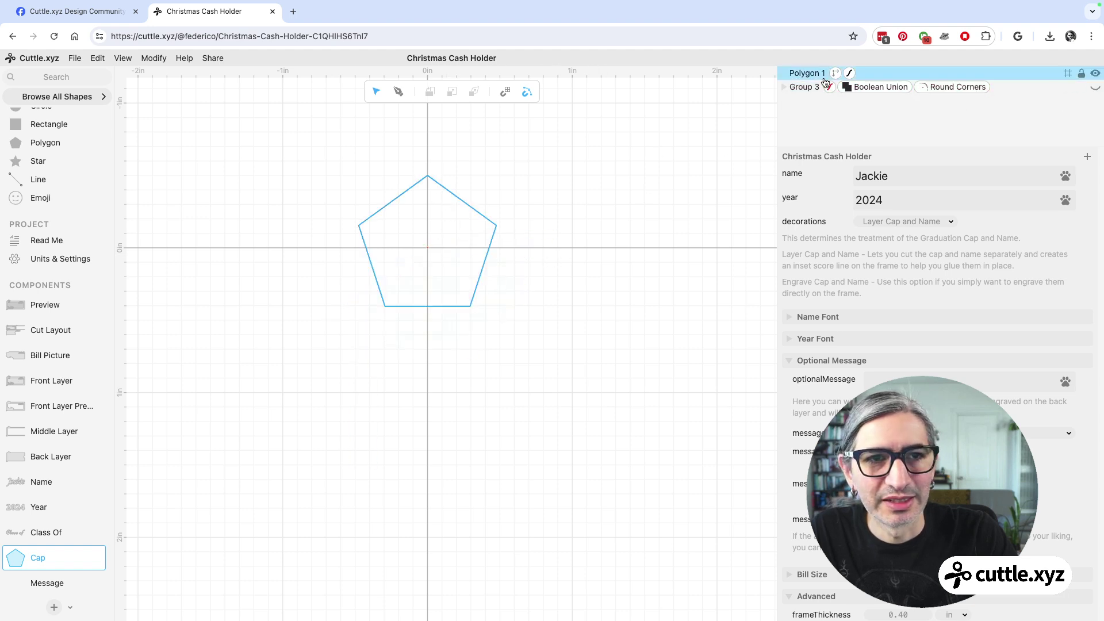
Step: Move the polygon so its top corner sits on the canvas origin, and check it in the Preview component
left_click_drag(428, 176, 433, 248)
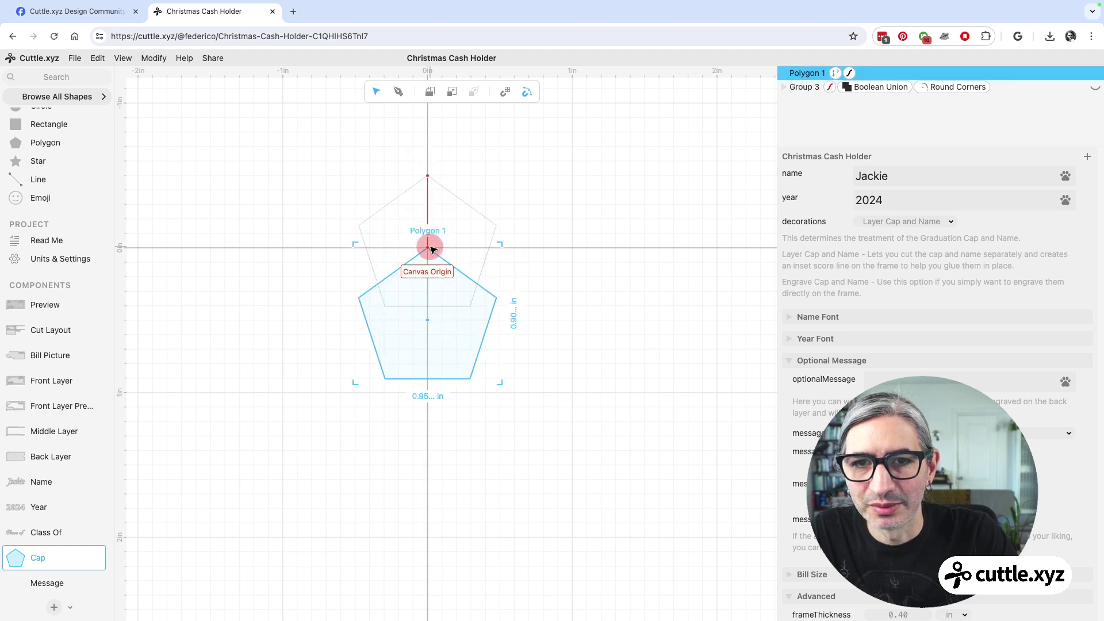
left_click(558, 169)
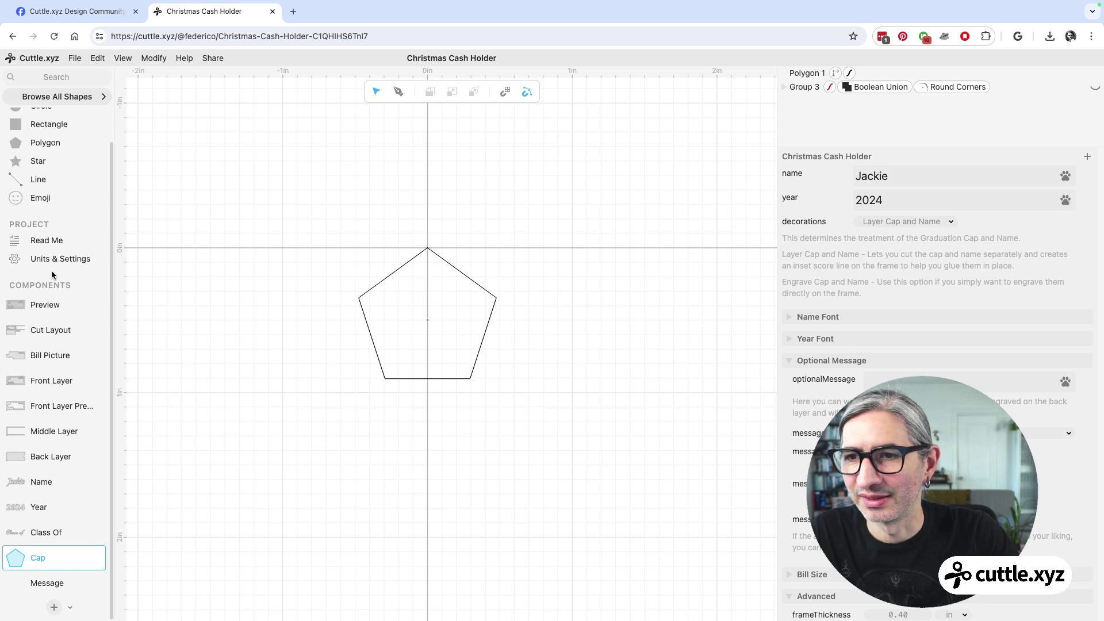
left_click(55, 305)
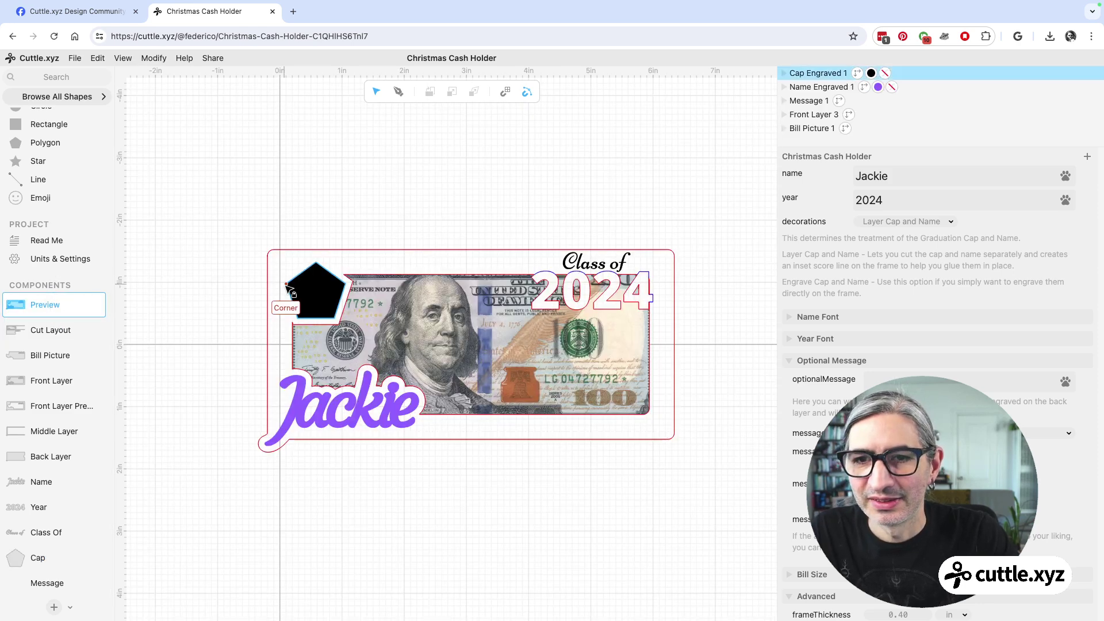
Step: Check the Cut Layout, move the Cap component's polygon up about 0.33 in so it straddles the horizontal axis, and view the Preview component
left_click(71, 336)
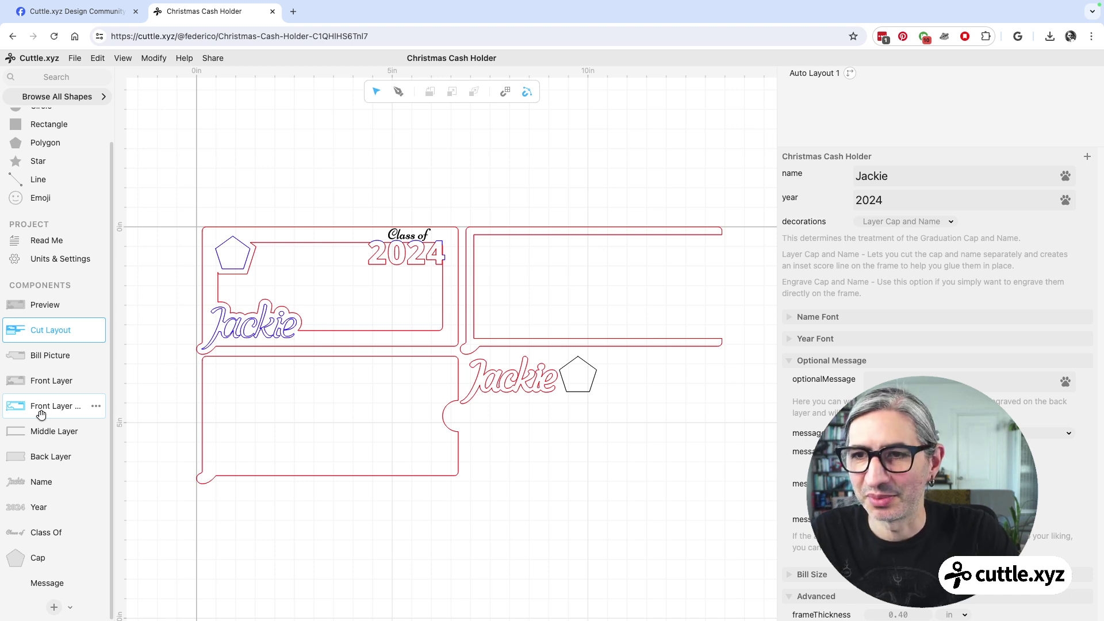
left_click(37, 557)
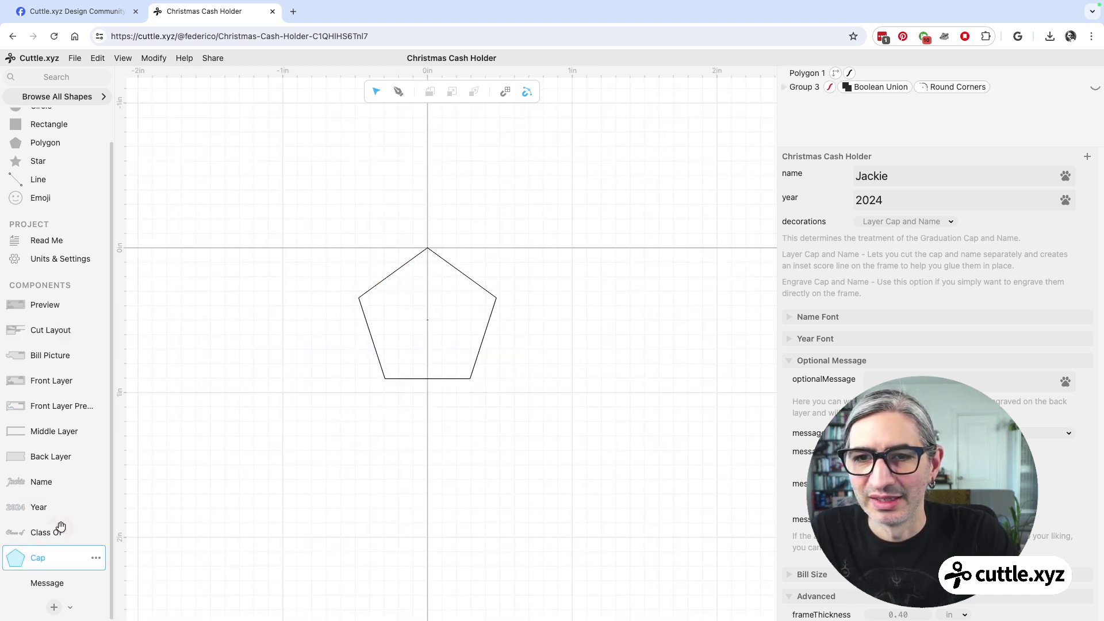
left_click(472, 280)
left_click_drag(427, 319, 428, 275)
left_click(46, 302)
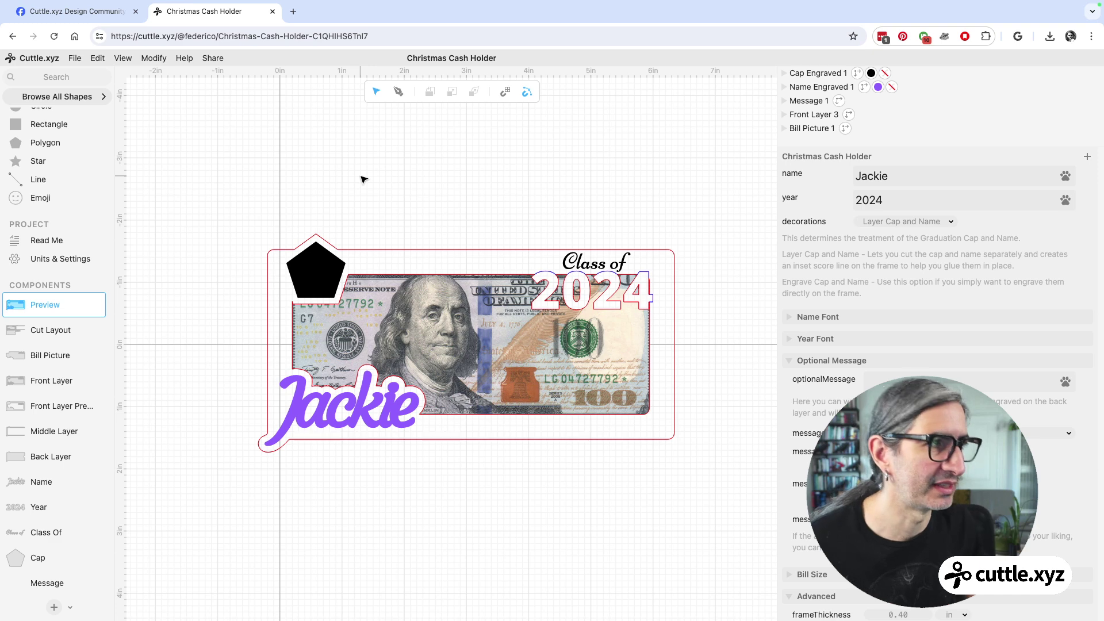
Step: Rename the Cap component to Decoration and check the pentagon in the Preview component
double_click(45, 559)
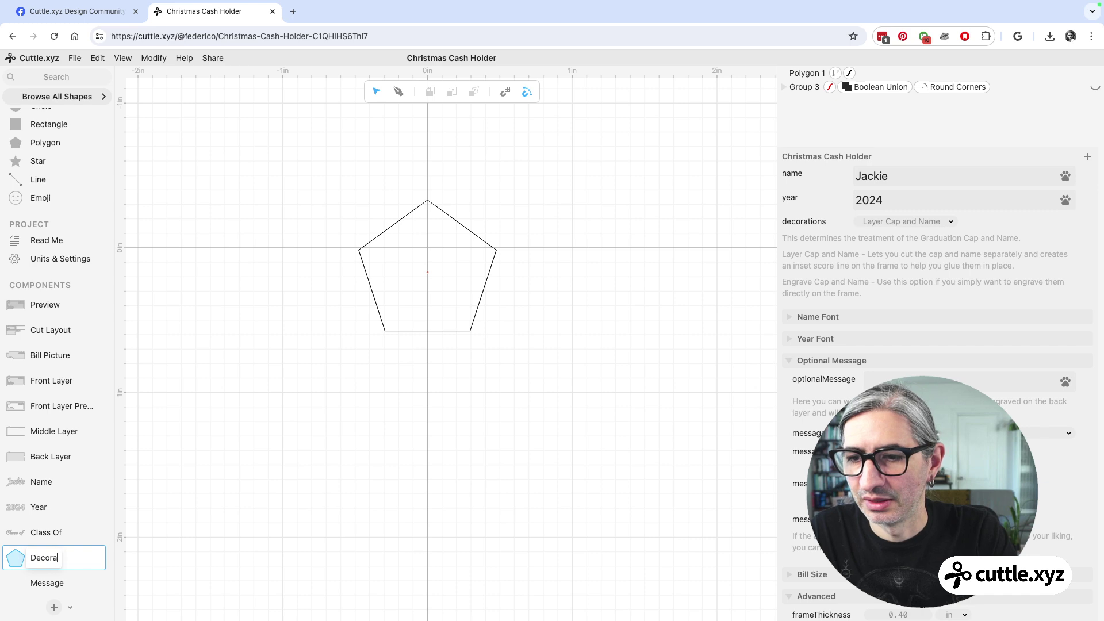
type("Decoration")
left_click(283, 459)
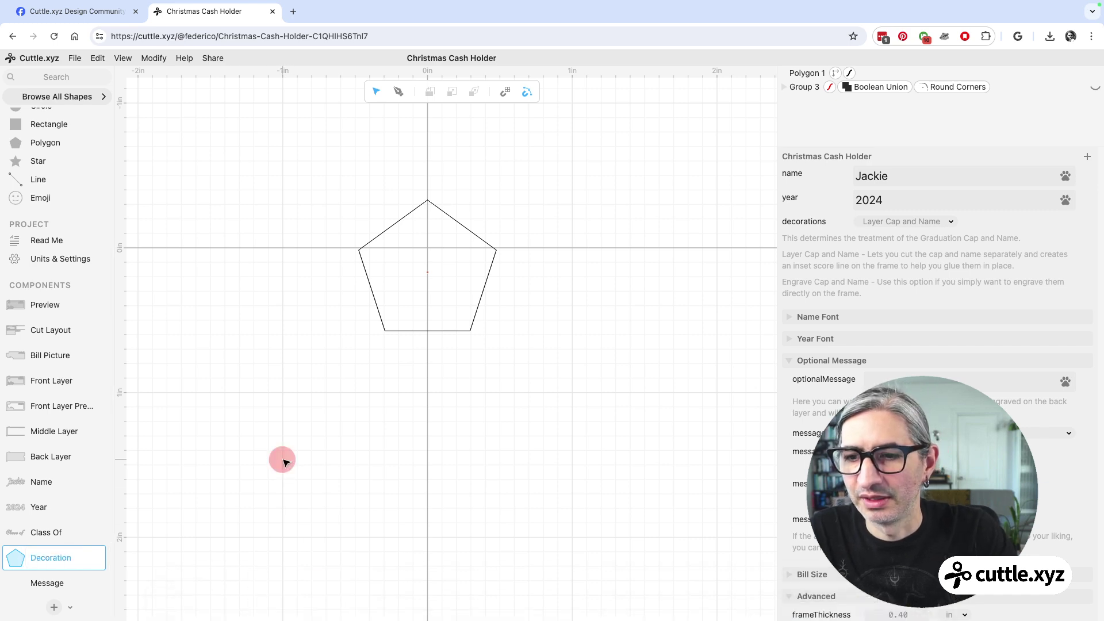
left_click(20, 296)
left_click(330, 265)
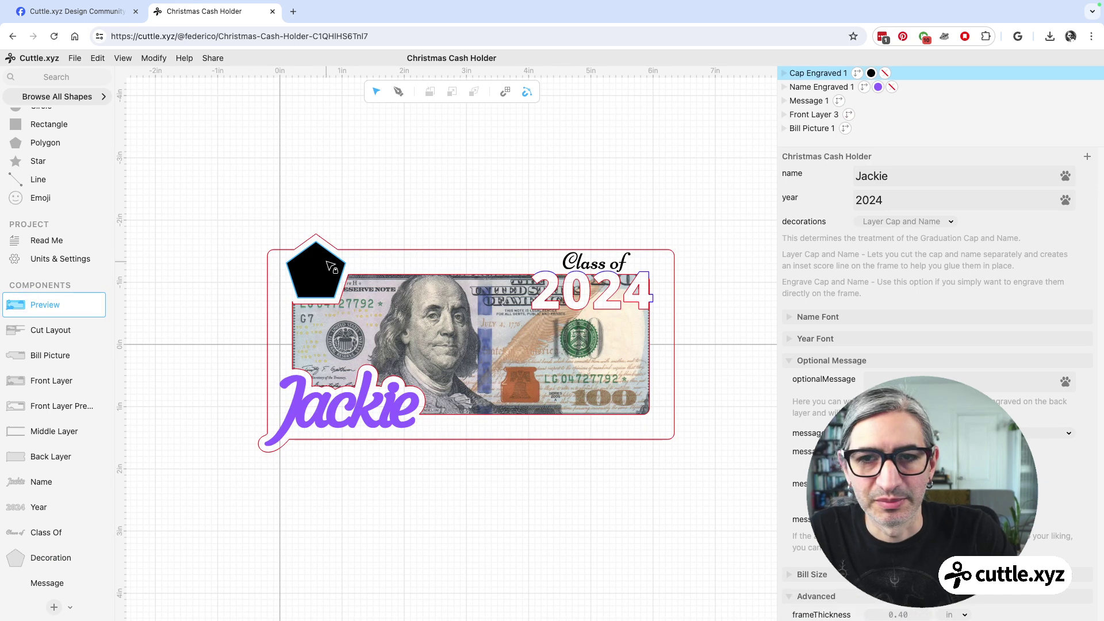
left_click(430, 155)
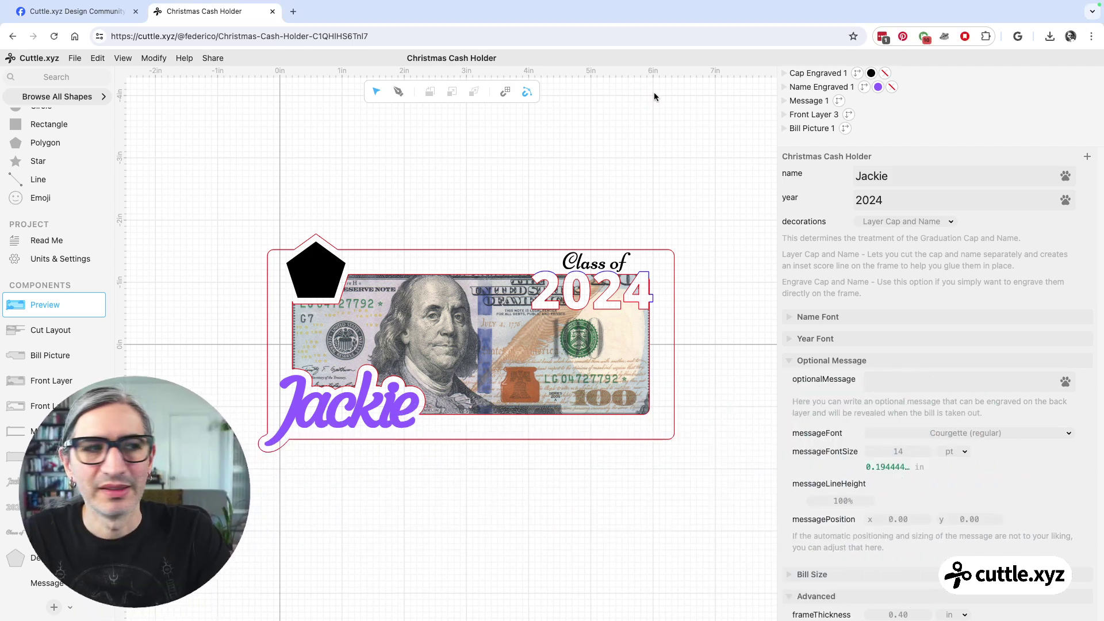
key("super+Tab")
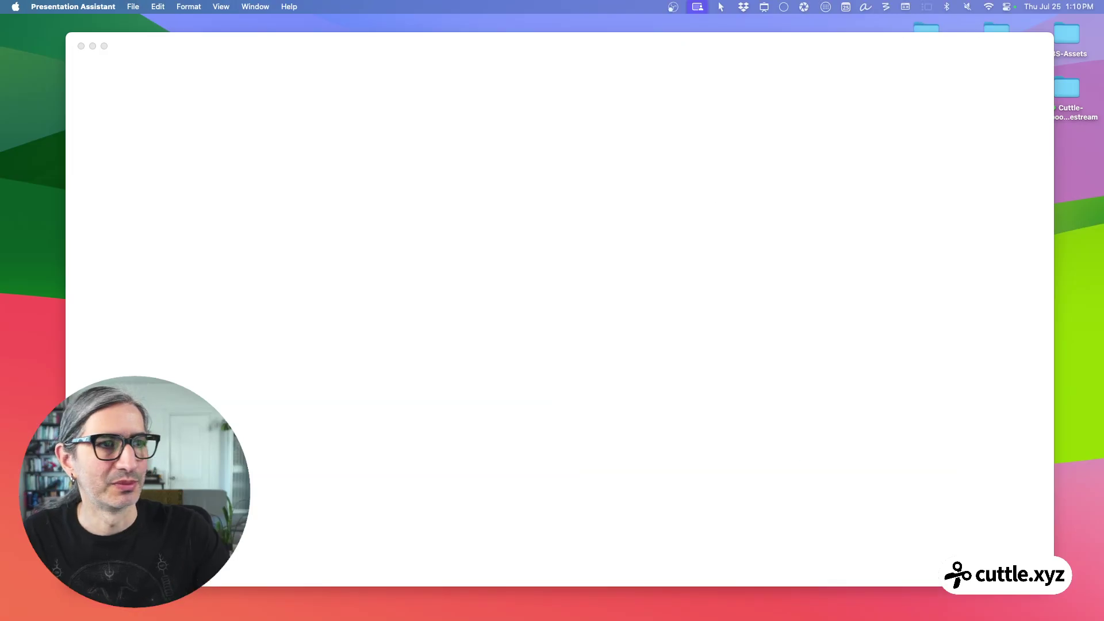
left_click(598, 614)
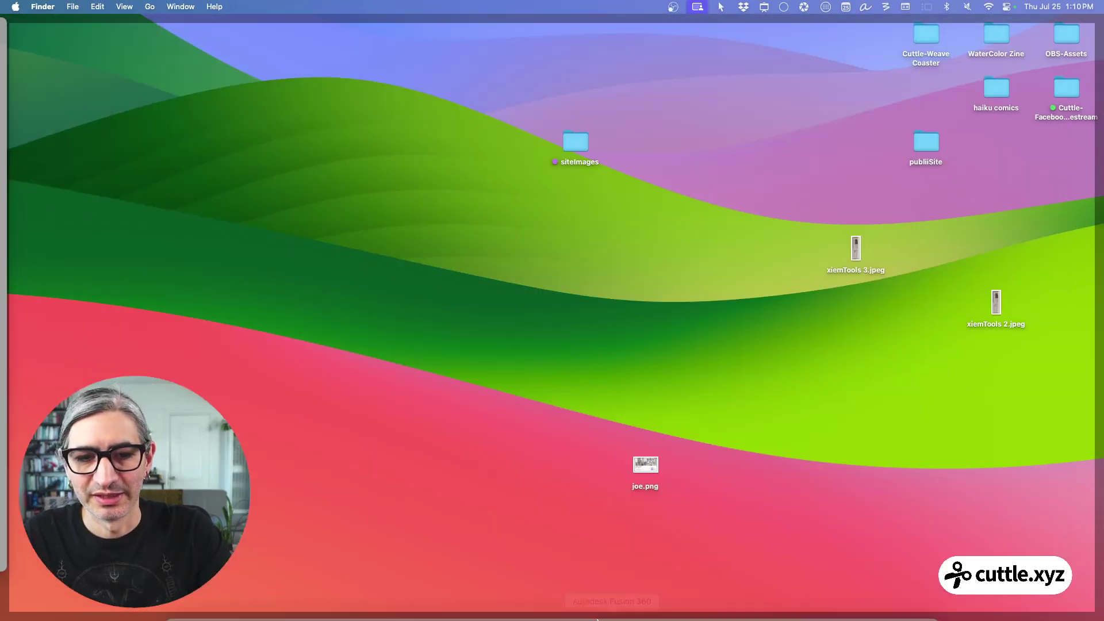
left_click(554, 595)
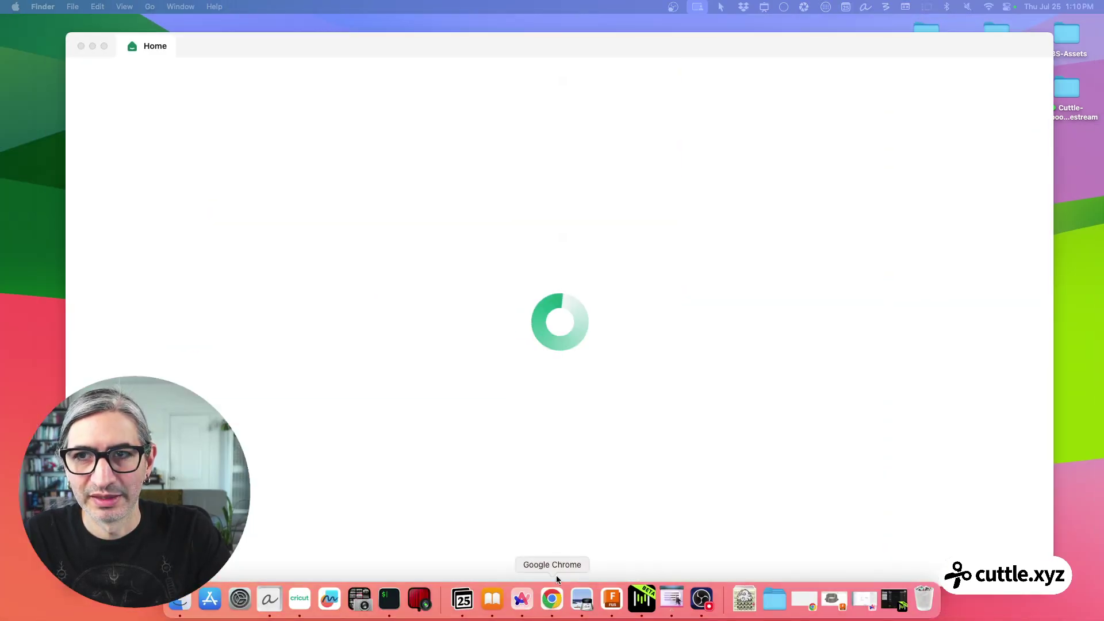
left_click(92, 46)
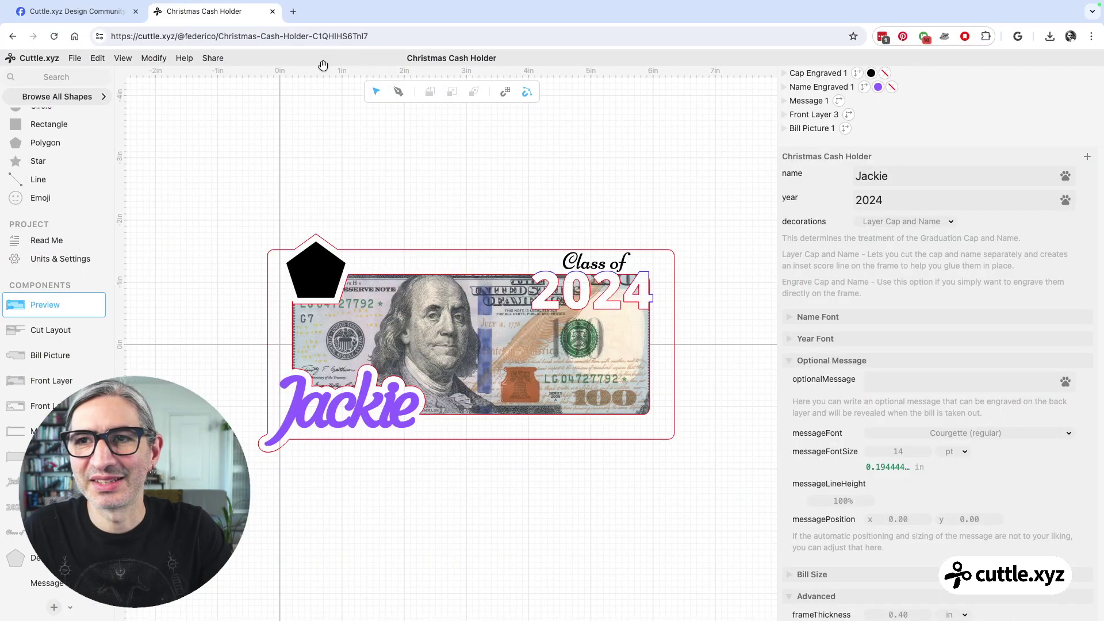
Step: Search the web for nounproject in a new browser tab and open the Noun Project website
mouse_move(280, 20)
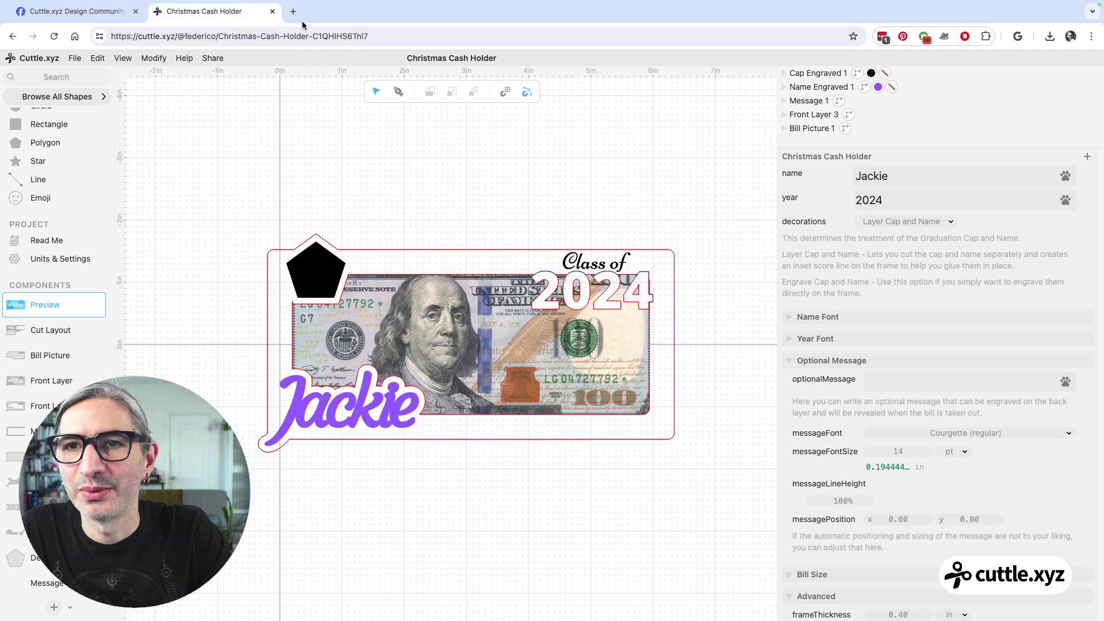
left_click(292, 13)
type("nou")
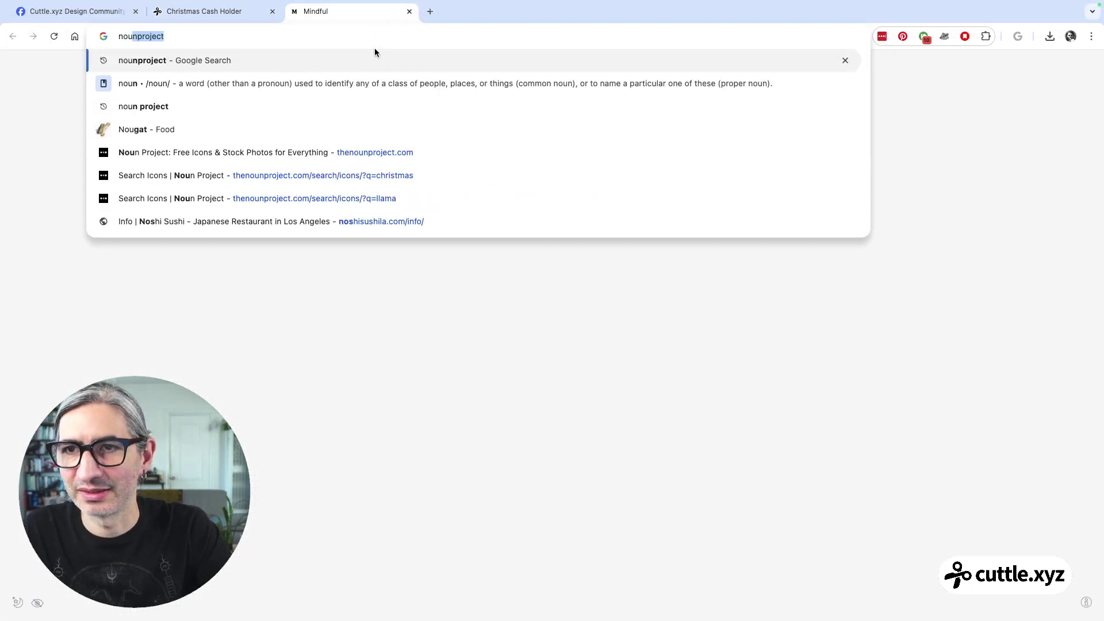
key("Return")
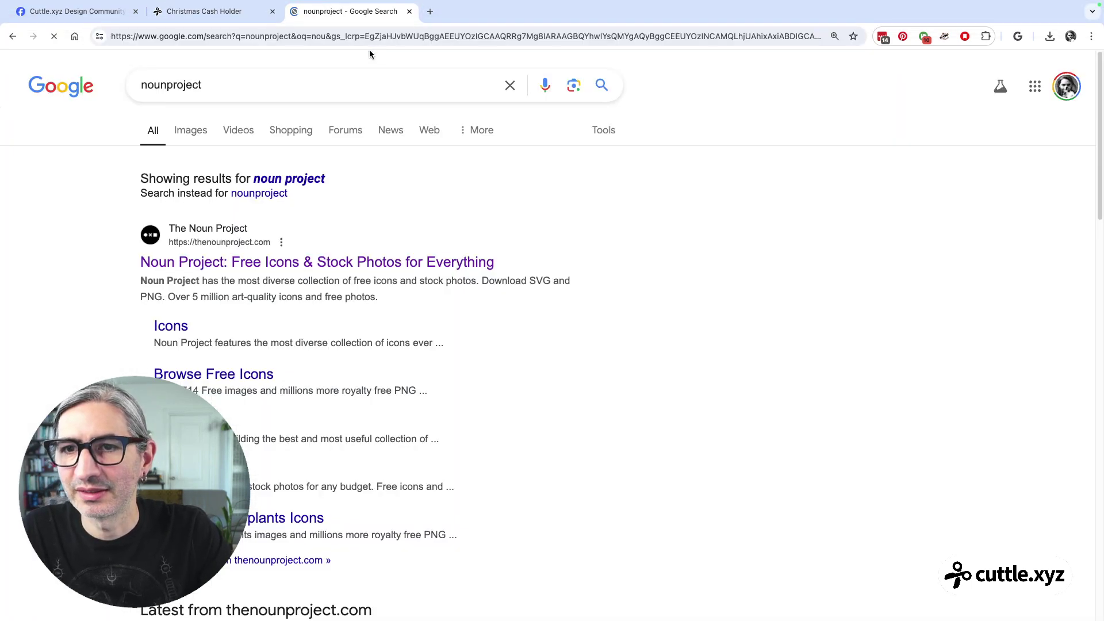
left_click(210, 269)
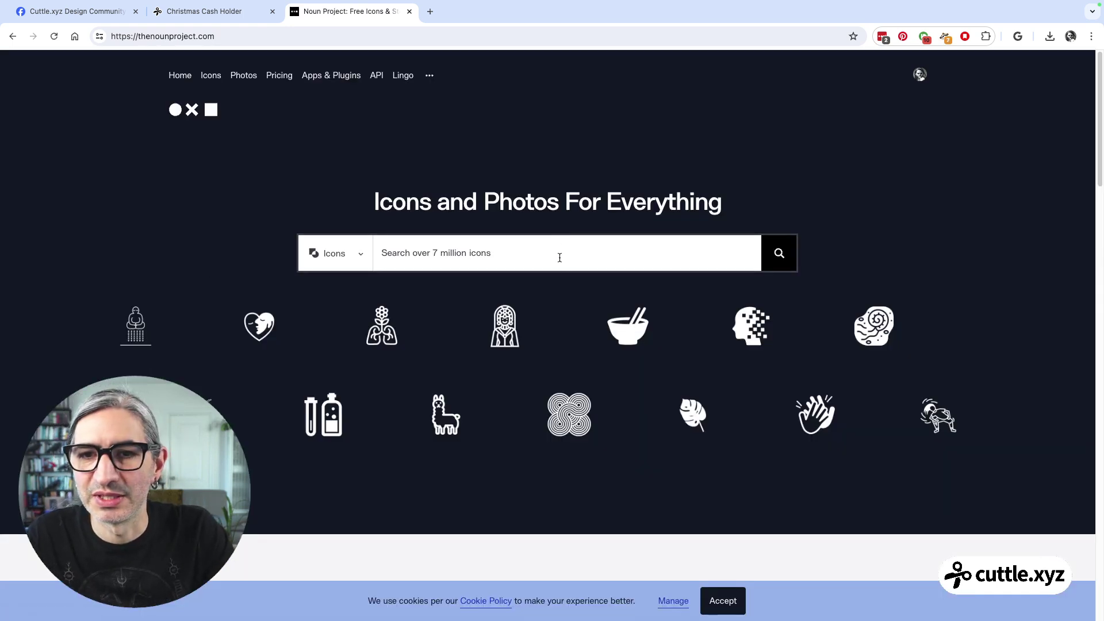
Step: Search the Noun Project icons for "christmas tree" and look through the first results
left_click(560, 257)
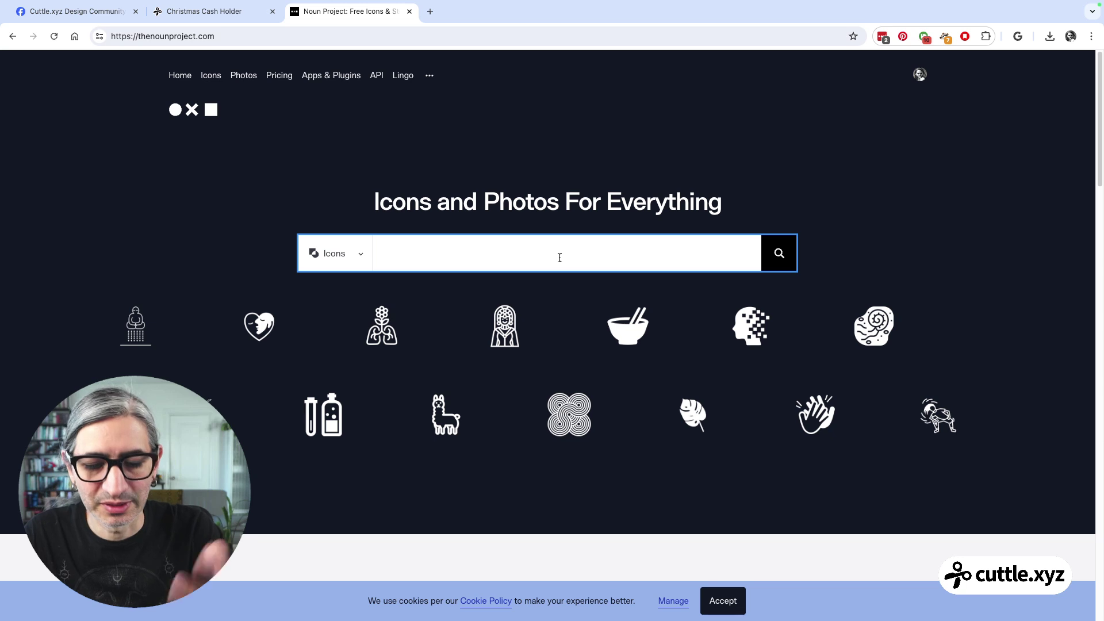
type("ch")
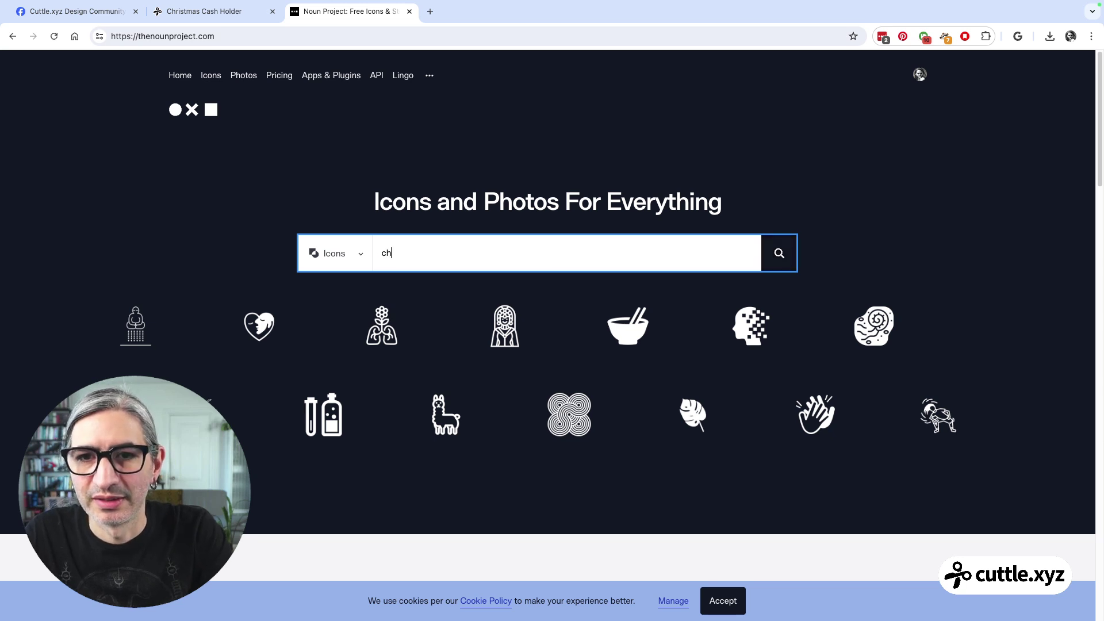
type("ristmas tree")
key("Return")
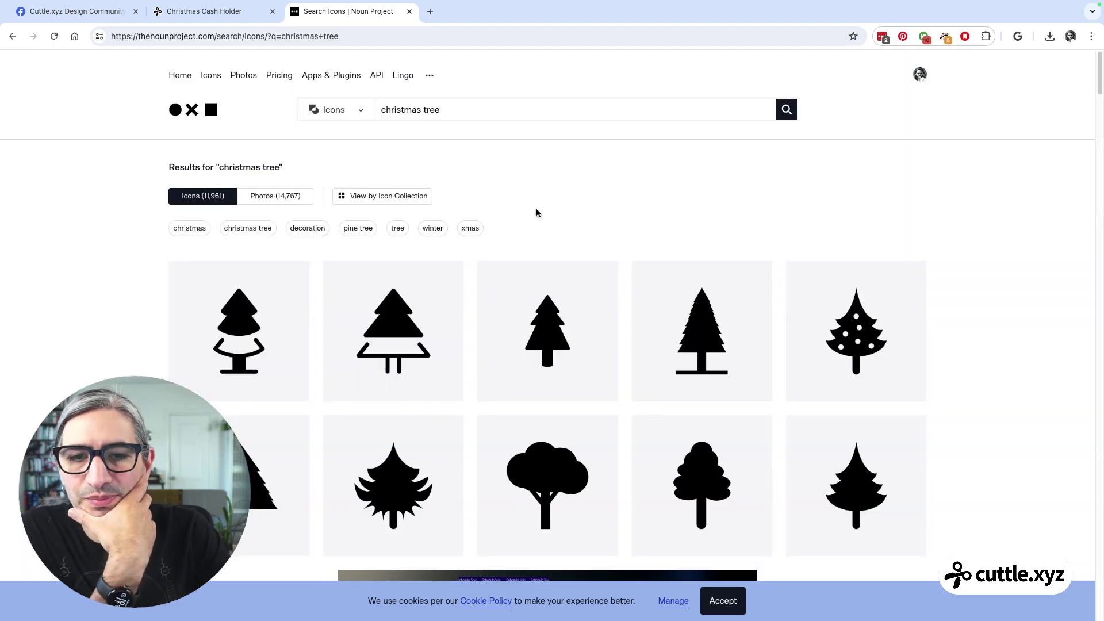
scroll(536, 209, "down", 3)
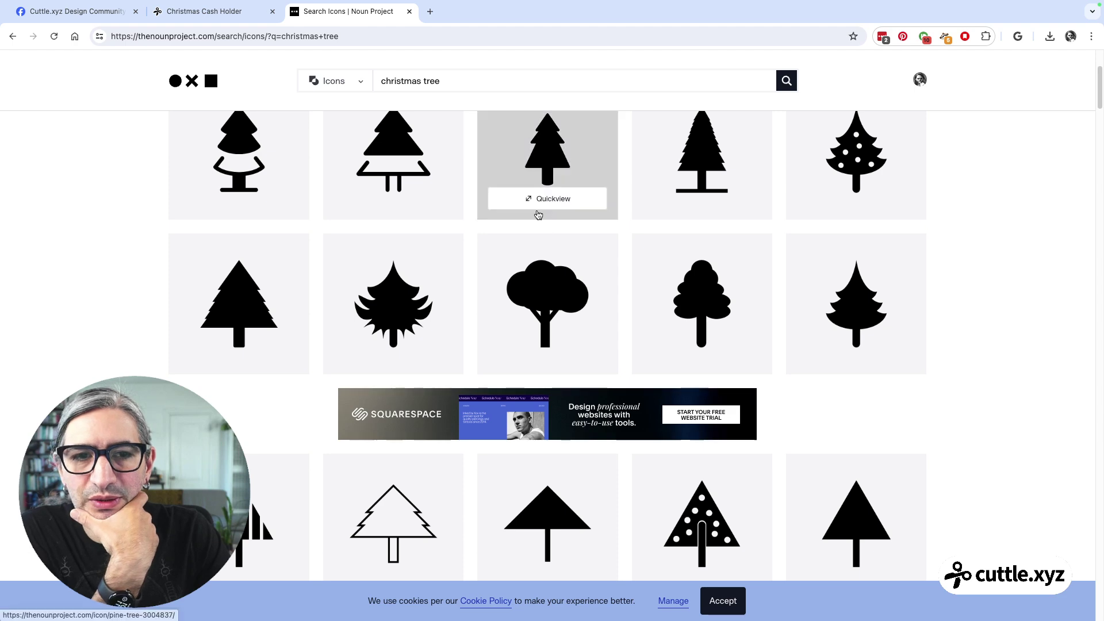
scroll(538, 215, "down", 6)
scroll(538, 215, "down", 5)
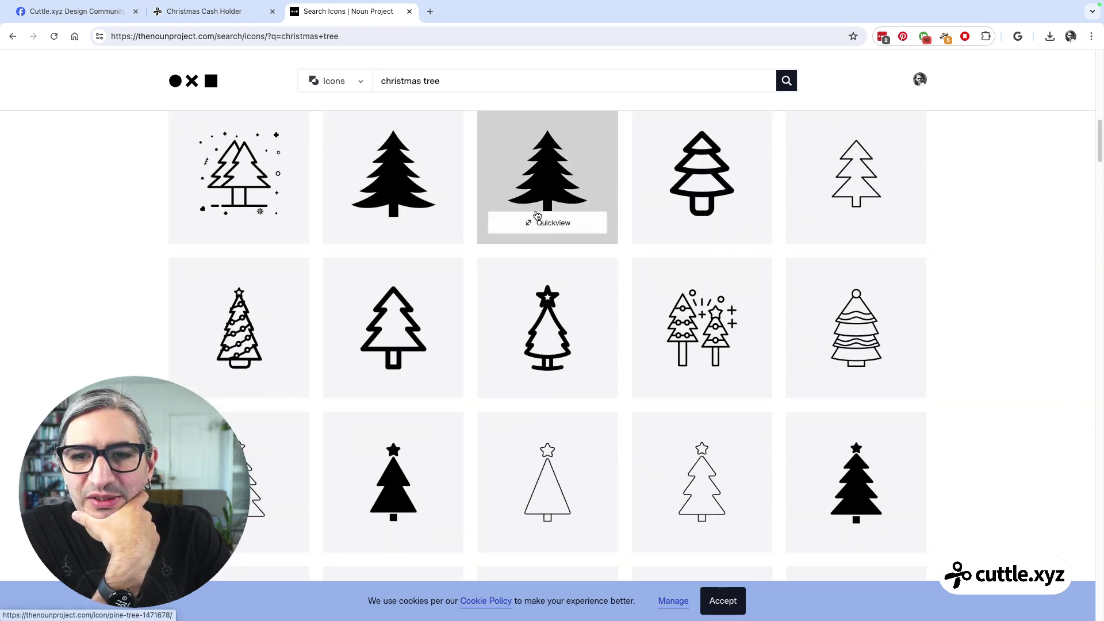
scroll(537, 215, "down", 4)
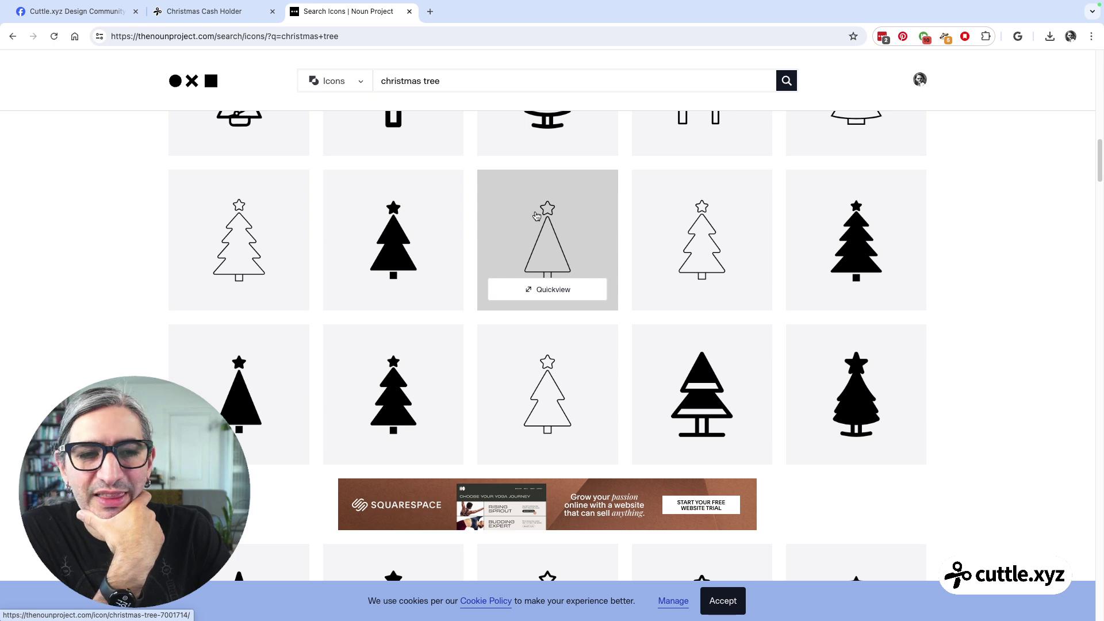
scroll(536, 216, "up", 1)
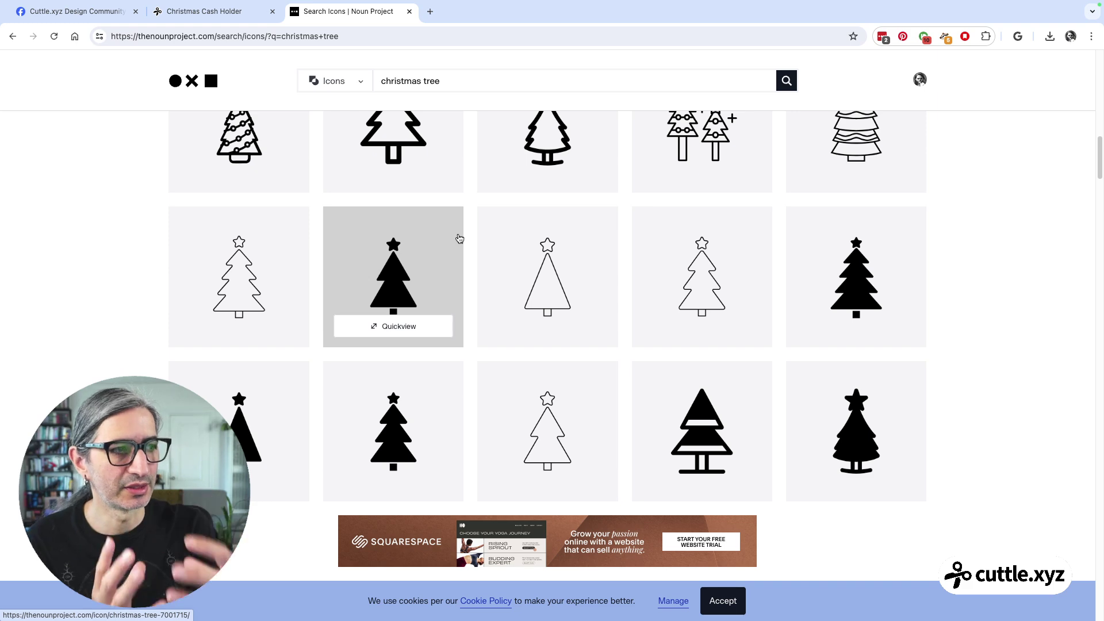
Step: Check how the decoration is cut in the Christmas Cash Holder's Cut Layout, and return to the icon results
left_click(229, 14)
left_click(59, 333)
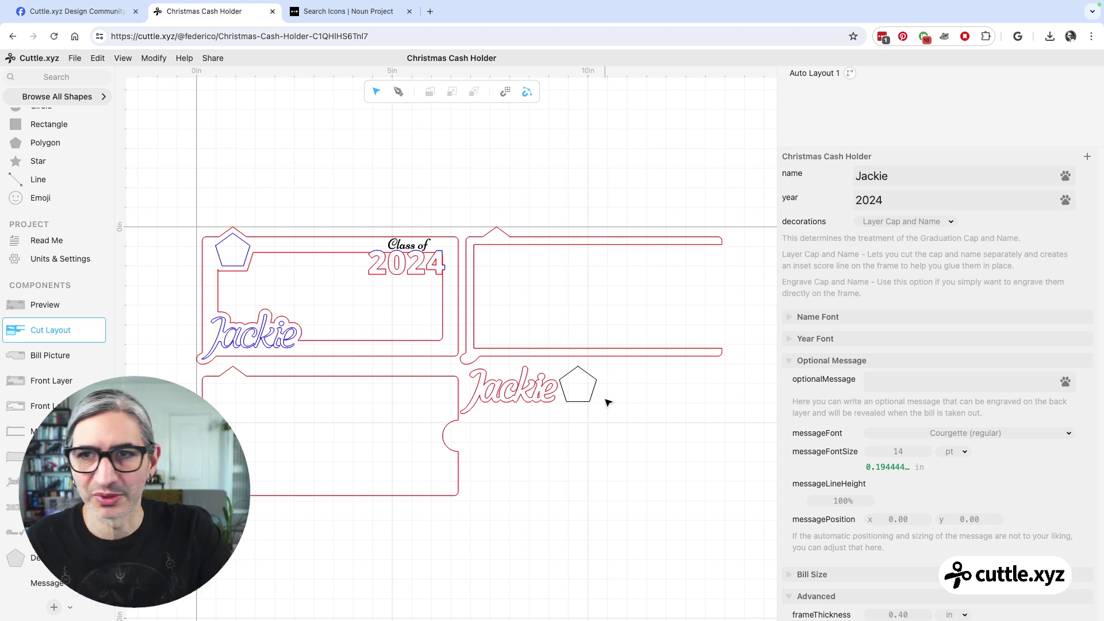
mouse_move(380, 11)
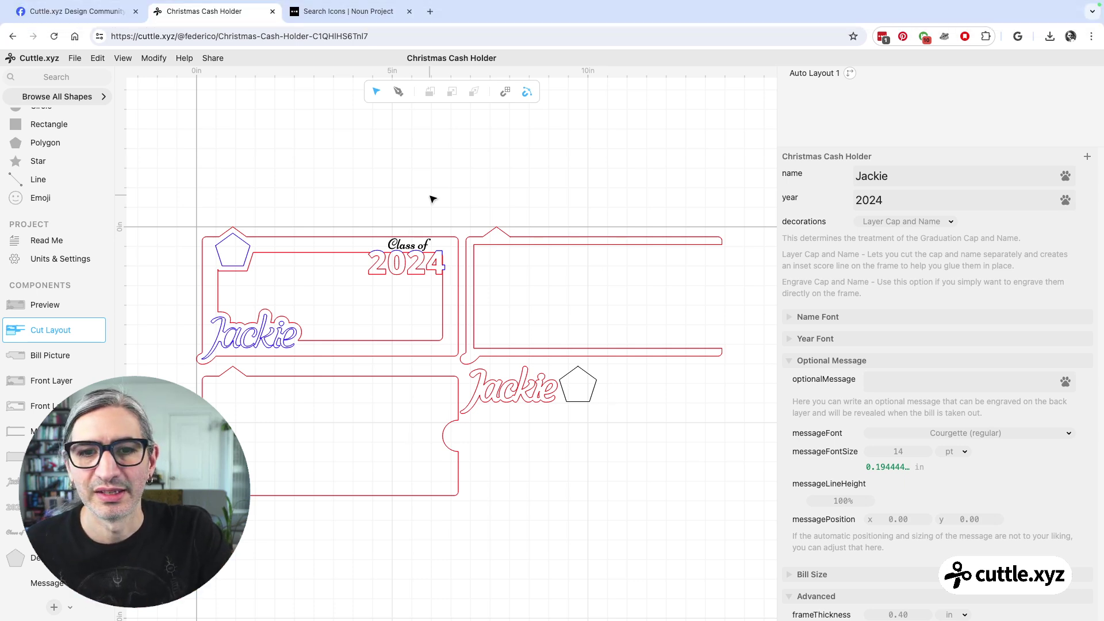
left_click(336, 12)
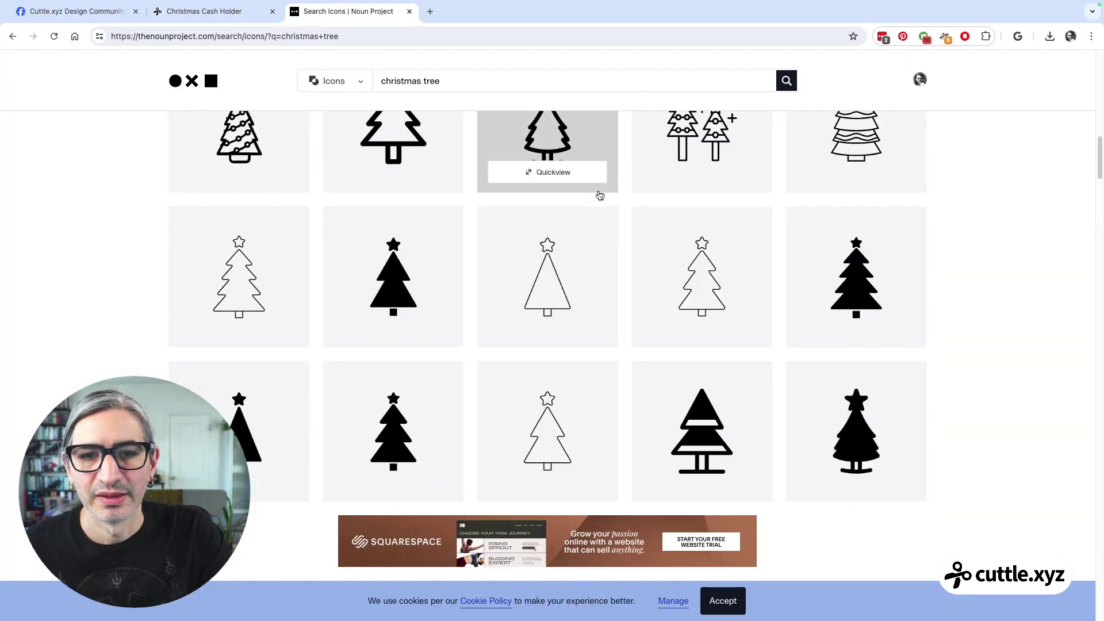
Step: Compare the solid and outlined Christmas tree icons to find a shape suitable for the cash holder's decoration
scroll(599, 193, "down", 1)
scroll(599, 194, "down", 1)
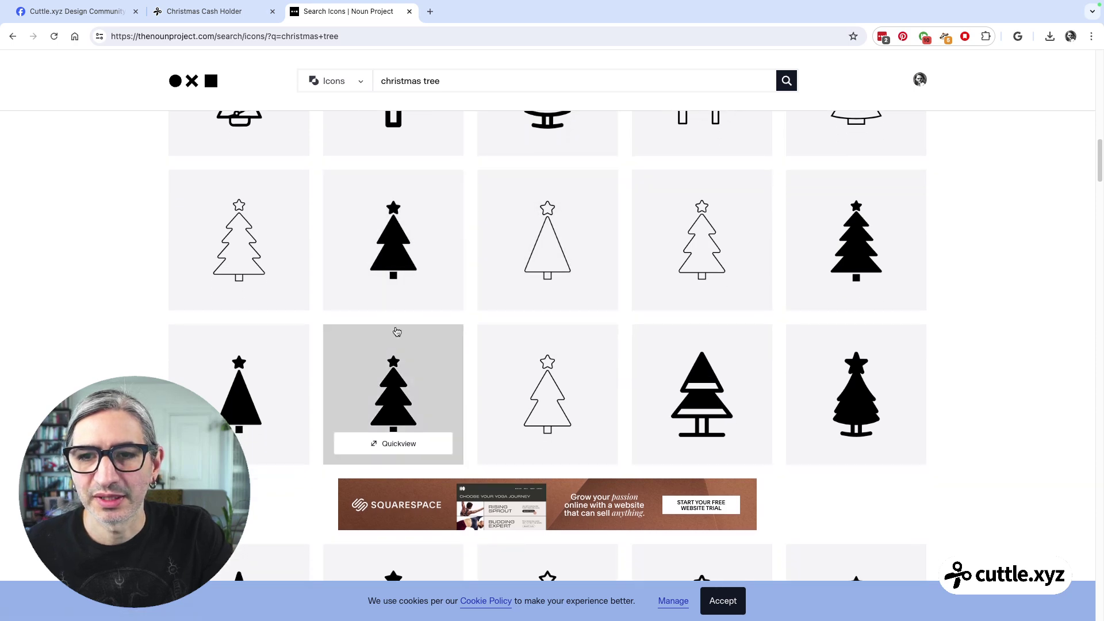
scroll(561, 384, "down", 3)
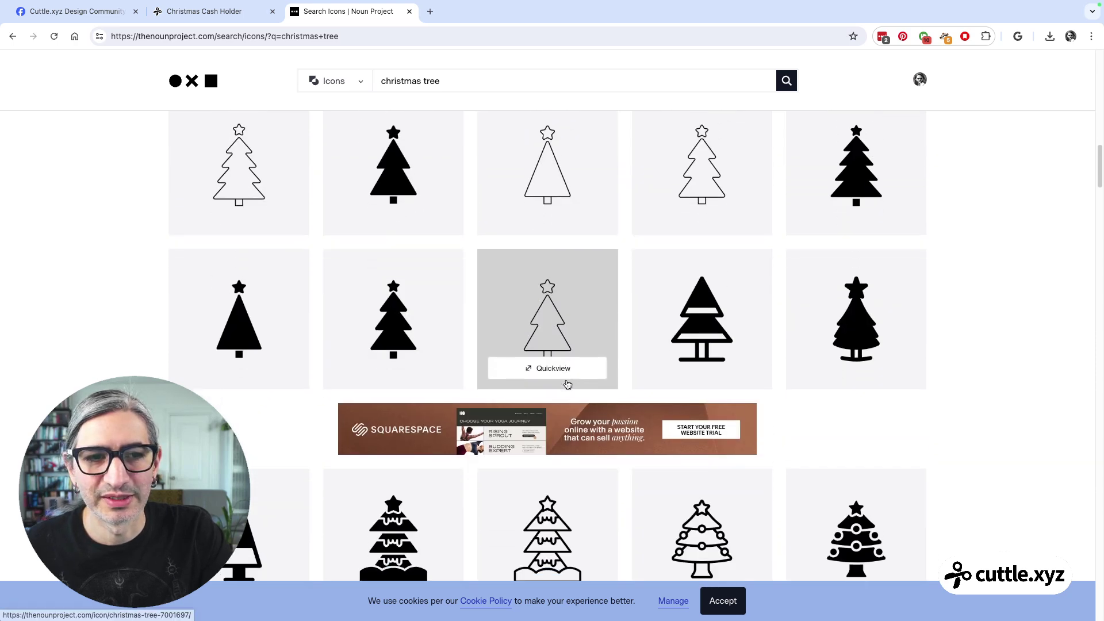
scroll(721, 333, "down", 5)
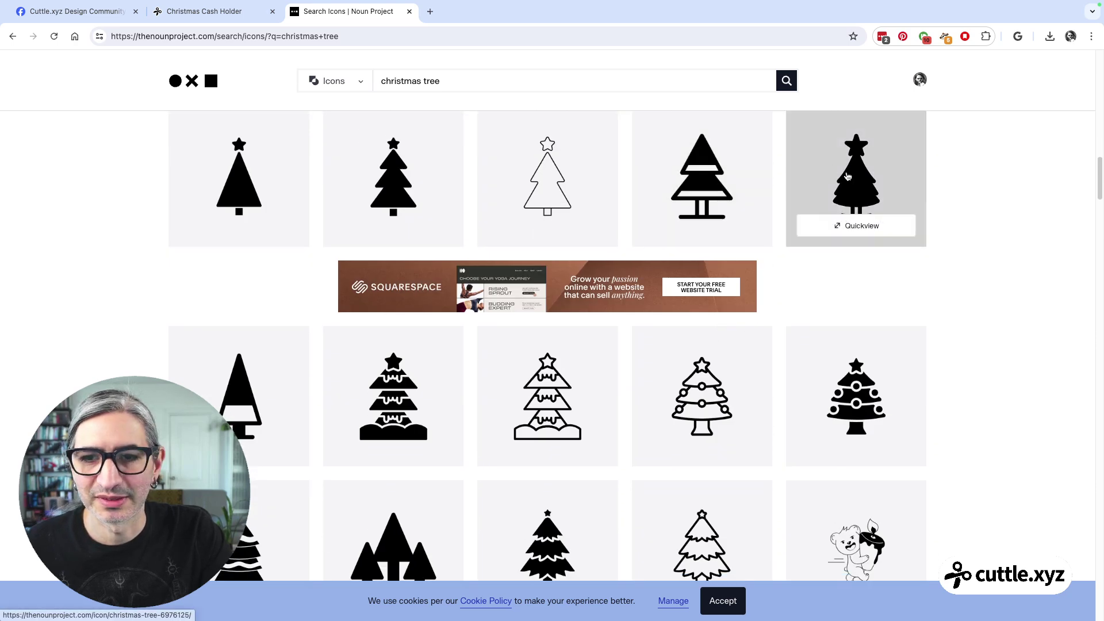
scroll(847, 176, "down", 10)
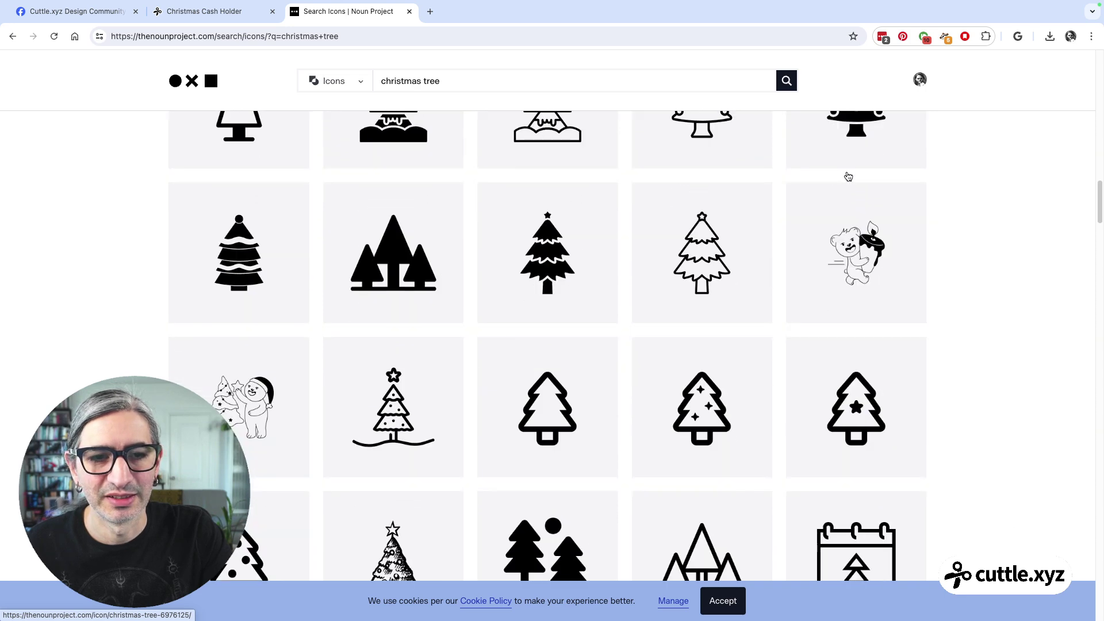
scroll(847, 177, "down", 2)
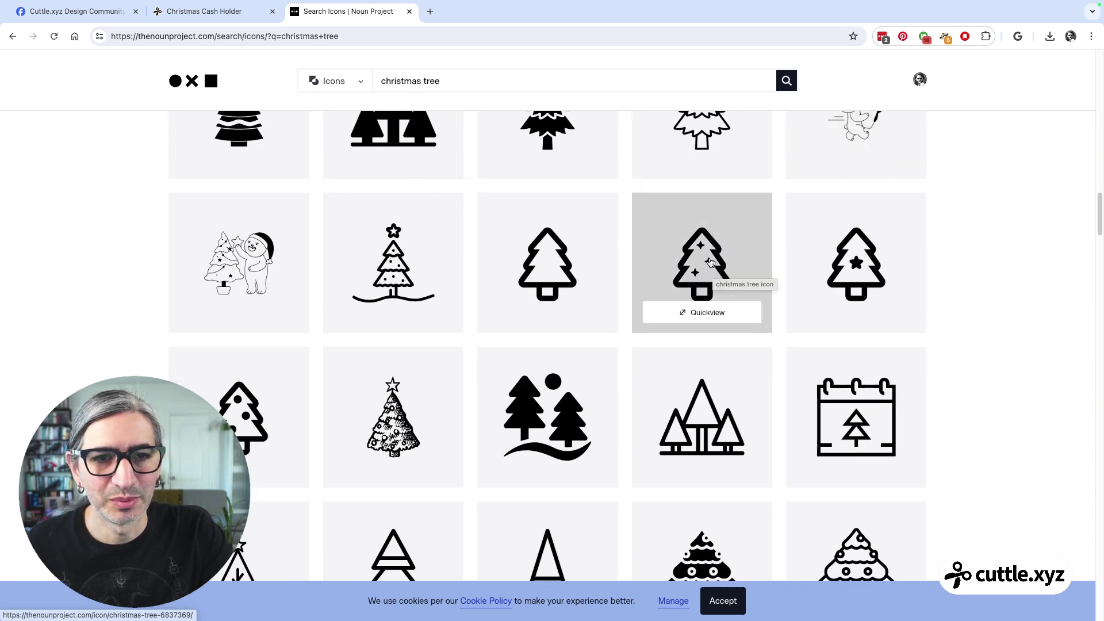
scroll(704, 273, "down", 12)
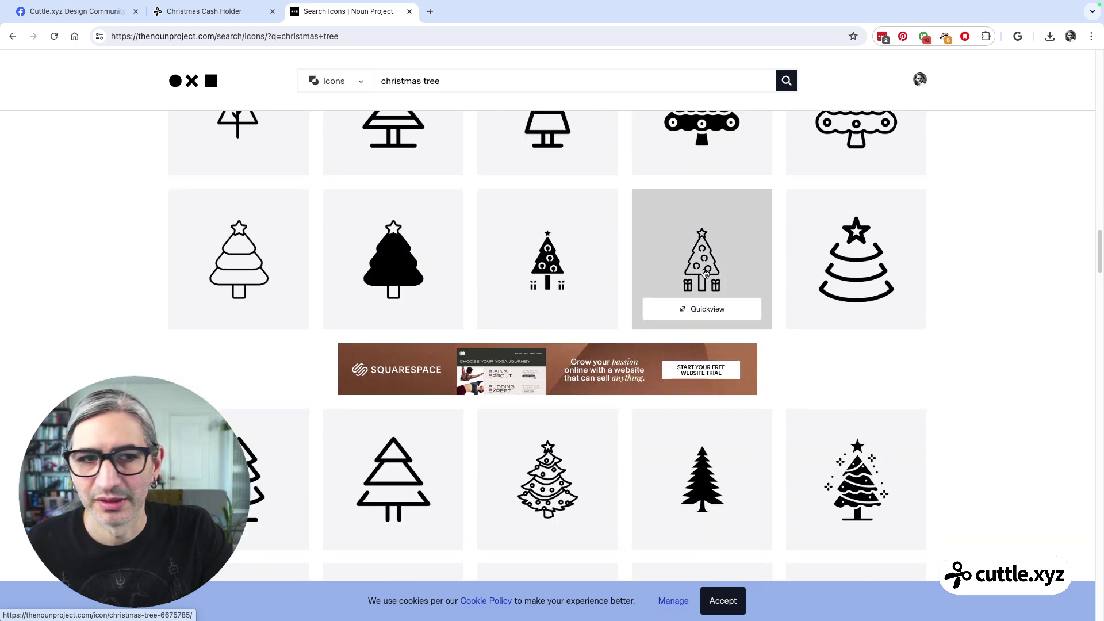
scroll(705, 275, "down", 10)
scroll(705, 280, "down", 11)
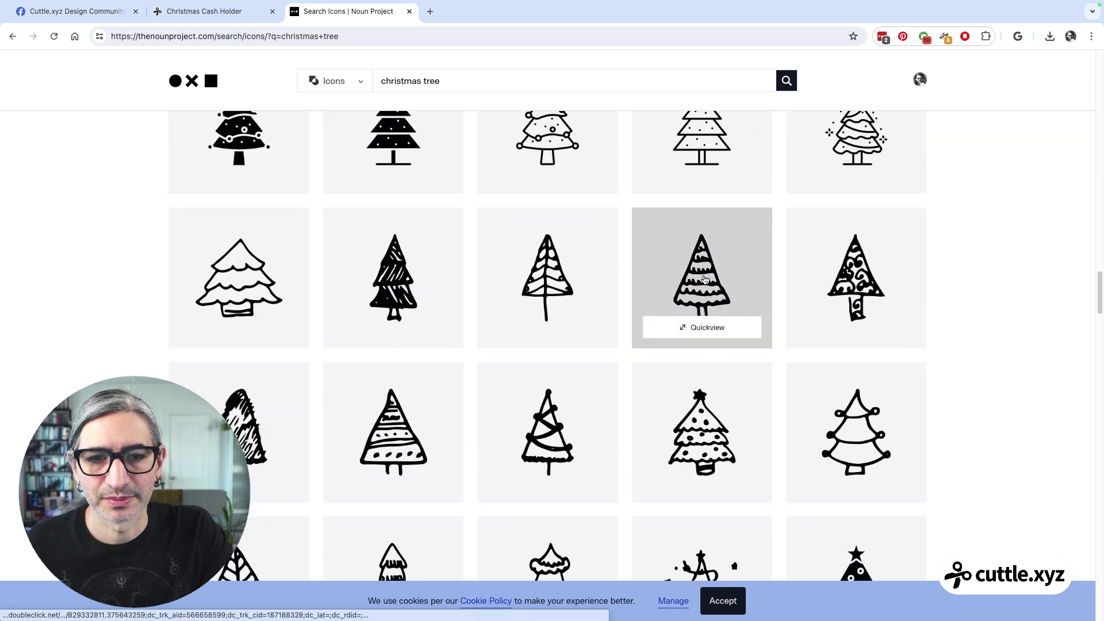
scroll(704, 280, "down", 11)
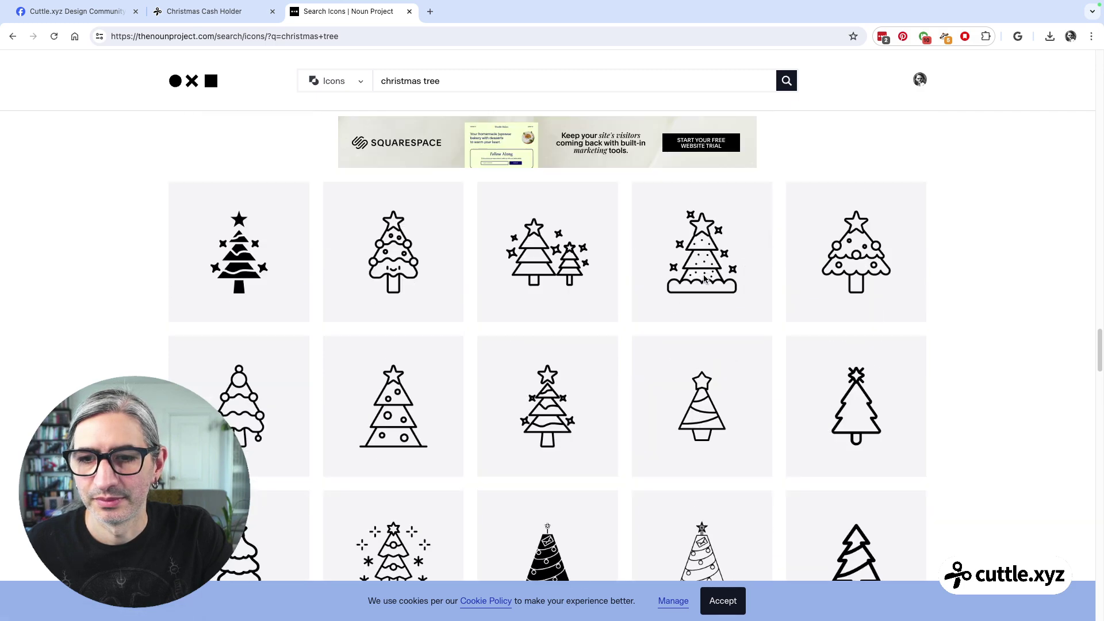
scroll(704, 280, "down", 11)
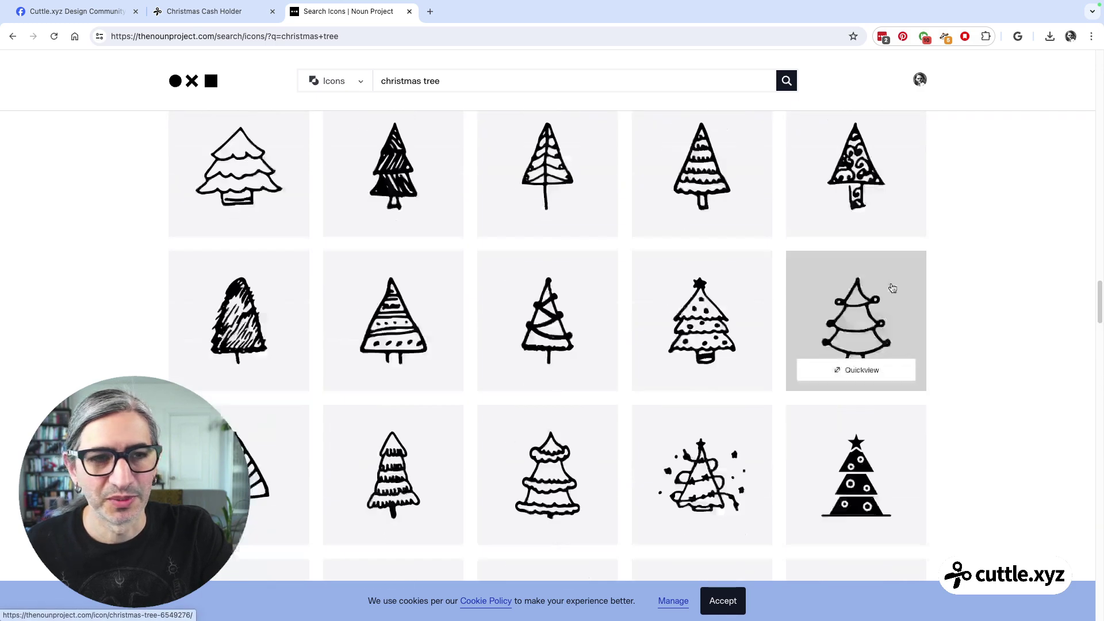
scroll(877, 273, "up", 8)
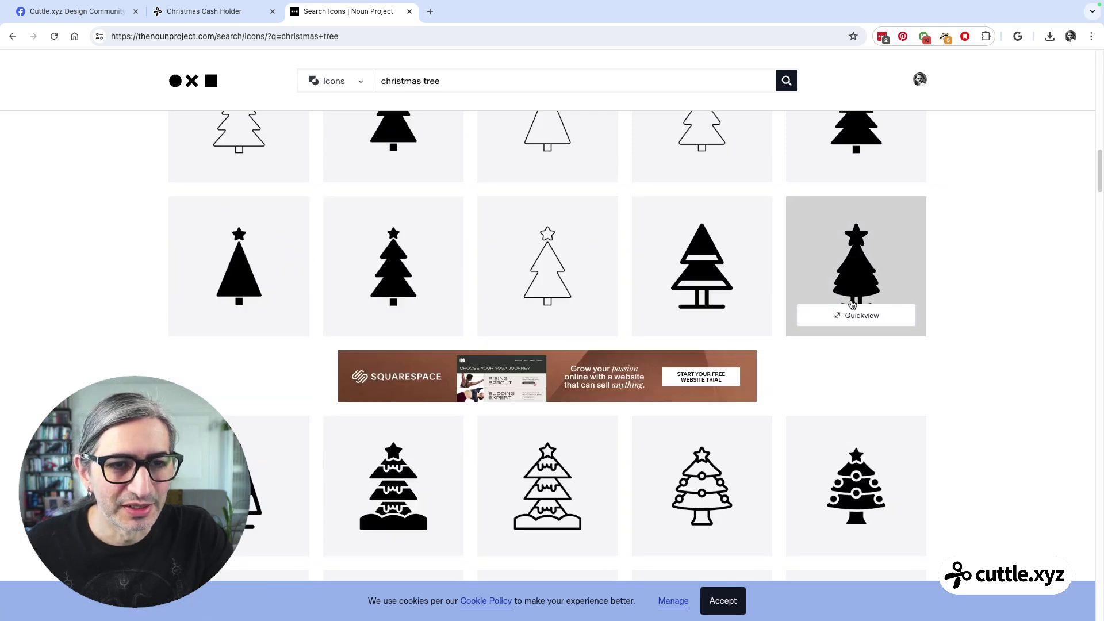
Step: Get the solid Christmas tree icon with a star and stand as a free Basic Download in SVG format
scroll(944, 347, "up", 2)
left_click(858, 339)
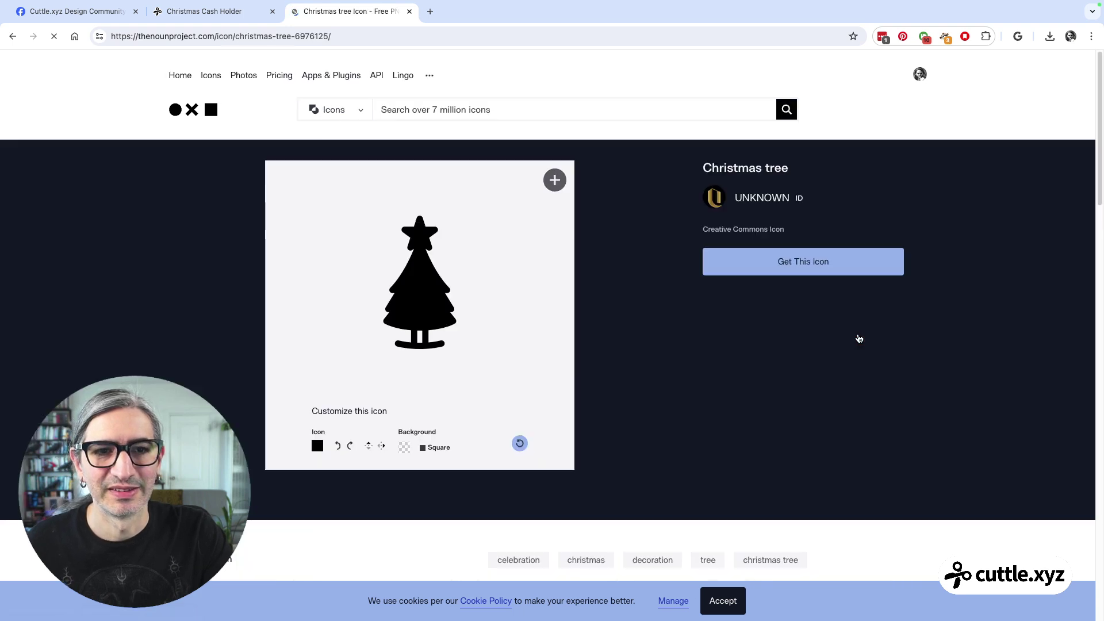
left_click(781, 262)
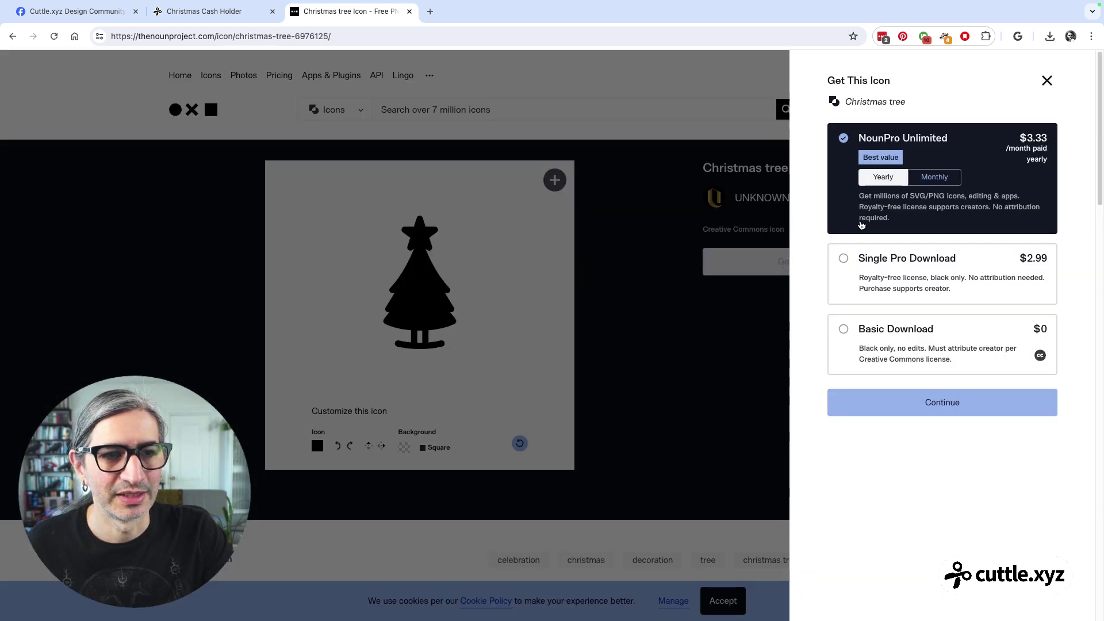
left_click(844, 331)
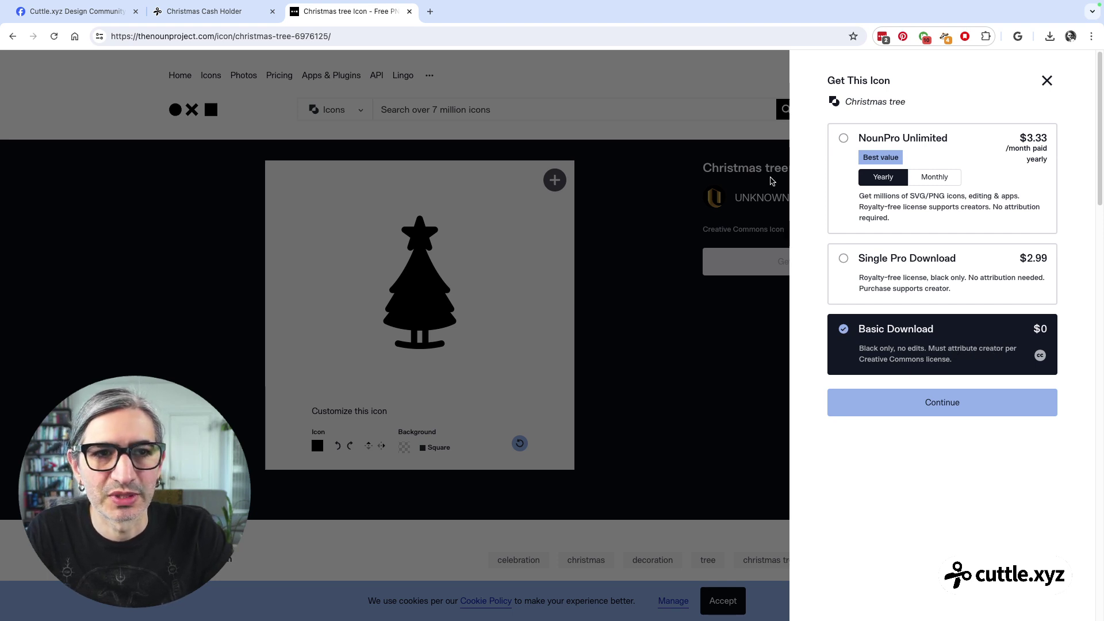
left_click(938, 411)
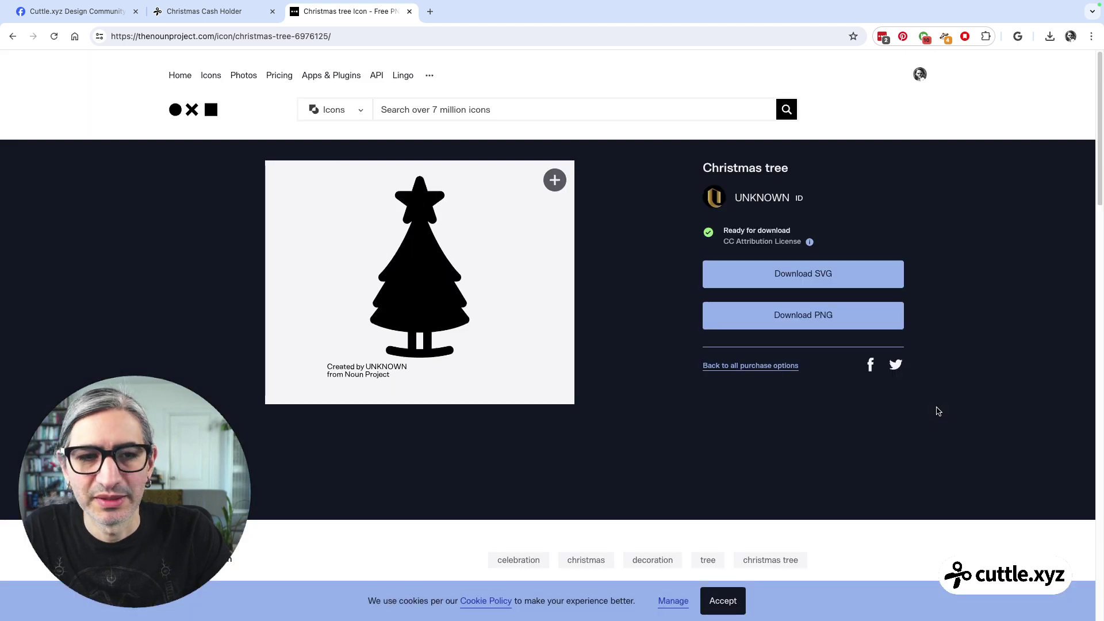
left_click(800, 275)
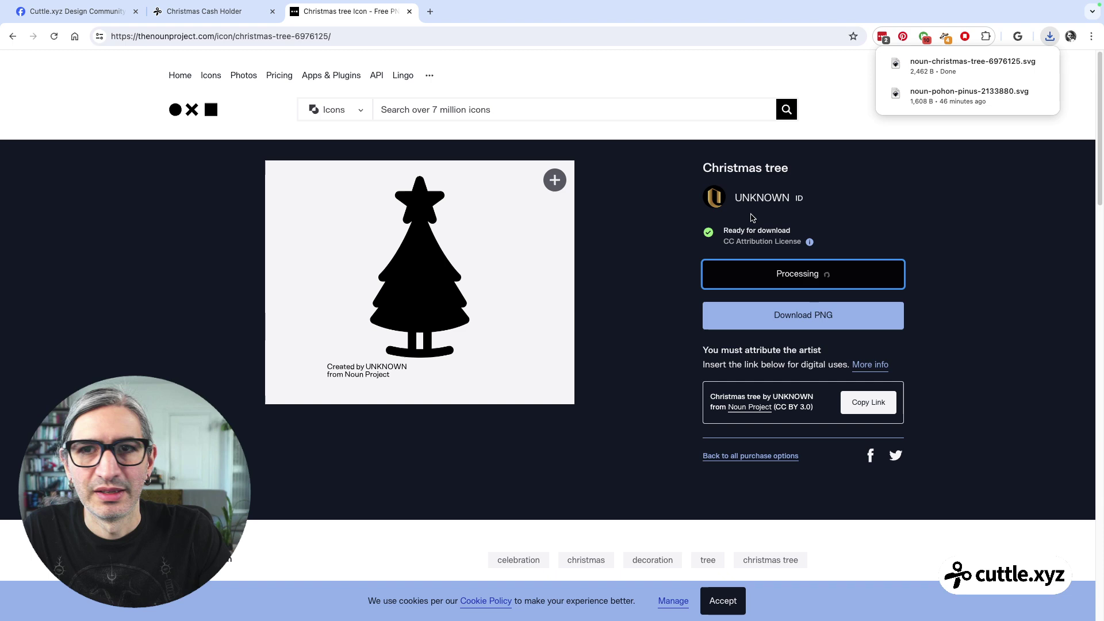
Step: Back in the Christmas Cash Holder project, delete the pentagon from the Decoration component and unhide the graduation cap group
left_click(230, 11)
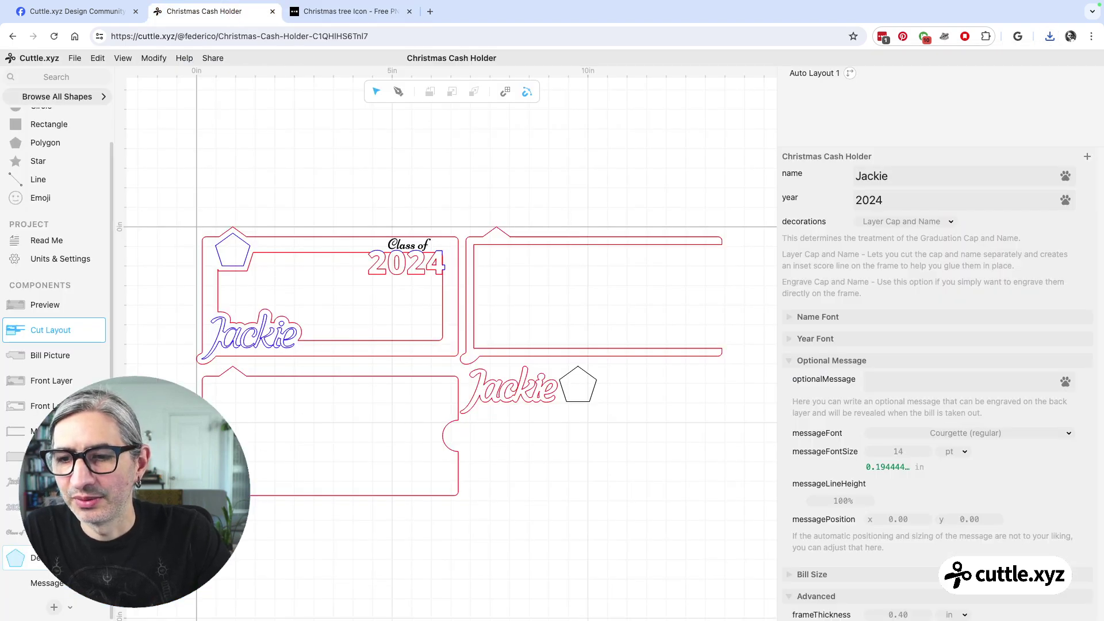
left_click(35, 557)
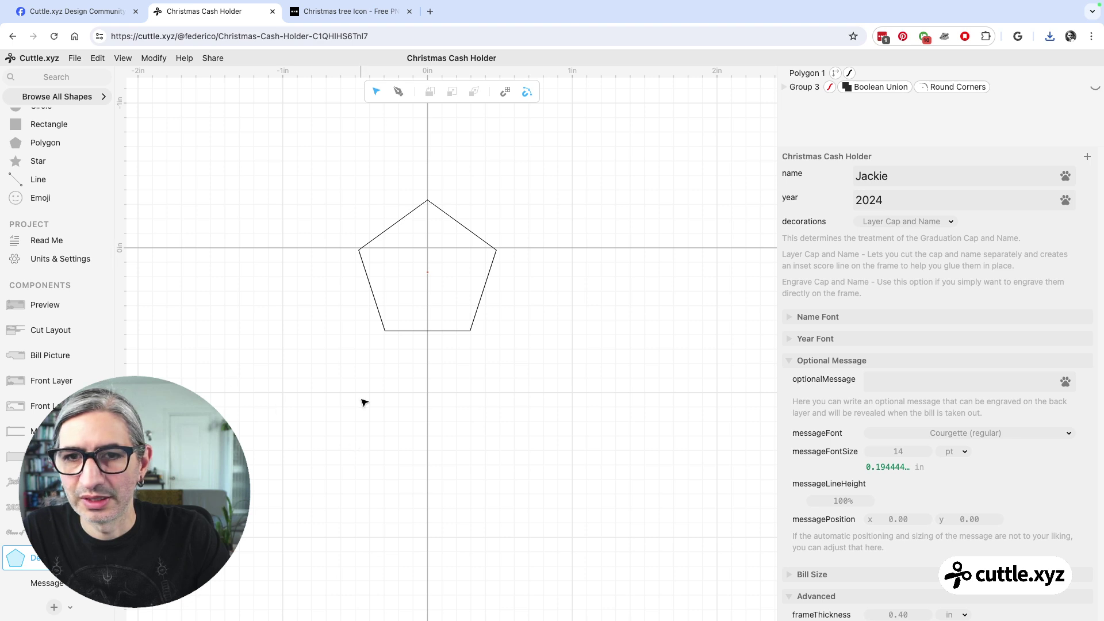
left_click_drag(364, 402, 411, 403)
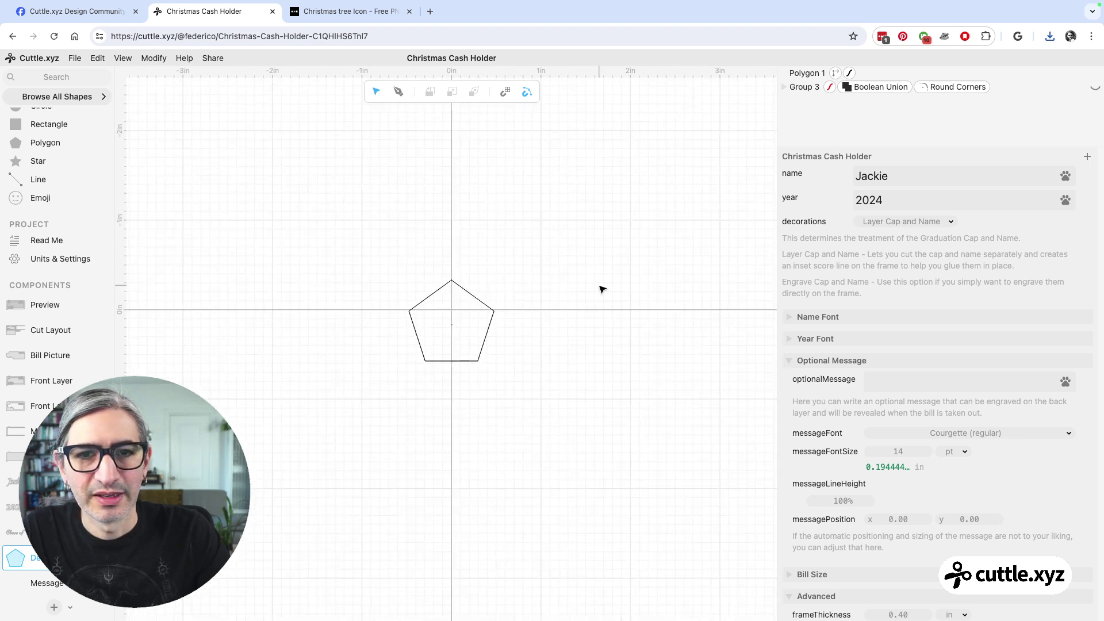
left_click(477, 300)
key("Delete")
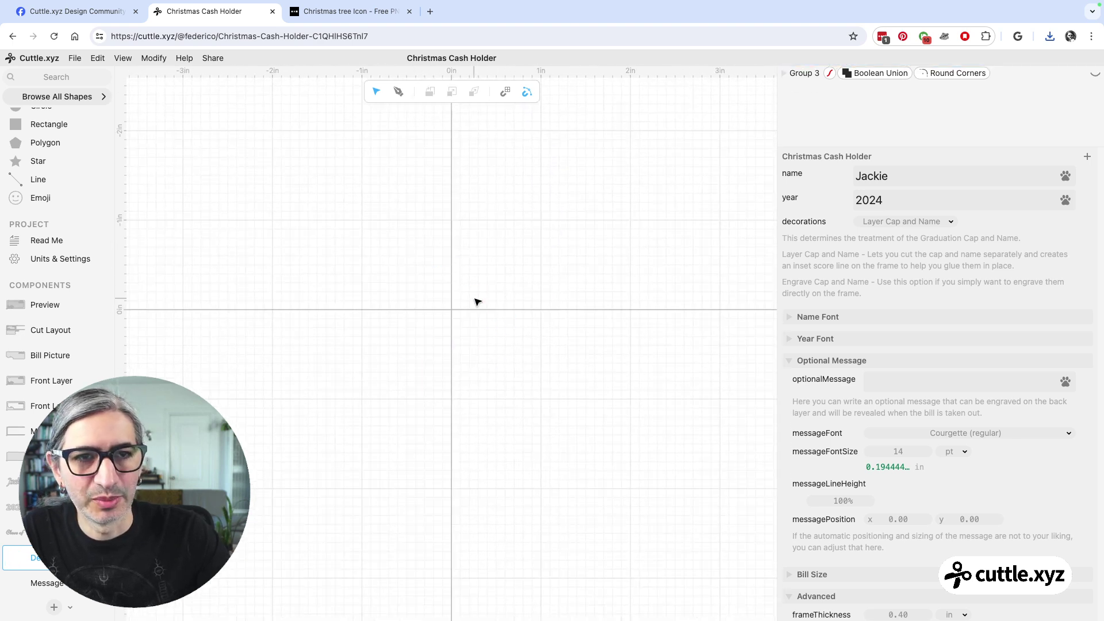
key("ctrl+v")
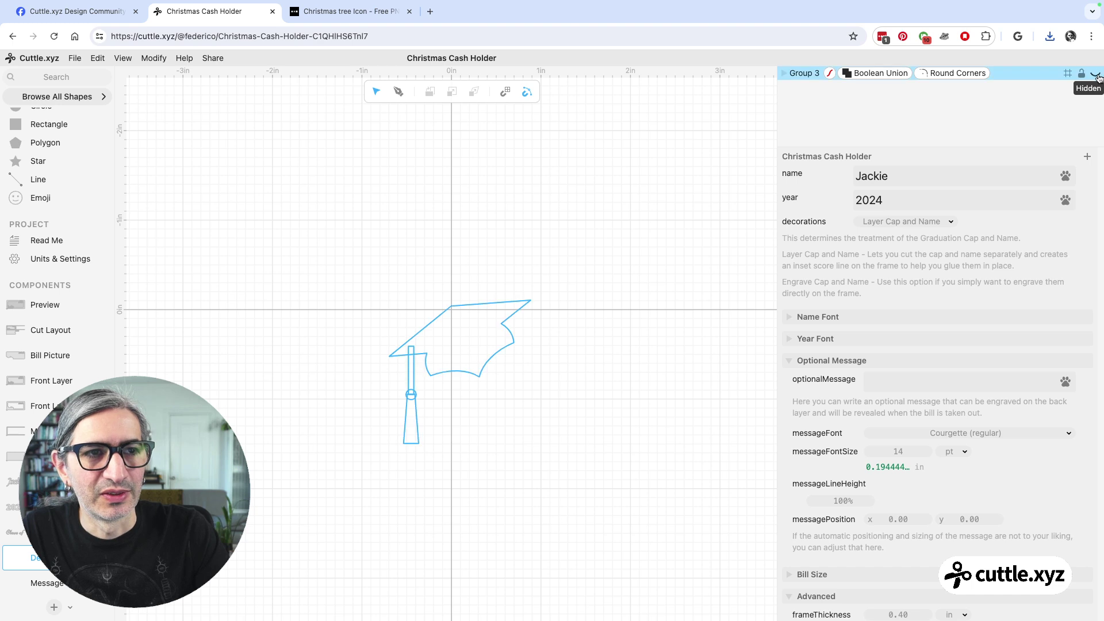
left_click(353, 278)
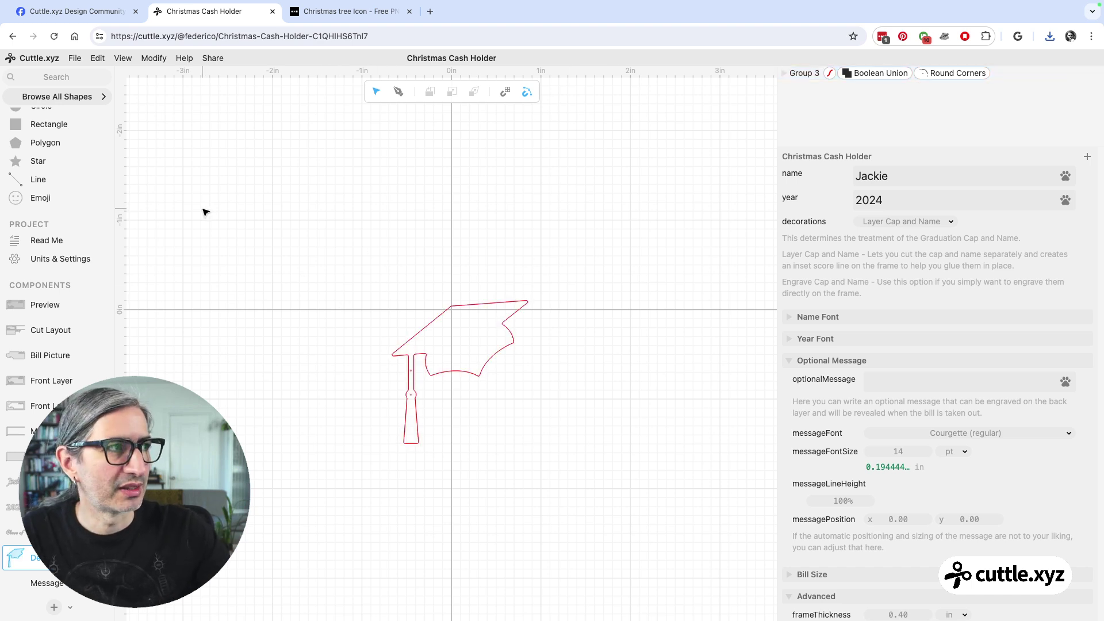
Step: Import noun-christmas-tree-6976125.svg from the Downloads folder into the Decoration component after previewing the file
left_click(74, 59)
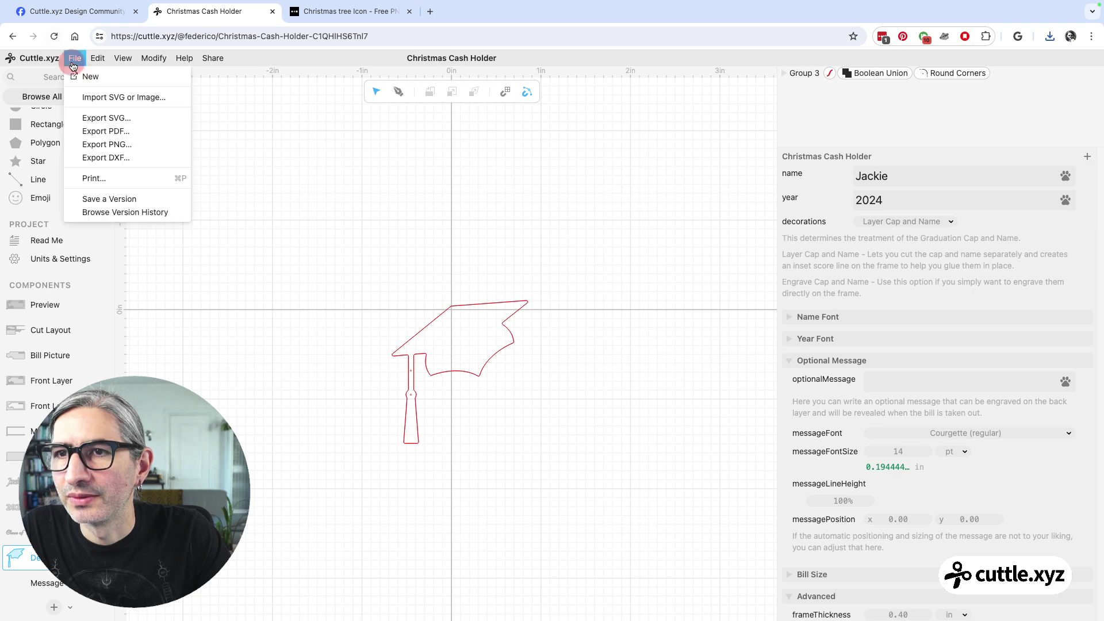
left_click(118, 99)
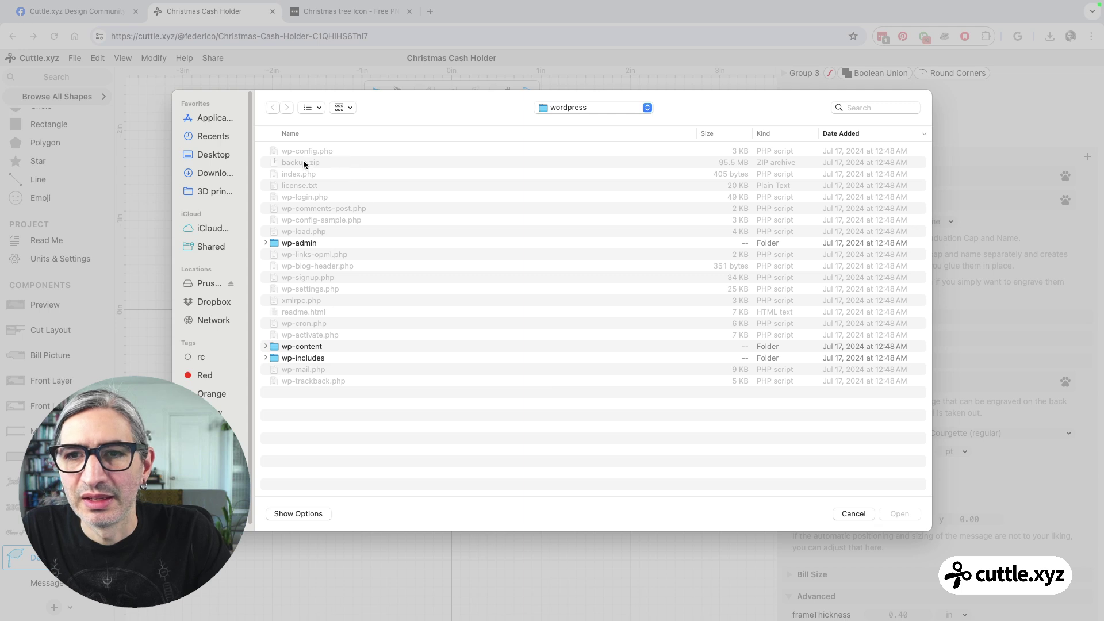
left_click(205, 173)
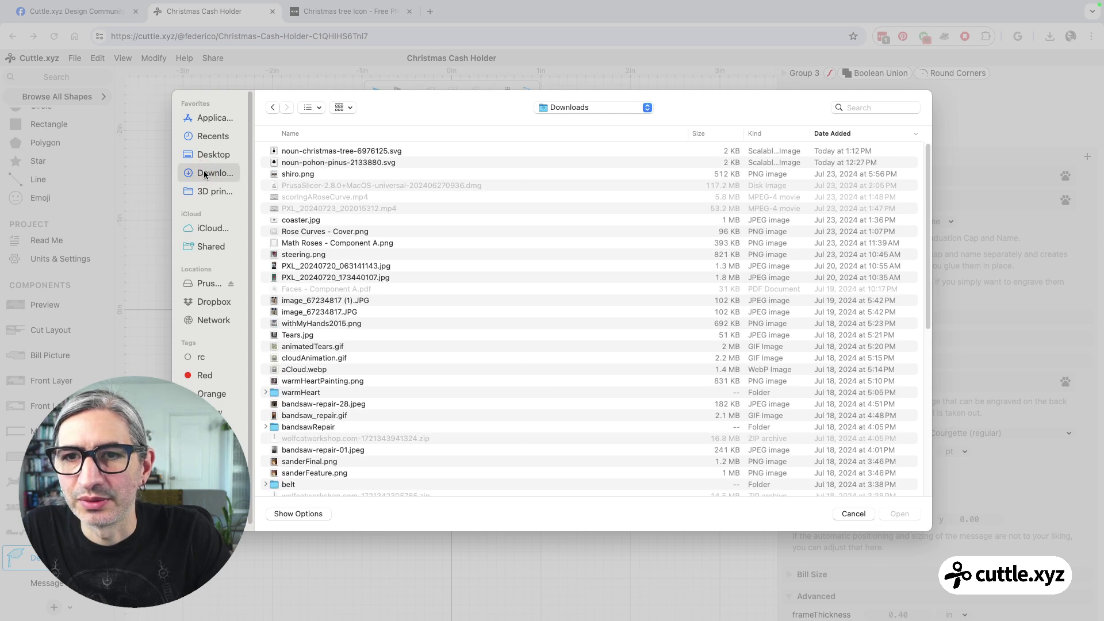
left_click(339, 153)
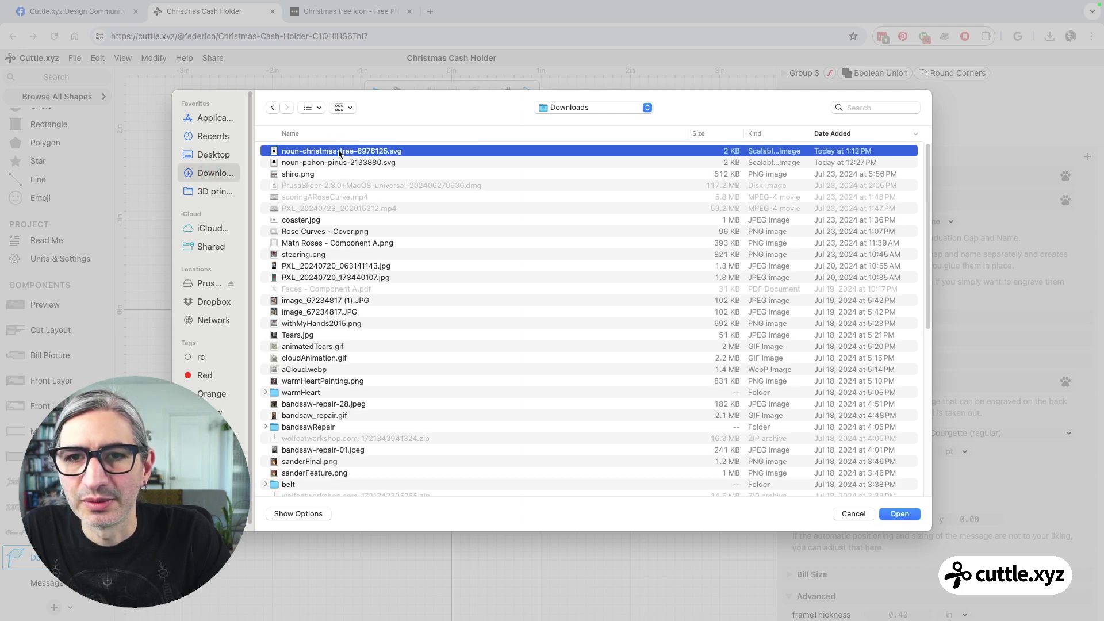
key("space")
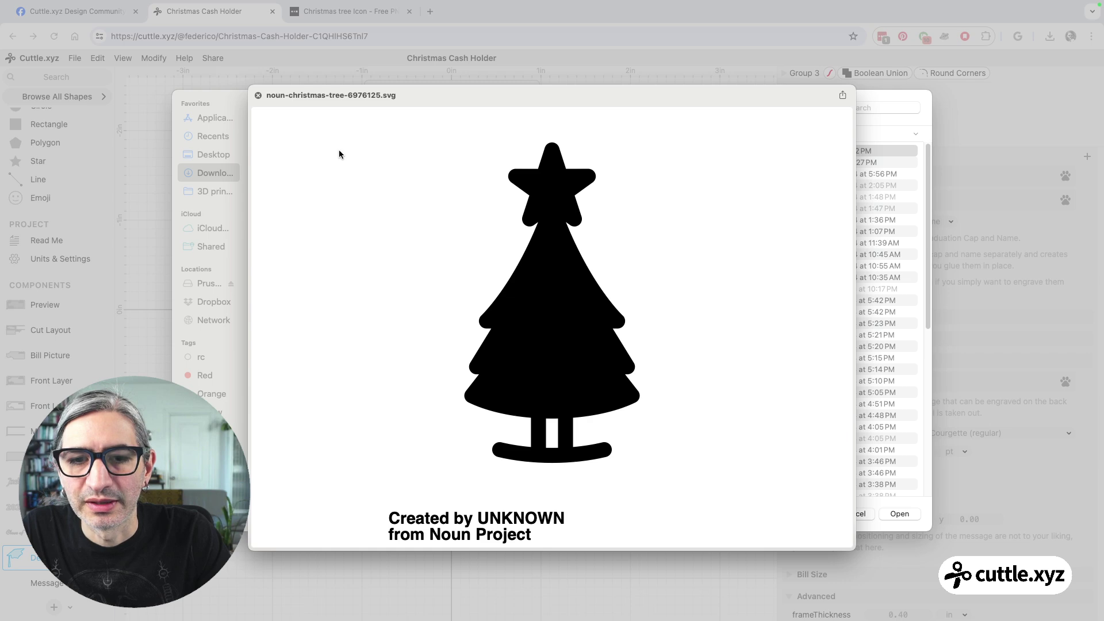
left_click(256, 95)
left_click(895, 519)
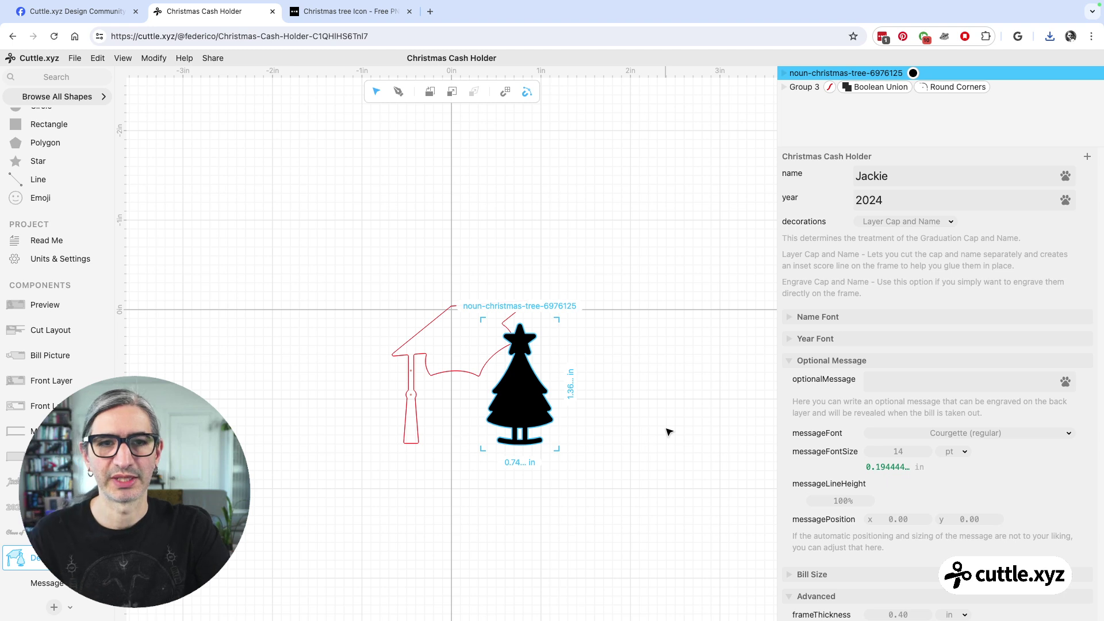
Step: Move the imported Christmas tree to the right of the graduation cap so the two shapes no longer overlap
left_click(581, 375)
scroll(581, 377, "up", 2)
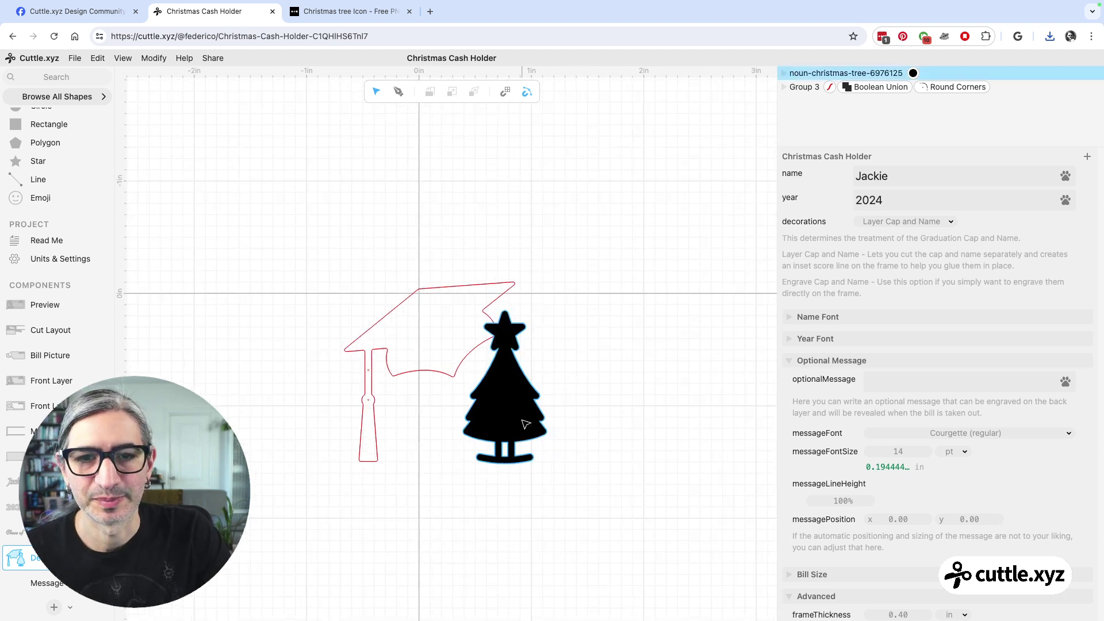
left_click_drag(522, 396, 582, 366)
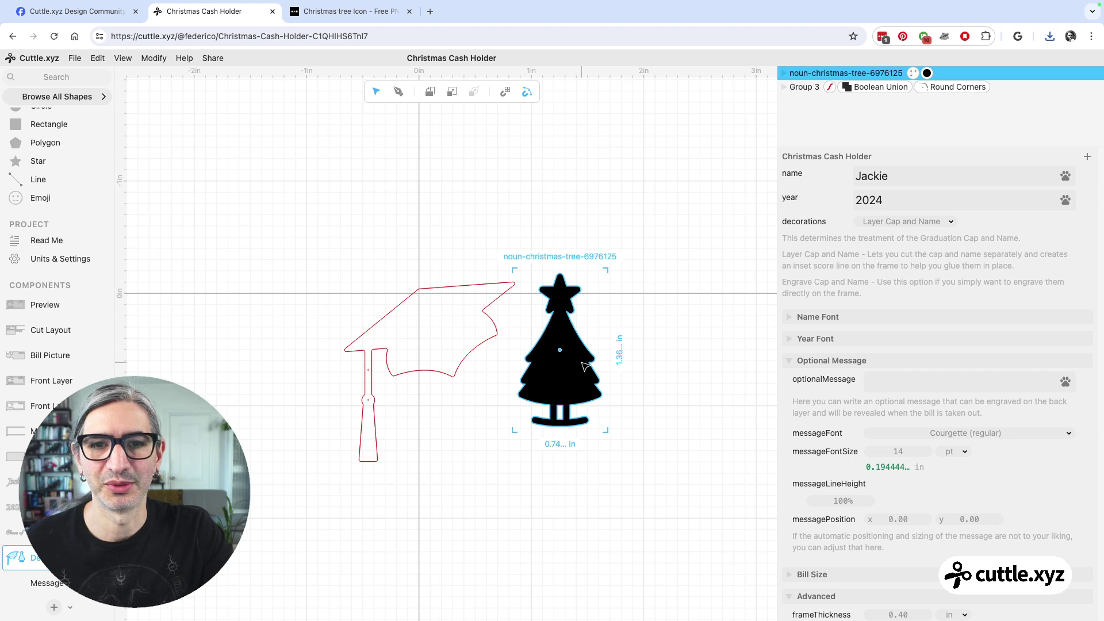
left_click(498, 521)
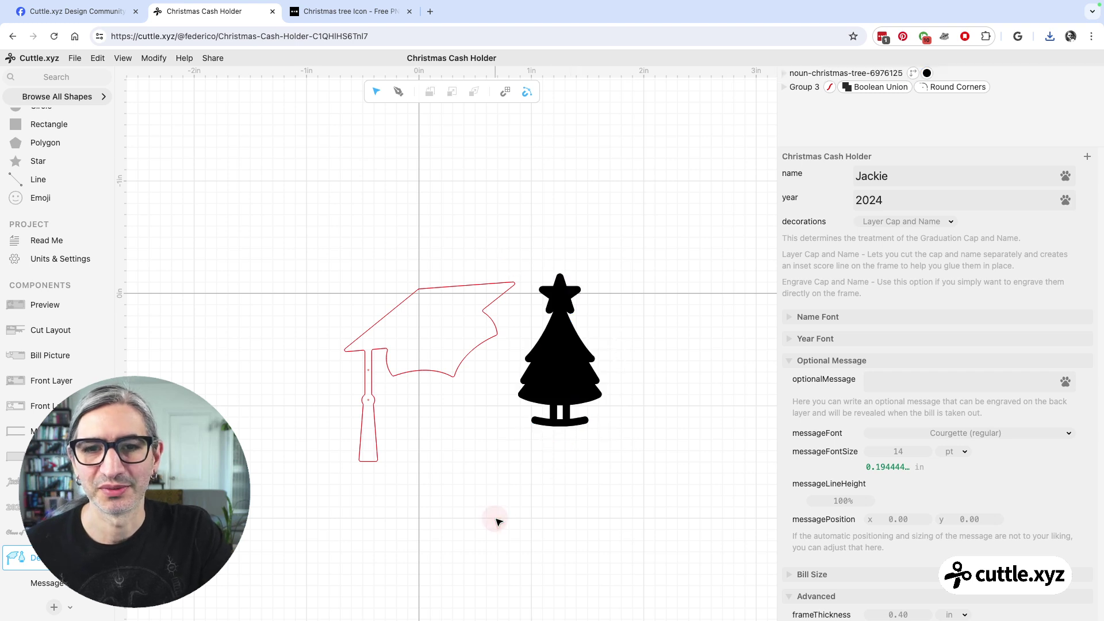
left_click(426, 290)
Step: Remove the Christmas tree's fill and give it a red hairline stroke matching the graduation cap's outline
left_click(571, 345)
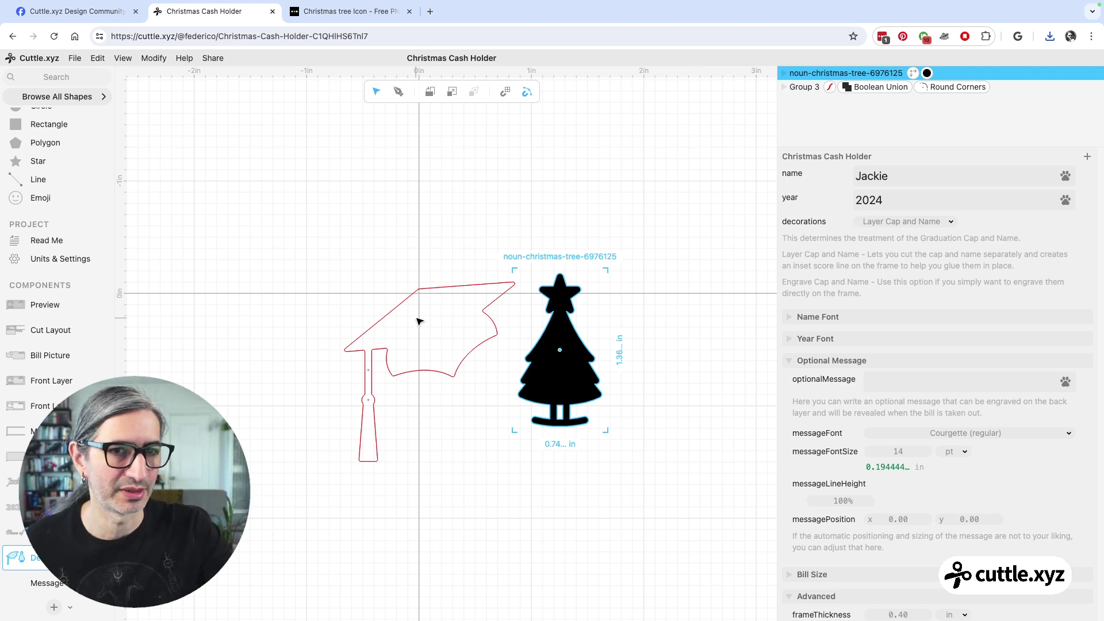
scroll(716, 446, "down", 1)
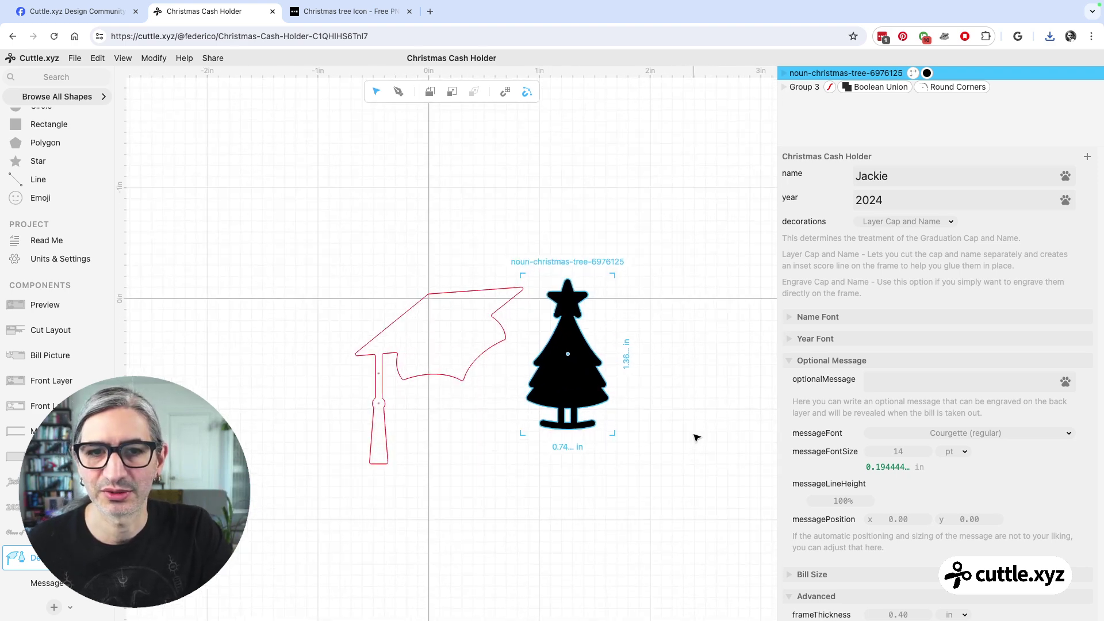
scroll(851, 479, "down", 5)
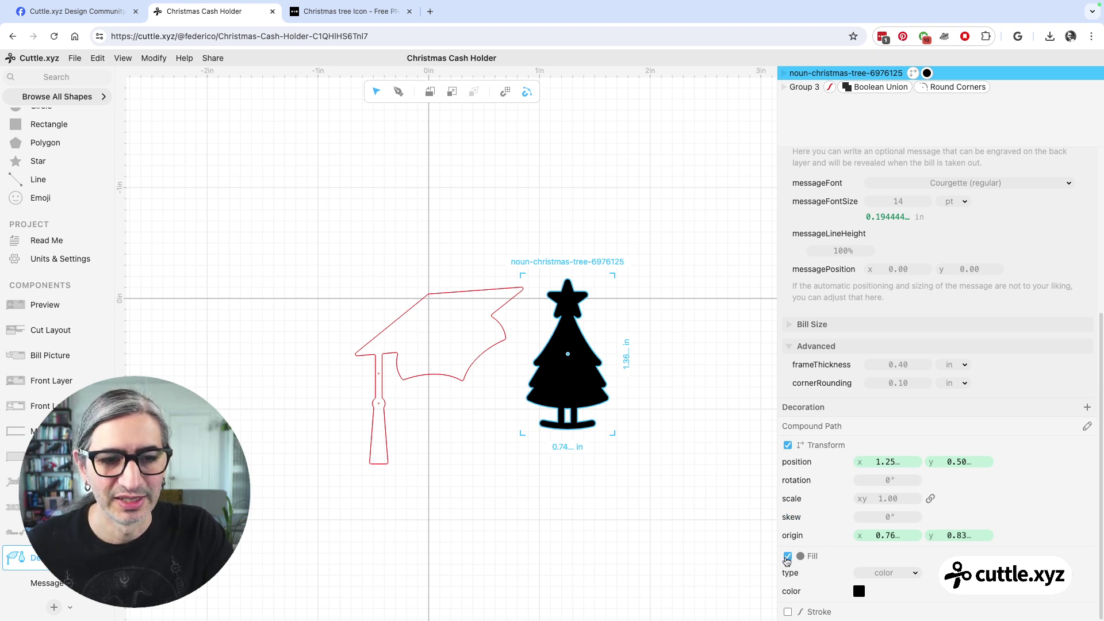
left_click(787, 558)
left_click(789, 613)
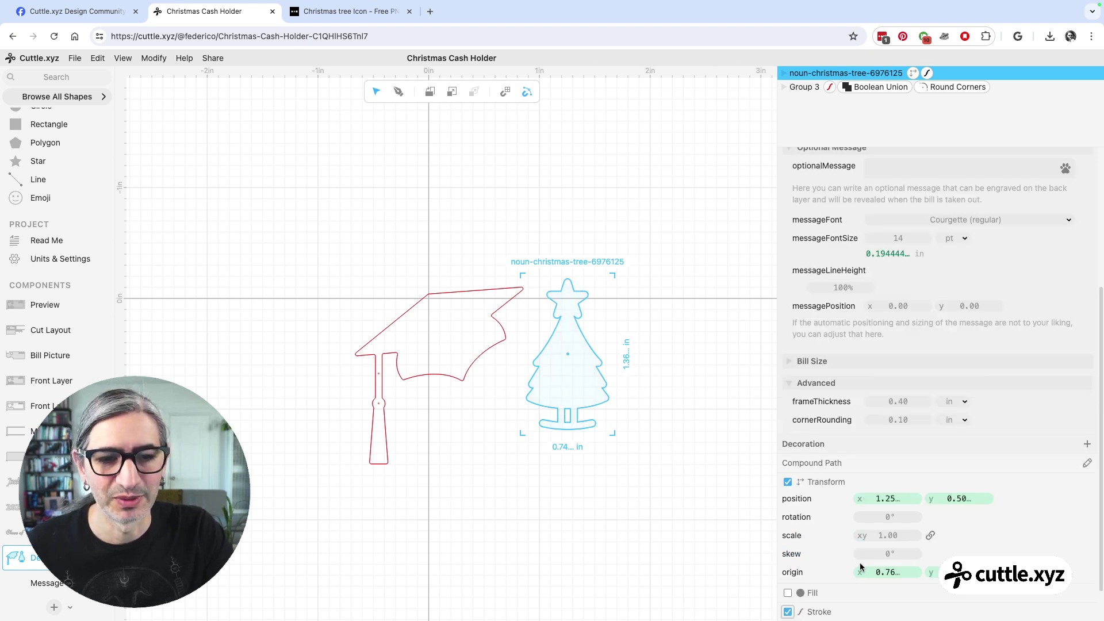
scroll(860, 562, "down", 1)
scroll(873, 258, "up", 5)
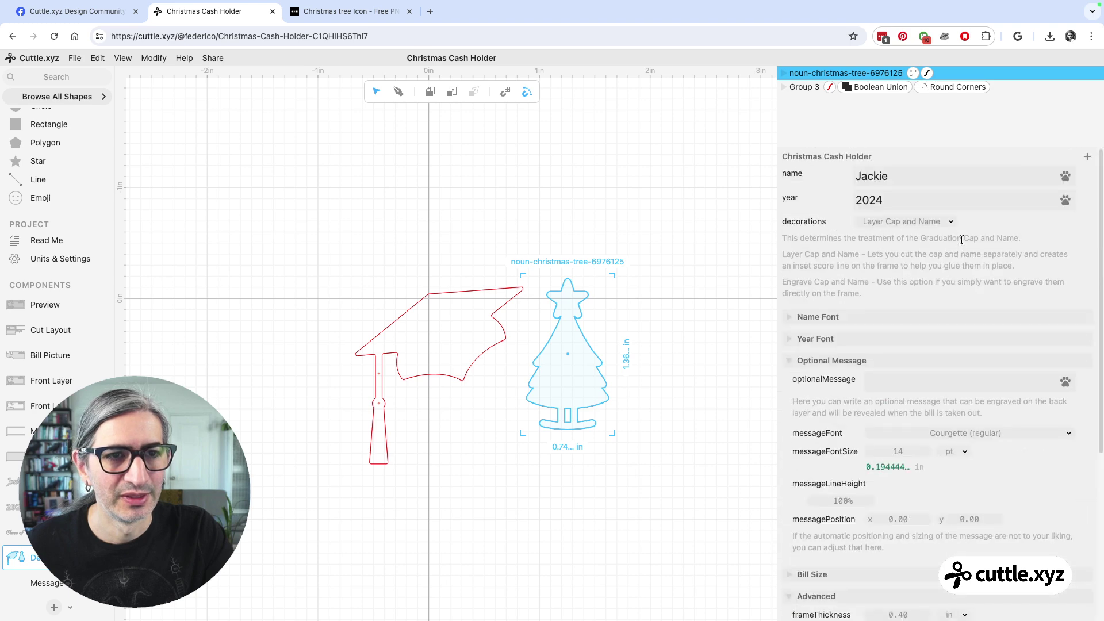
left_click(880, 158)
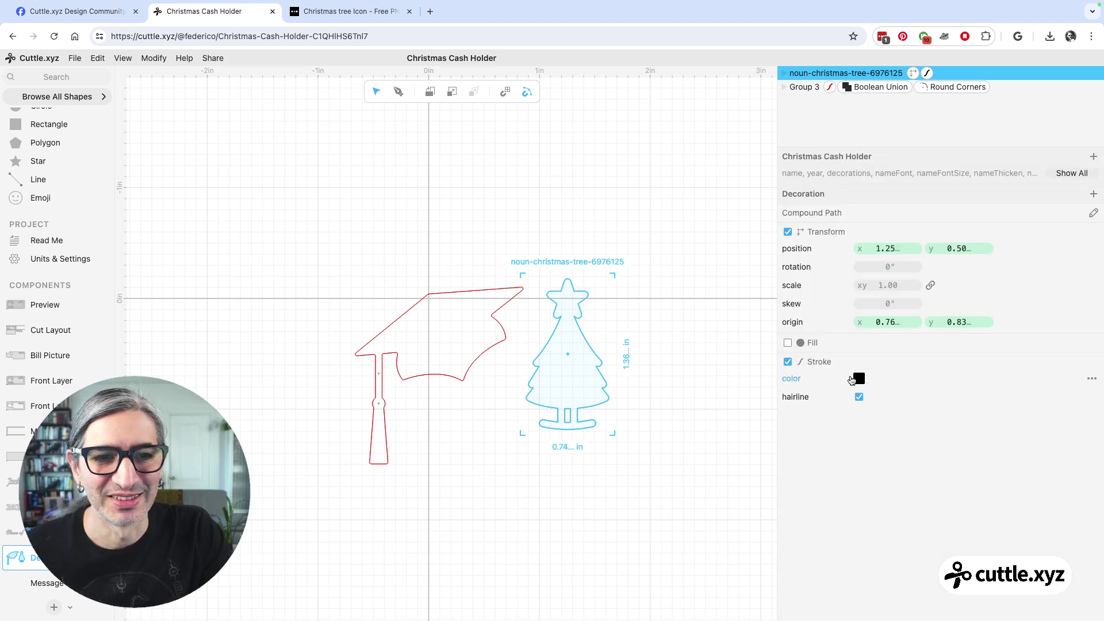
left_click(859, 379)
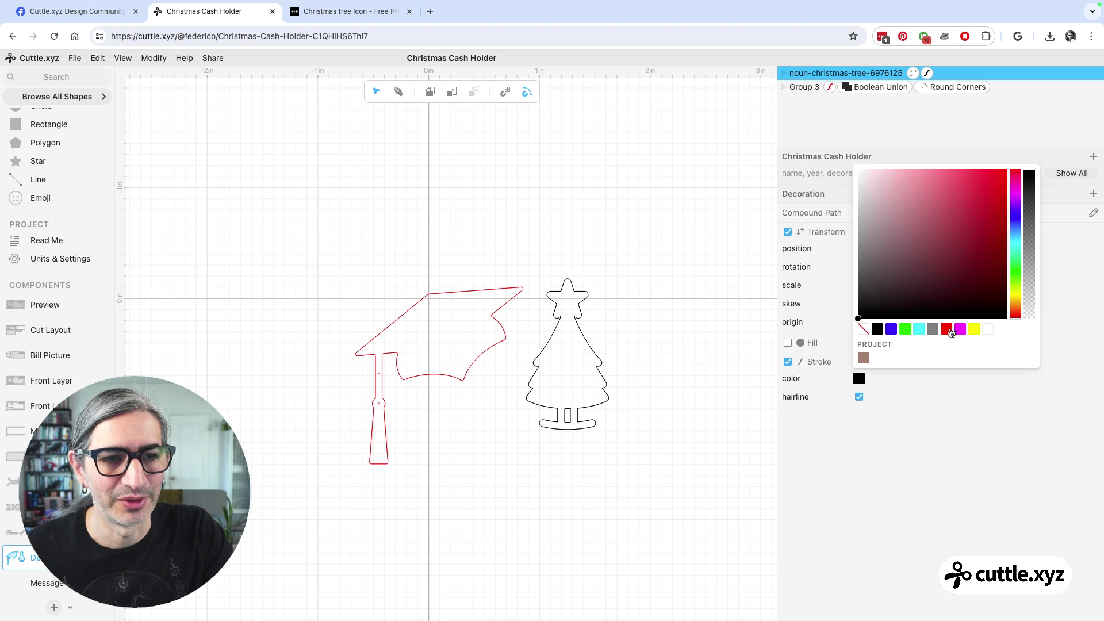
left_click(951, 332)
left_click(678, 460)
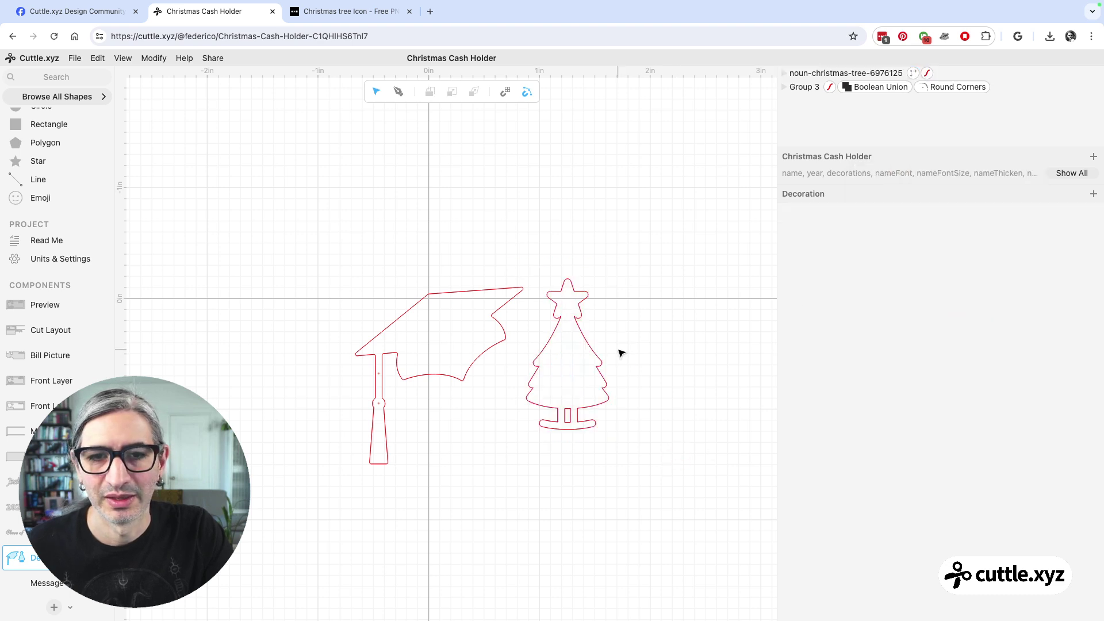
Step: Place the tree over the cap, slightly enlarged and centred on the vertical axis, and hide the cap group
left_click_drag(597, 368, 475, 382)
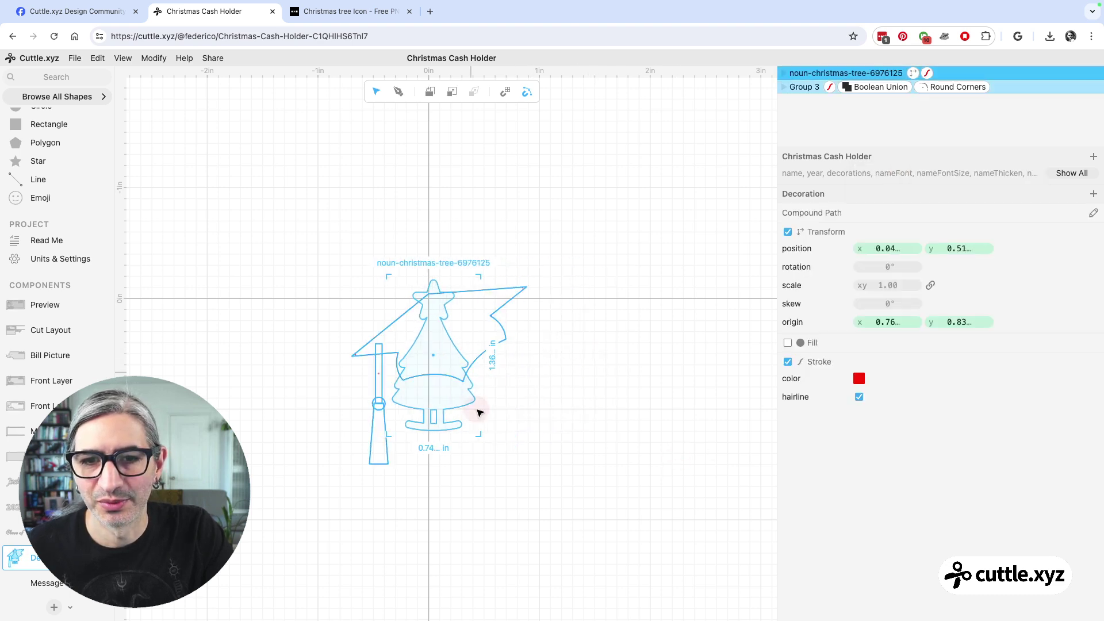
left_click_drag(484, 438, 493, 443)
left_click_drag(443, 379, 431, 347)
left_click(607, 377)
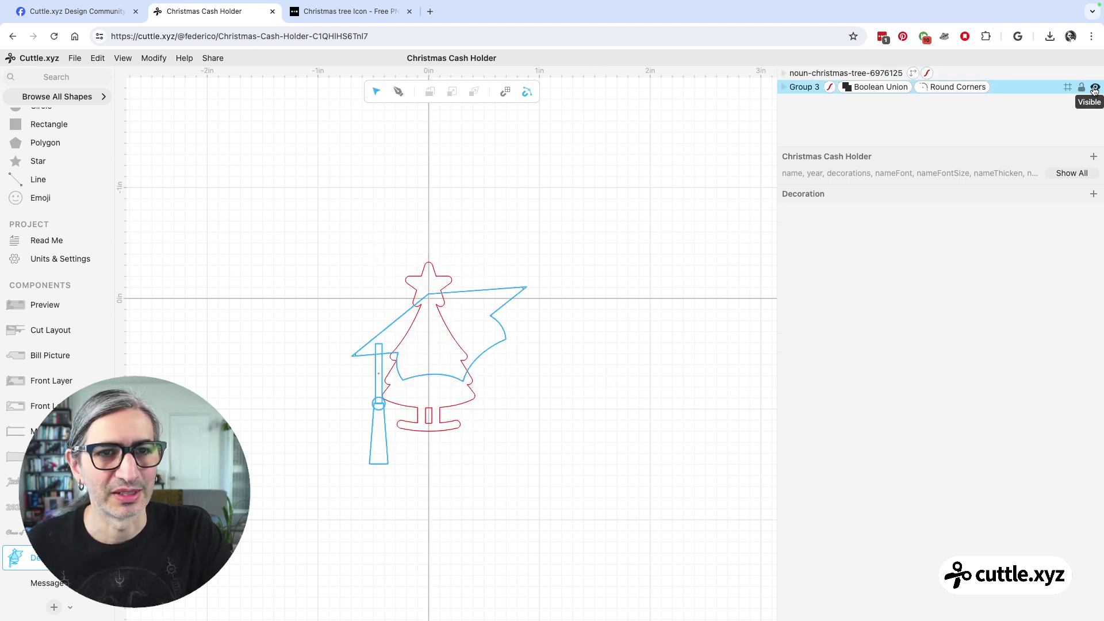
left_click(1094, 89)
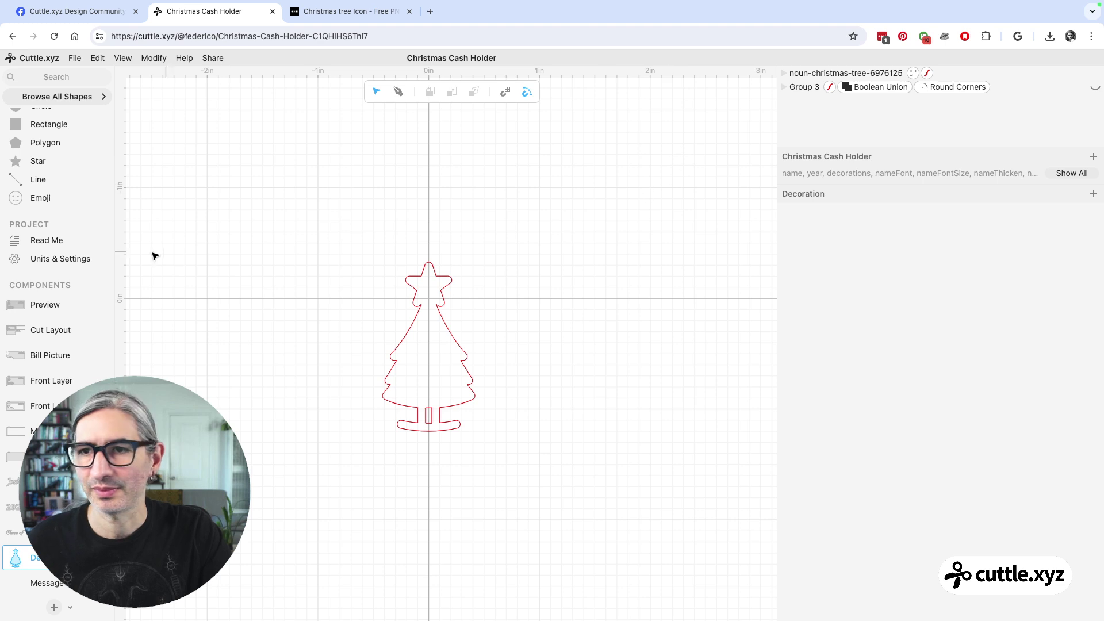
Step: Raise the tree in the Decoration component so its star extends above the frame, checking the placement in the Preview component
left_click(40, 304)
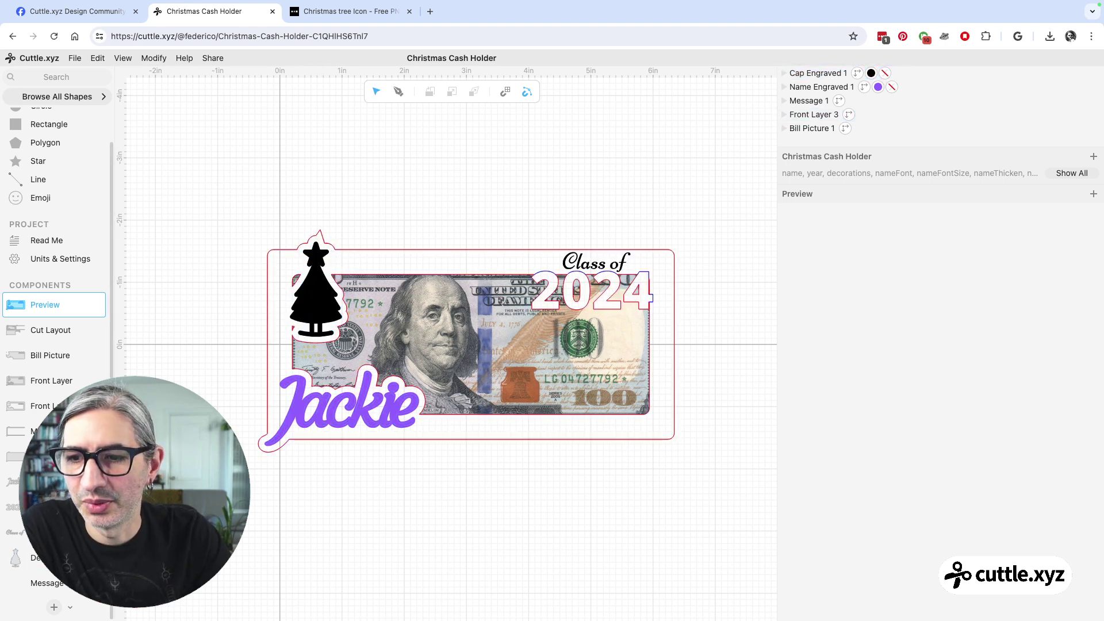
left_click(38, 558)
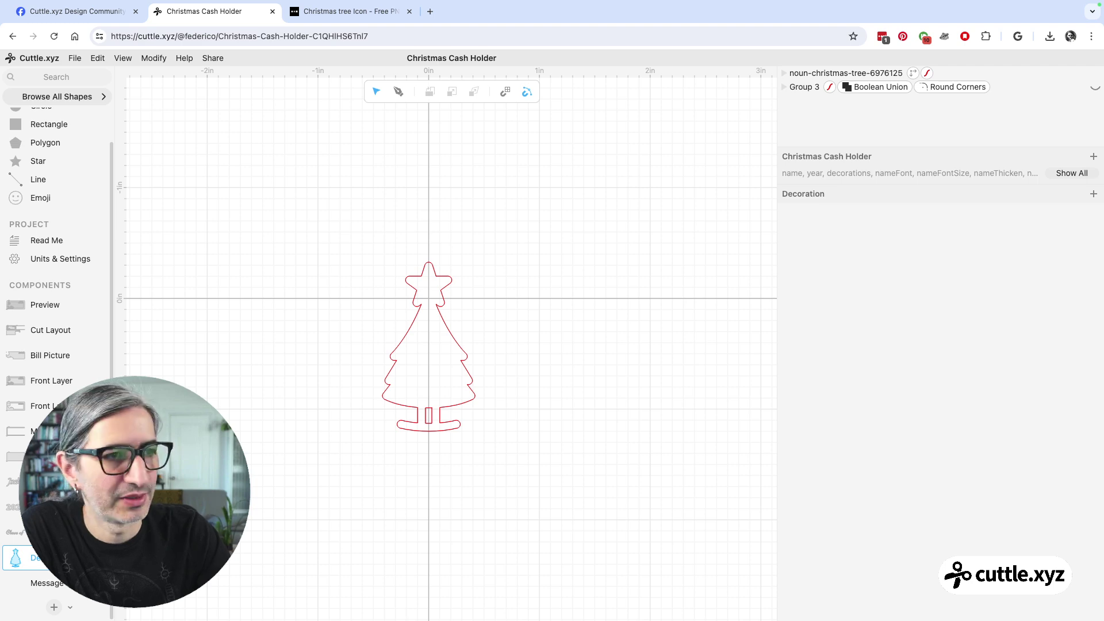
left_click_drag(433, 412, 431, 386)
left_click(46, 304)
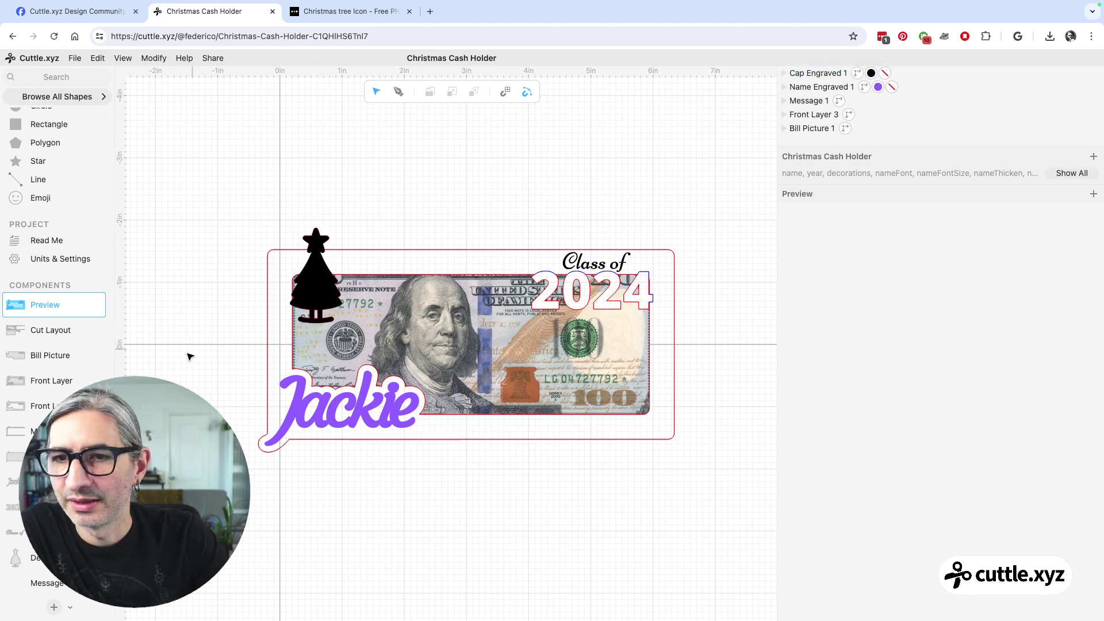
left_click(16, 557)
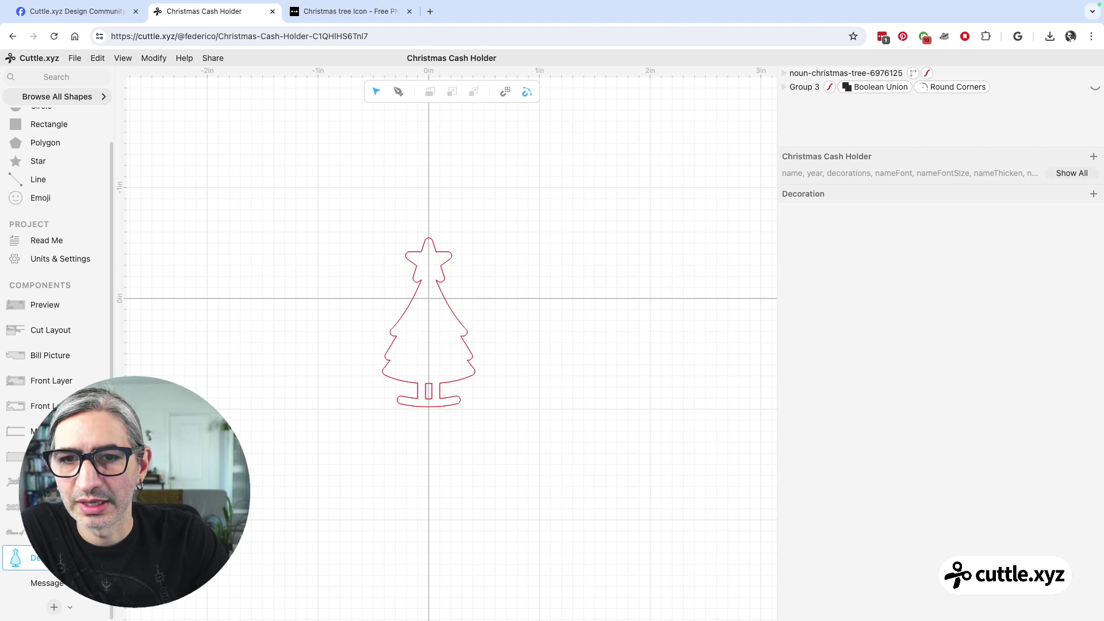
Step: Try moving the Christmas tree slightly up and to the left inside the Cap Engraved 1 instance of the Preview component
left_click(47, 303)
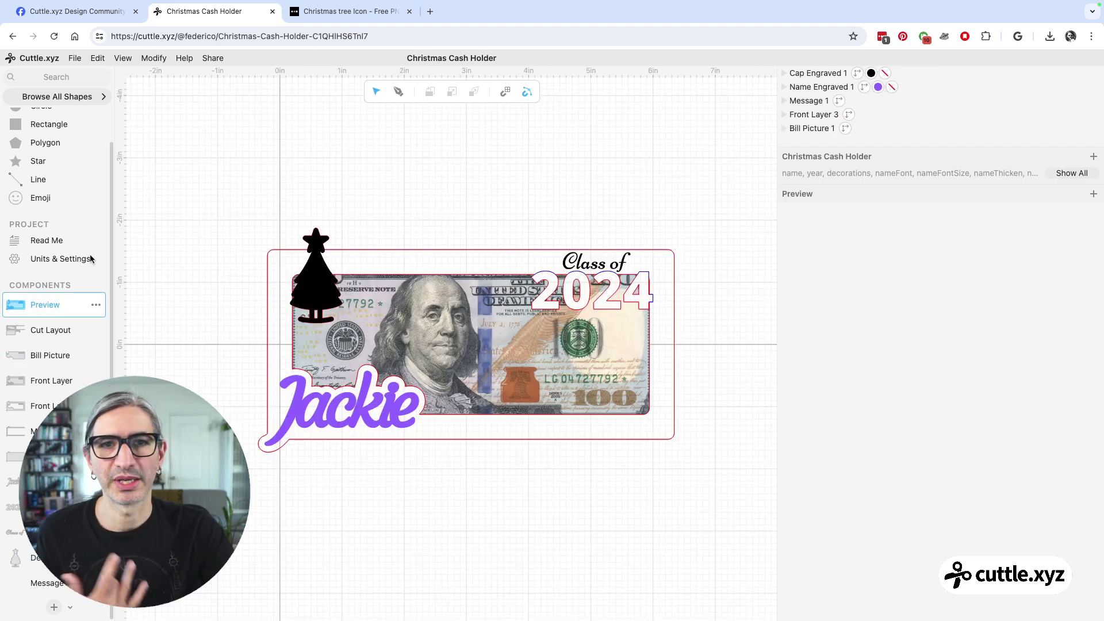
left_click(308, 253)
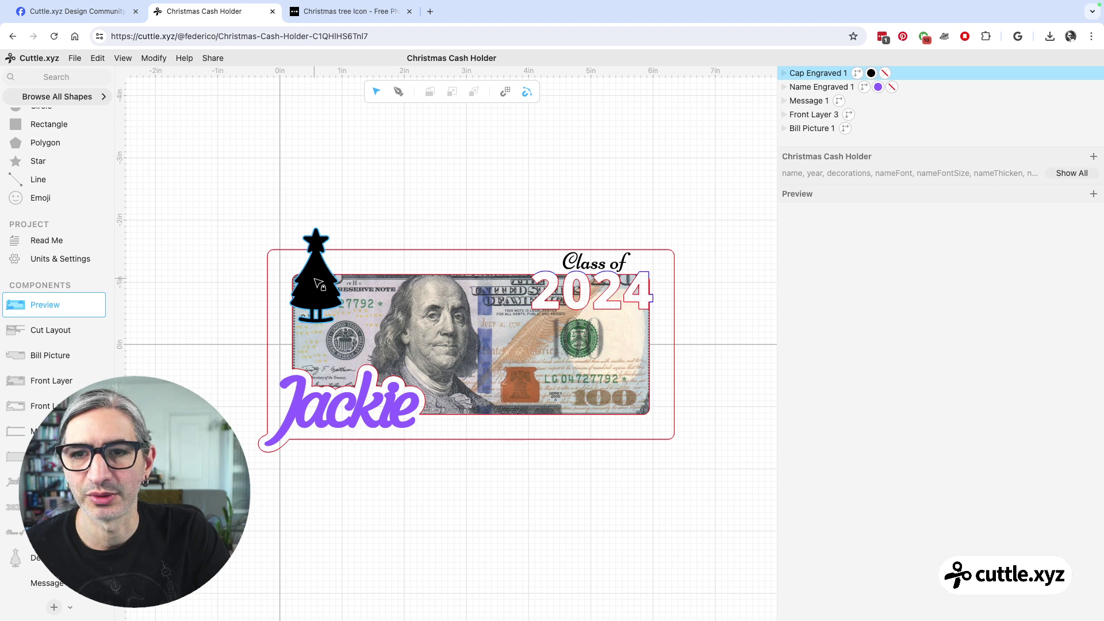
double_click(320, 280)
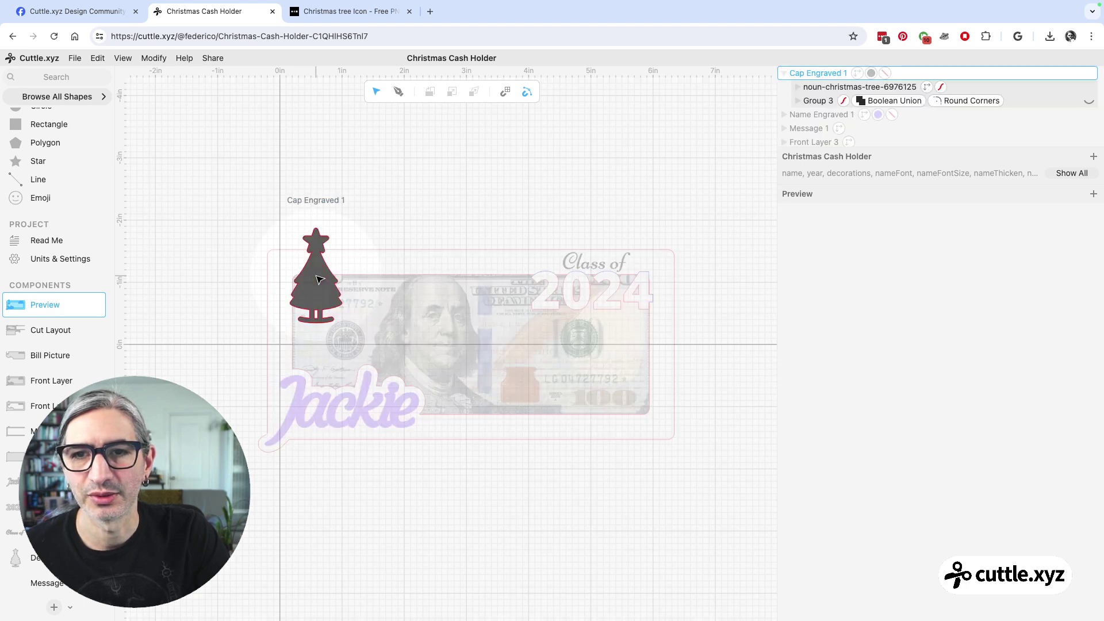
left_click(320, 280)
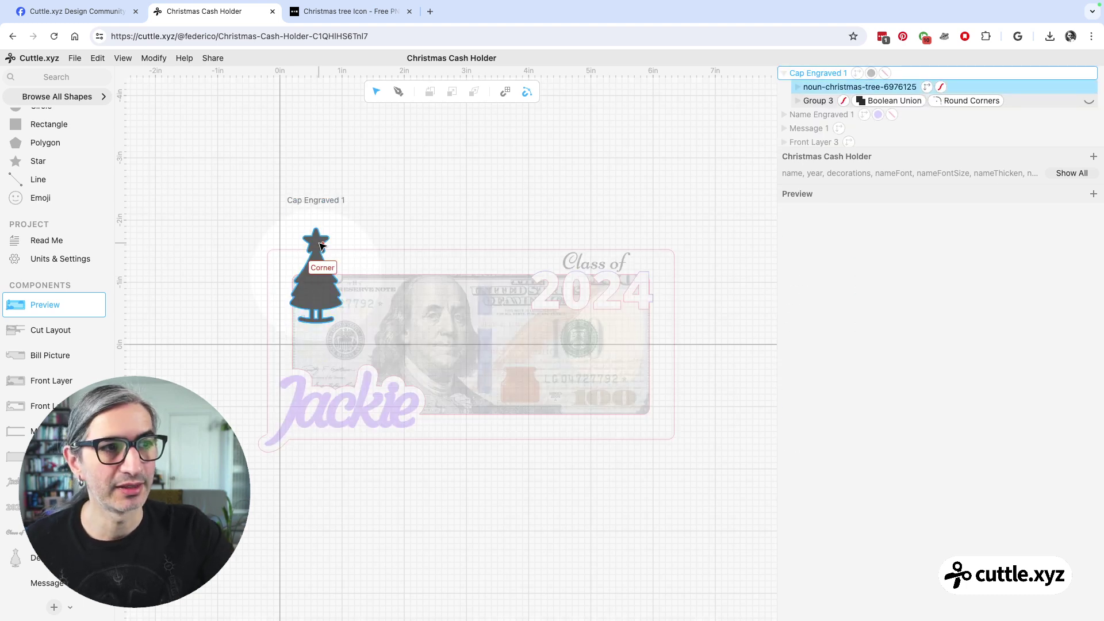
left_click(360, 216)
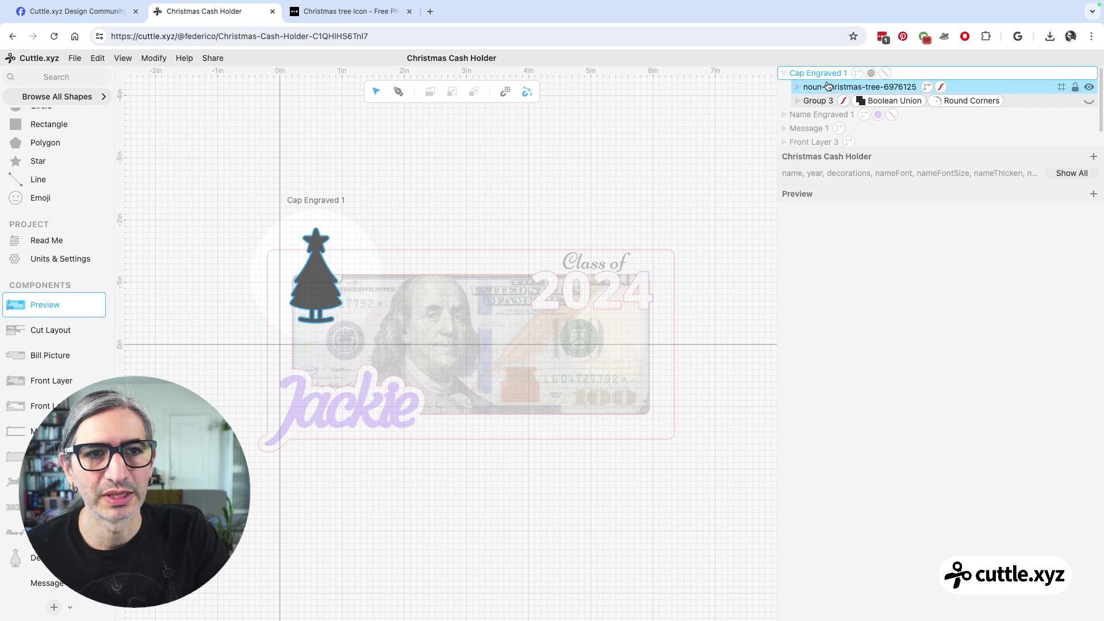
left_click(315, 274)
left_click_drag(319, 279, 309, 270)
left_click(441, 187)
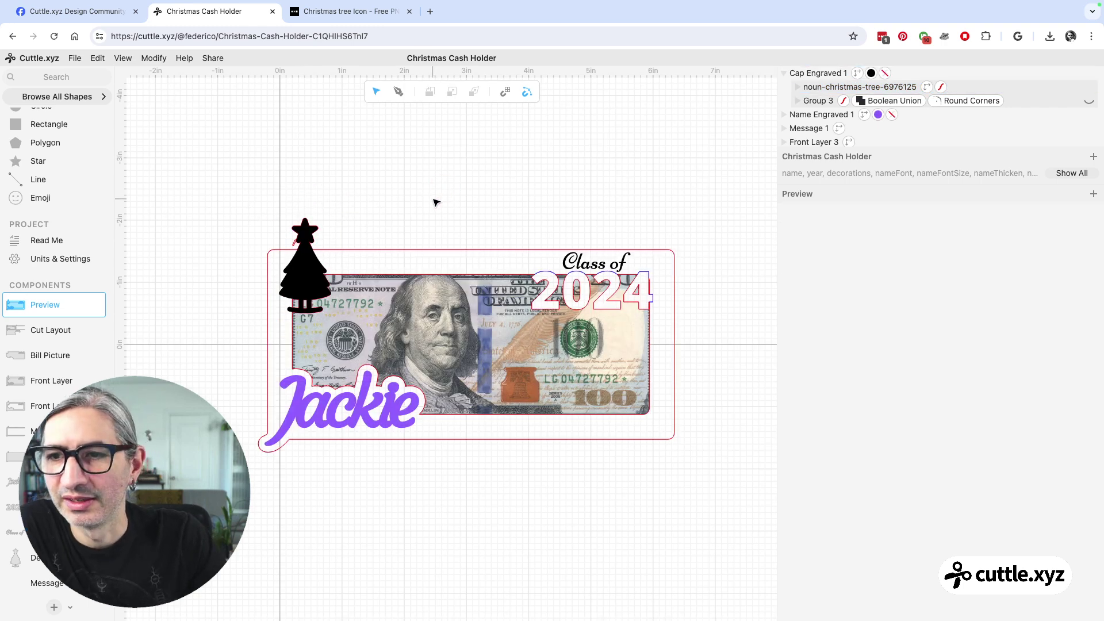
Step: Inspect the cut outline beside the star, and return the tree to its lower, centred position in the Decoration component
left_click(299, 244)
scroll(298, 241, "up", 5)
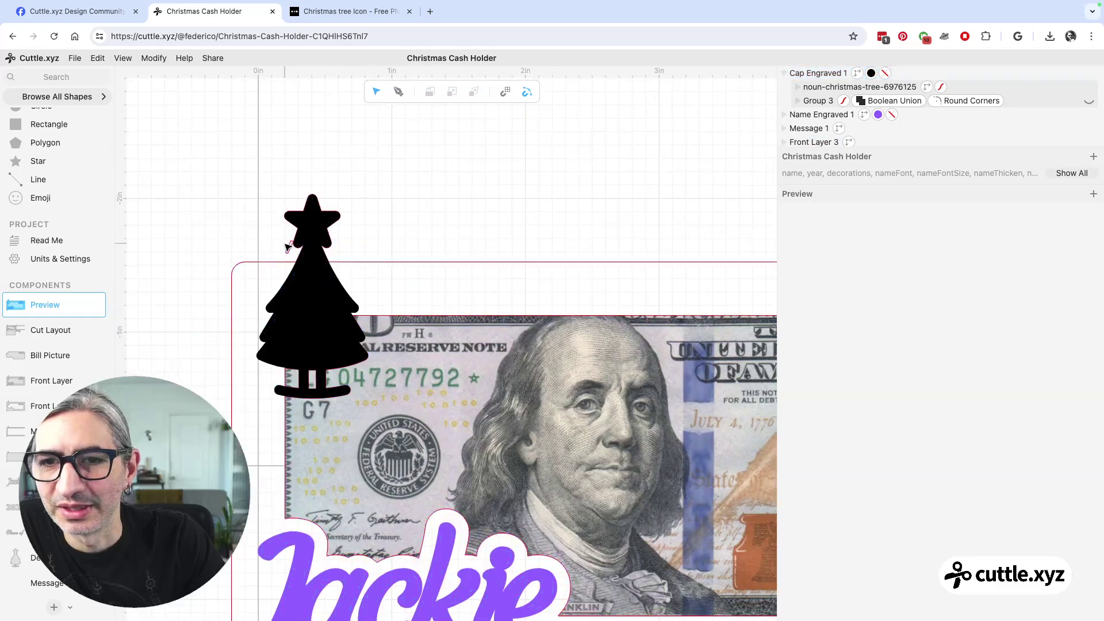
scroll(345, 242, "down", 4)
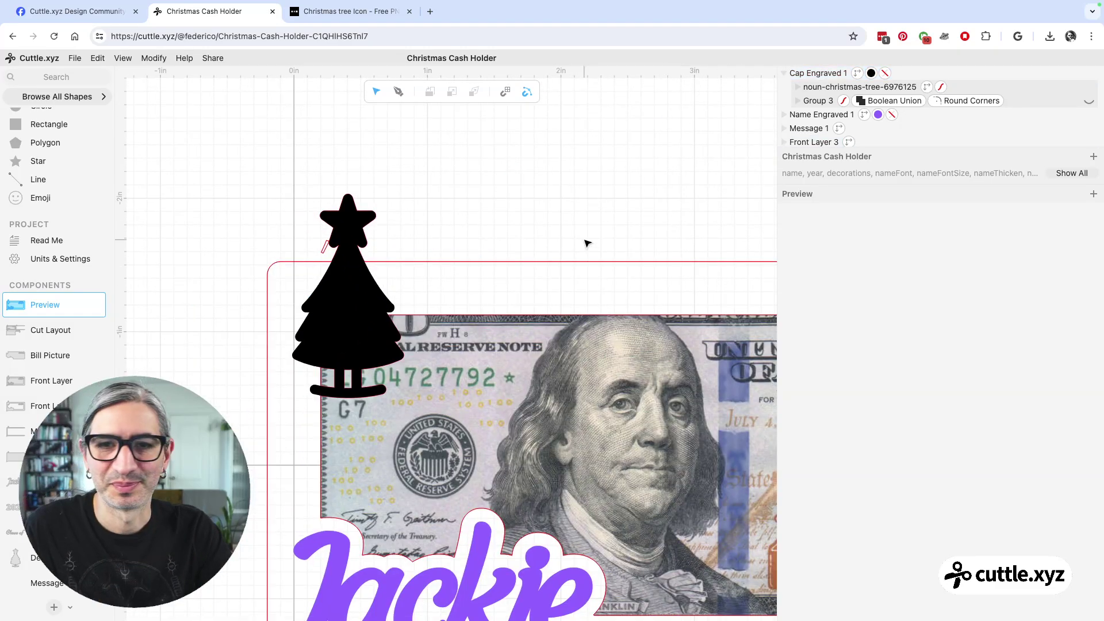
scroll(578, 204, "down", 3)
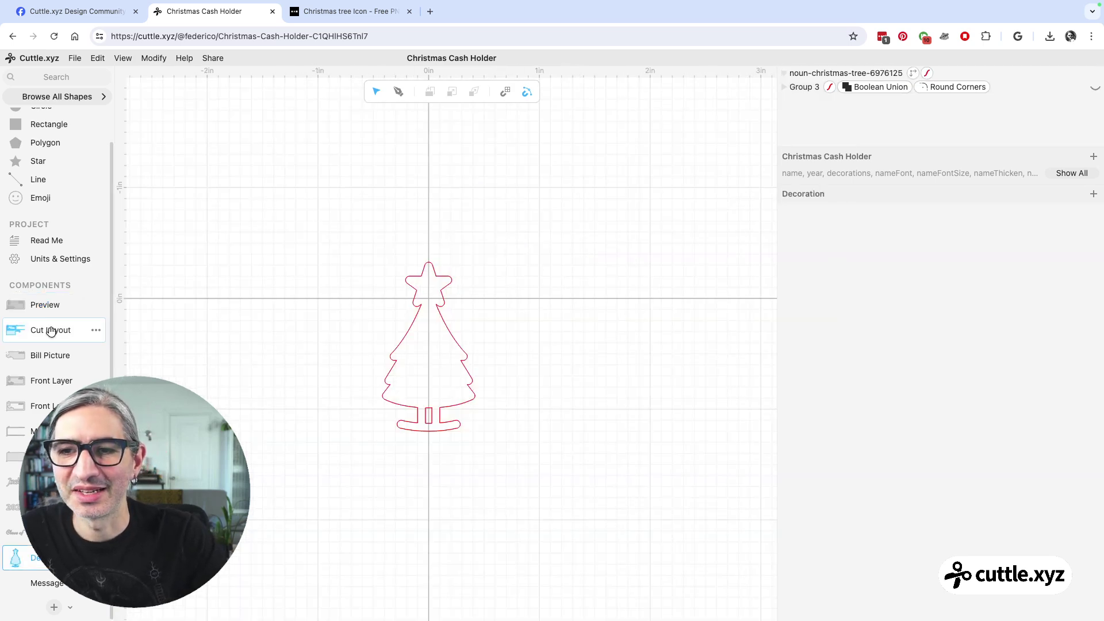
Step: Compare the Front Layer and Preview components to examine the frame outline around the Christmas tree
left_click(22, 379)
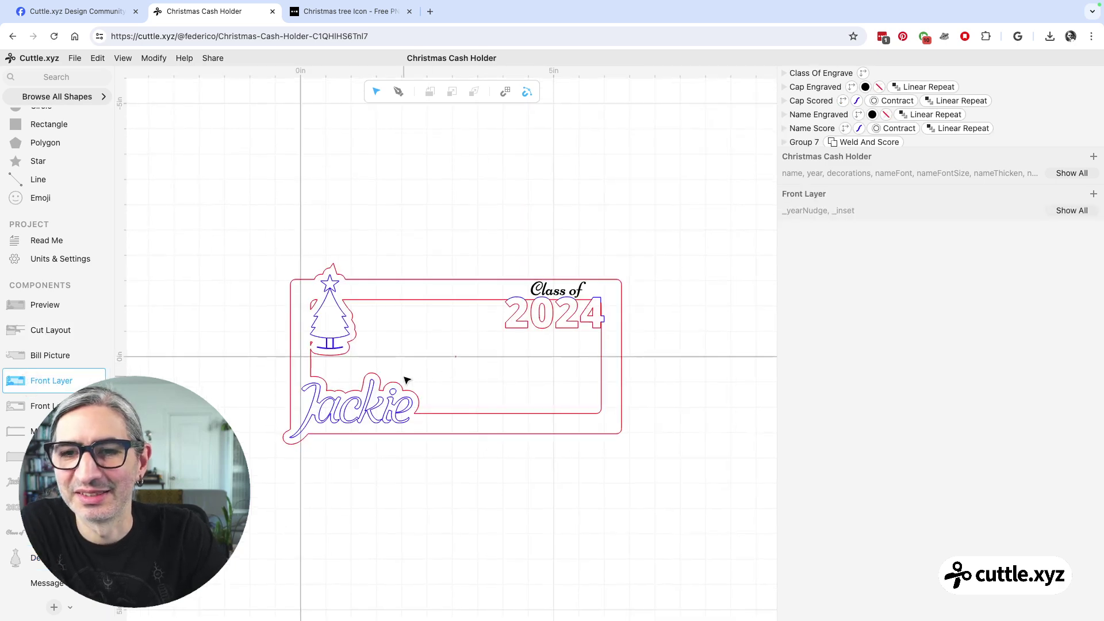
scroll(406, 380, "up", 4)
left_click(45, 305)
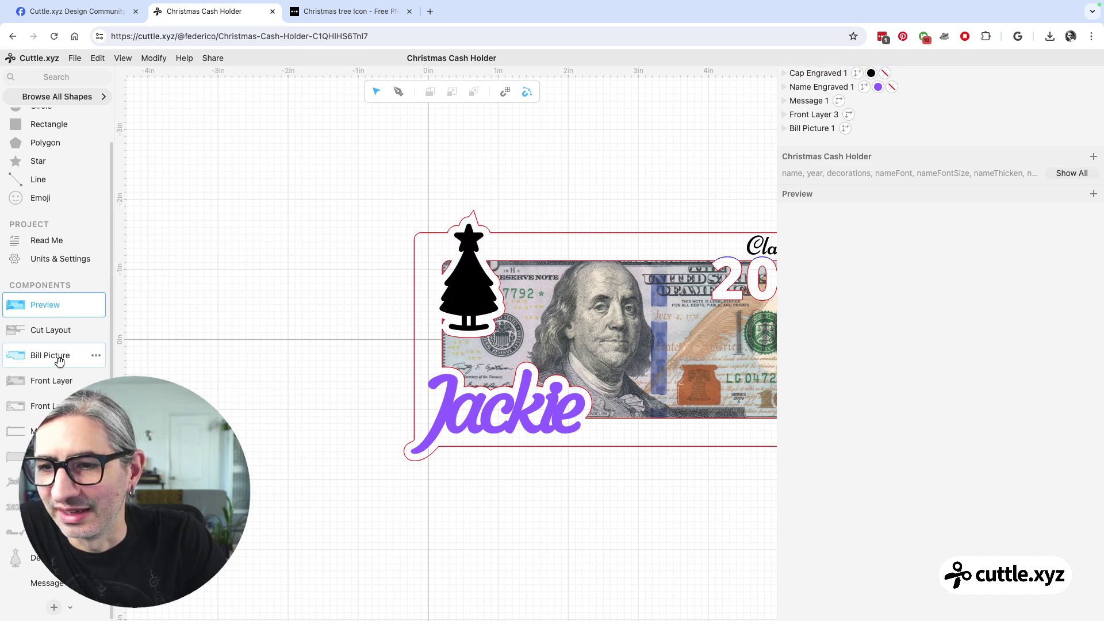
left_click(54, 379)
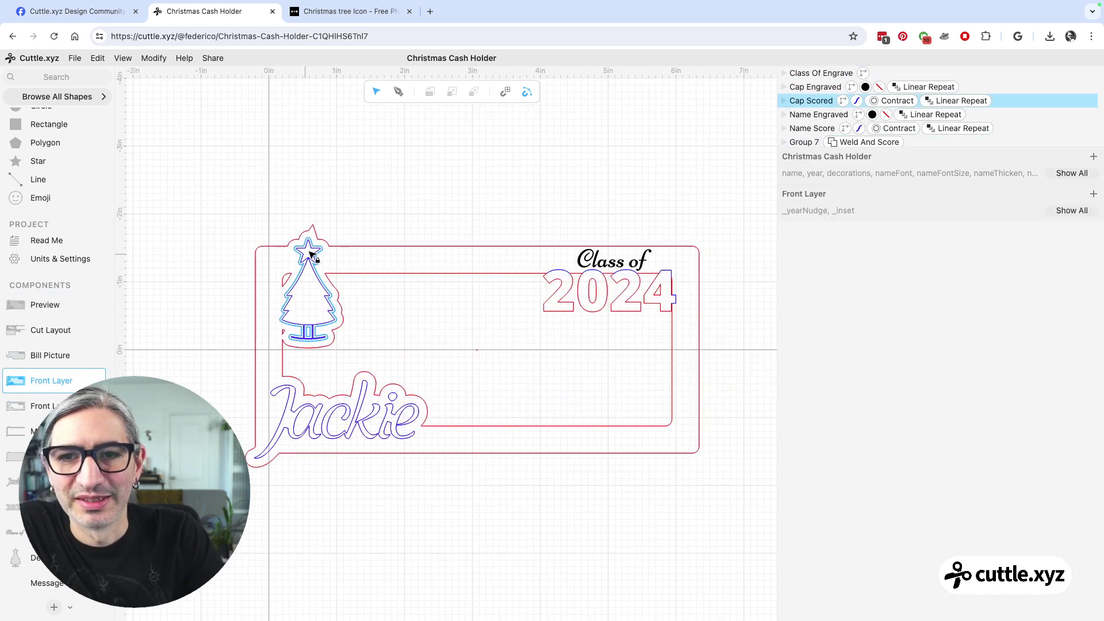
left_click(55, 309)
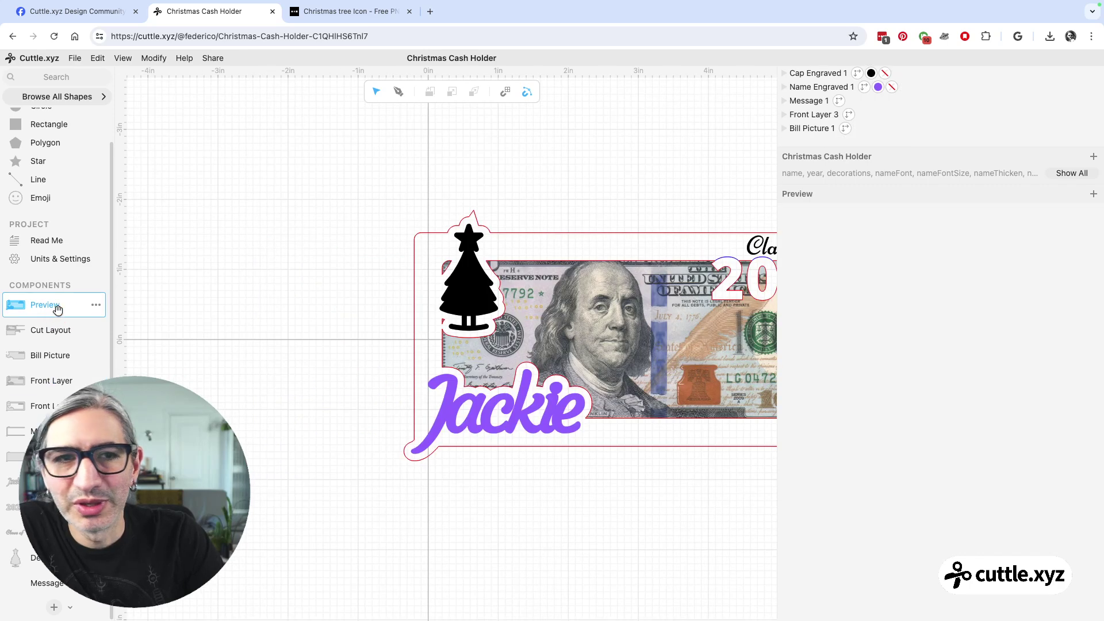
left_click(665, 244)
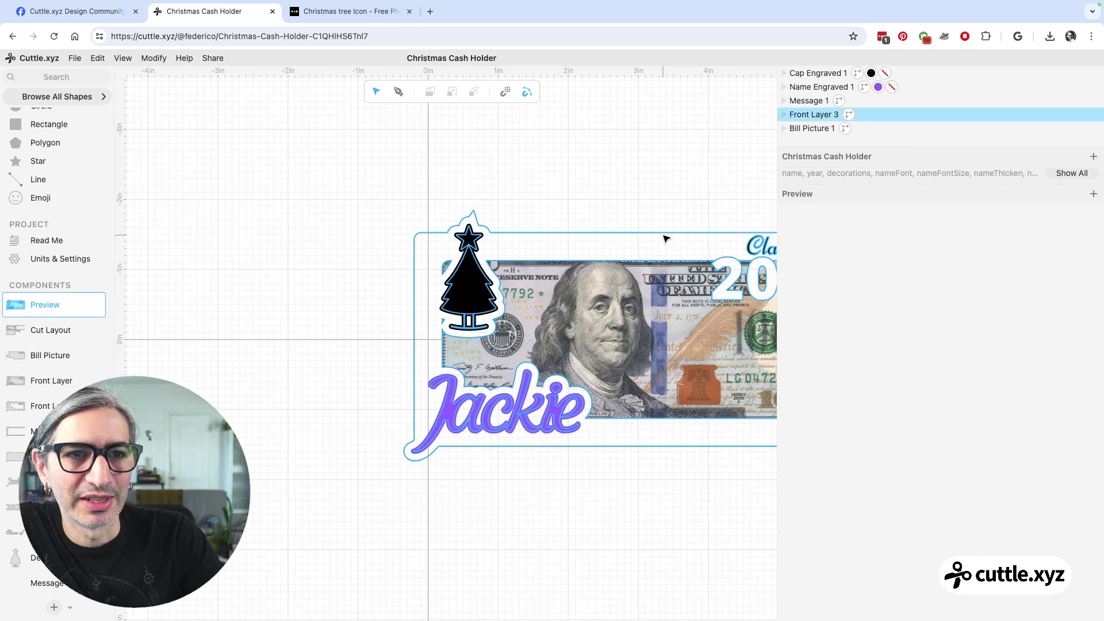
left_click_drag(702, 188, 548, 145)
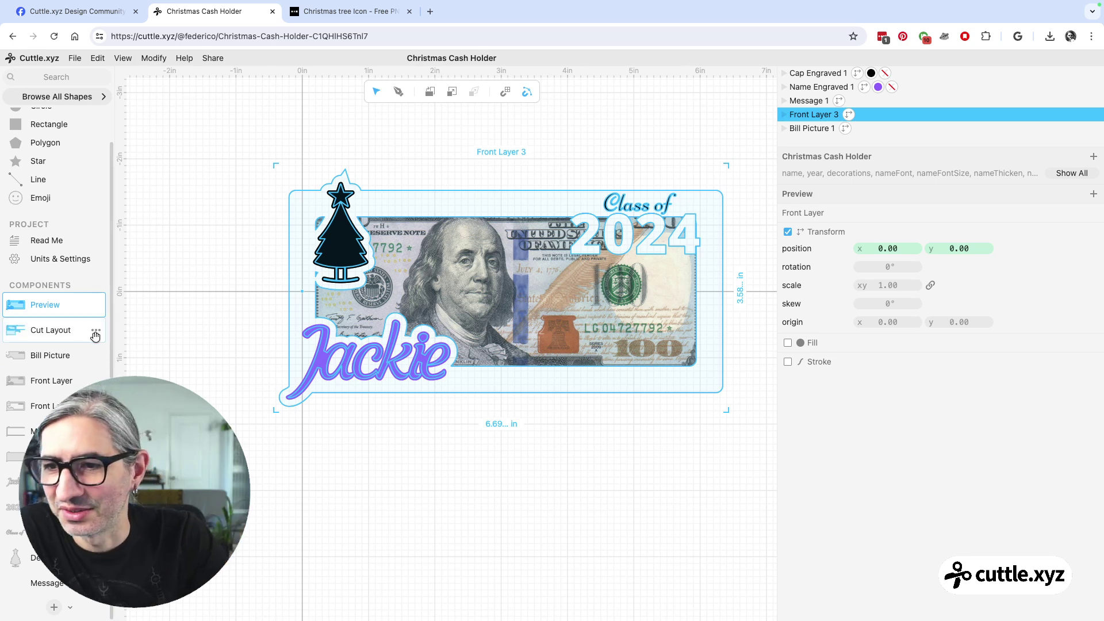
Step: Move the tree inside Front Layer's Cap Scored instance to about x -0.08, y 0.37, and check its placement in Preview
left_click(50, 382)
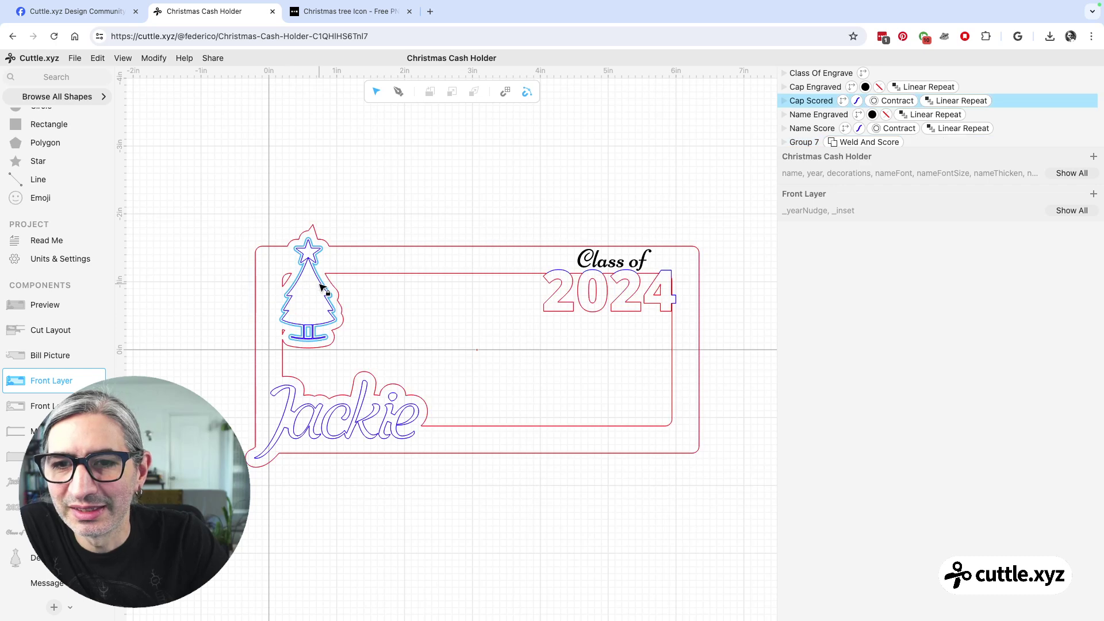
double_click(320, 284)
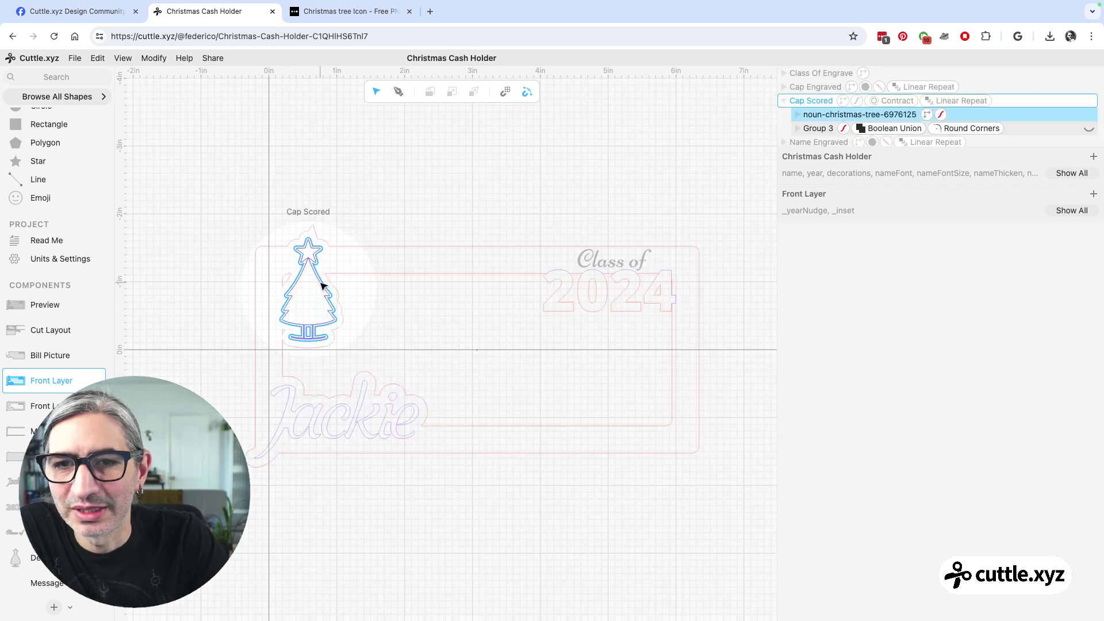
left_click(807, 114)
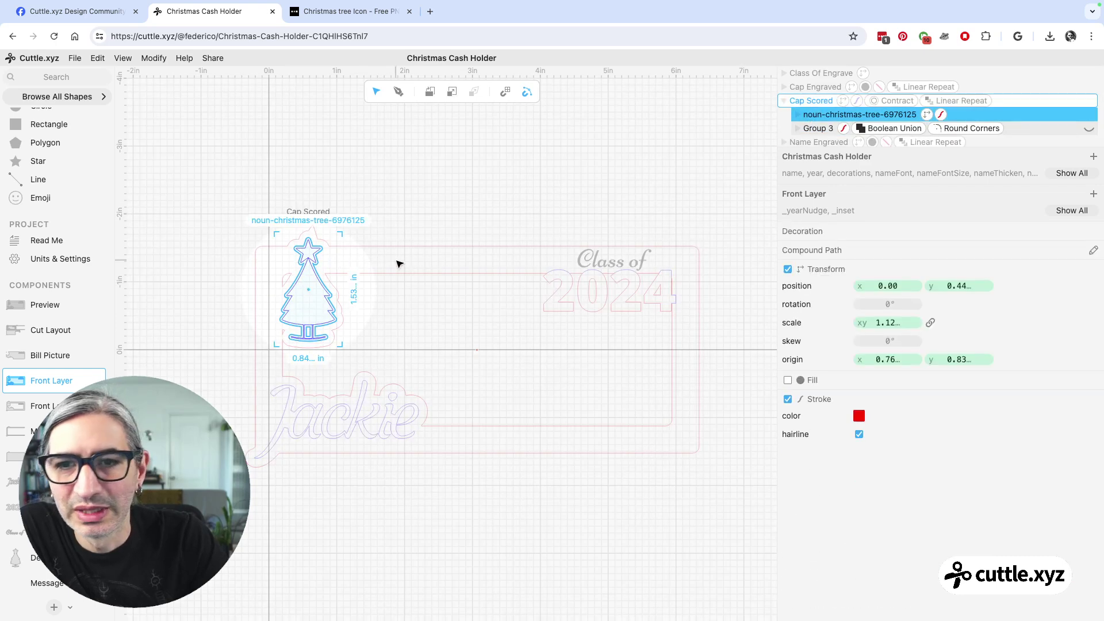
mouse_move(314, 290)
left_mouse_down()
mouse_move(301, 280)
mouse_move(307, 290)
left_mouse_up()
left_click(459, 179)
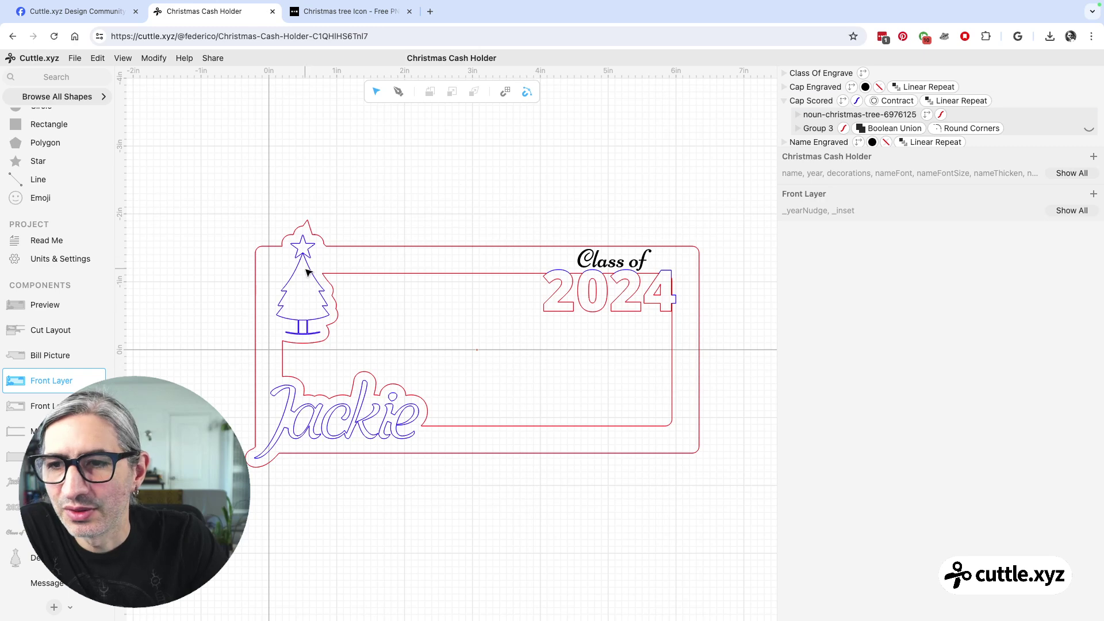
left_click(45, 304)
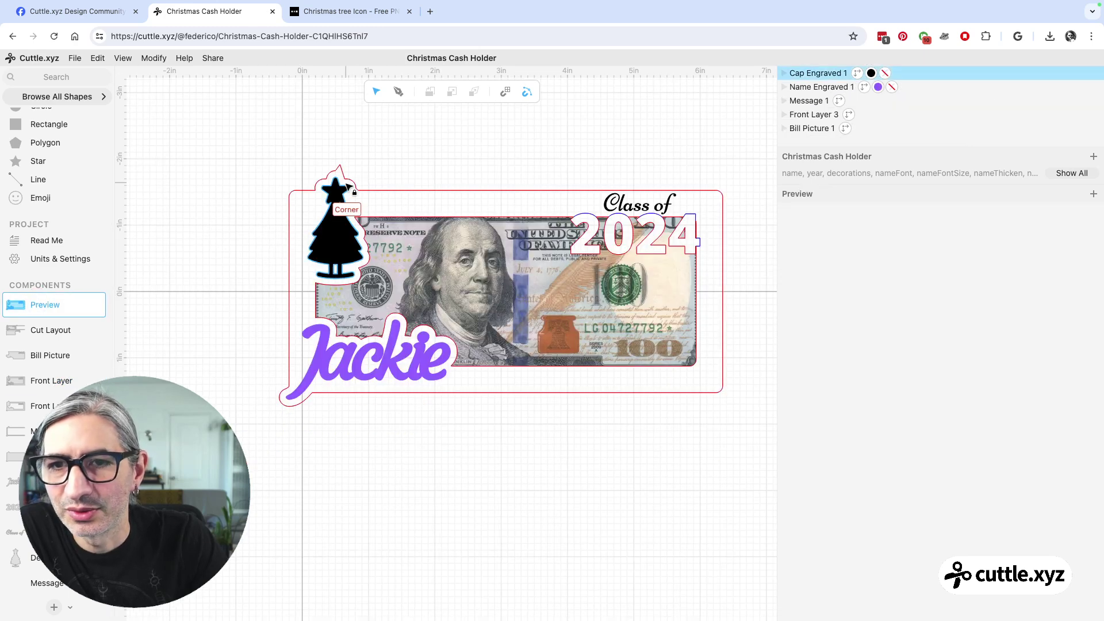
Step: In the Front Layer component, set the project's decorations option to Engrave Cap and Name
left_click(55, 380)
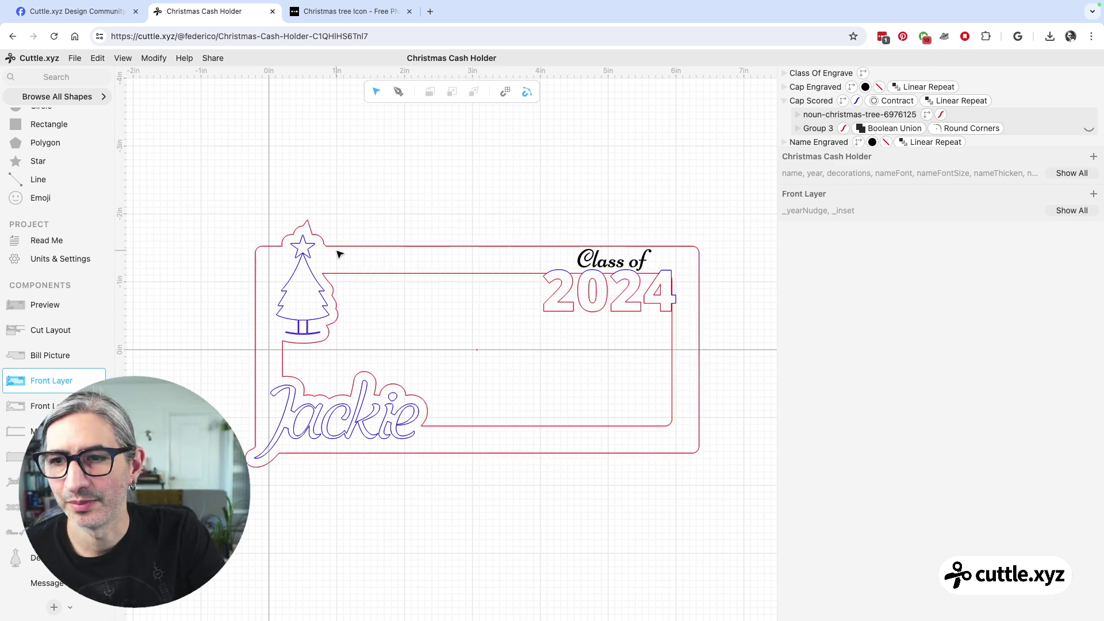
left_click(305, 333)
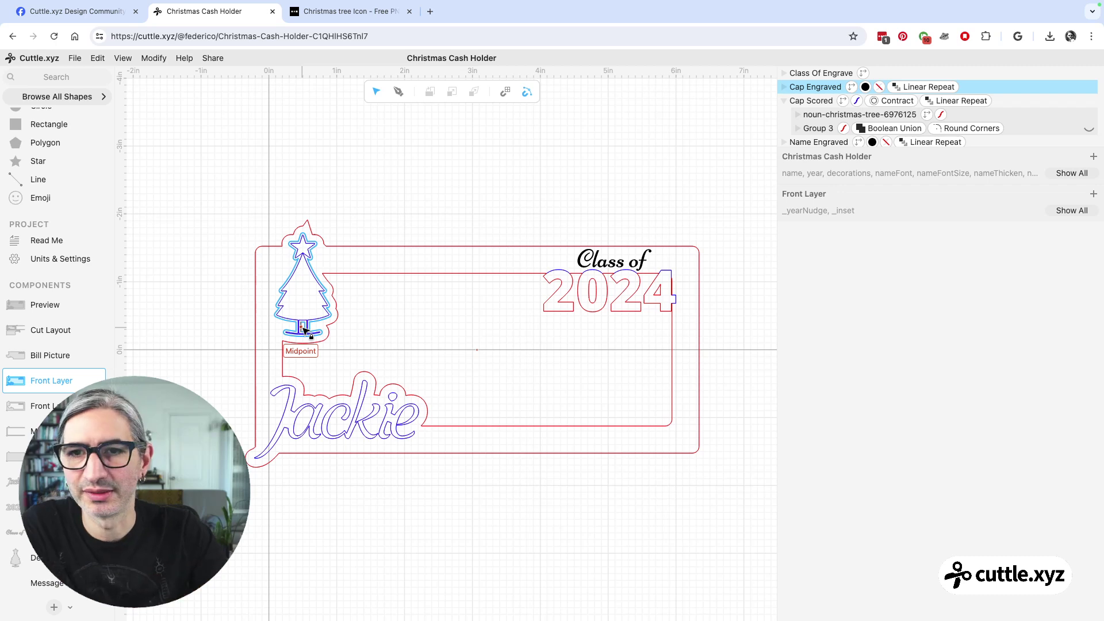
left_click(1064, 175)
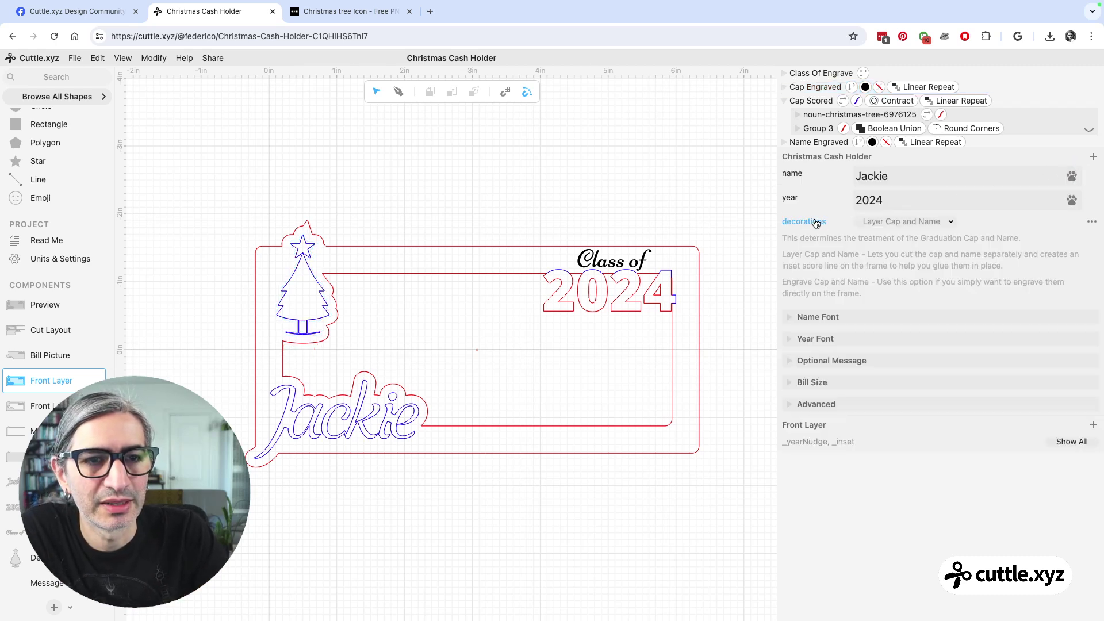
left_click(915, 224)
left_click(911, 236)
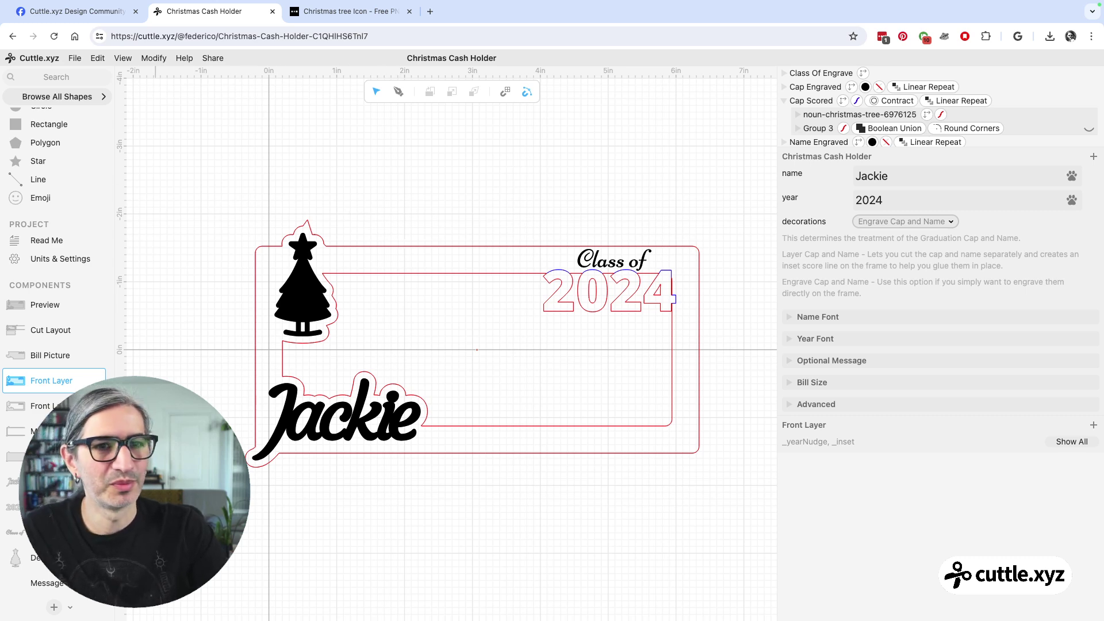
Step: Review the tree in the Decoration component and its engraved version in the Cut Layout and Front Layer components
scroll(229, 282, "up", 2)
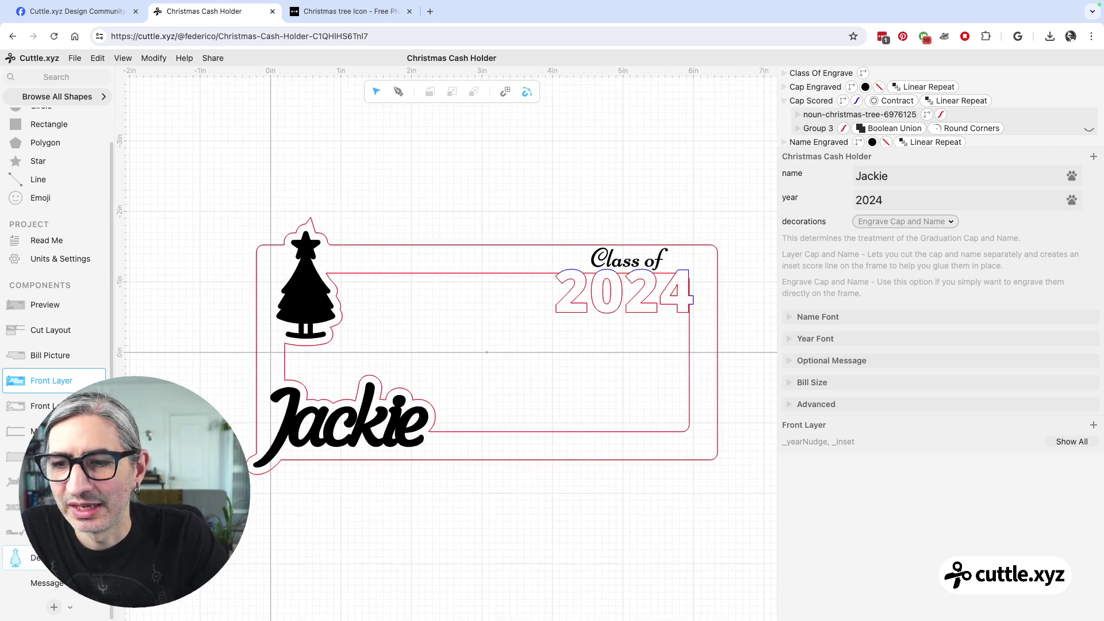
left_click(17, 557)
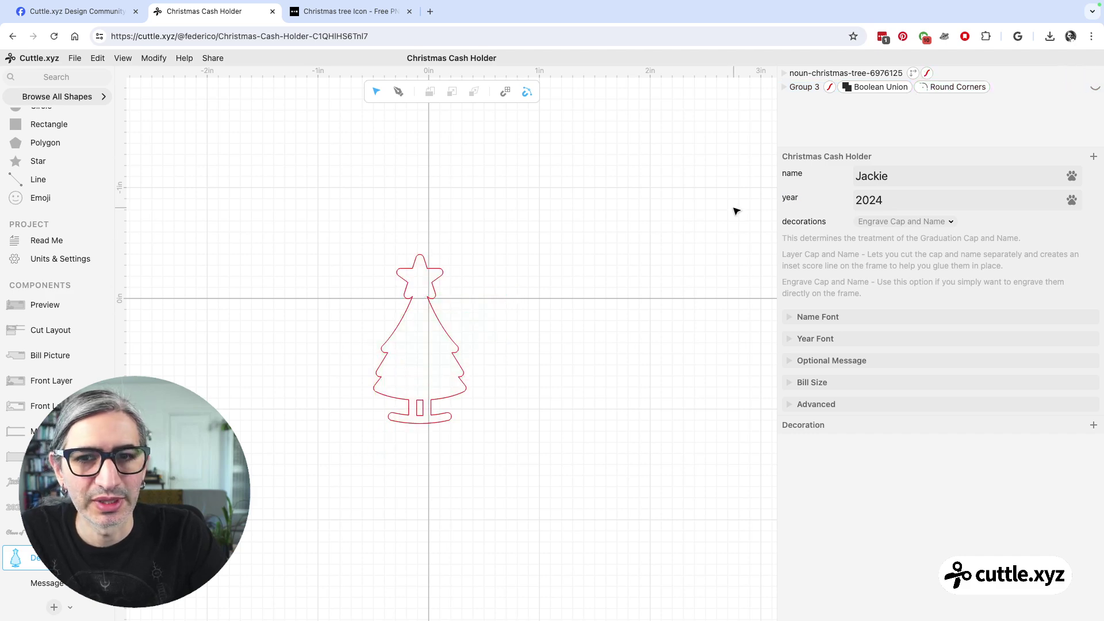
left_click(434, 324)
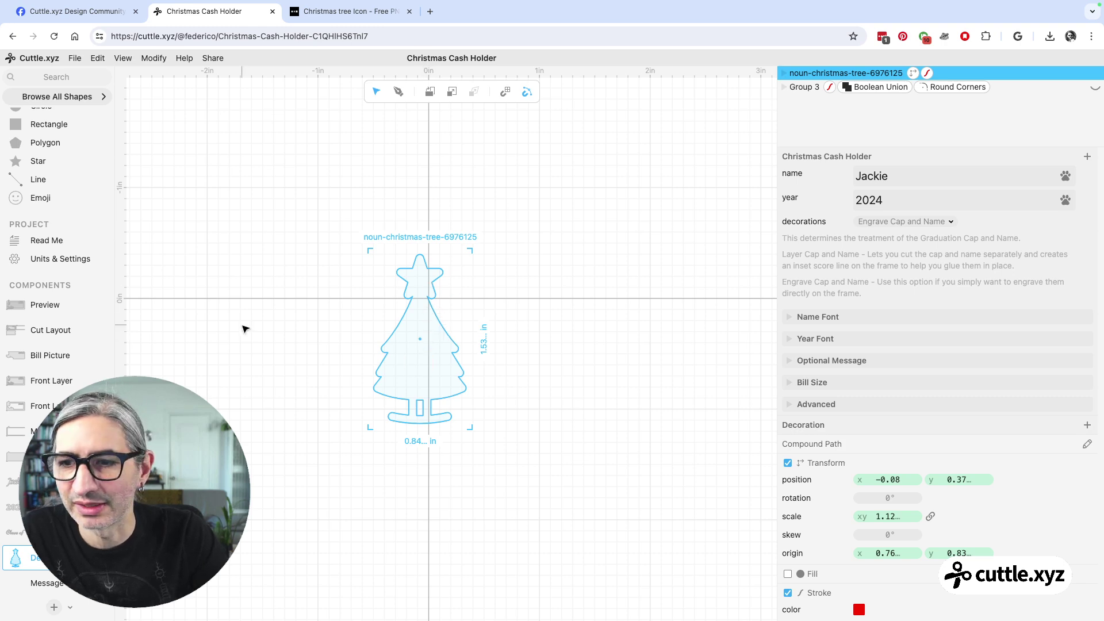
left_click(54, 329)
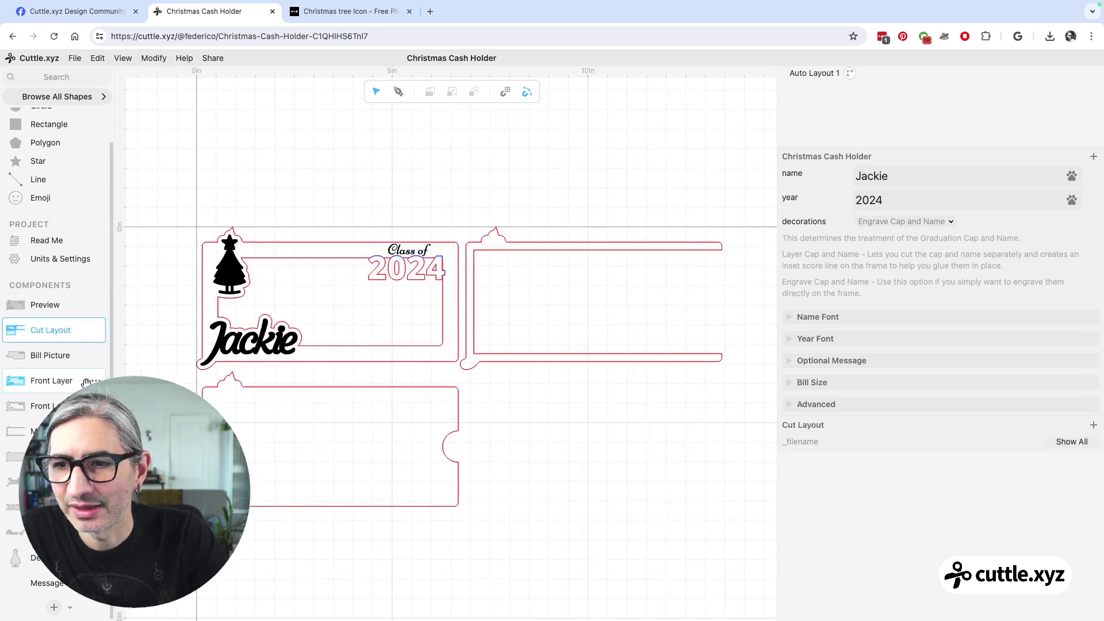
left_click(39, 382)
scroll(334, 214, "up", 3)
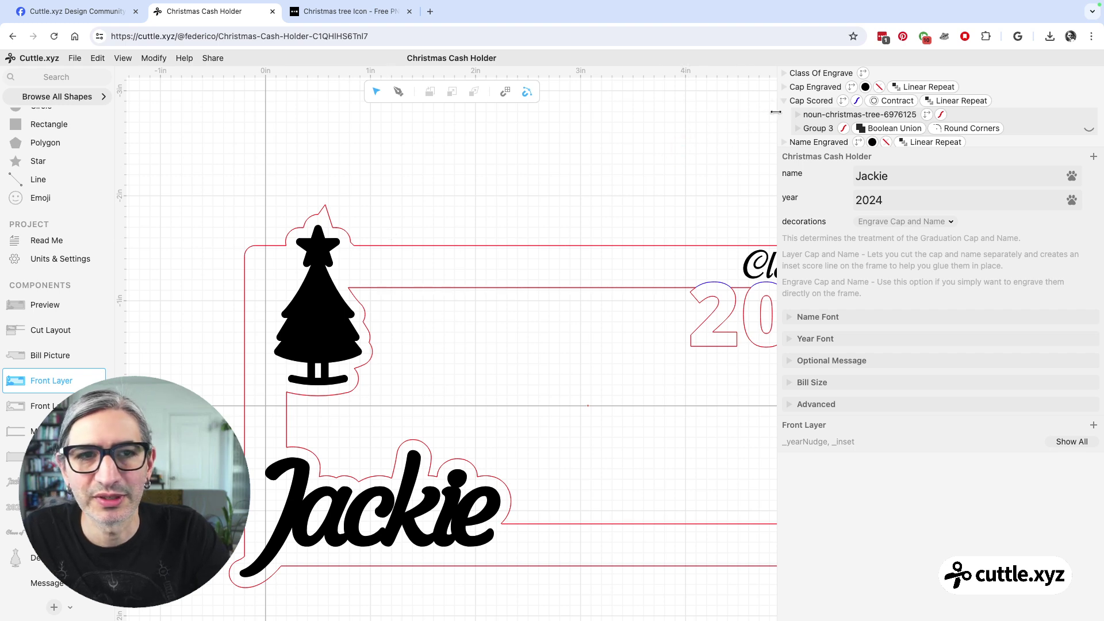
Step: Examine how Front Layer's Group 7 is built, looking into Group 4 and its Decoration 3 shape with the Expand modifier
left_click(804, 101)
left_click(784, 100)
left_click_drag(877, 148, 872, 262)
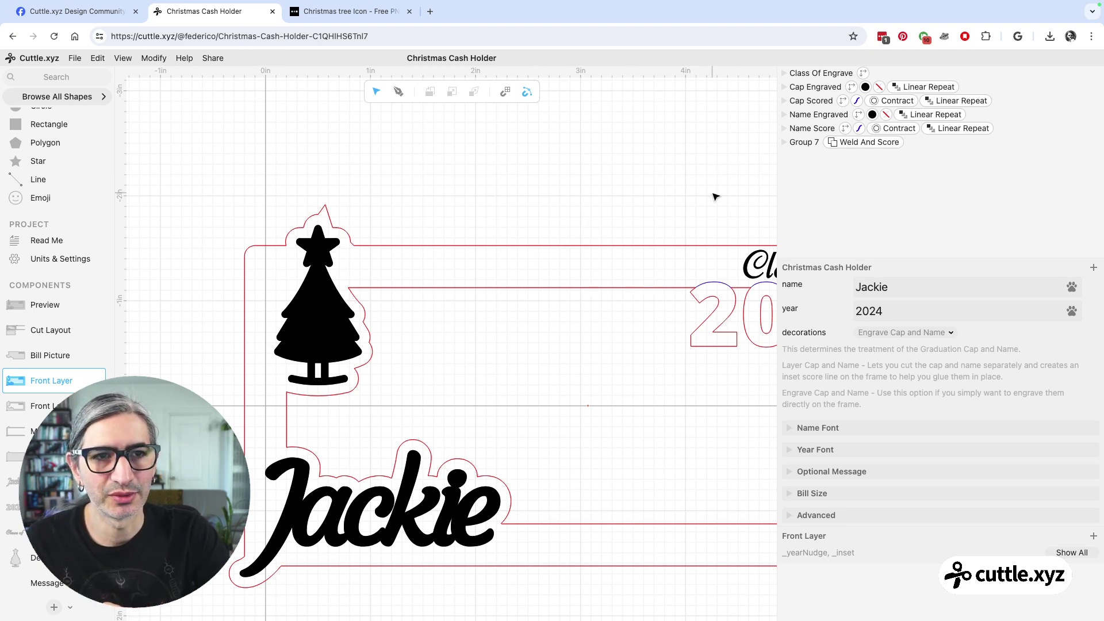
left_click(784, 143)
left_click(796, 171)
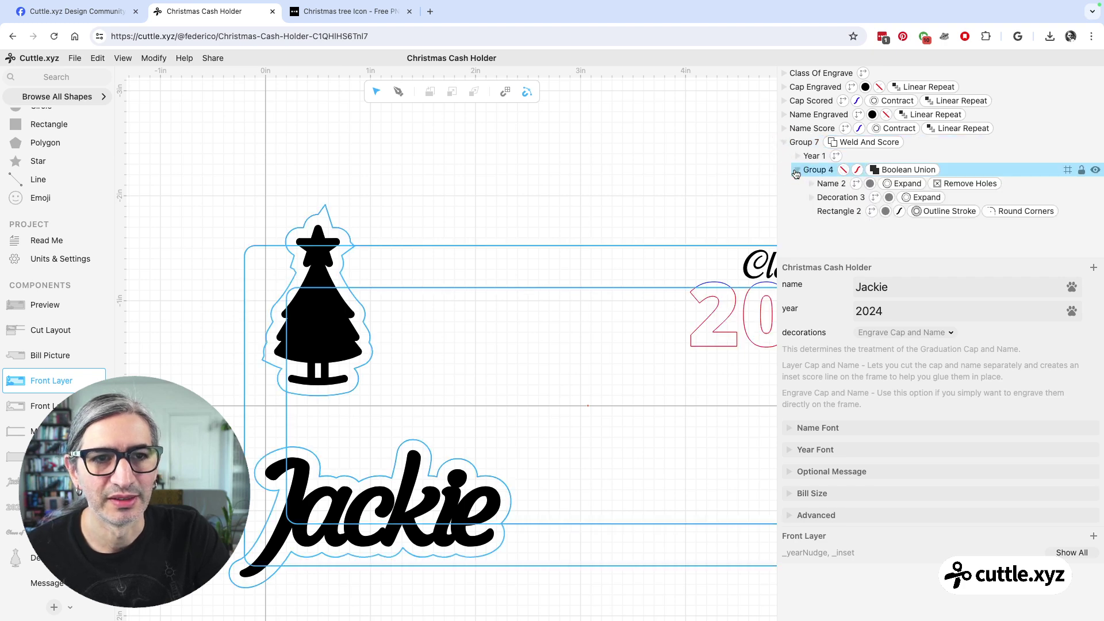
left_click(819, 198)
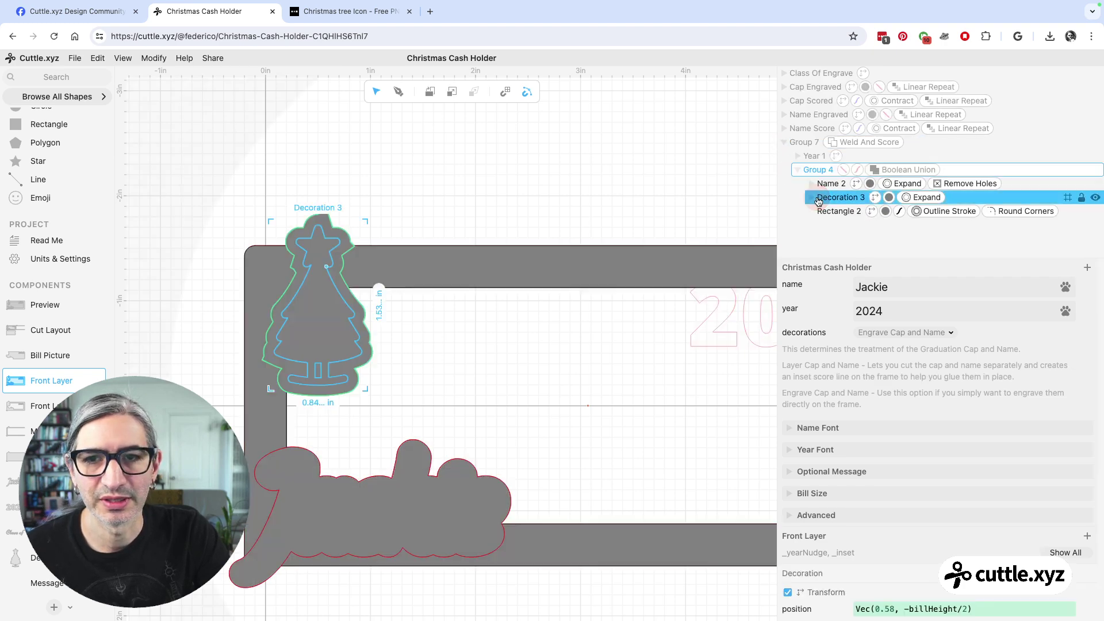
left_click(658, 191)
scroll(661, 187, "down", 5)
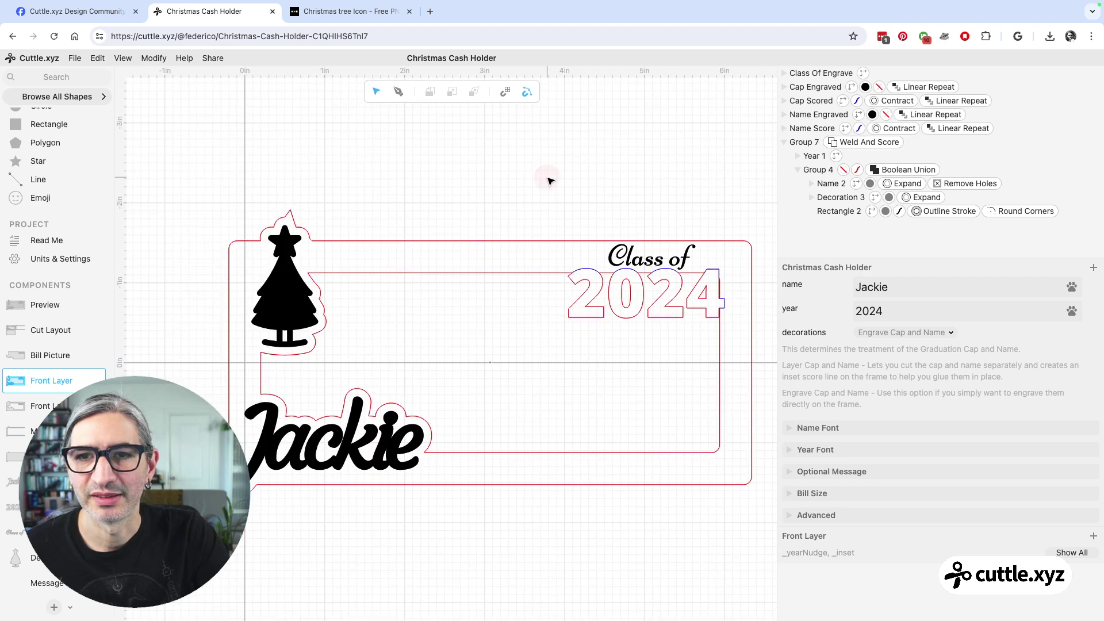
left_click(459, 242)
left_click(485, 158)
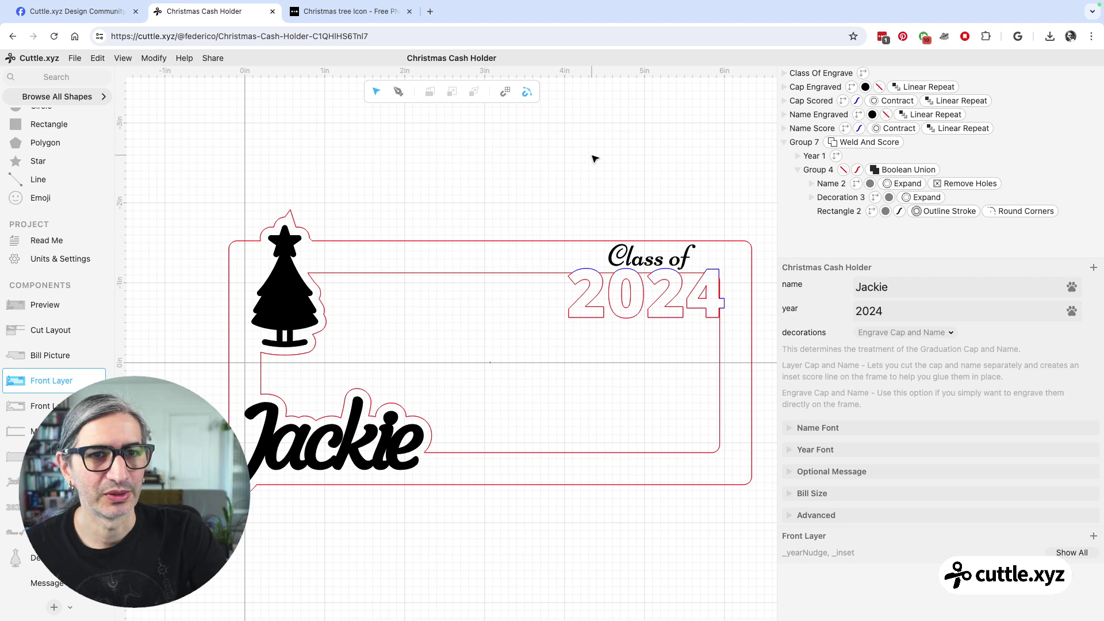
left_click(789, 147)
left_click(788, 147)
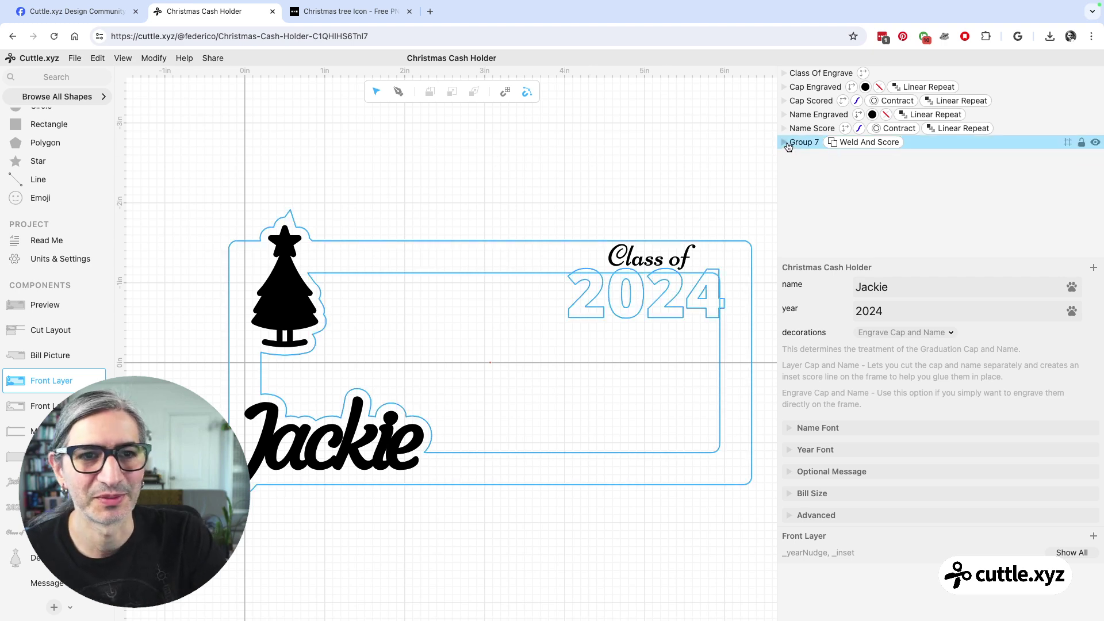
Step: Set the join of the Expand modifier on Decoration 3, within Group 4 of Front Layer's Group 7, to round
left_click(712, 145)
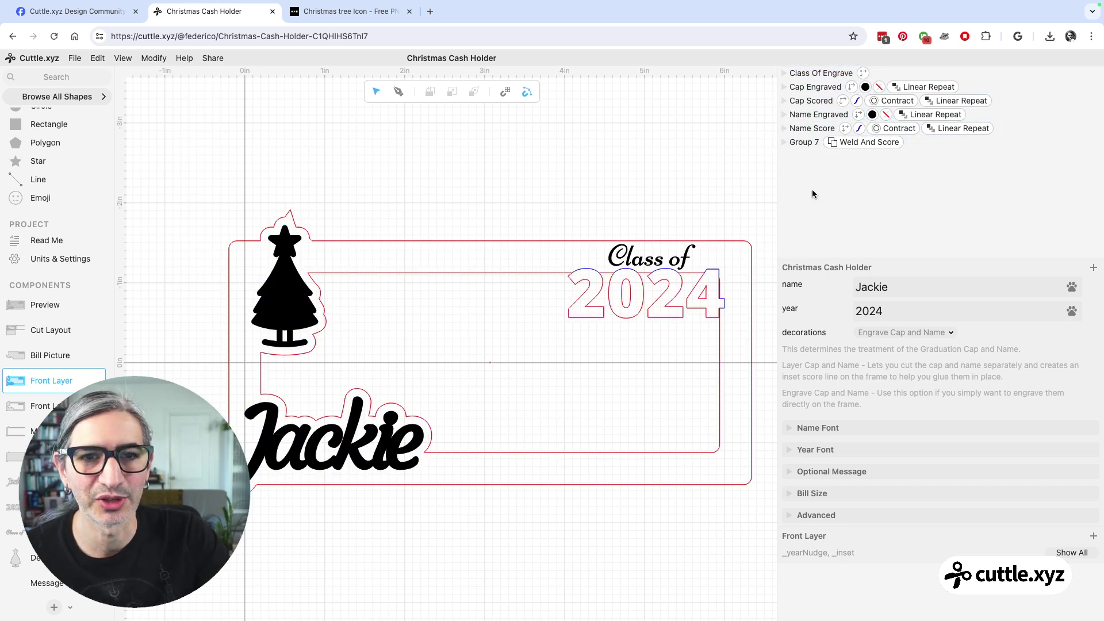
left_click(533, 453)
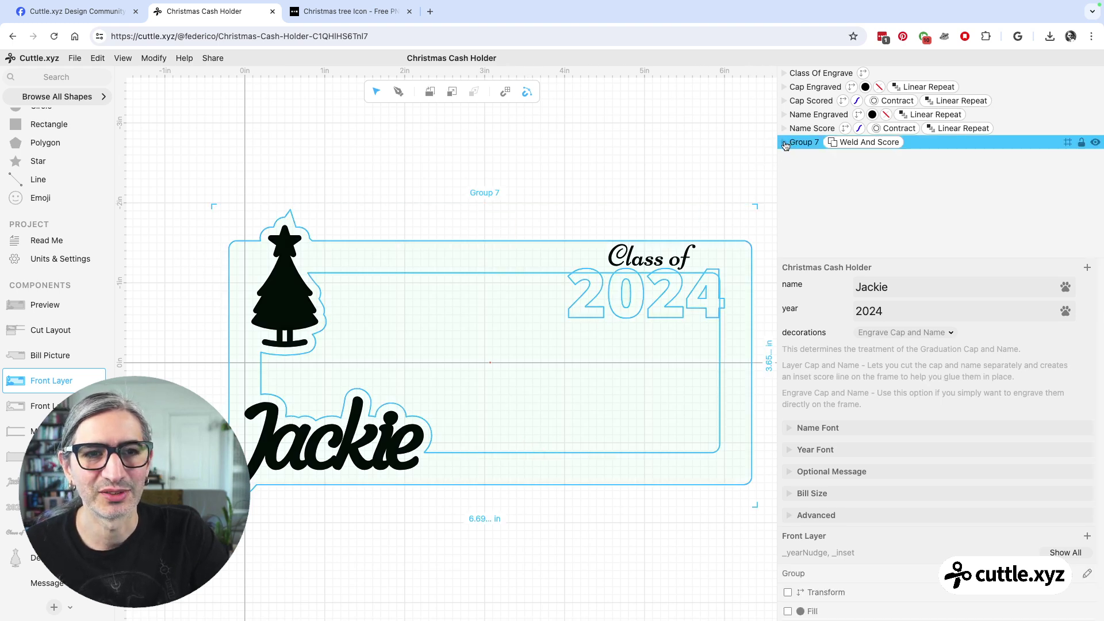
left_click(785, 143)
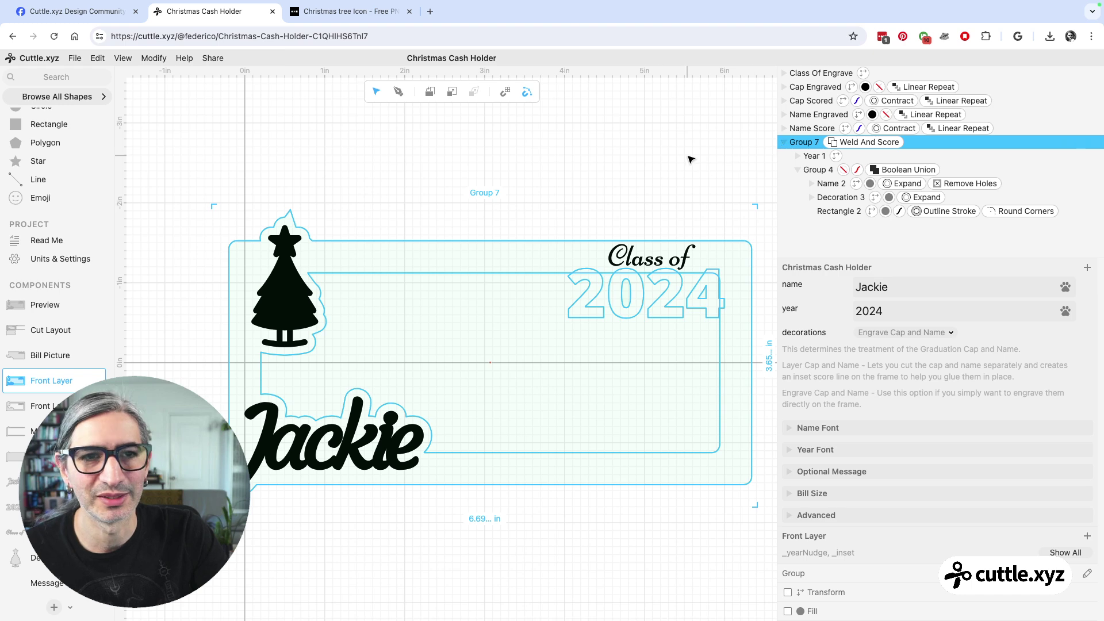
left_click(831, 199)
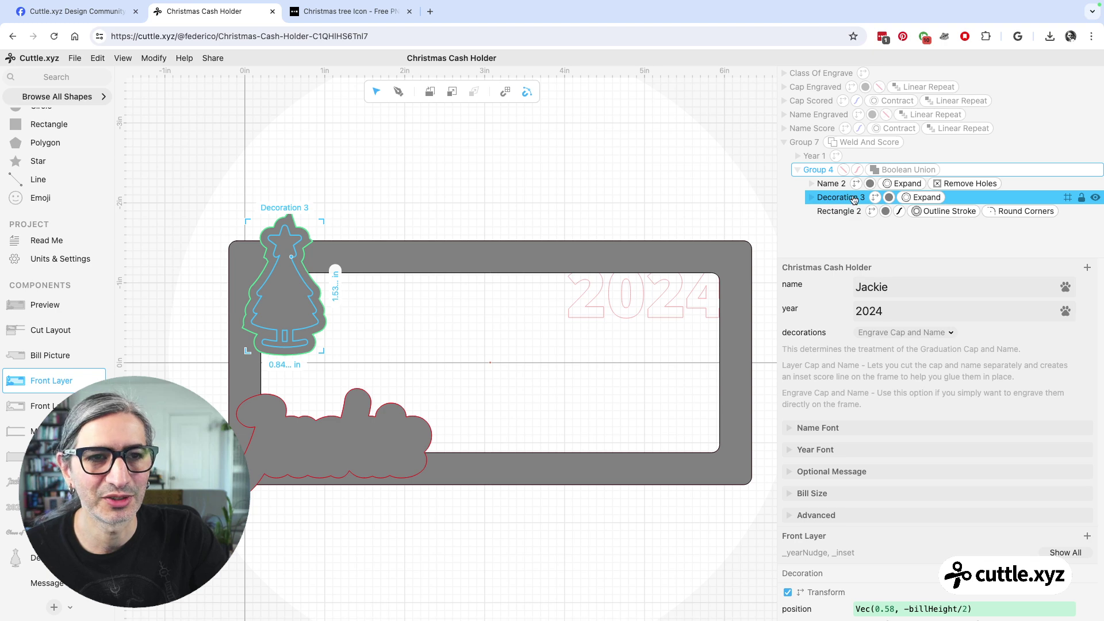
left_click(923, 197)
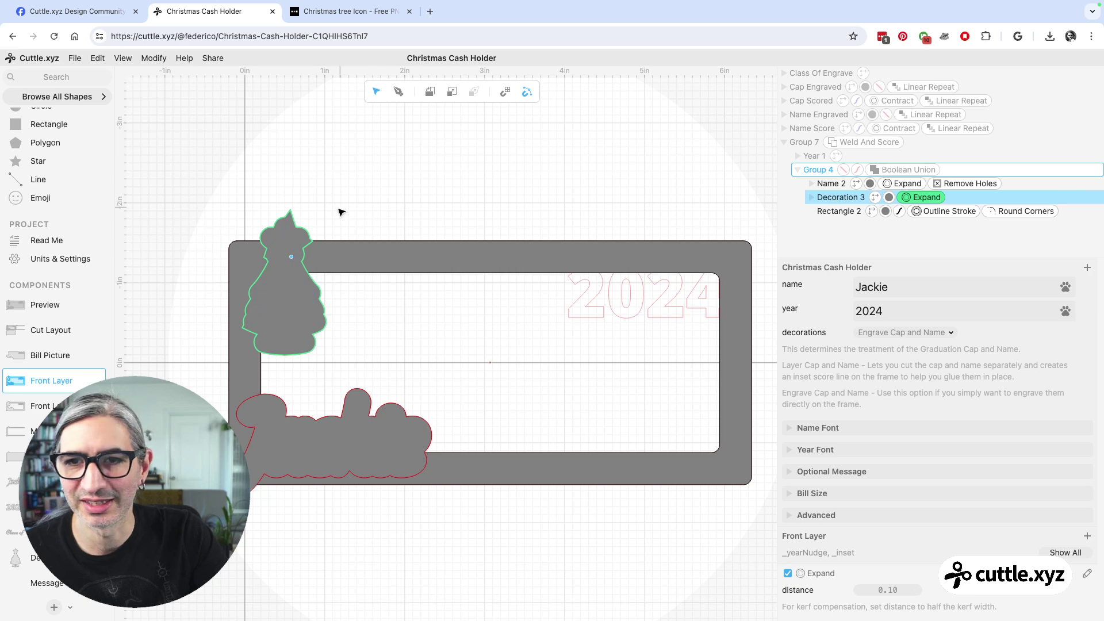
scroll(365, 222, "up", 3)
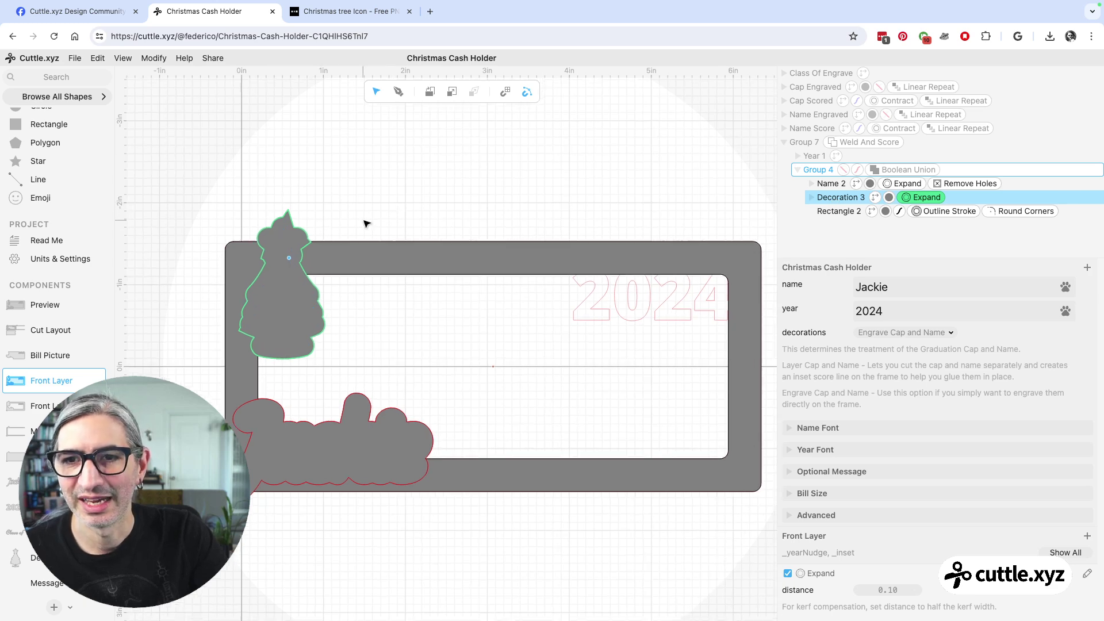
scroll(363, 217, "down", 1)
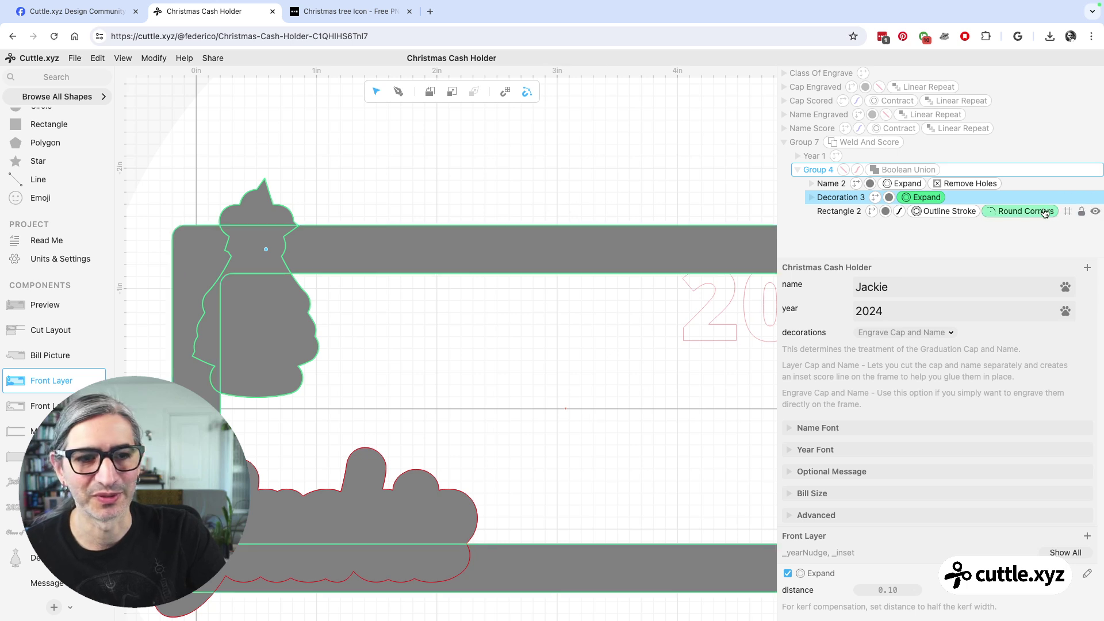
scroll(1005, 385, "down", 1)
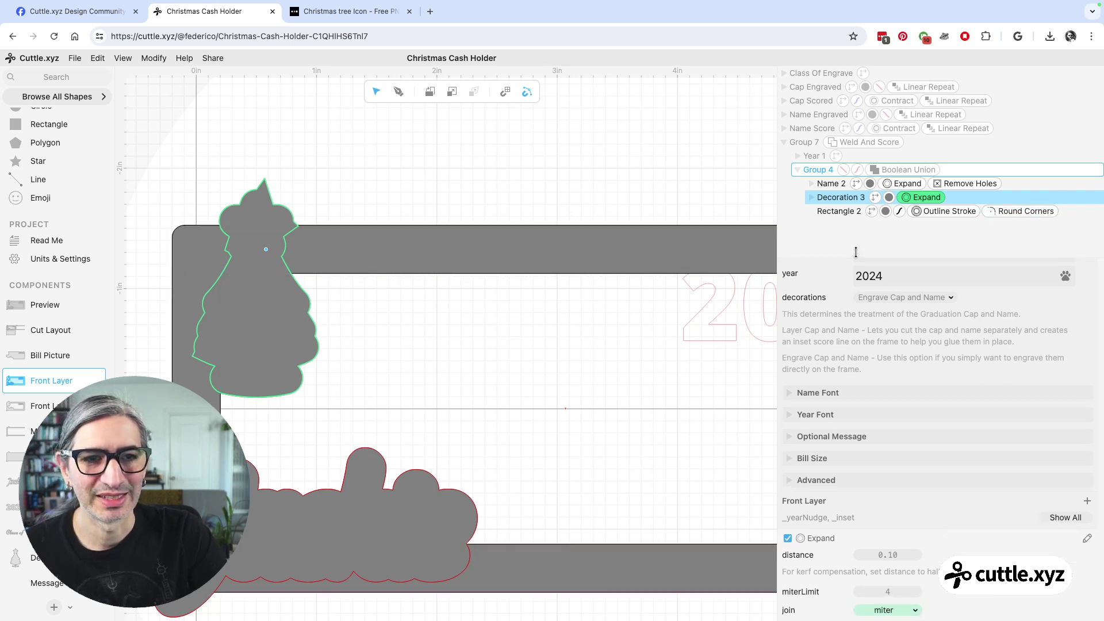
scroll(882, 257, "up", 1)
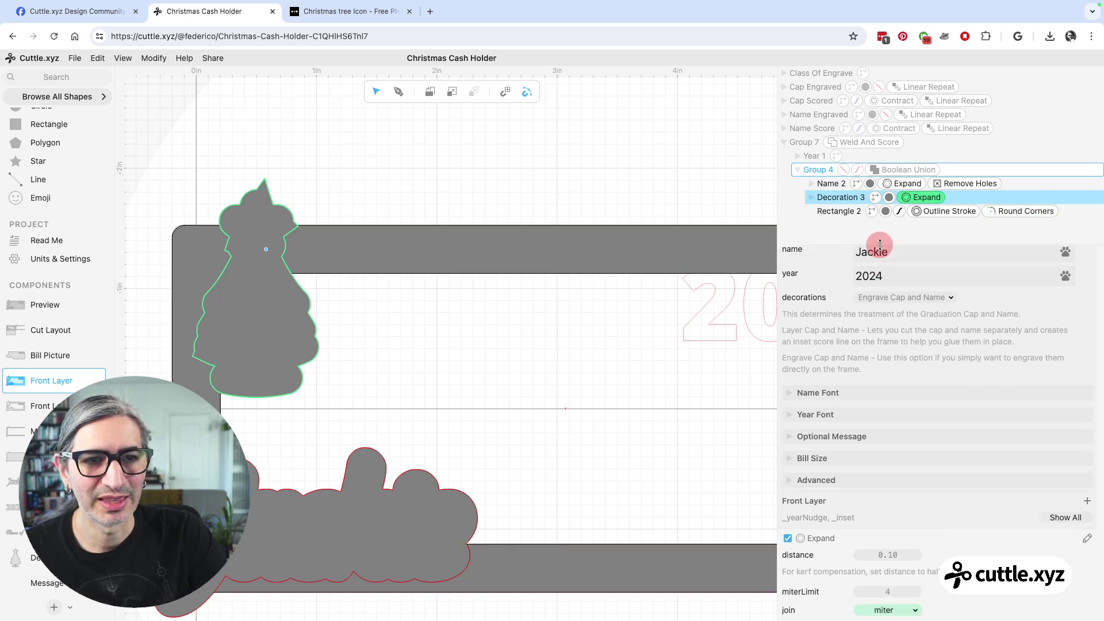
scroll(905, 345, "up", 1)
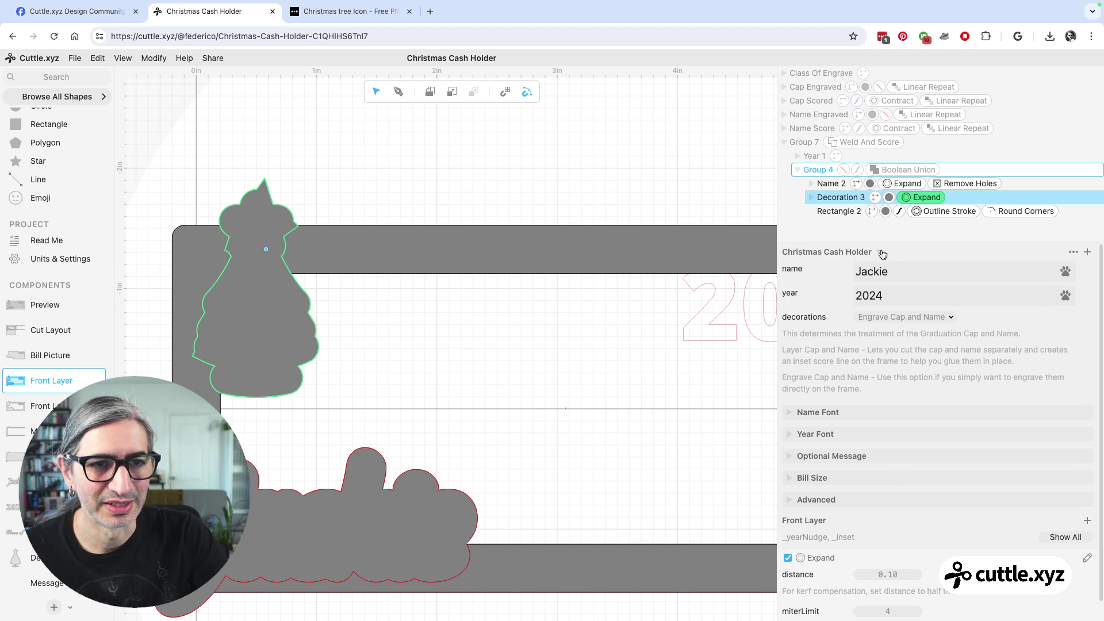
left_click(883, 254)
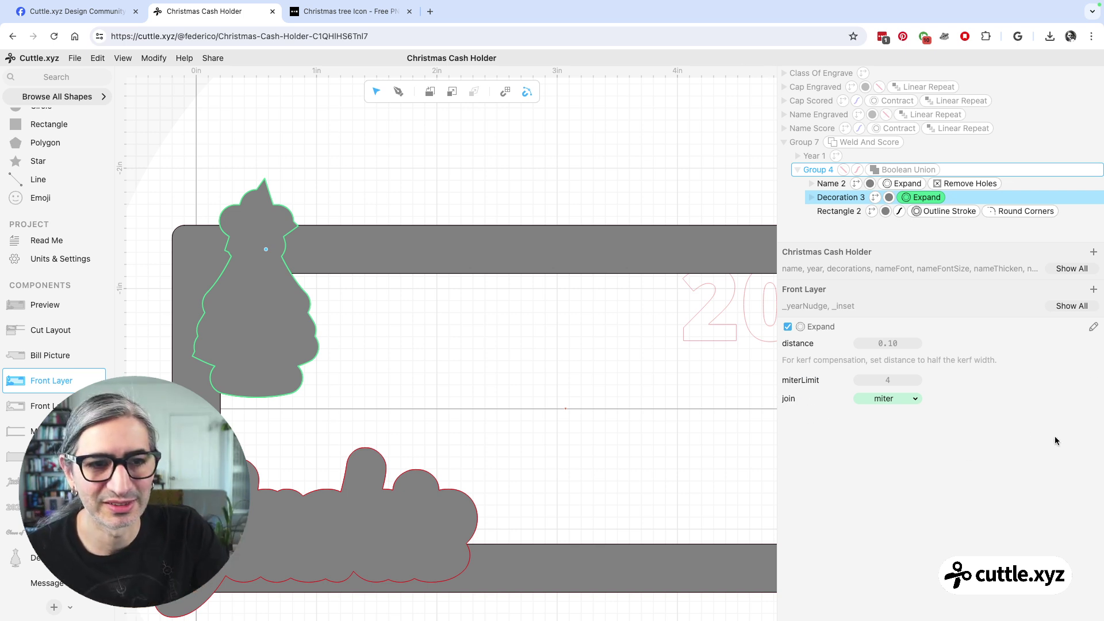
left_click(908, 398)
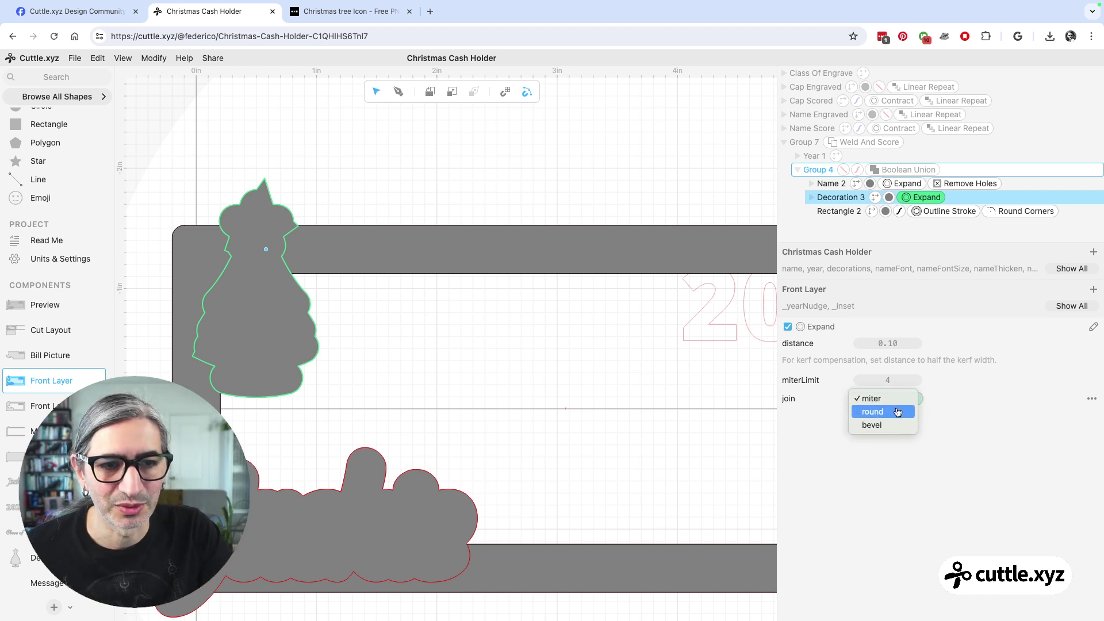
left_click(898, 412)
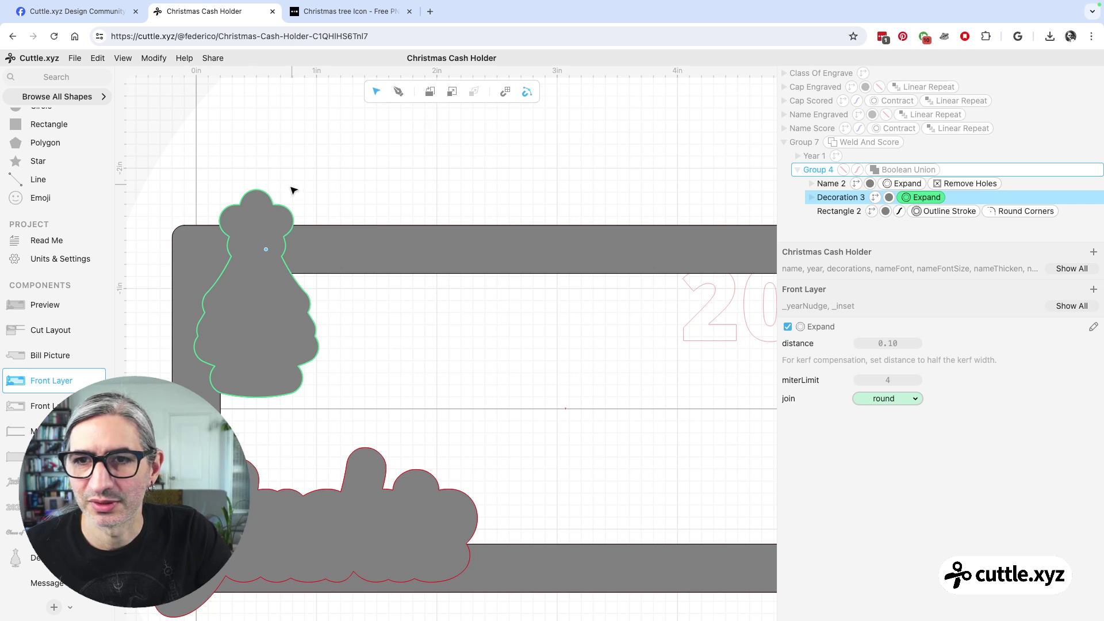
left_click(359, 163)
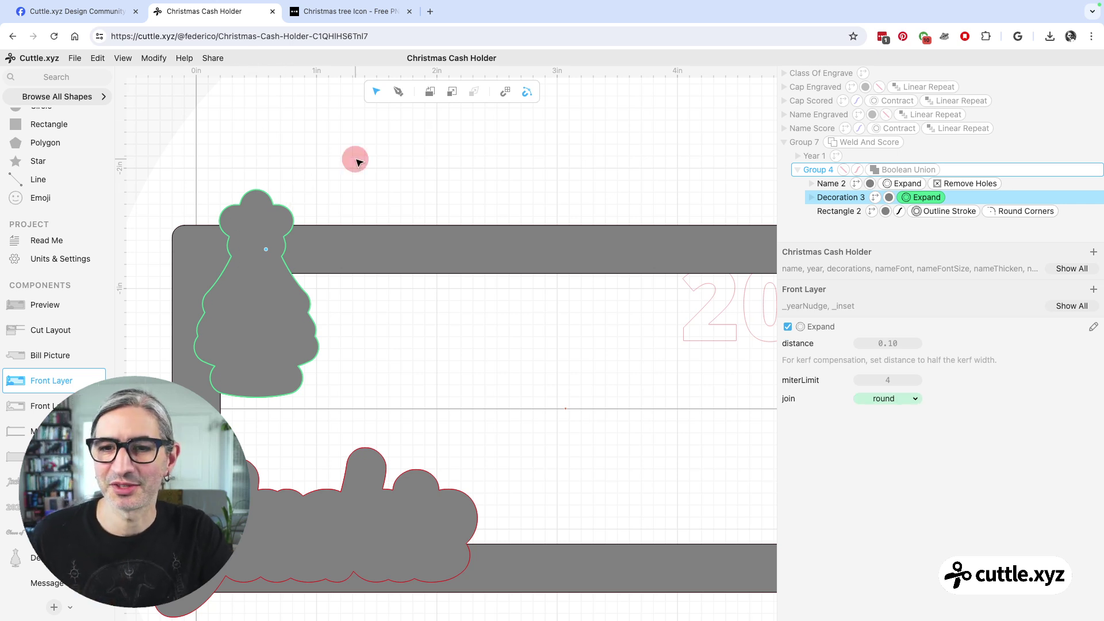
Step: Review the tree's rounded outline in the Front Layer, Preview and Cut Layout components
scroll(358, 163, "down", 5)
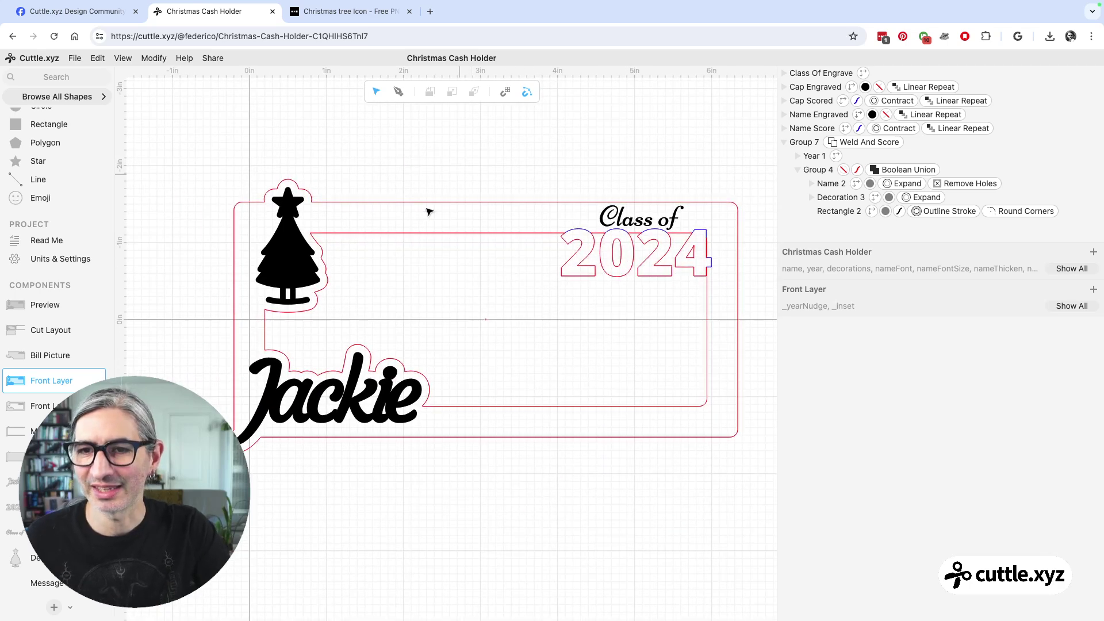
scroll(406, 347, "down", 1)
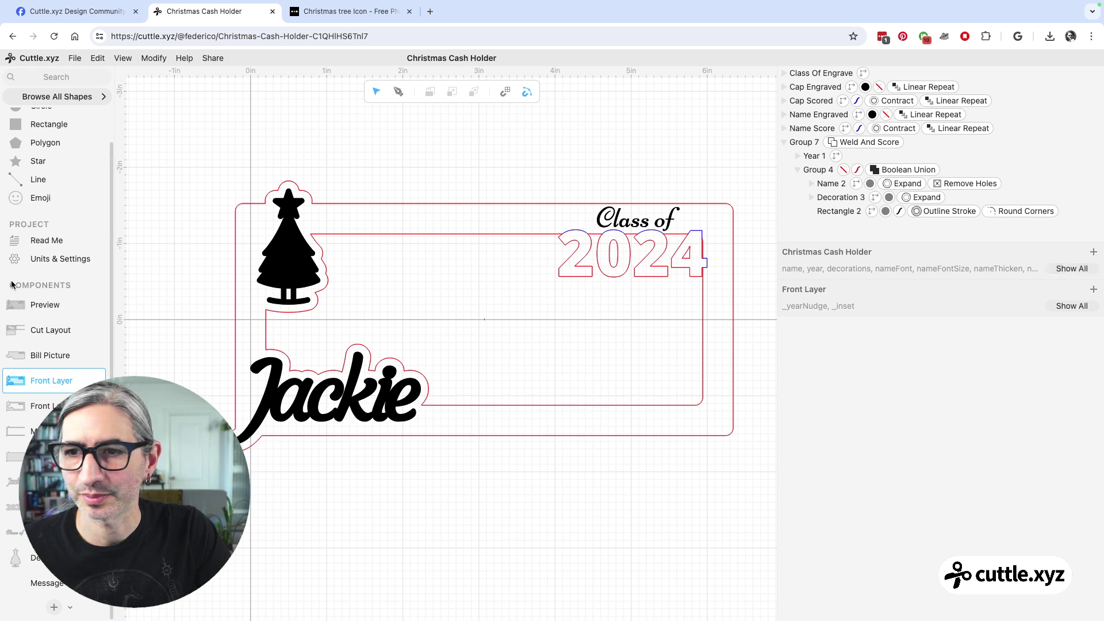
left_click(69, 306)
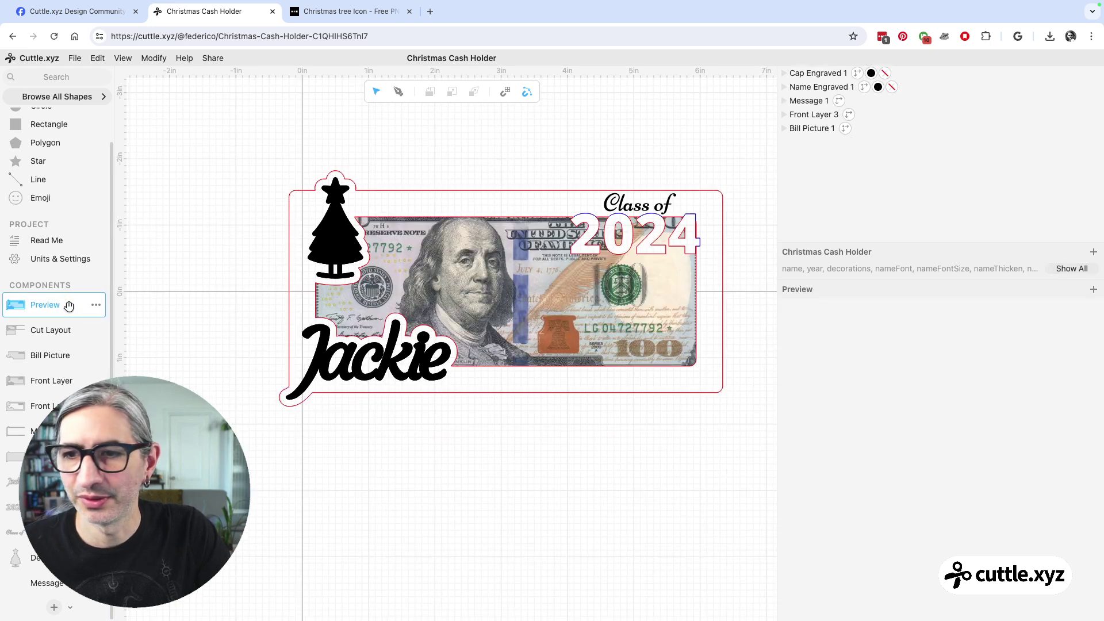
left_click(50, 333)
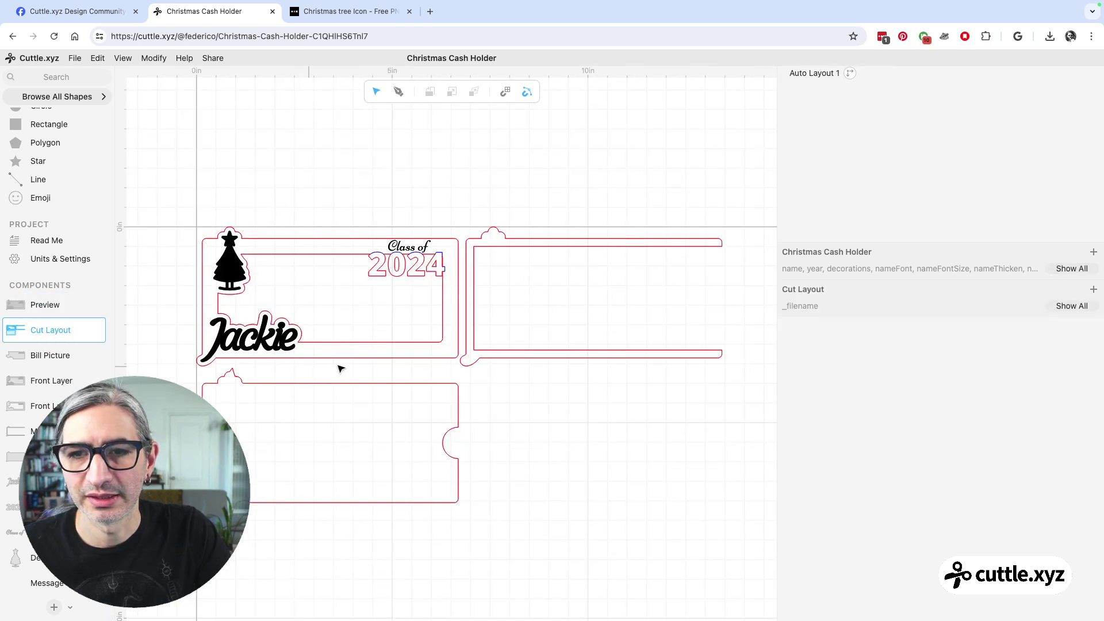
Step: Show all project parameters in Cut Layout and set the decorations option to Layer Cap and Name
left_click(1069, 269)
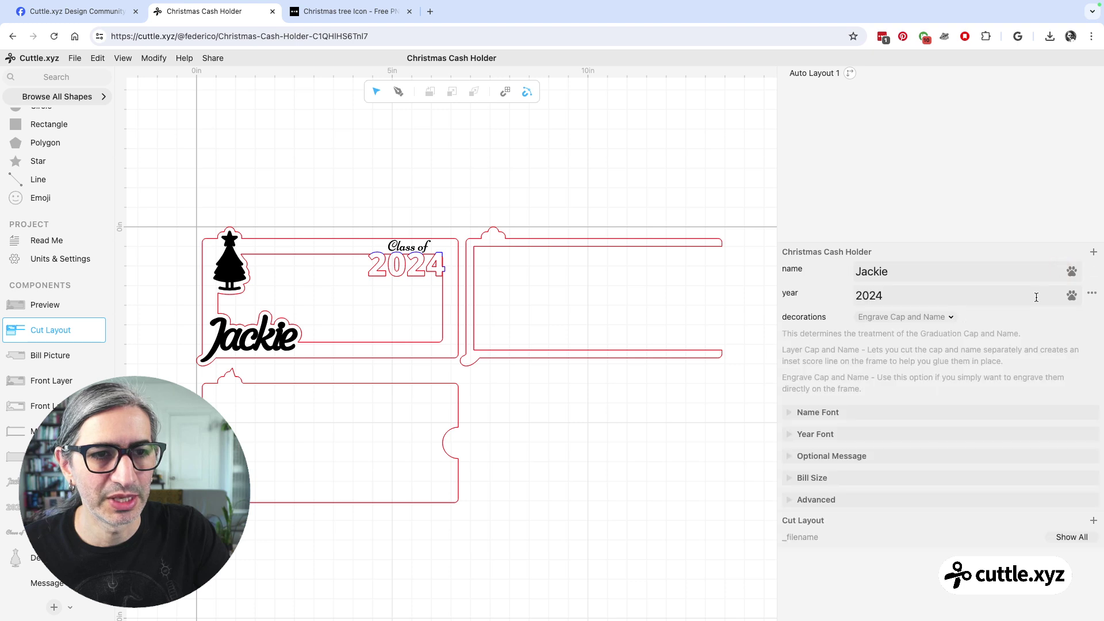
left_click(936, 321)
left_click(918, 301)
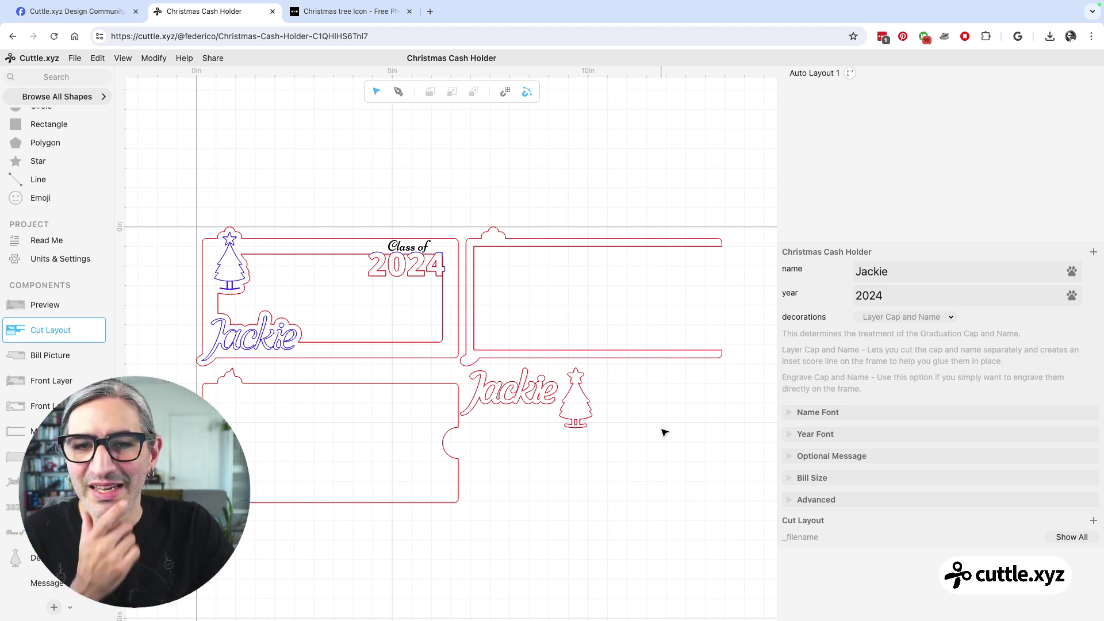
left_click(426, 245)
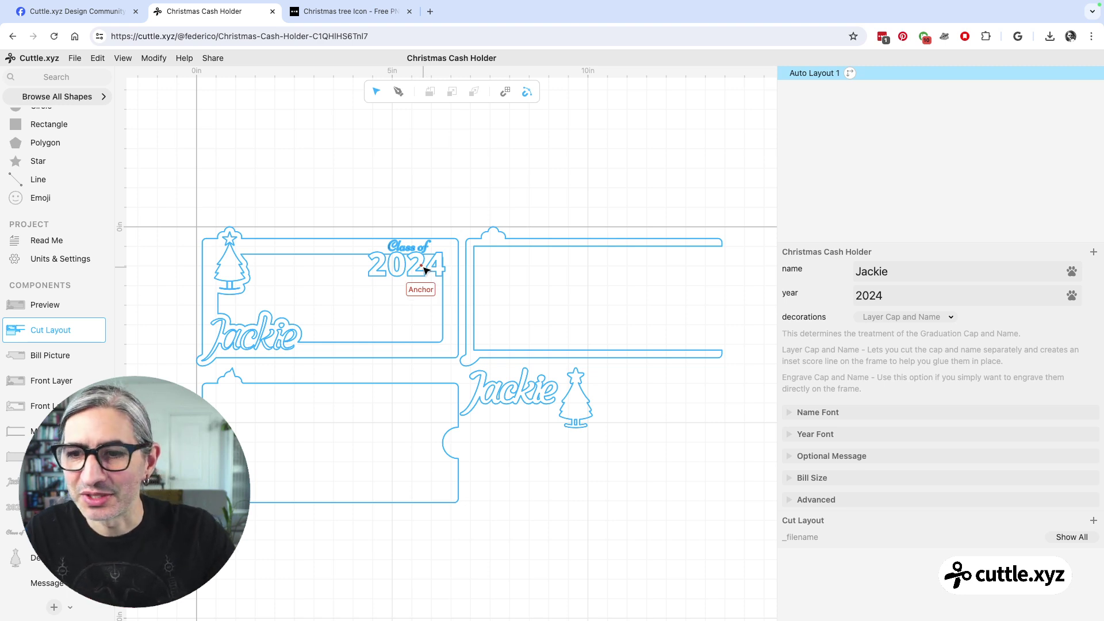
left_click(157, 294)
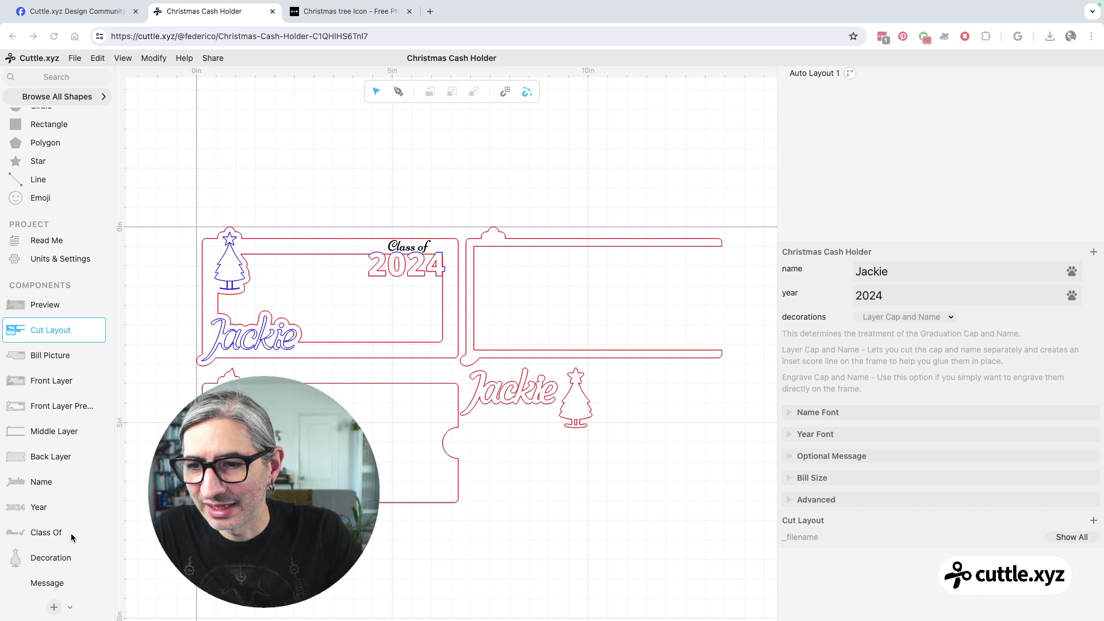
Step: In the Class Of component, change the Text Within Box wording to "Christmas"
left_click(55, 533)
double_click(54, 533)
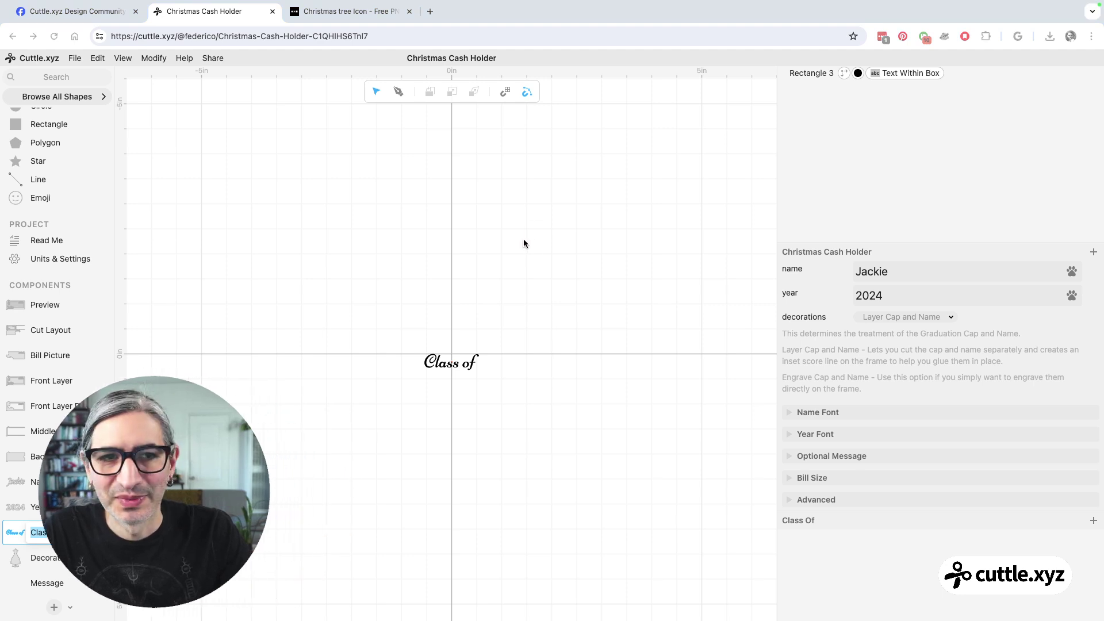
left_click(464, 362)
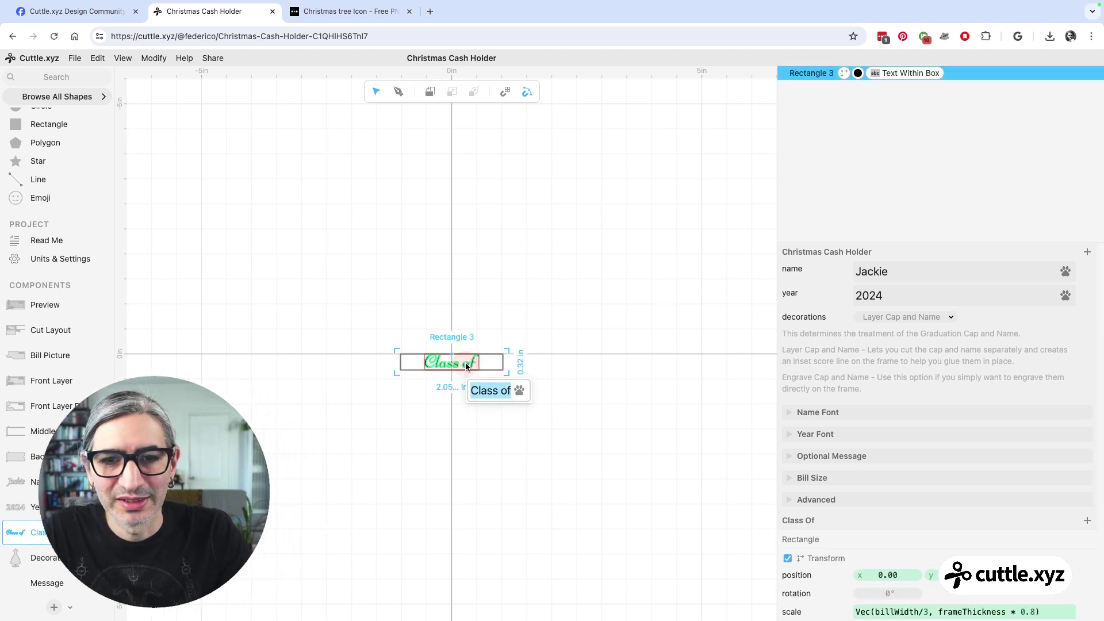
left_click(888, 76)
left_click(889, 76)
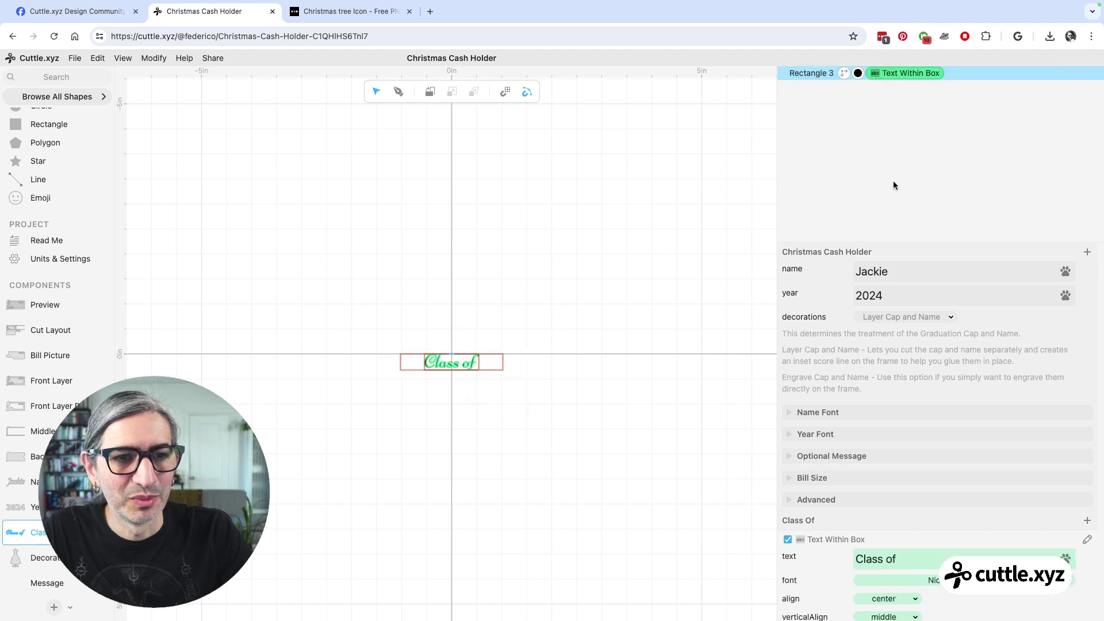
left_click(878, 255)
left_click_drag(904, 327, 846, 328)
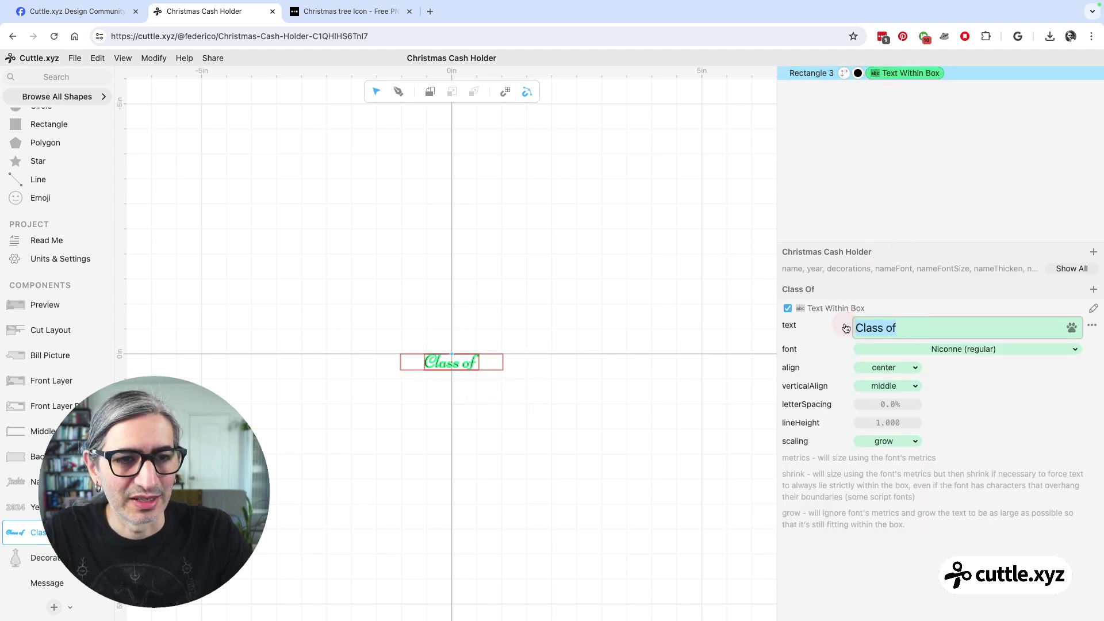
type("Christ")
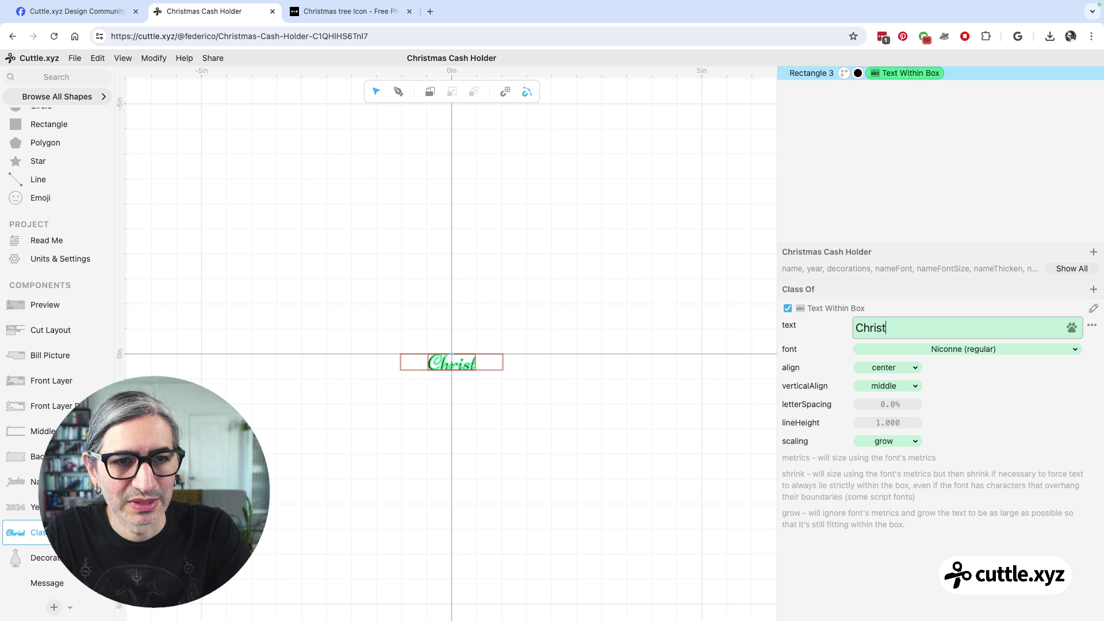
type("mas")
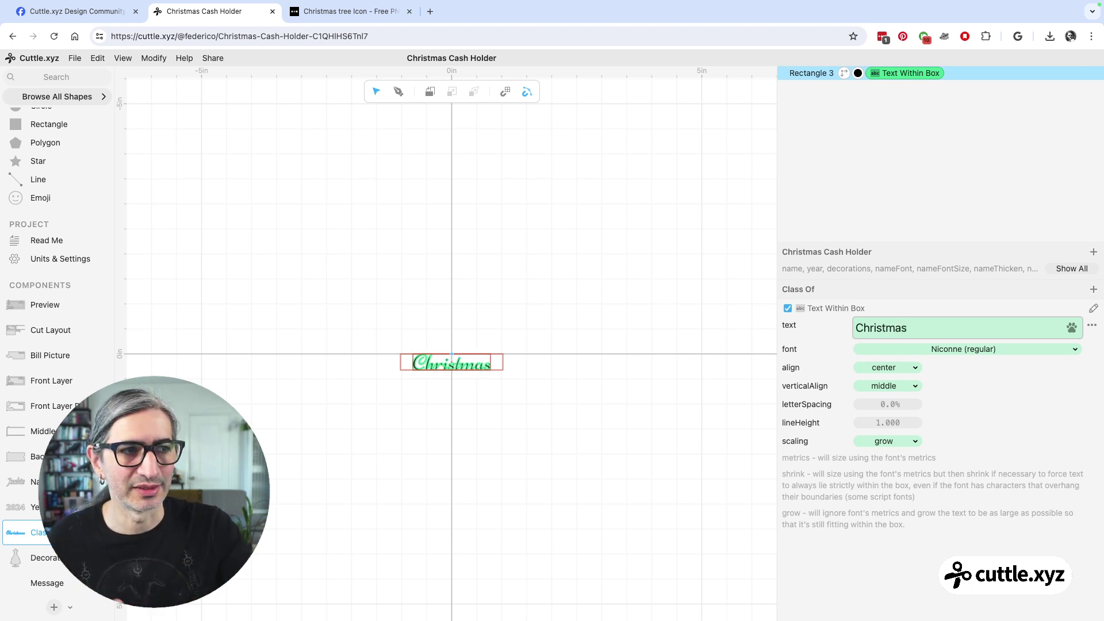
left_click(438, 291)
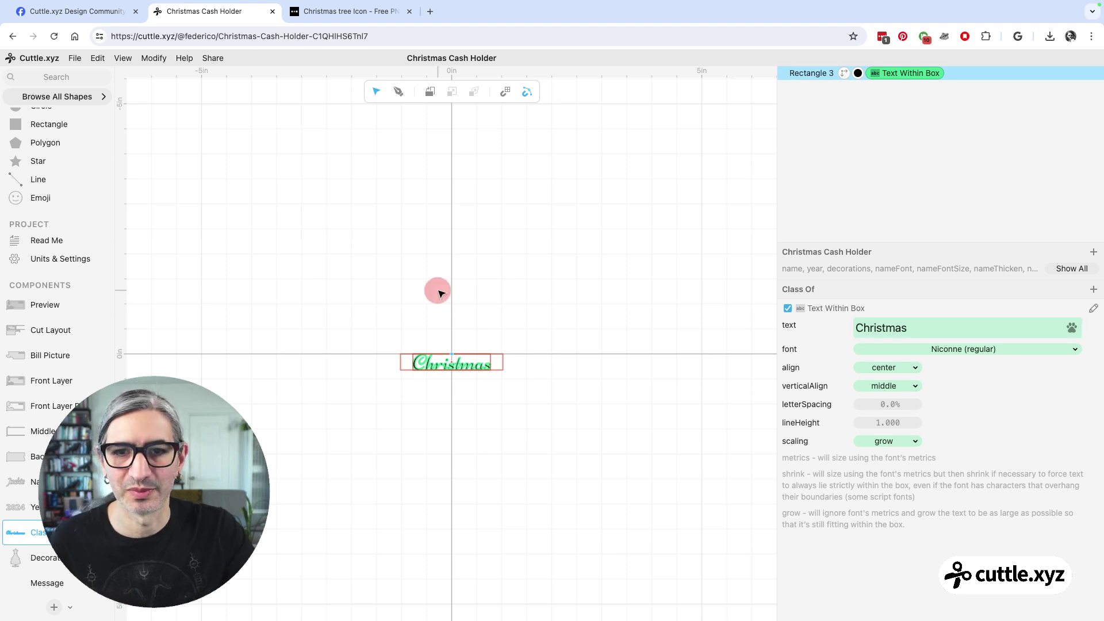
Step: Check the new heading text in Preview and look at the project's Year Font settings
left_click(60, 306)
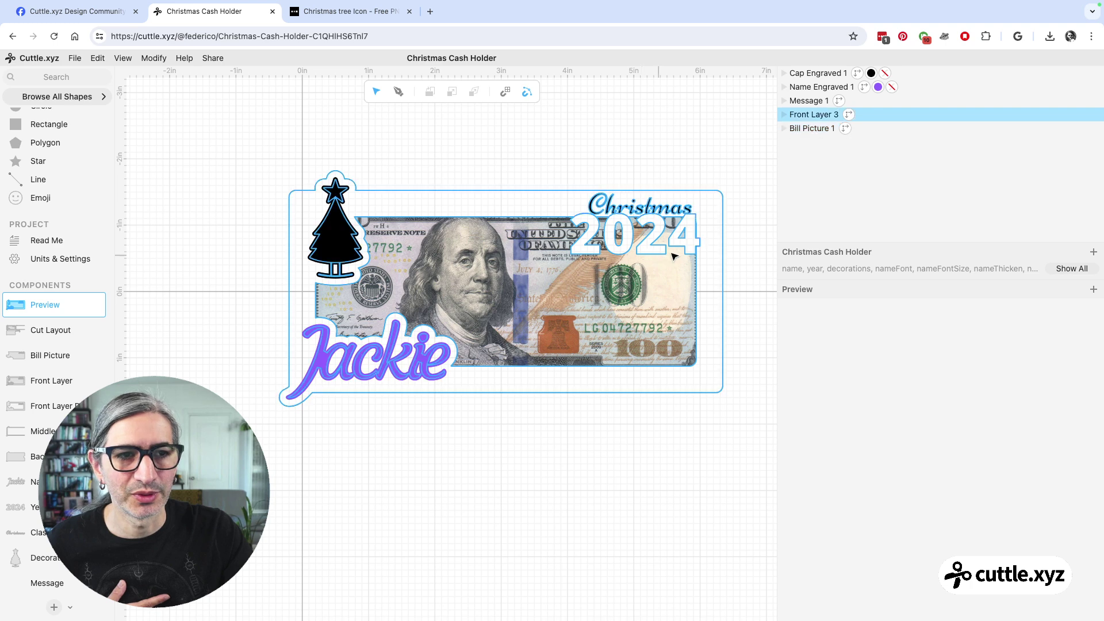
left_click(1066, 269)
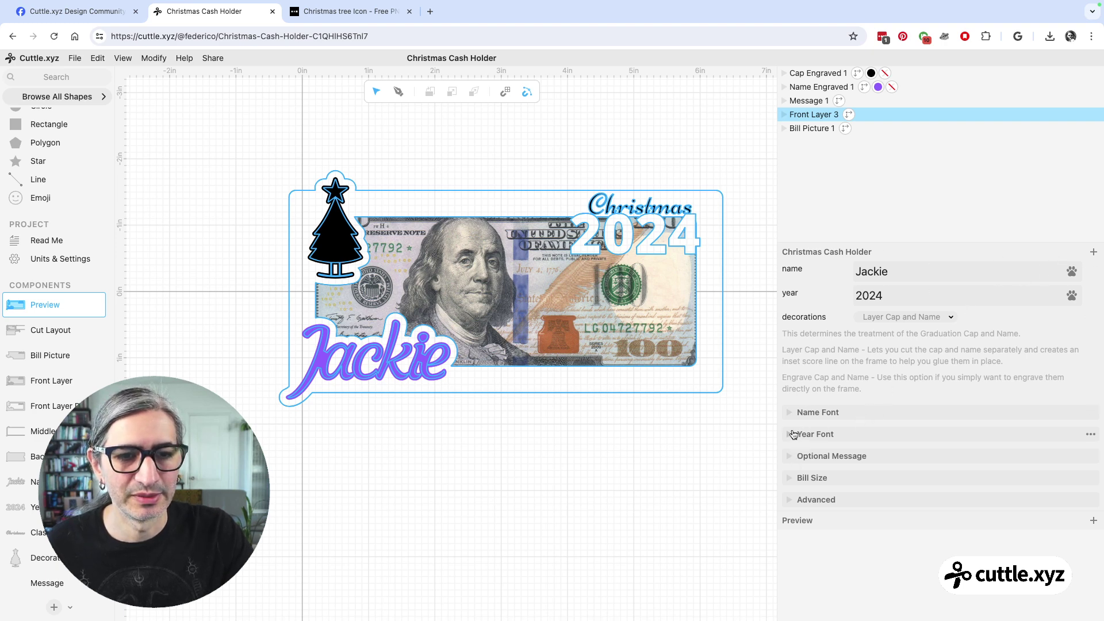
left_click(794, 434)
left_click_drag(970, 504, 973, 504)
left_click(747, 412)
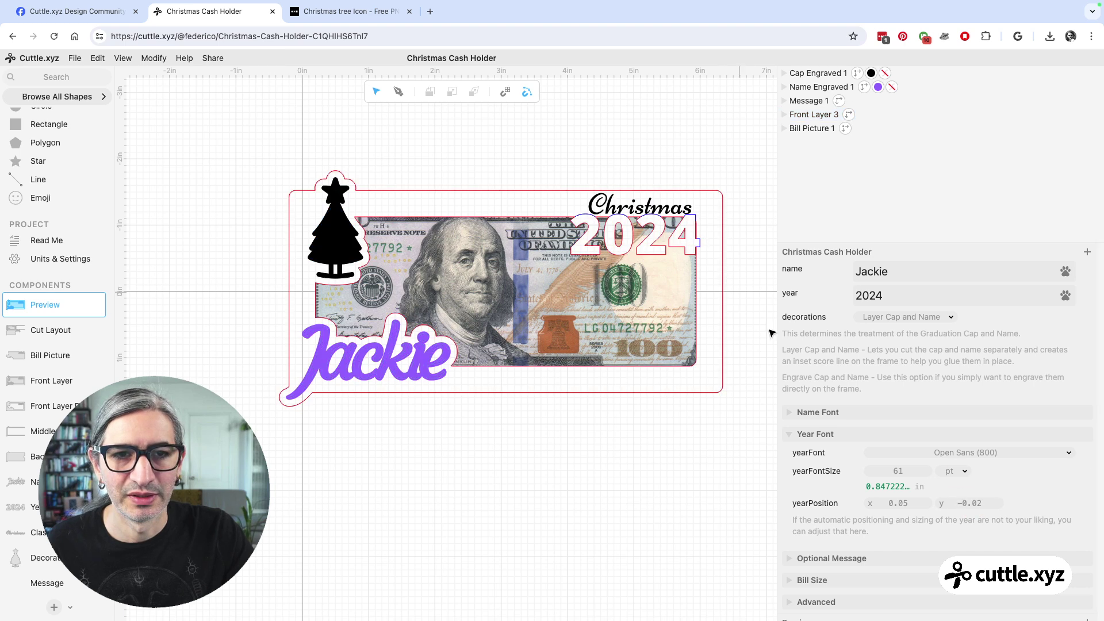
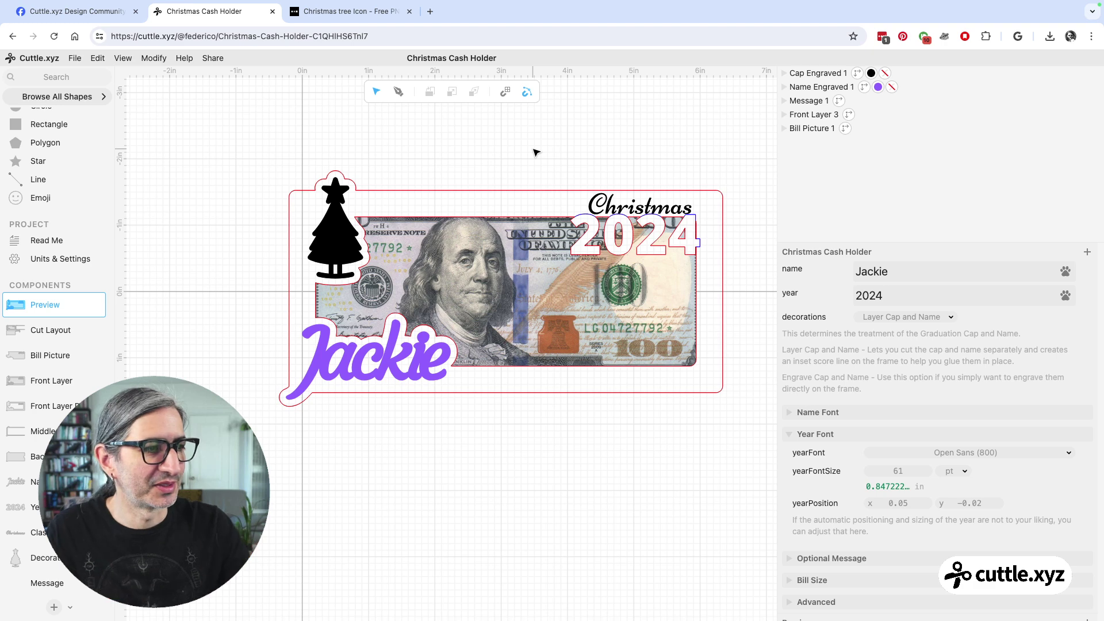
Step: Switch to the Noun Project browser tab and search its icons for "santa claus"
left_click(371, 11)
left_click(498, 109)
type("santa")
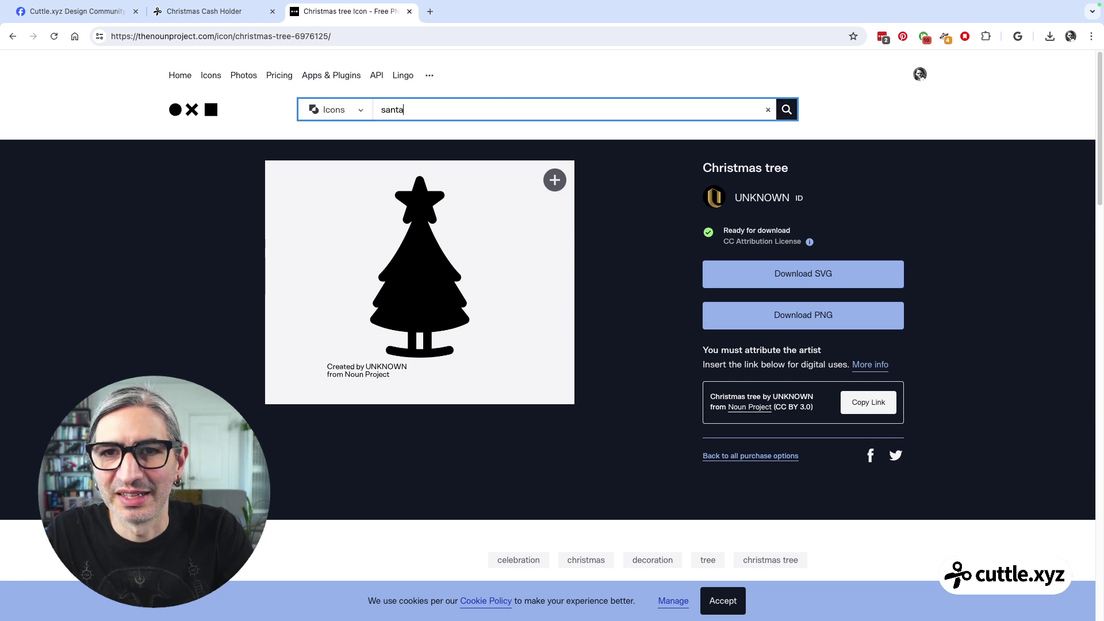
type(" claus")
key("Return")
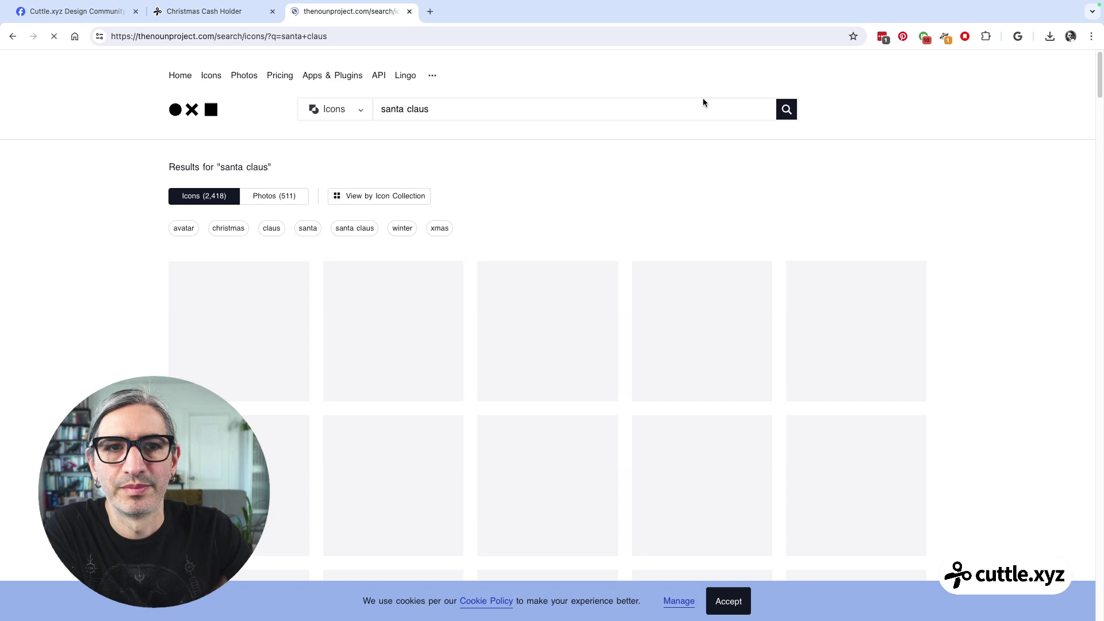
Step: Browse the "santa claus" icon results for a Santa design to use as a decoration
scroll(651, 171, "down", 1)
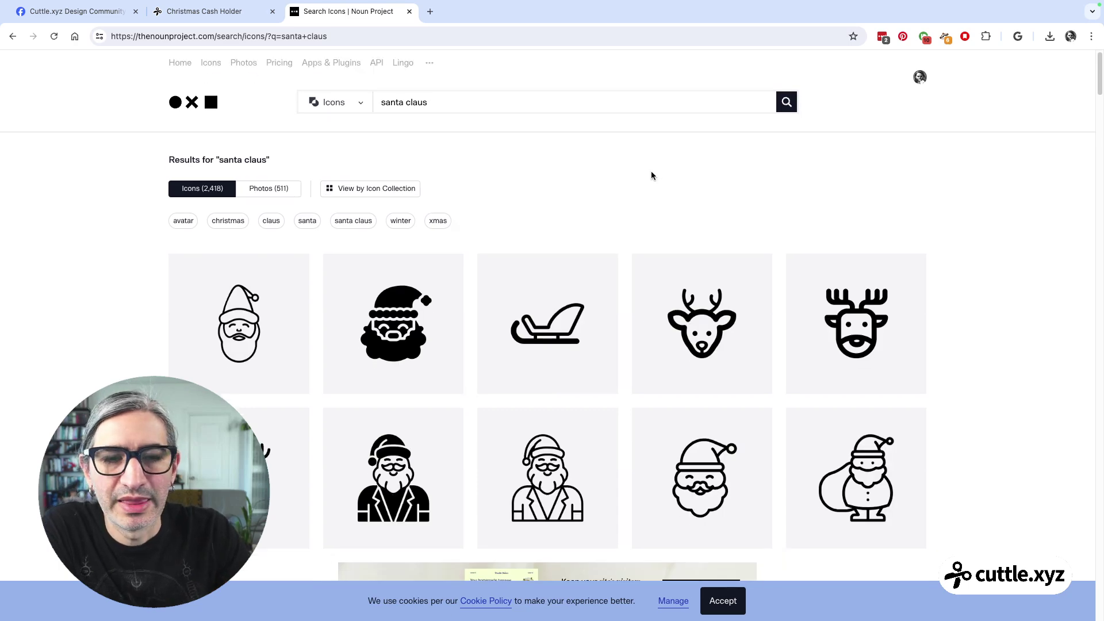
scroll(651, 175, "down", 5)
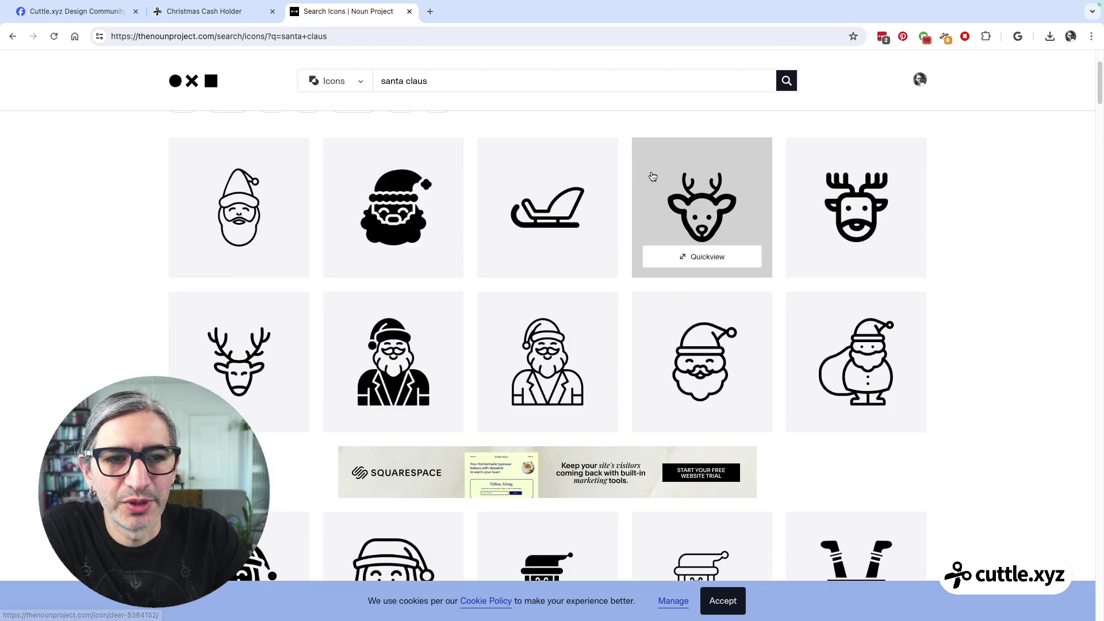
scroll(654, 177, "down", 4)
scroll(974, 308, "down", 2)
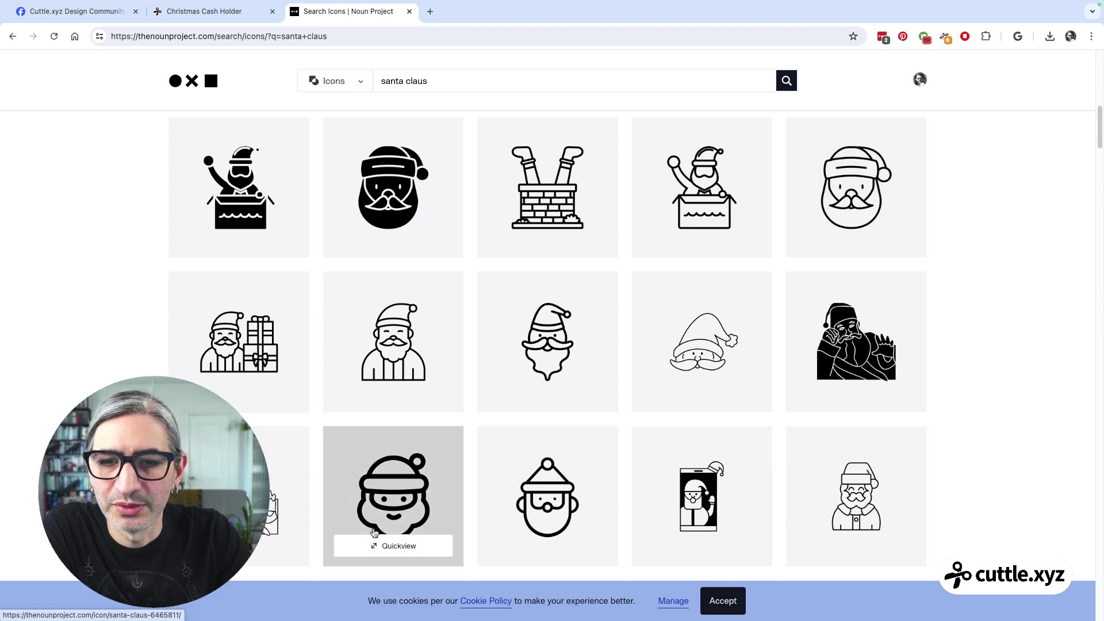
scroll(395, 437, "down", 3)
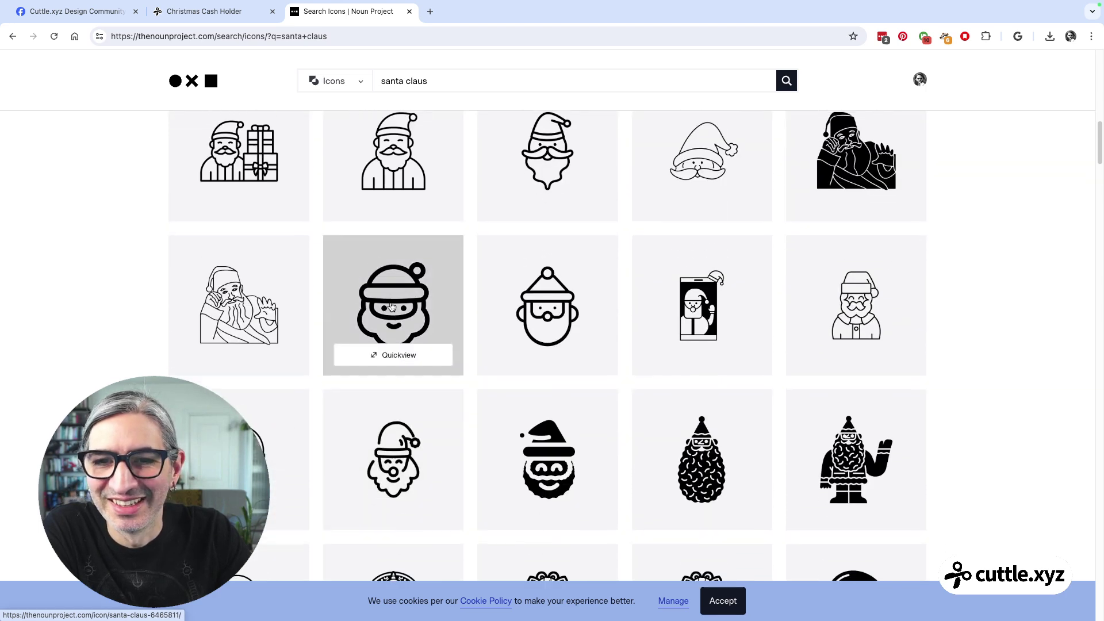
scroll(393, 306, "down", 5)
scroll(393, 308, "down", 9)
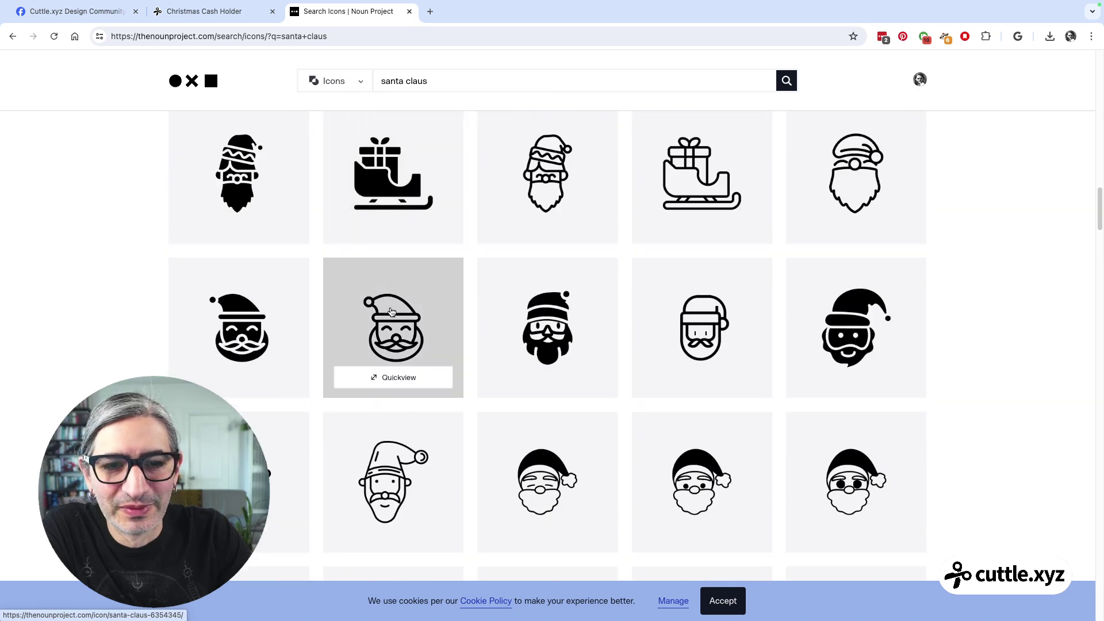
scroll(390, 311, "down", 10)
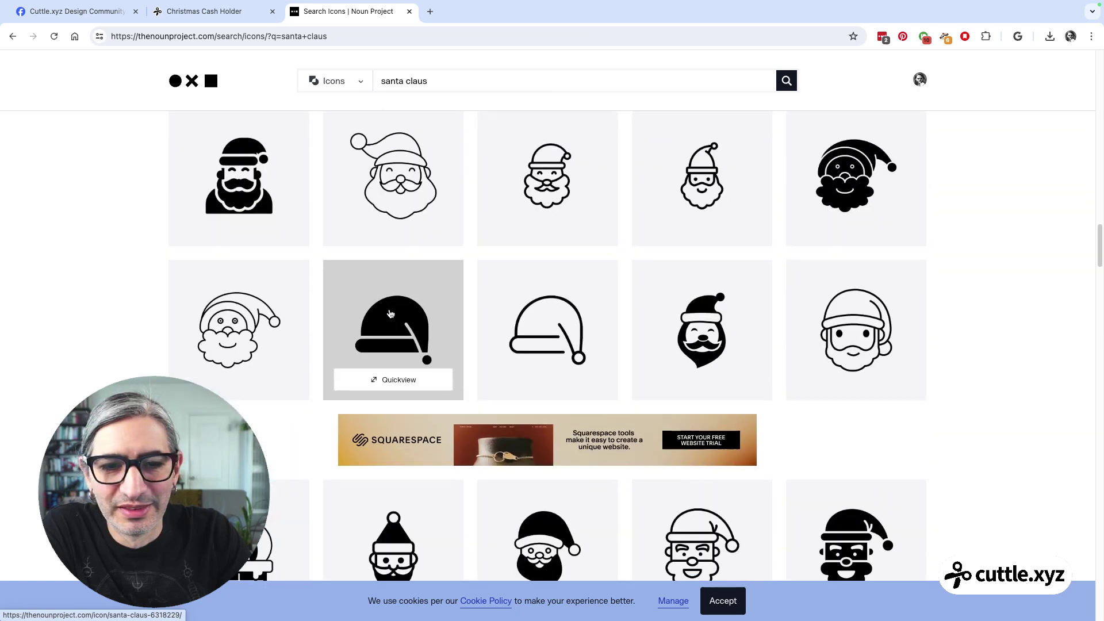
scroll(390, 313, "down", 2)
scroll(391, 313, "up", 5)
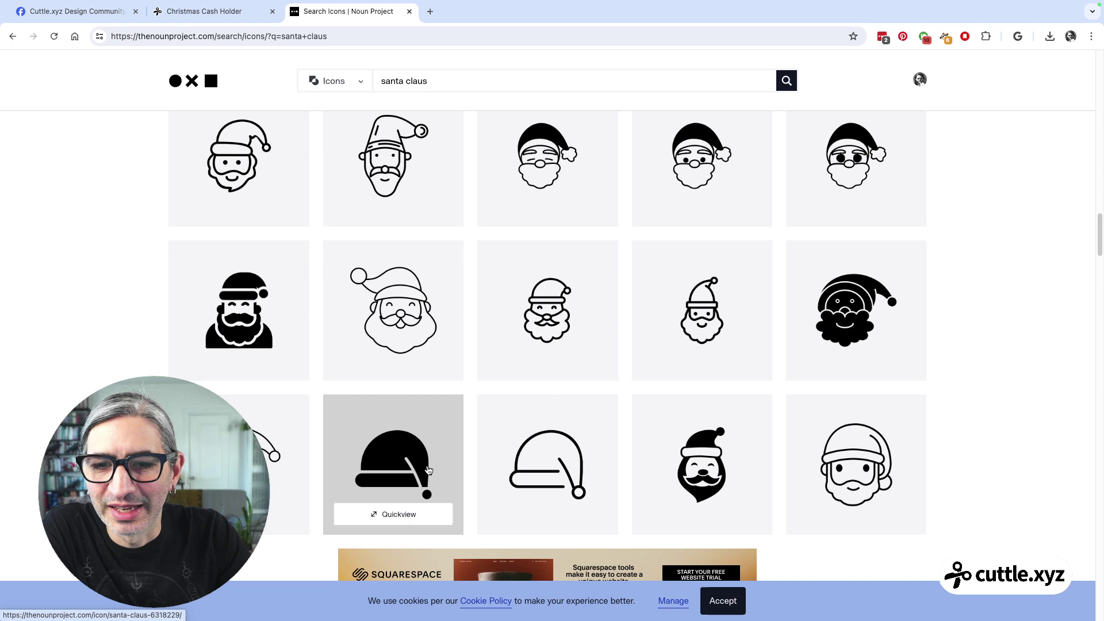
scroll(405, 407, "down", 5)
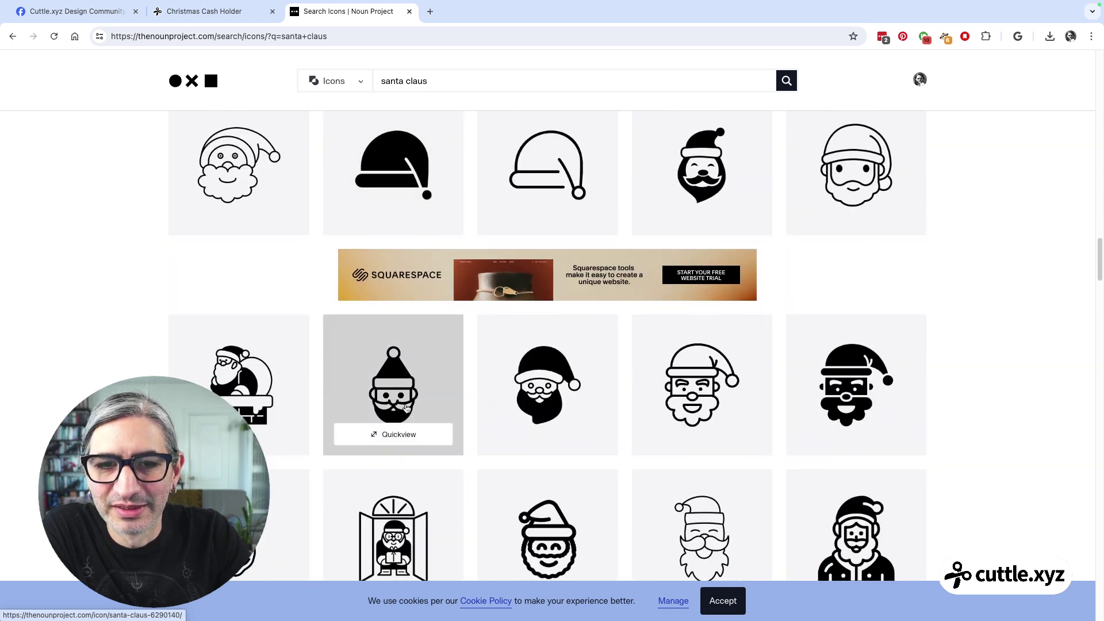
scroll(406, 407, "down", 15)
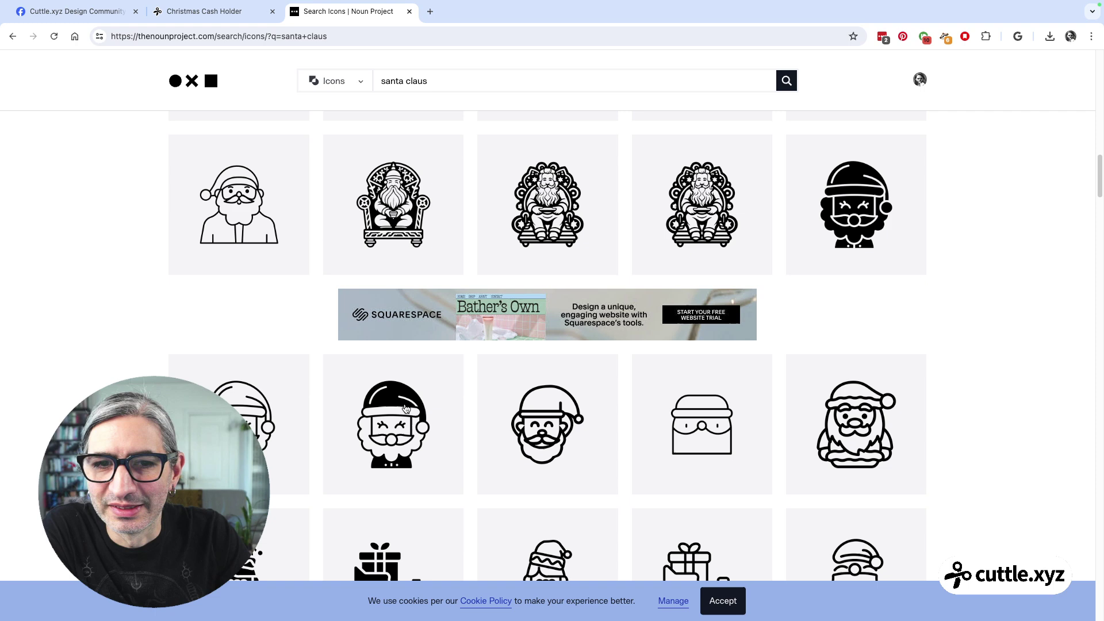
scroll(948, 364, "down", 5)
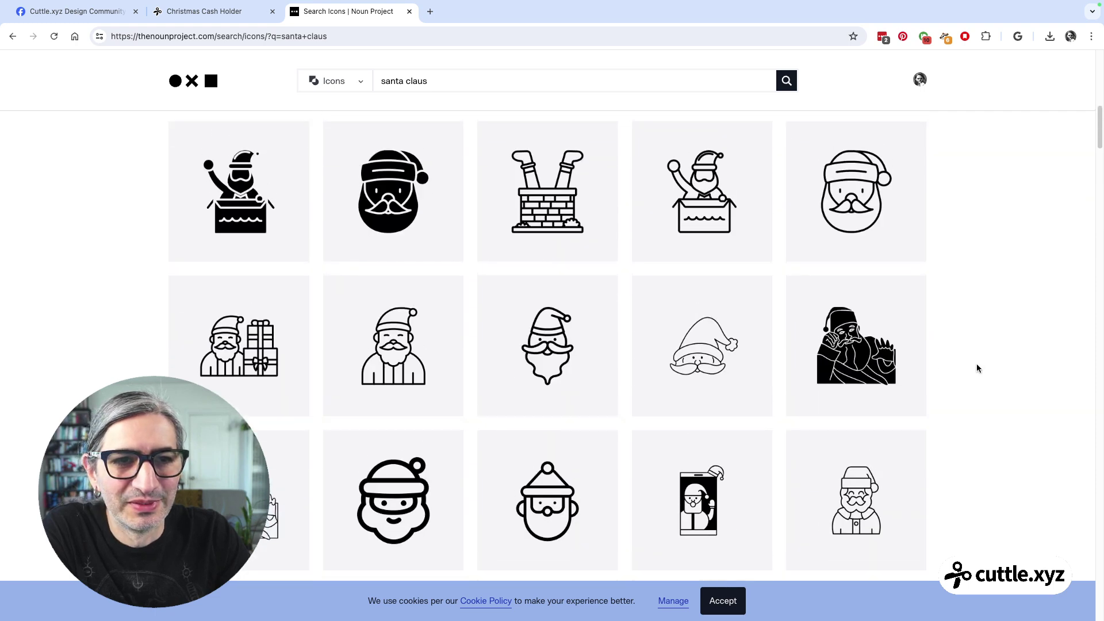
scroll(832, 280, "up", 2)
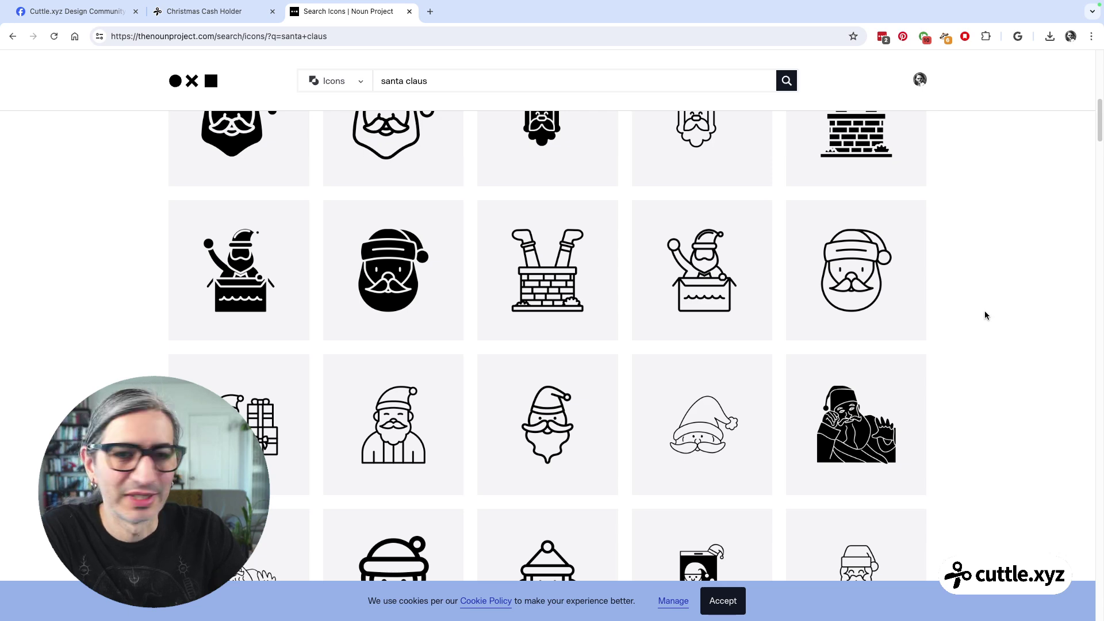
scroll(984, 315, "down", 3)
scroll(981, 317, "down", 4)
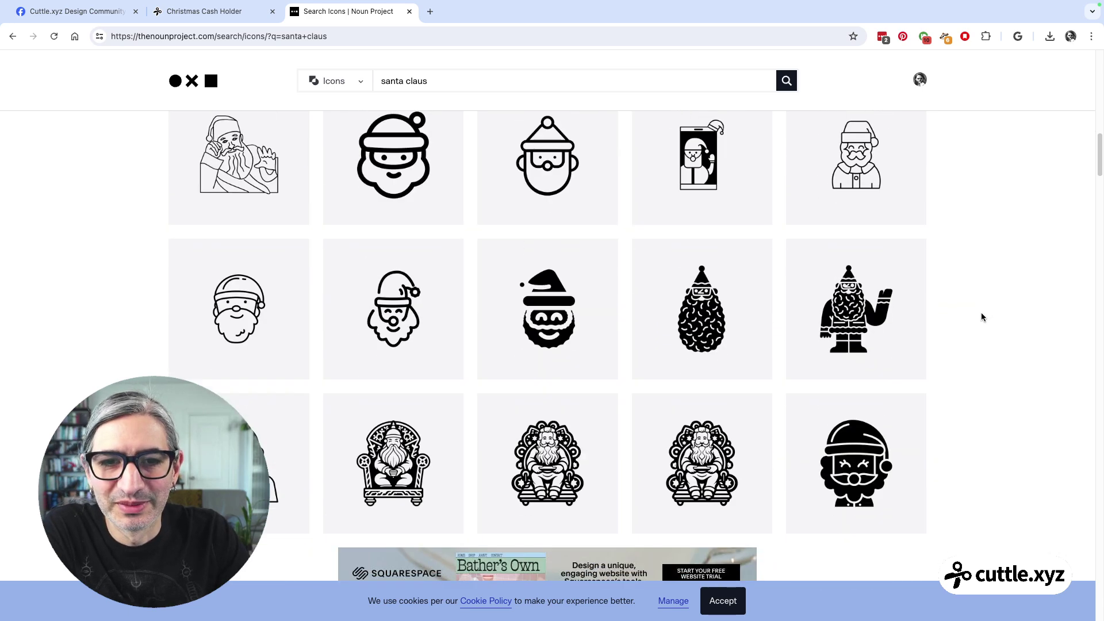
scroll(981, 316, "down", 7)
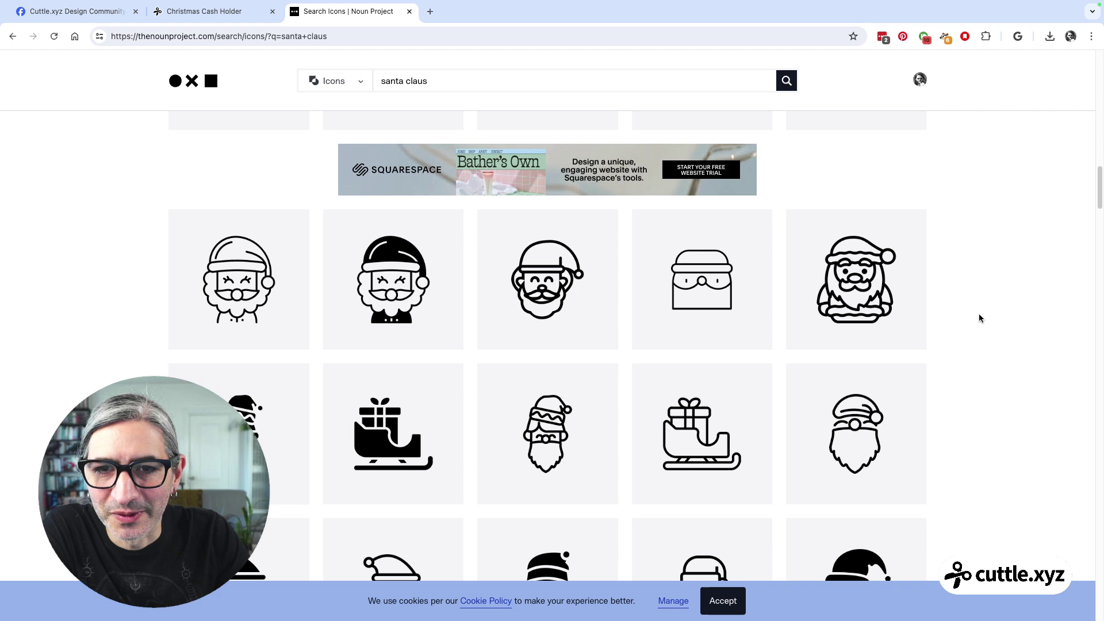
scroll(979, 315, "down", 6)
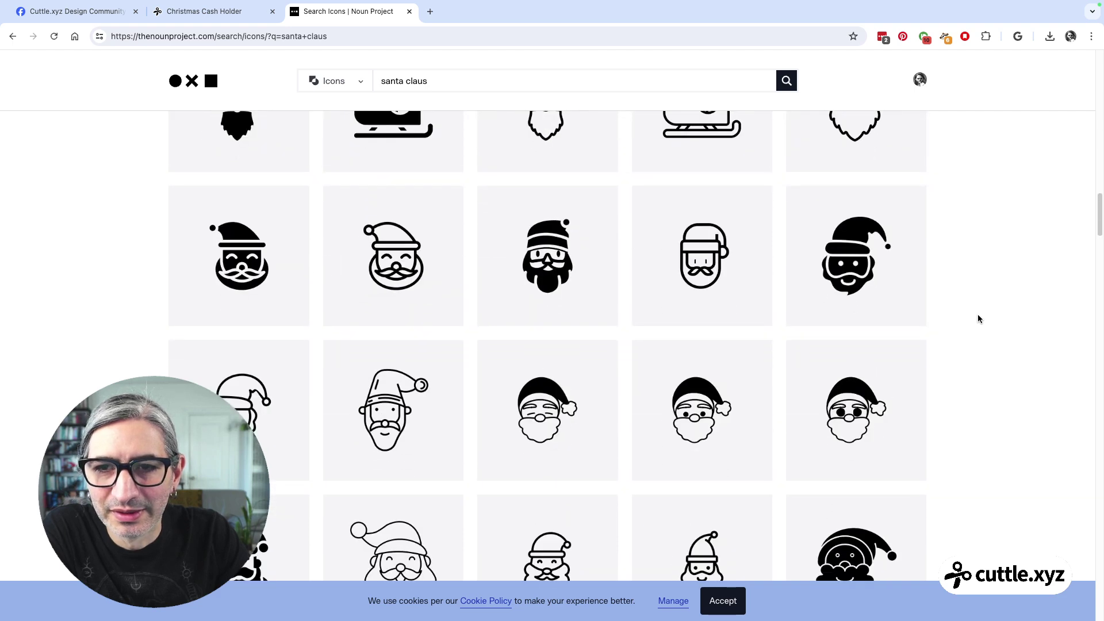
scroll(978, 314, "down", 6)
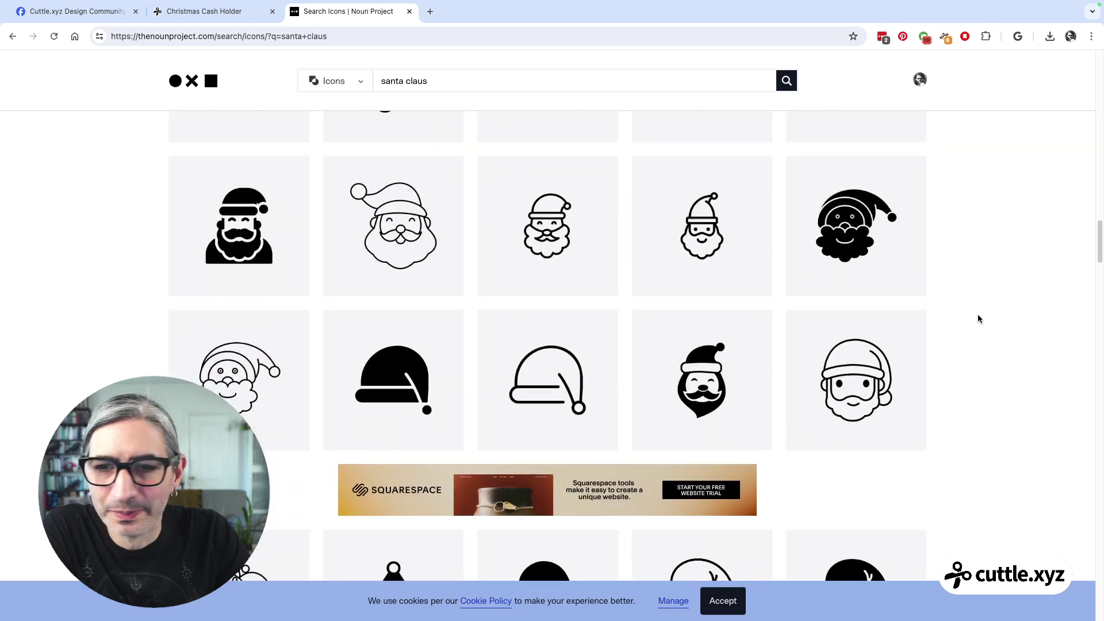
scroll(979, 318, "down", 7)
scroll(978, 319, "down", 6)
scroll(978, 314, "down", 1)
mouse_move(595, 282)
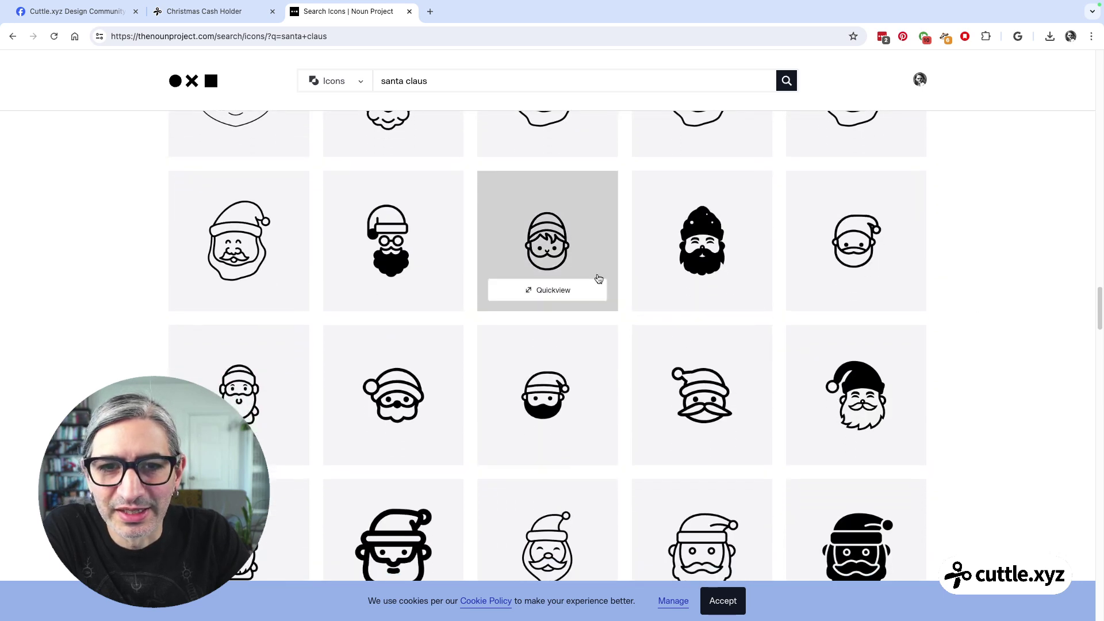
scroll(978, 338, "down", 5)
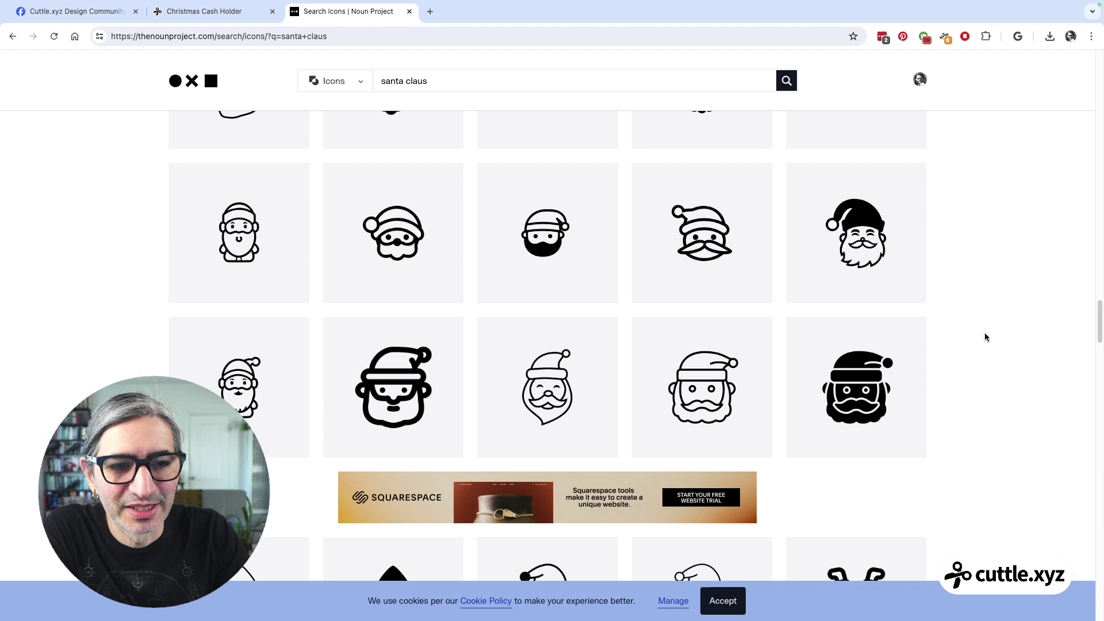
scroll(981, 338, "down", 4)
scroll(980, 339, "down", 2)
scroll(979, 339, "down", 6)
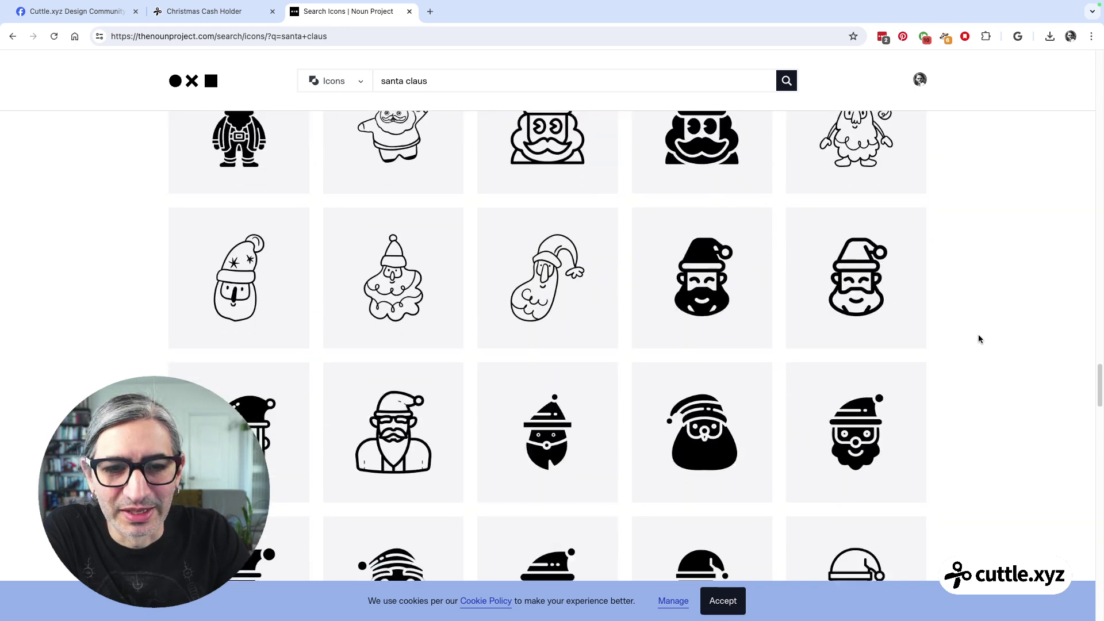
scroll(979, 339, "down", 5)
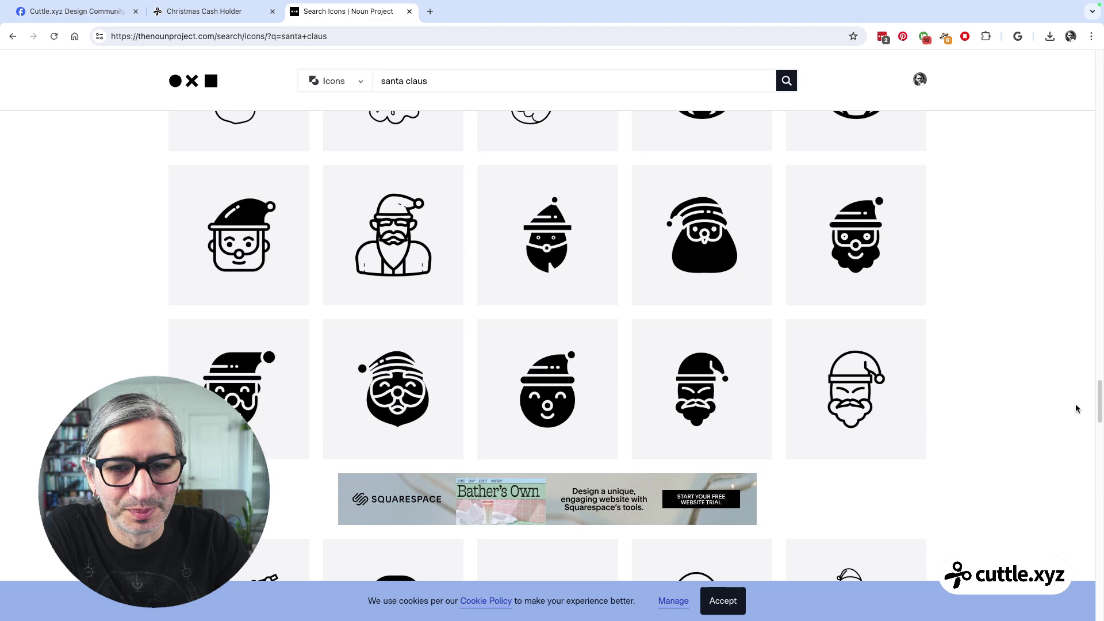
scroll(967, 370, "down", 3)
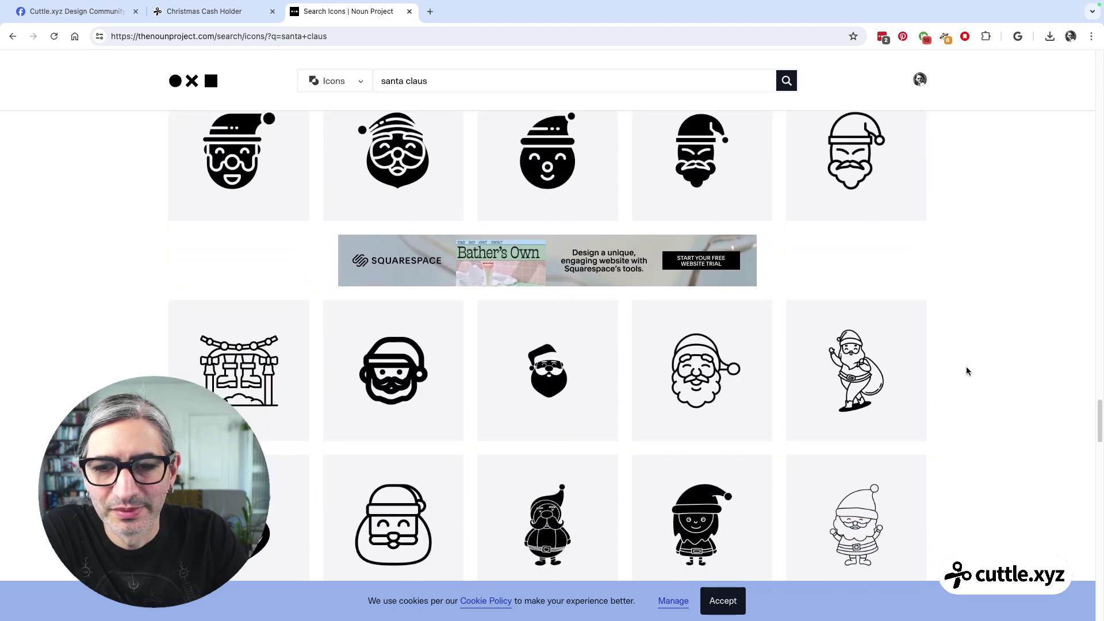
scroll(966, 371, "down", 1)
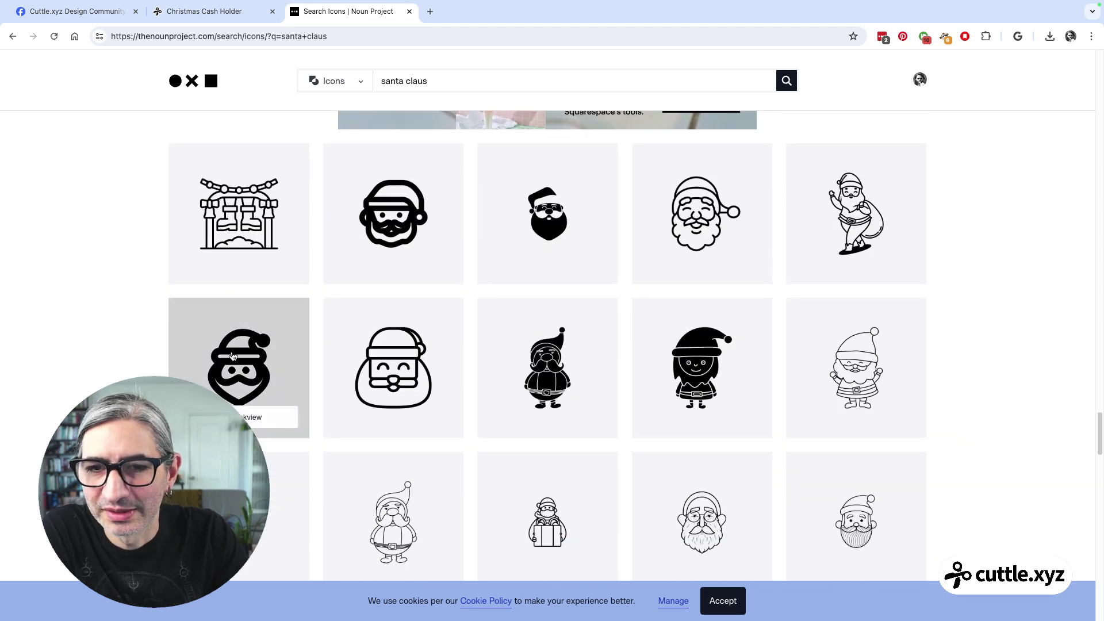
left_click_drag(1099, 432, 1071, 78)
scroll(958, 365, "down", 3)
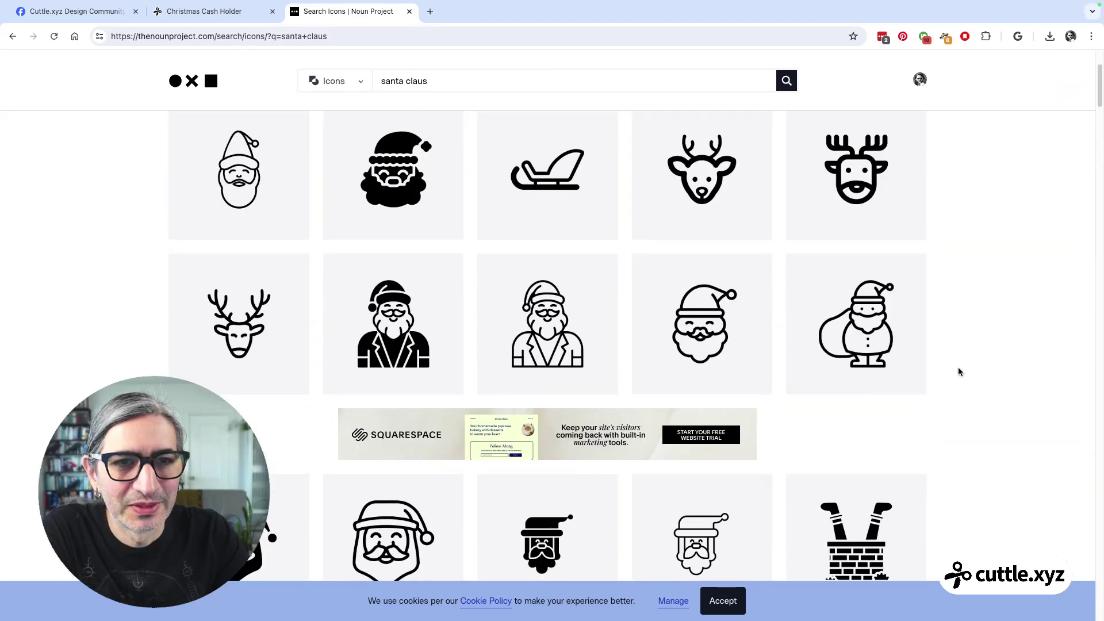
scroll(958, 373, "down", 6)
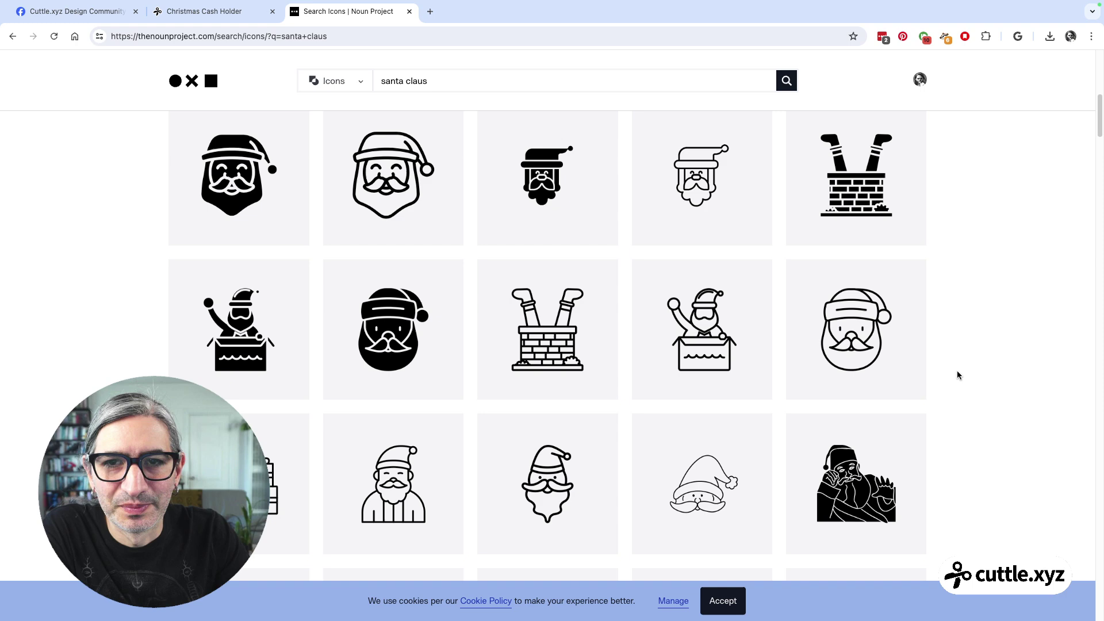
scroll(959, 375, "up", 8)
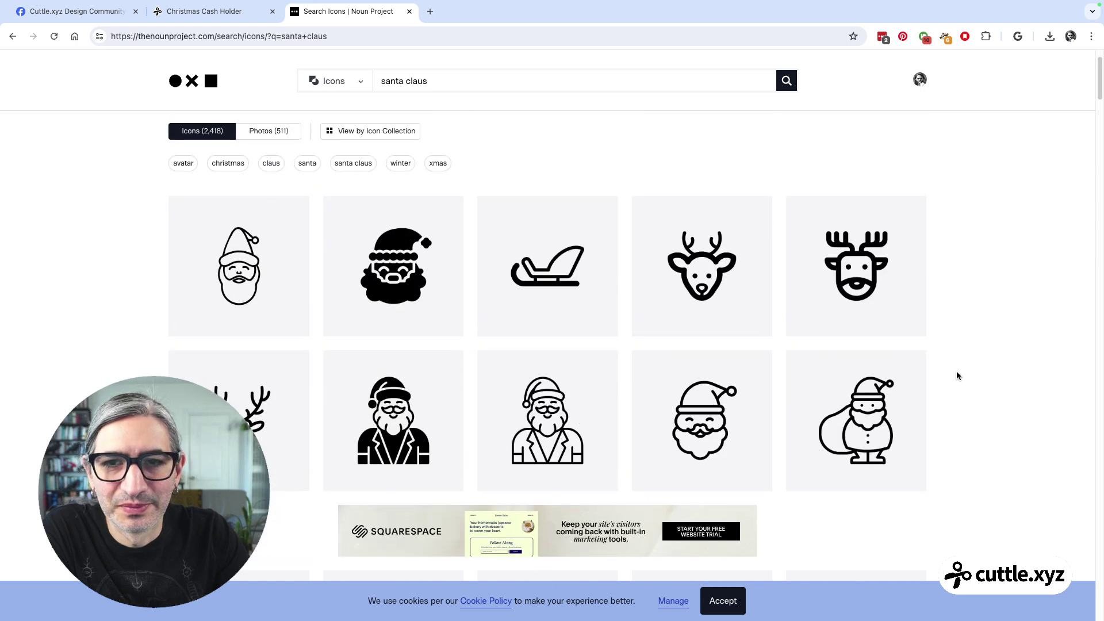
scroll(956, 374, "down", 10)
scroll(957, 375, "down", 3)
scroll(957, 375, "down", 1)
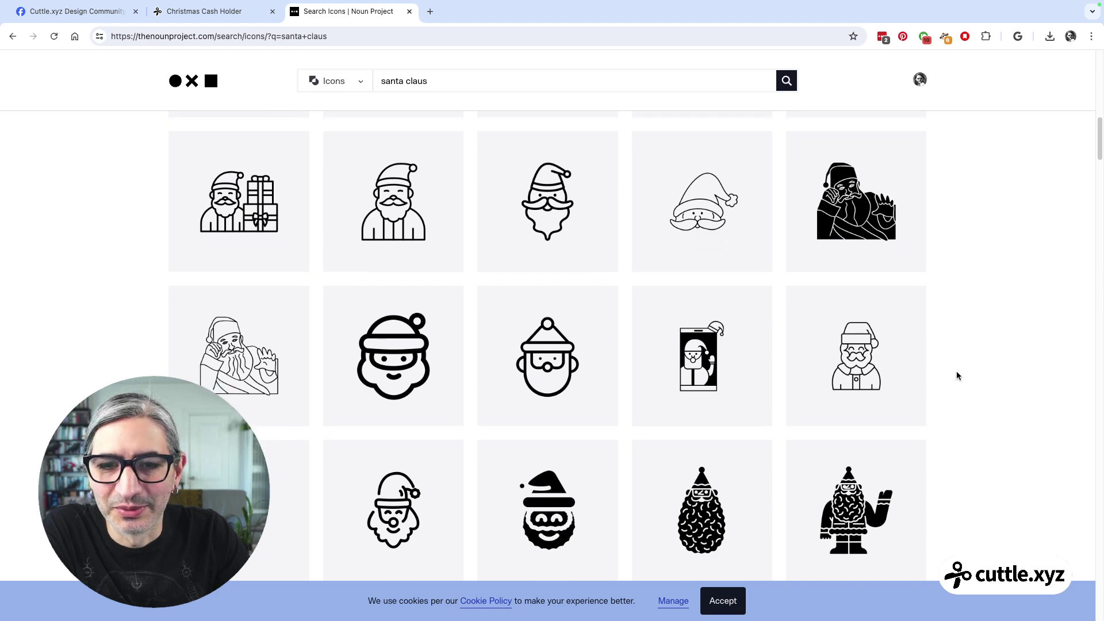
Step: Get the outlined Santa face icon with hat and moustache under the CC Attribution License and download it as SVG
scroll(956, 375, "up", 4)
mouse_move(867, 300)
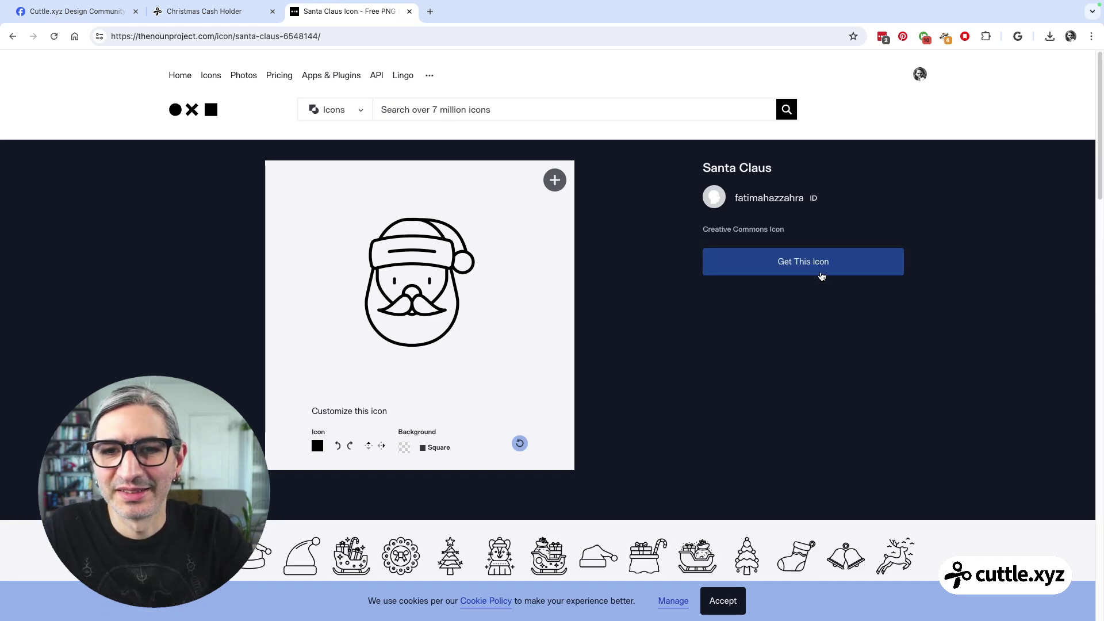
left_click(815, 269)
left_click(912, 337)
left_click(939, 407)
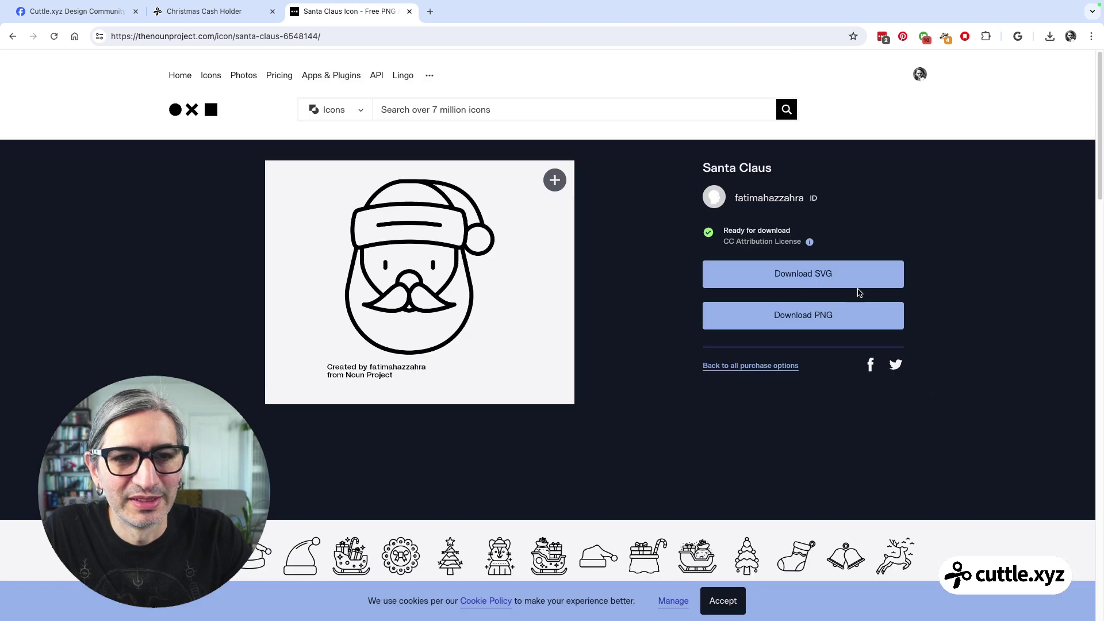
left_click(786, 277)
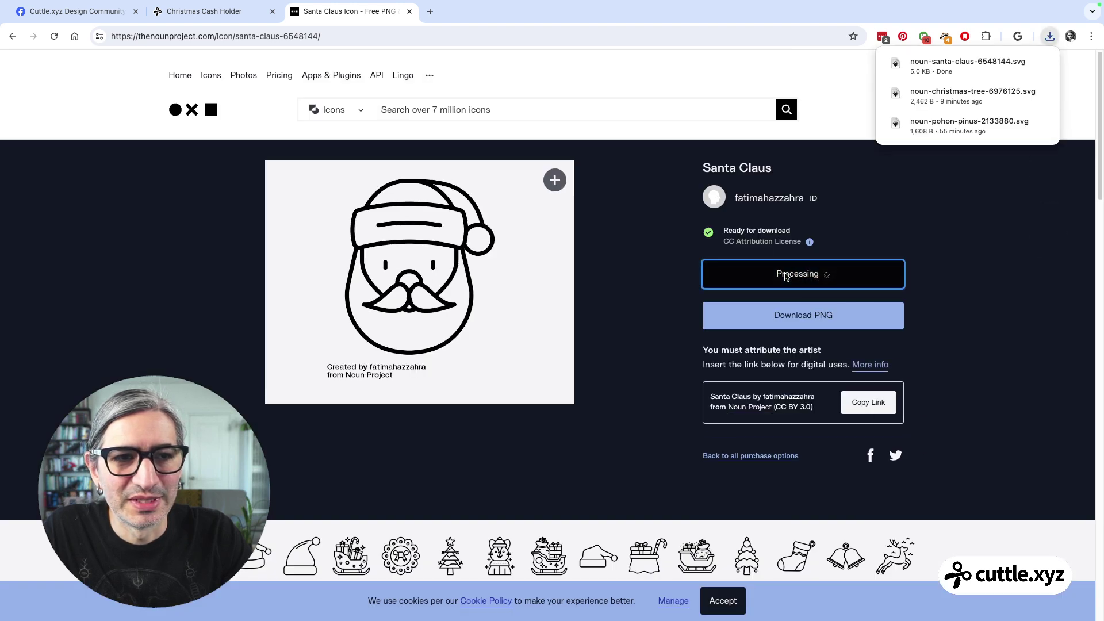
Step: Switch to the Cuttle browser tab and, in the decoration component, rename the tree shape as "Christmas tree" and hide it
left_click(217, 19)
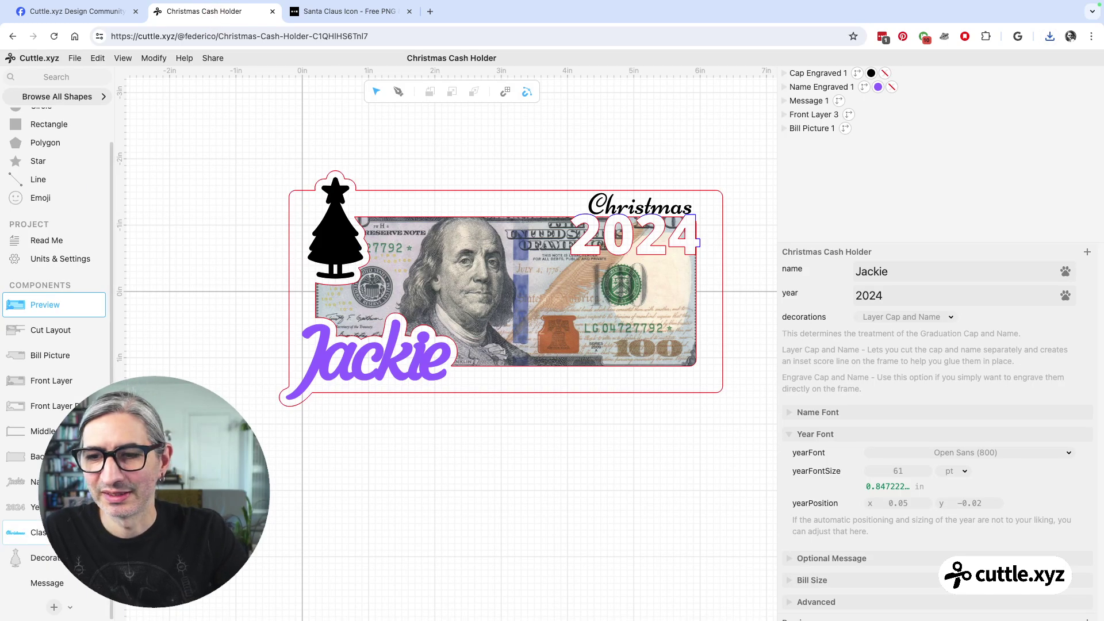
left_click(51, 555)
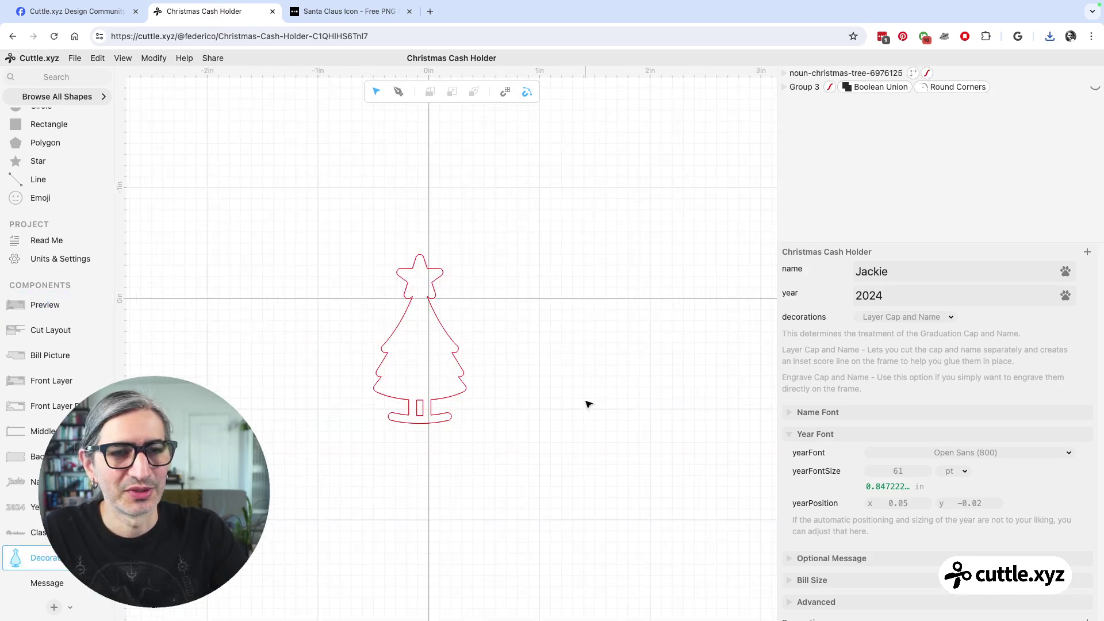
left_click(849, 75)
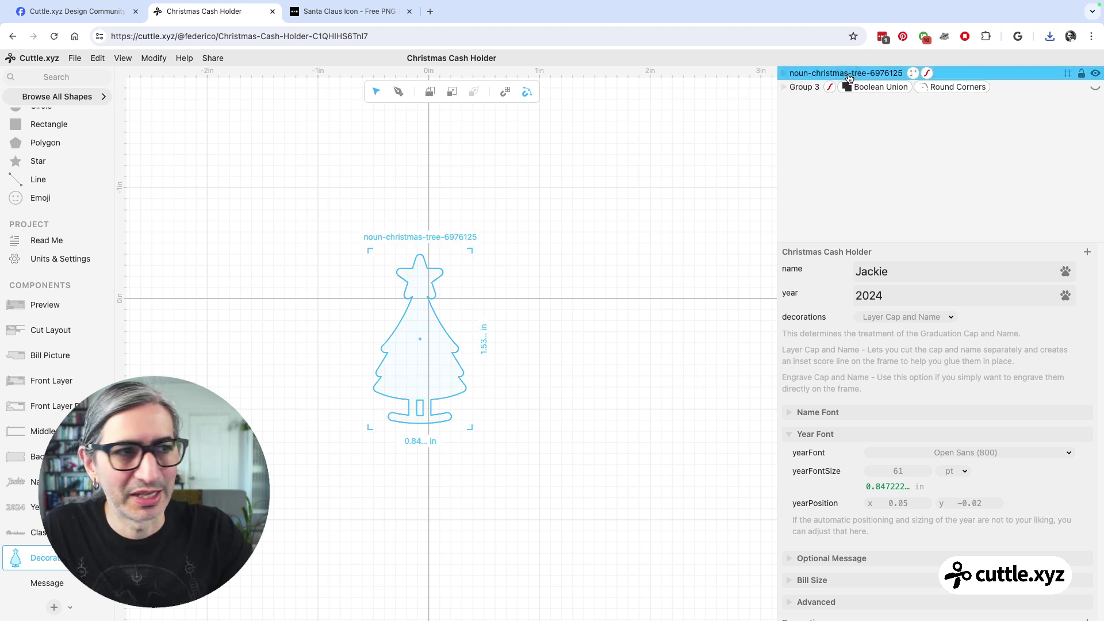
double_click(849, 75)
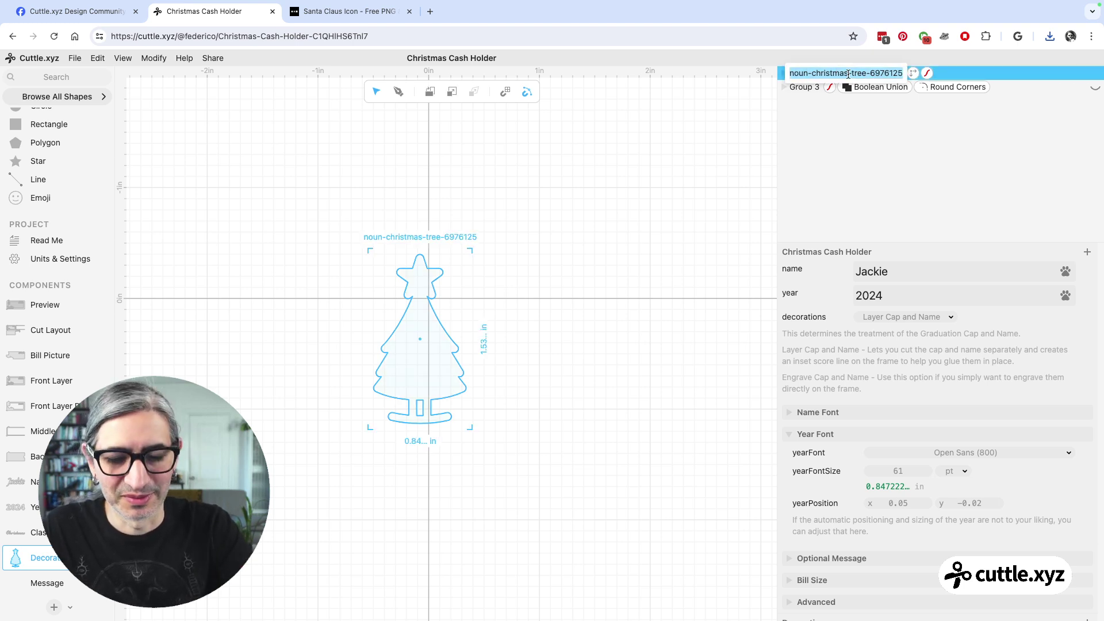
type("Christmas")
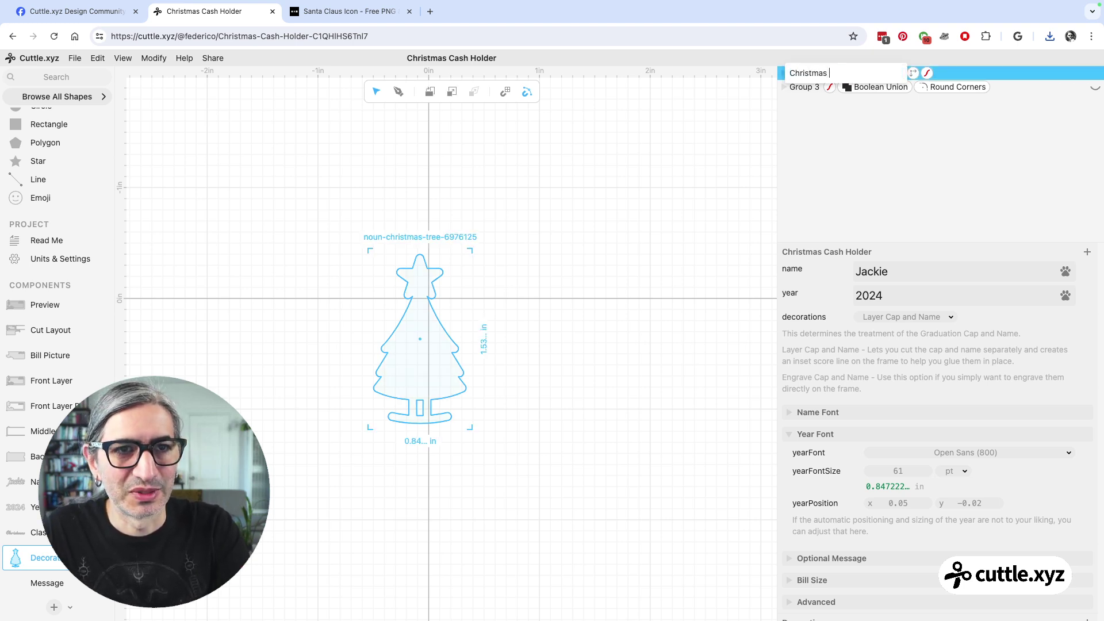
type(" tree")
key("Return")
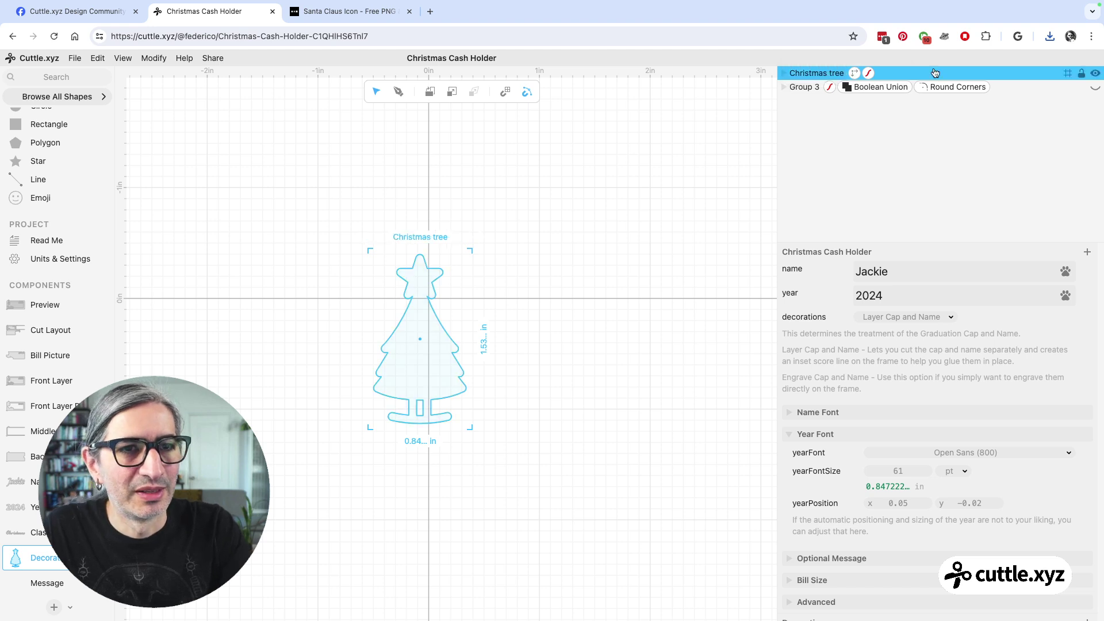
left_click(1096, 74)
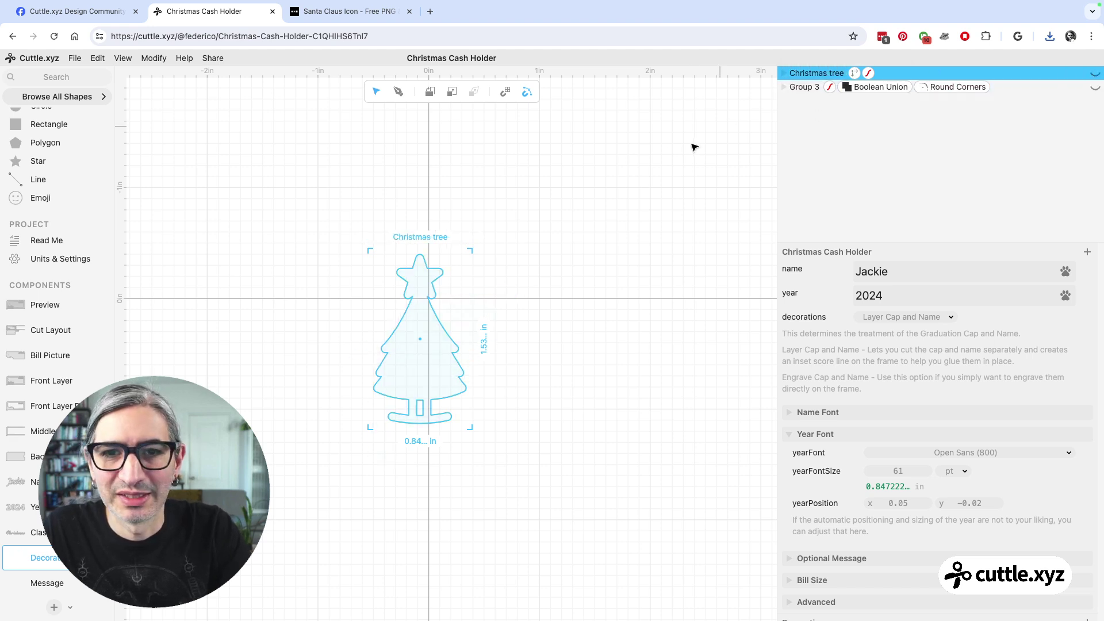
Step: Import the file noun-santa-claus-6548144.svg from Downloads into the Decoration component
left_click(75, 58)
left_click(99, 98)
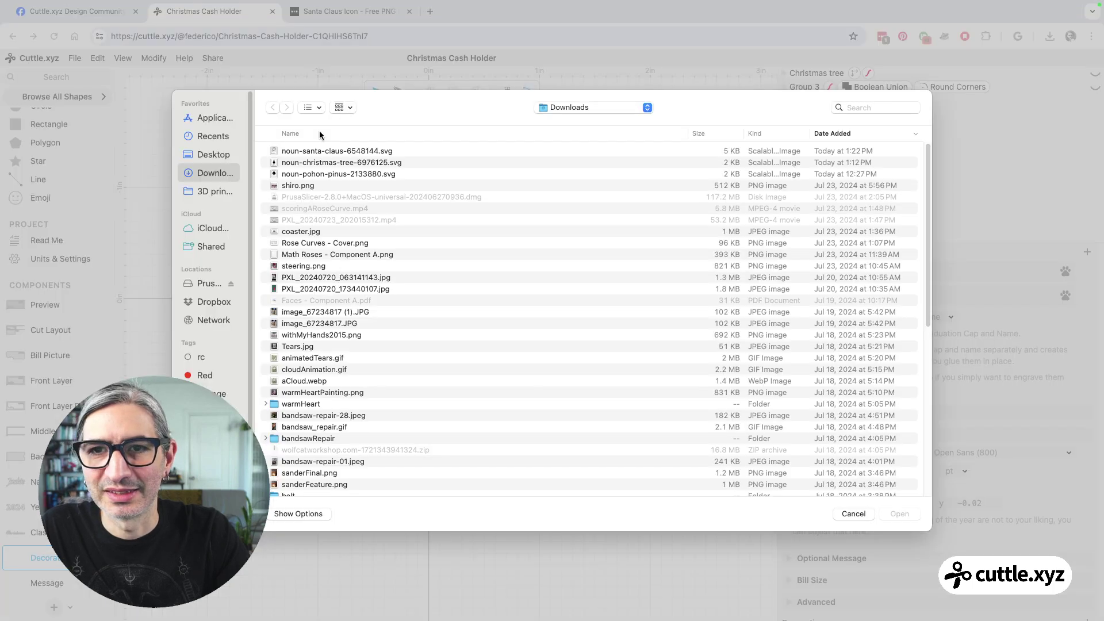
left_click(320, 151)
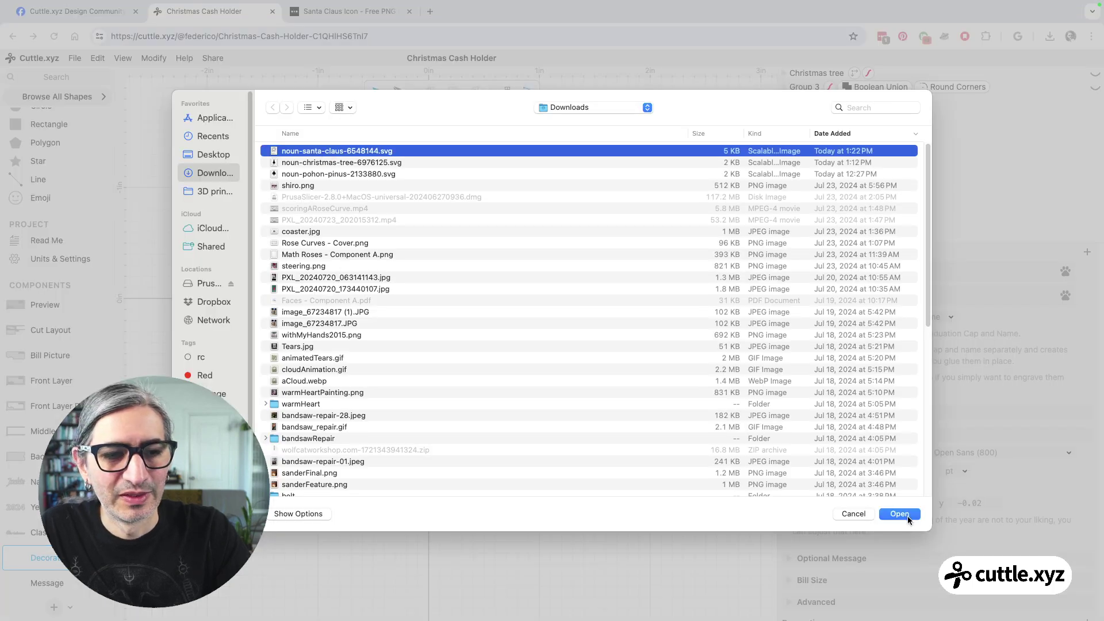
left_click(906, 514)
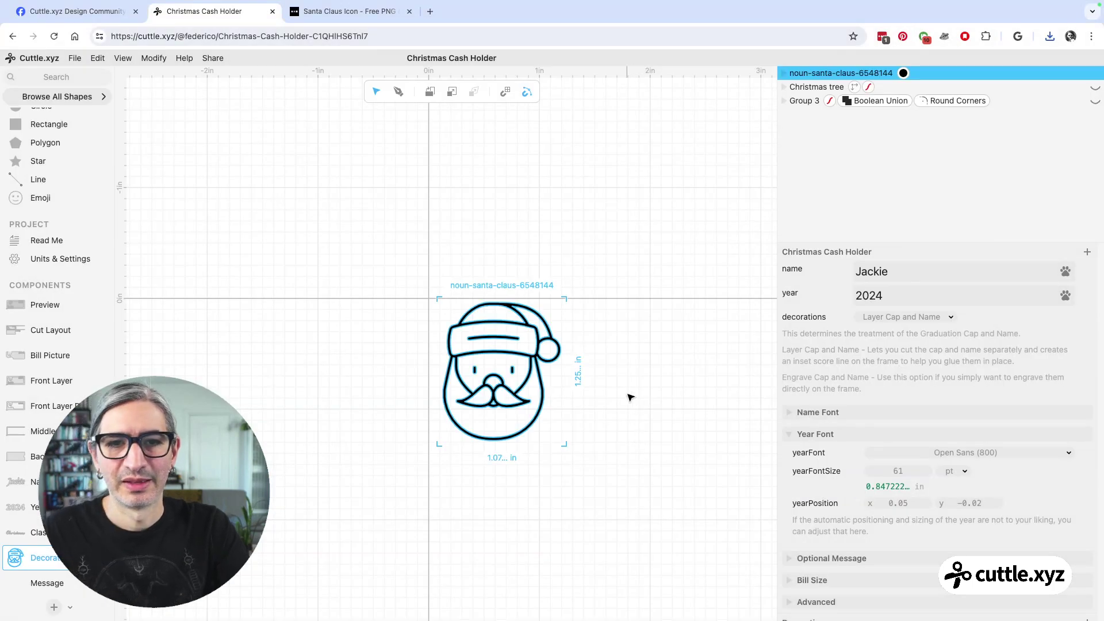
left_click(629, 396)
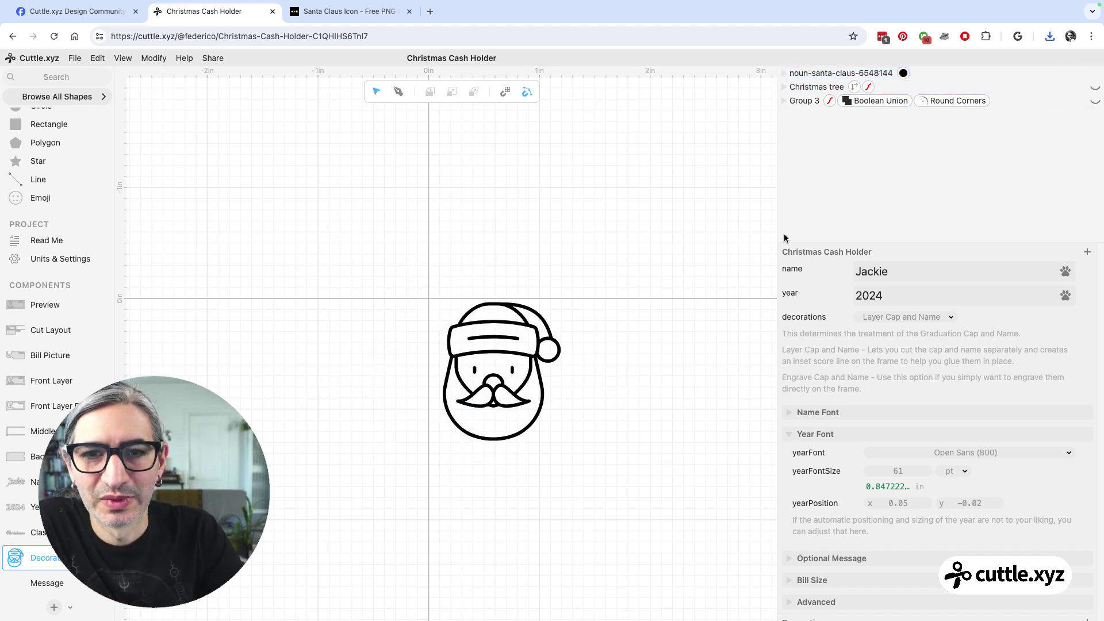
Step: Move the Santa face so it is centred on the vertical axis near the origin, and check it in the Preview component
left_click(538, 322)
left_click_drag(493, 305, 430, 274)
left_click(598, 398)
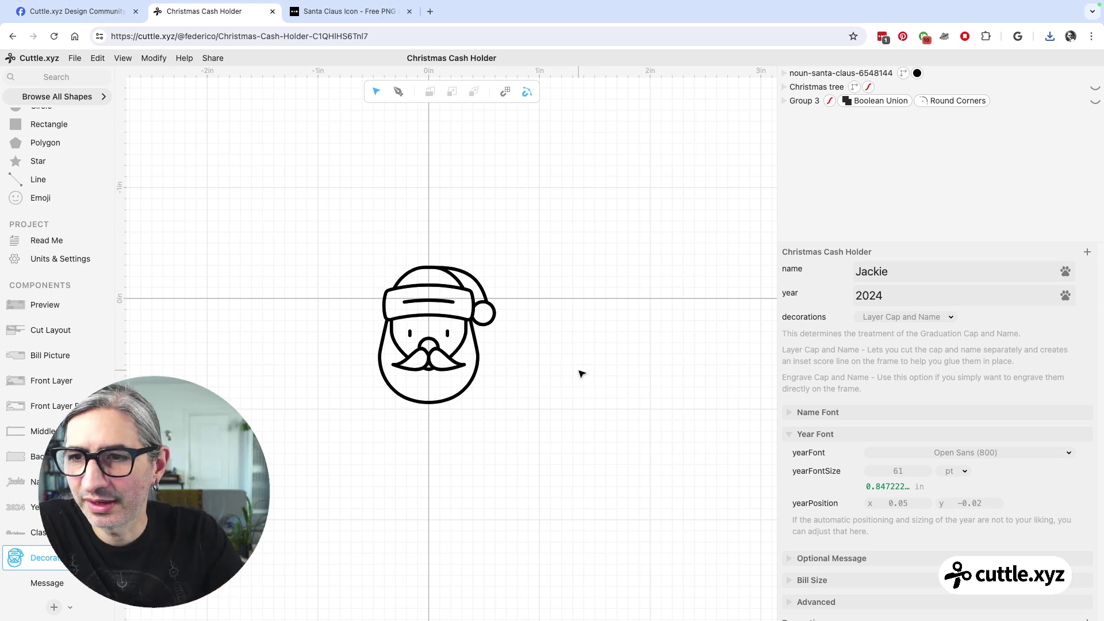
left_click(46, 304)
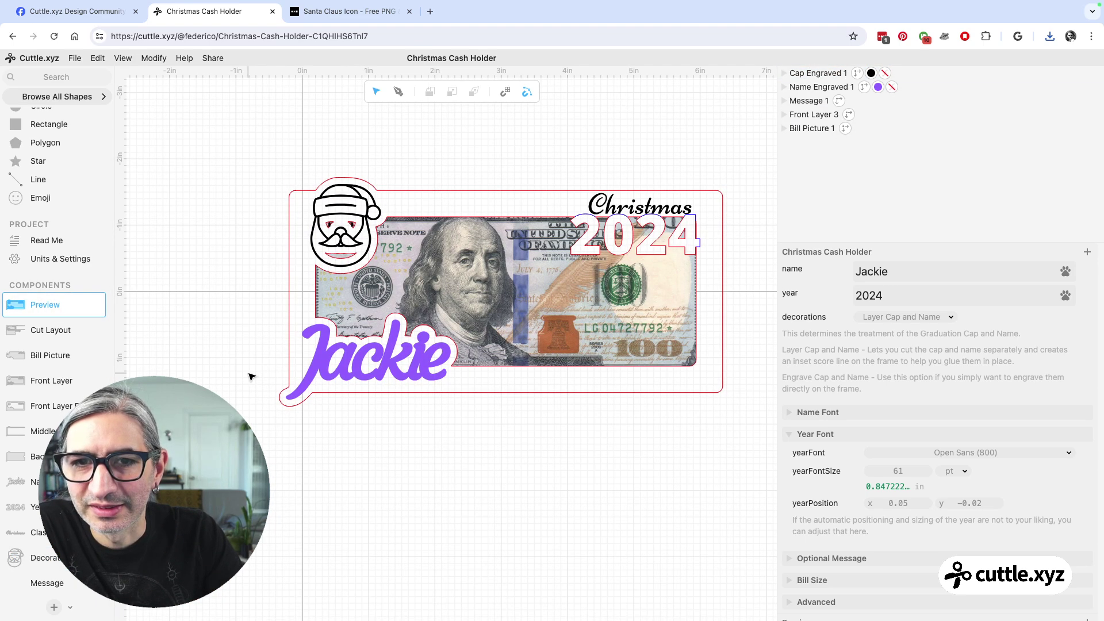
Step: Apply an Expand modifier to the Santa face in the Decoration component and collapse the project parameters to reach its settings
left_click(53, 563)
left_click_drag(365, 244, 477, 340)
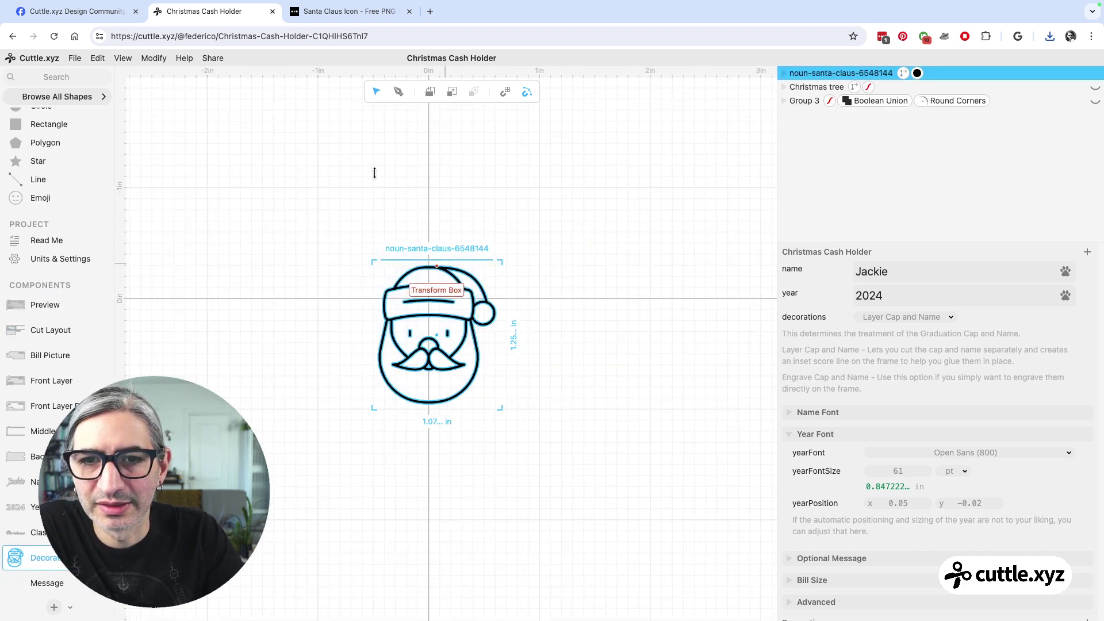
left_click(154, 58)
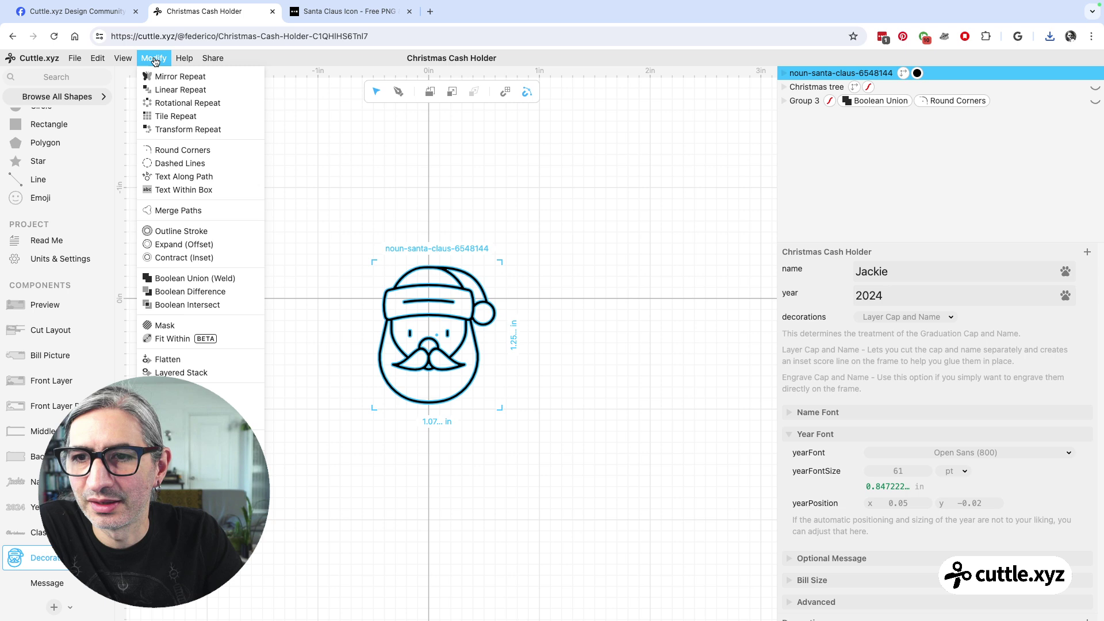
left_click(170, 246)
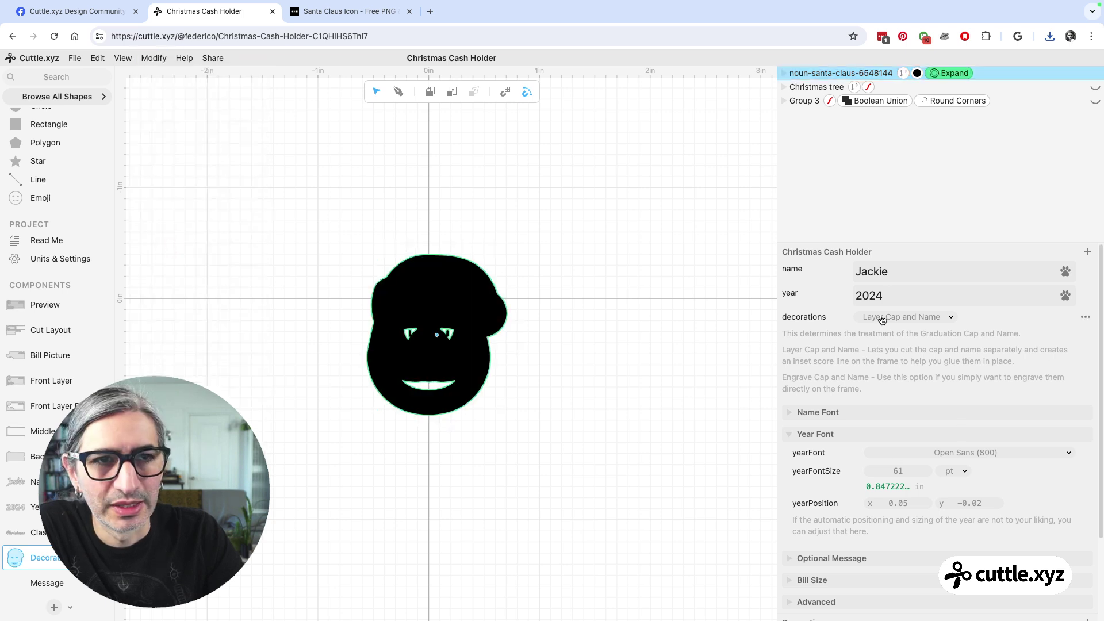
left_click(883, 253)
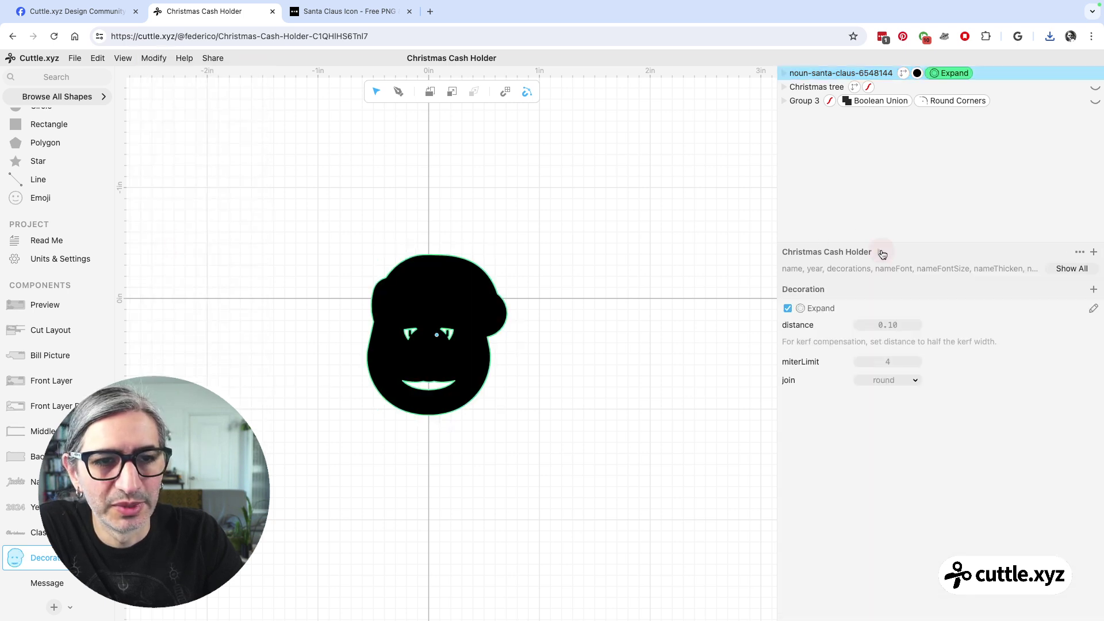
Step: Set the Santa face's Expand distance to about 0.02 so its outlines are only slightly thickened
mouse_move(891, 324)
left_mouse_down()
mouse_move(873, 325)
mouse_move(891, 325)
left_mouse_up()
left_click(610, 428)
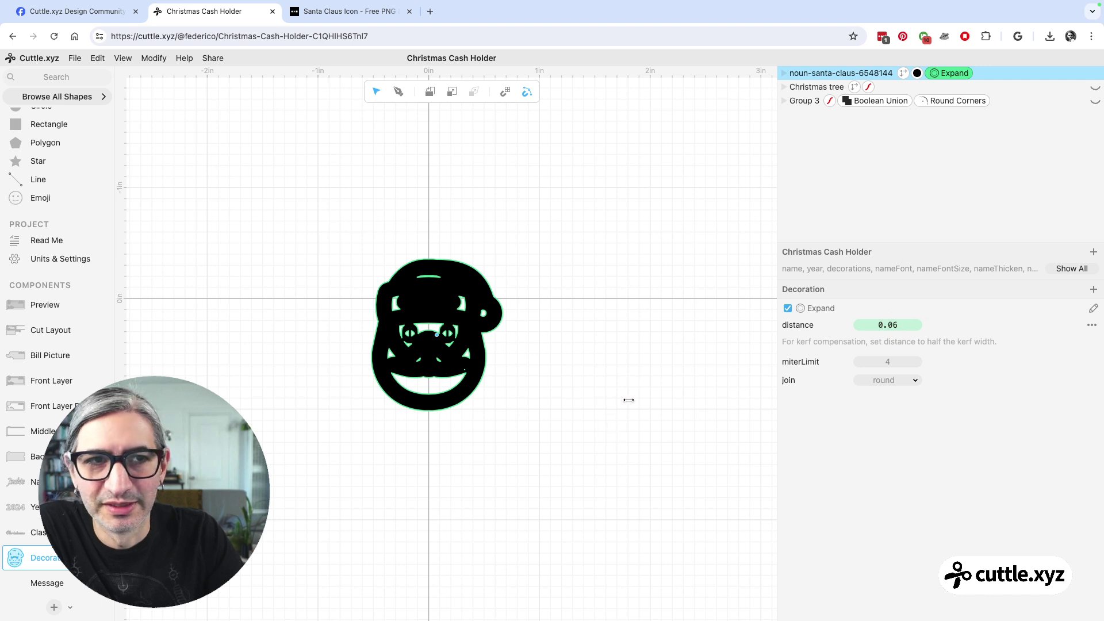
left_click(660, 495)
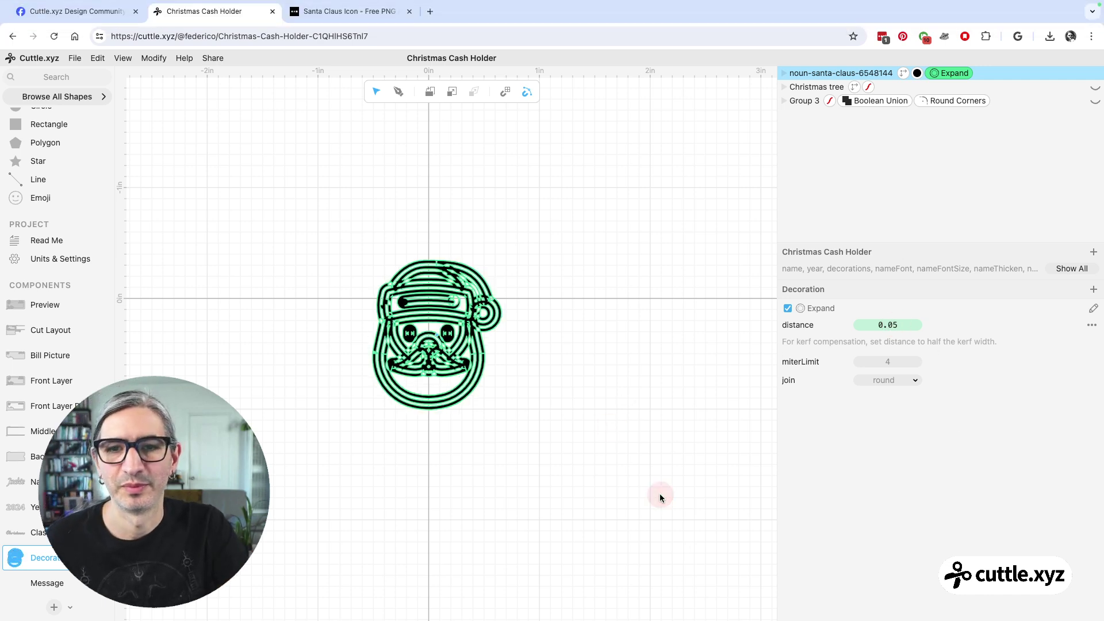
left_click(840, 73)
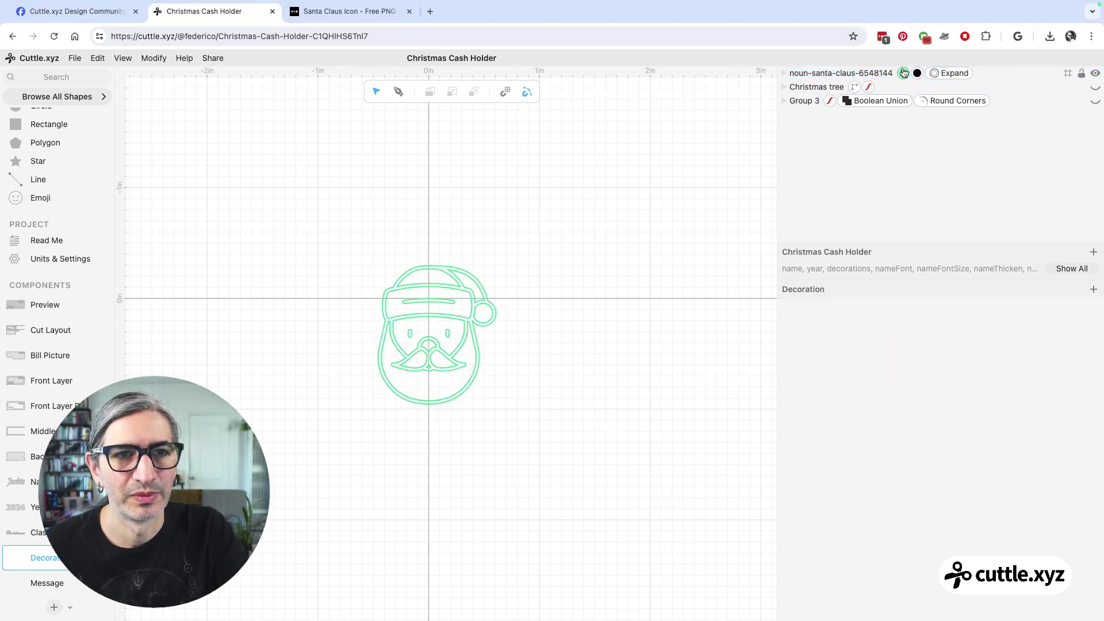
left_click(945, 74)
left_click_drag(892, 326, 899, 327)
left_click(893, 326)
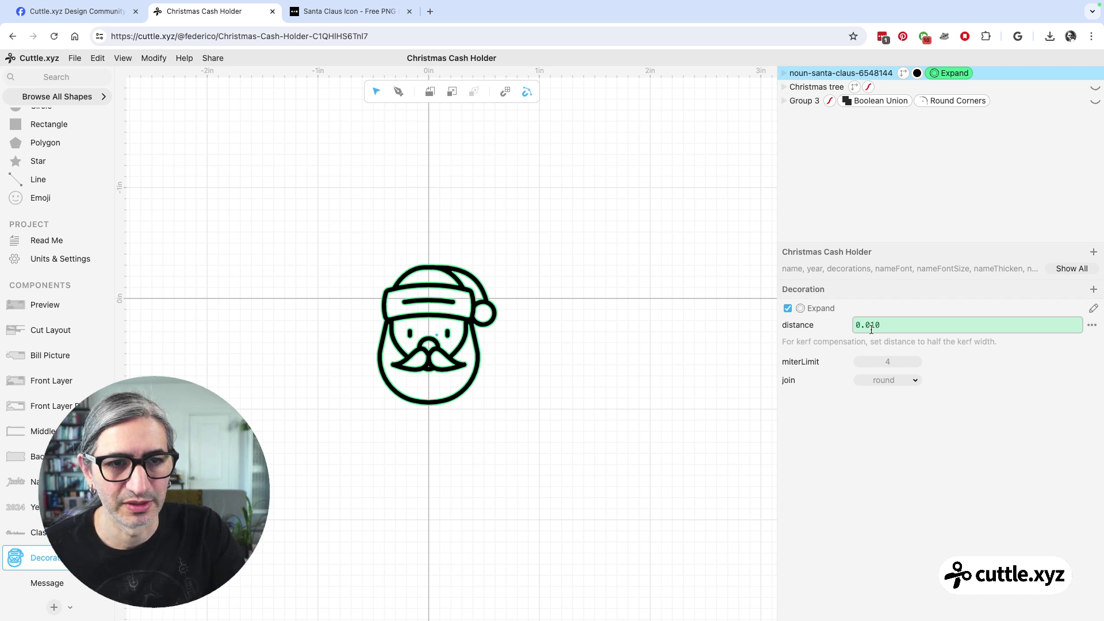
left_click_drag(873, 325, 889, 326)
left_click(669, 376)
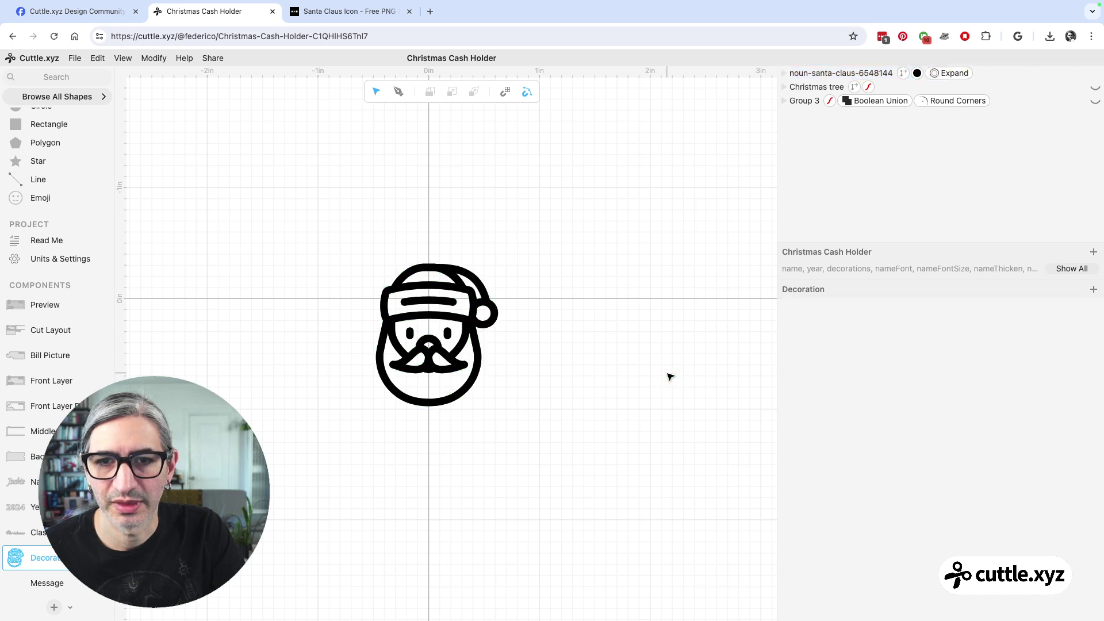
Step: Examine the paths that make up the Santa face and how the thickened decoration looks in the Preview component
left_click(785, 74)
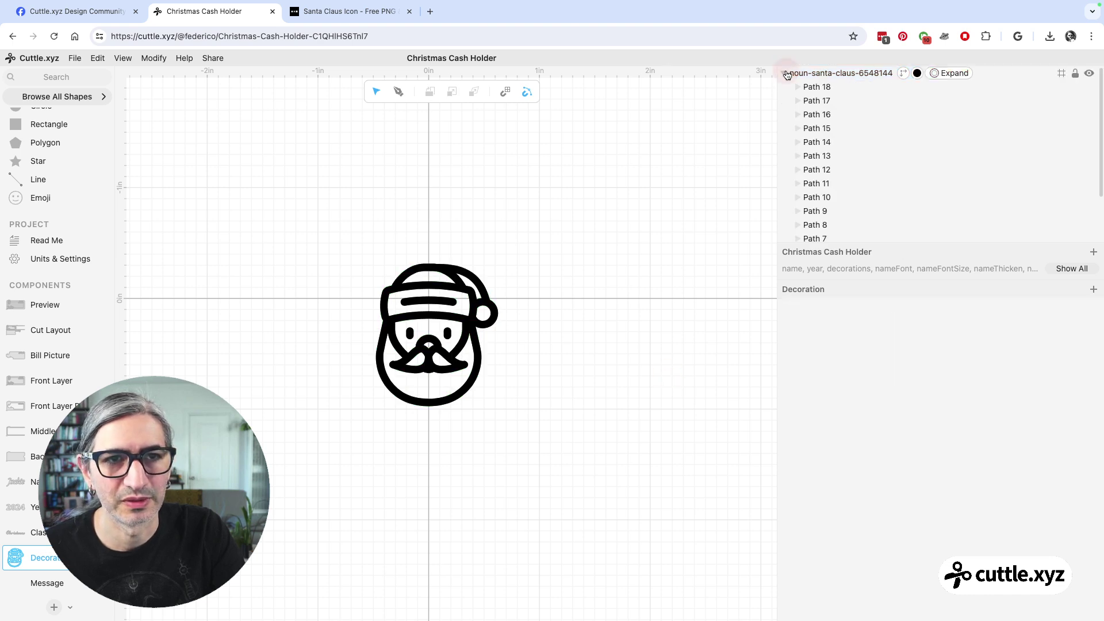
scroll(841, 178, "down", 3)
scroll(828, 149, "up", 3)
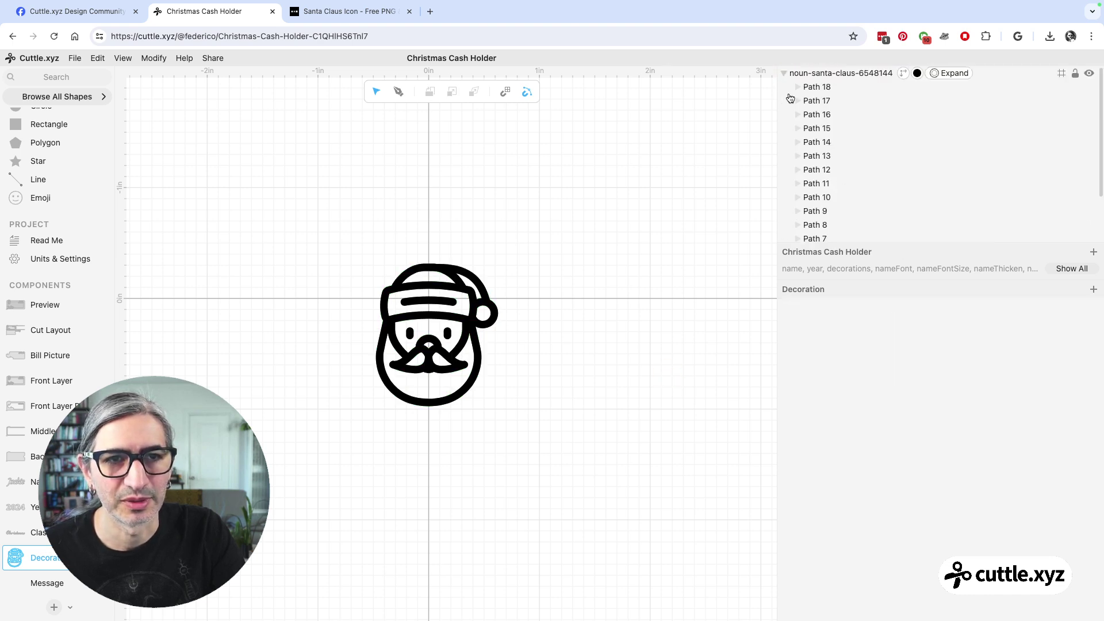
left_click(784, 75)
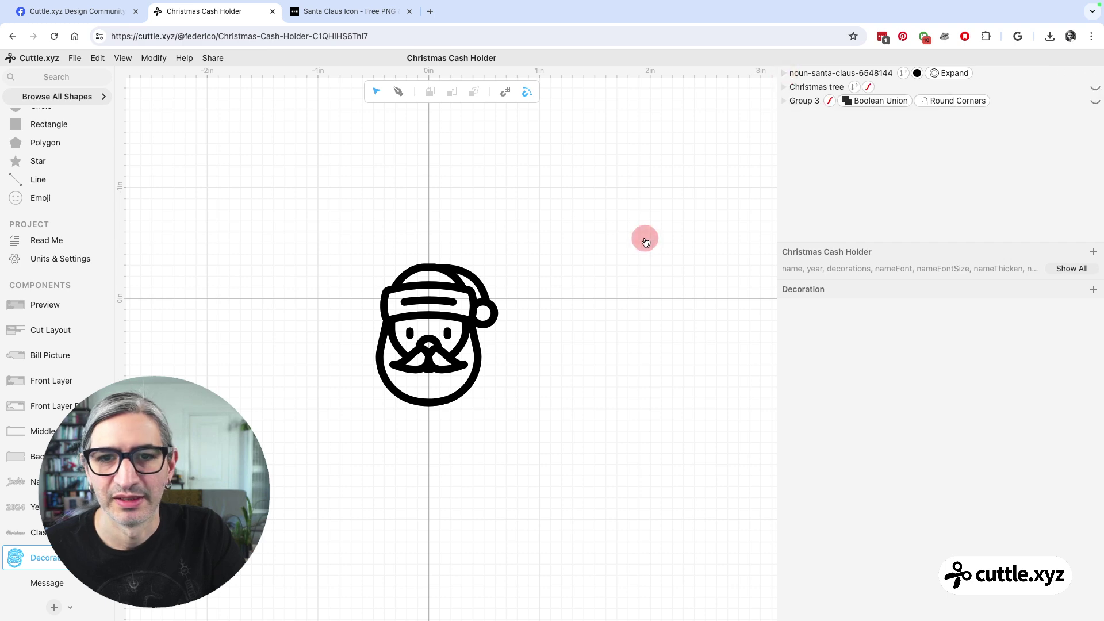
left_click(50, 305)
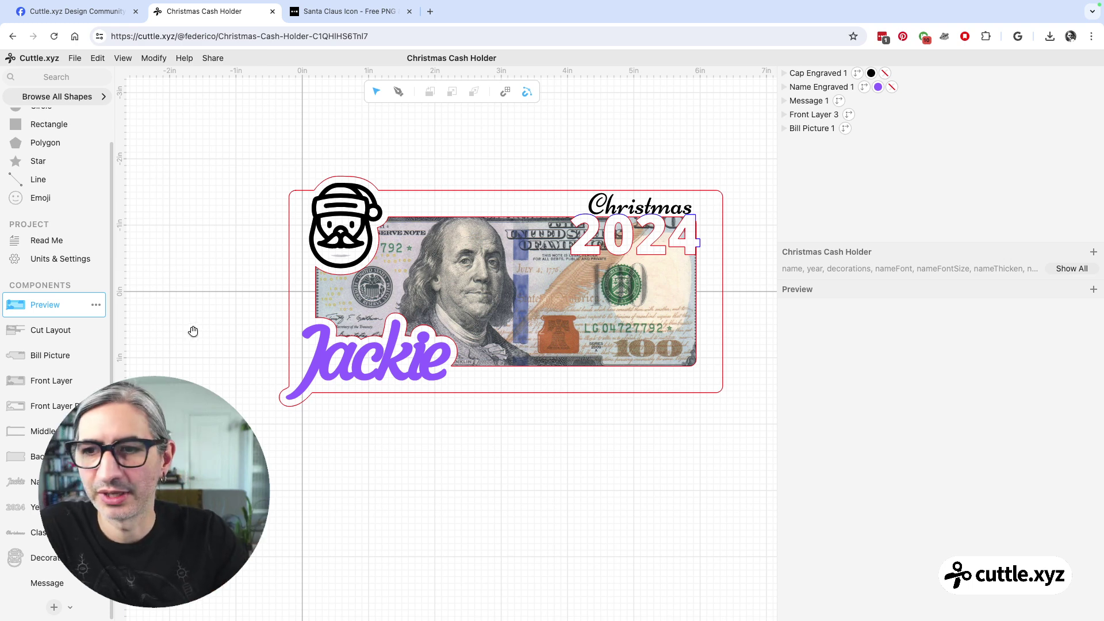
Step: In the Front Layer component, nudge the Santa face inside Cap Scored up and slightly right, to about x 0.09, y 0.25
left_click(47, 382)
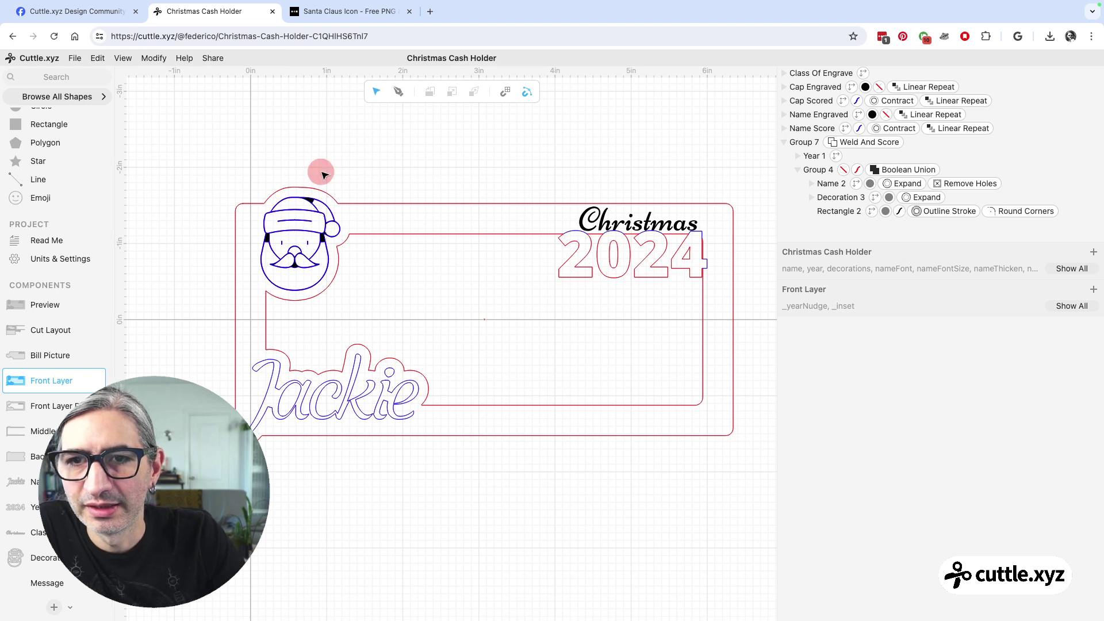
left_click(310, 247)
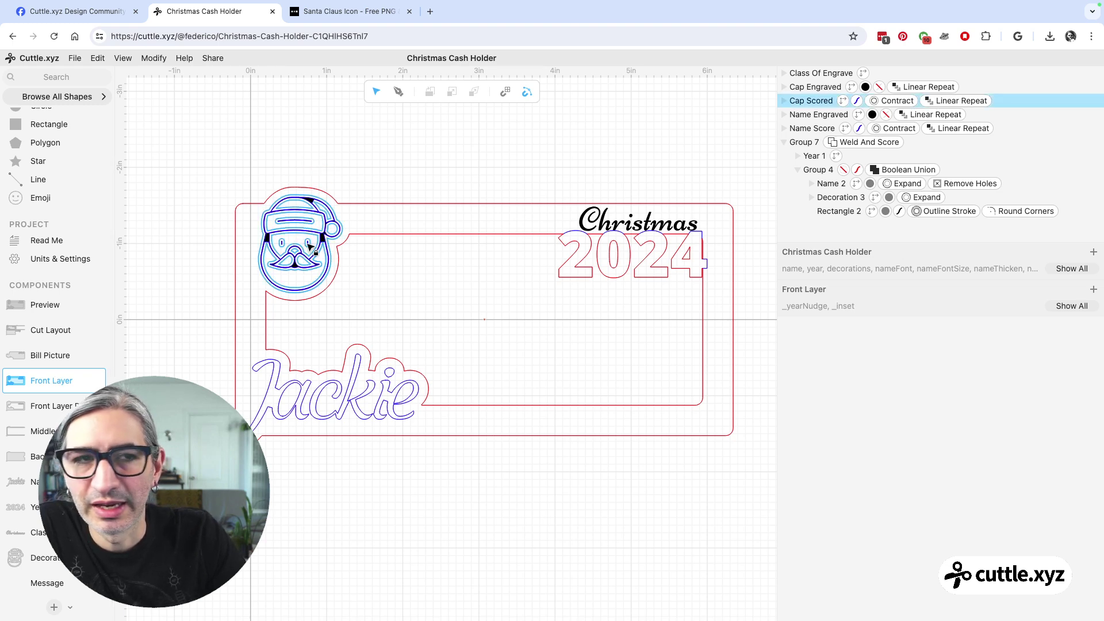
double_click(312, 234)
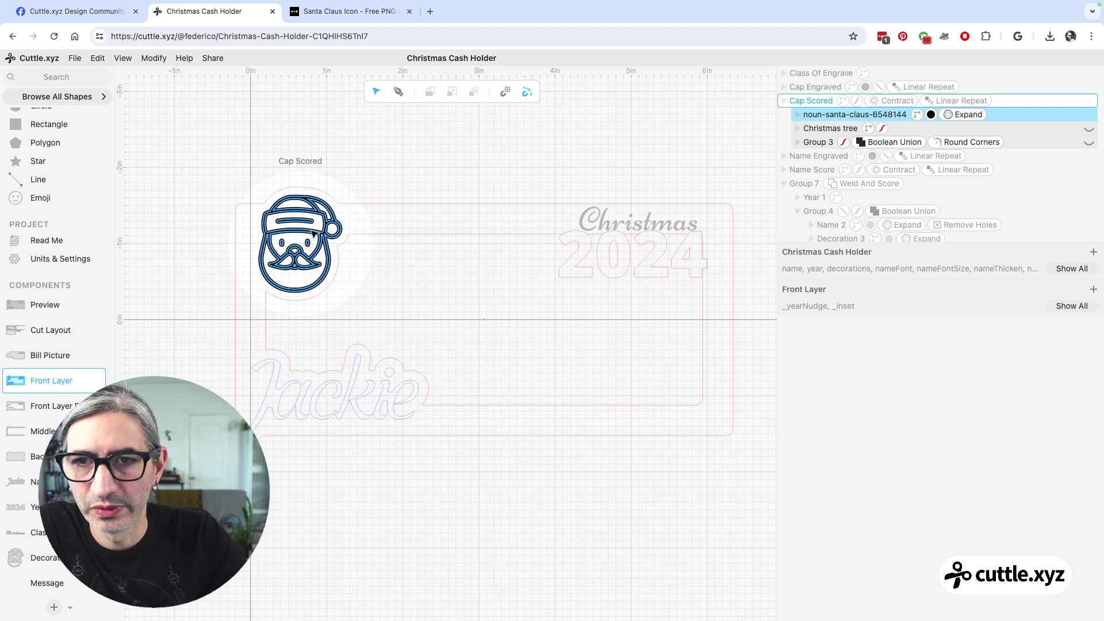
left_click(303, 221)
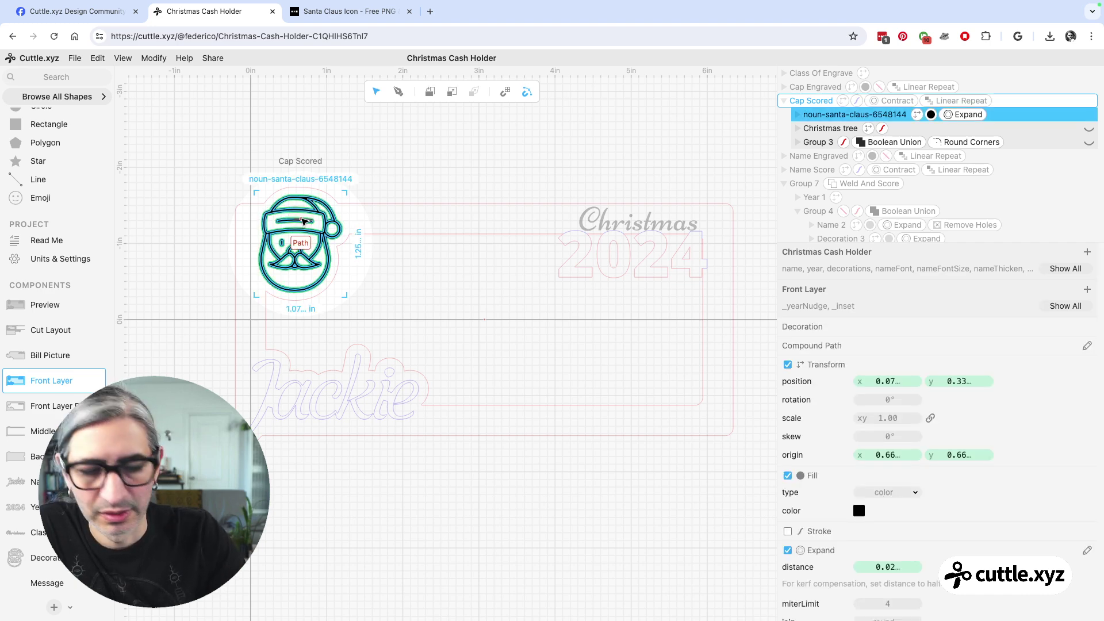
key("Up")
key("Up")
key("Up")
key("Up")
key("Up")
key("Up")
key("Up")
key("Up")
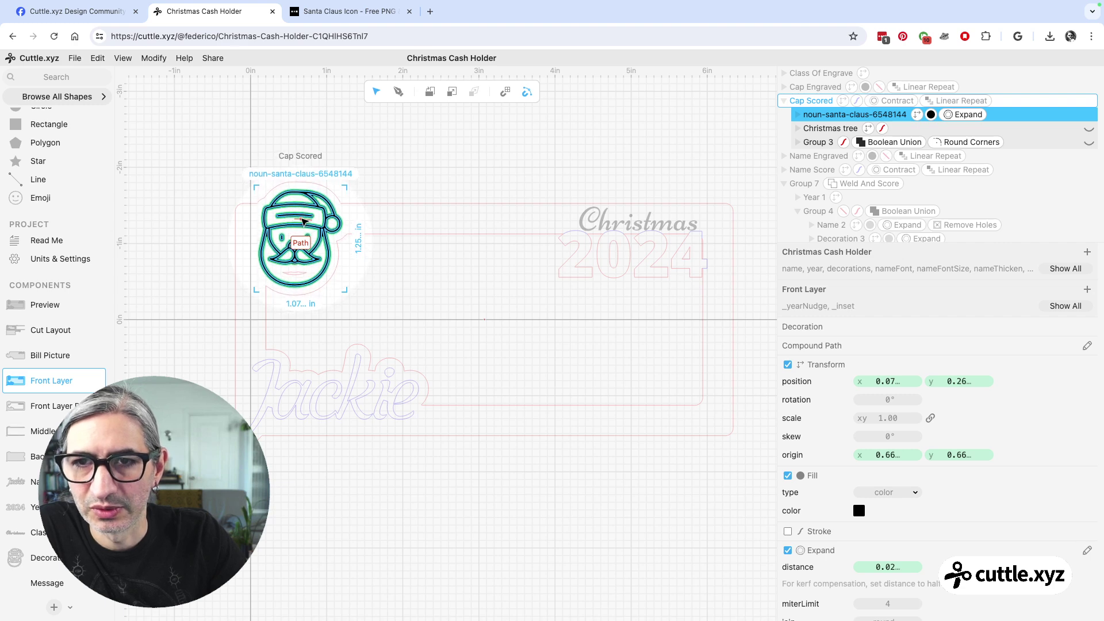
key("Right")
key("Right")
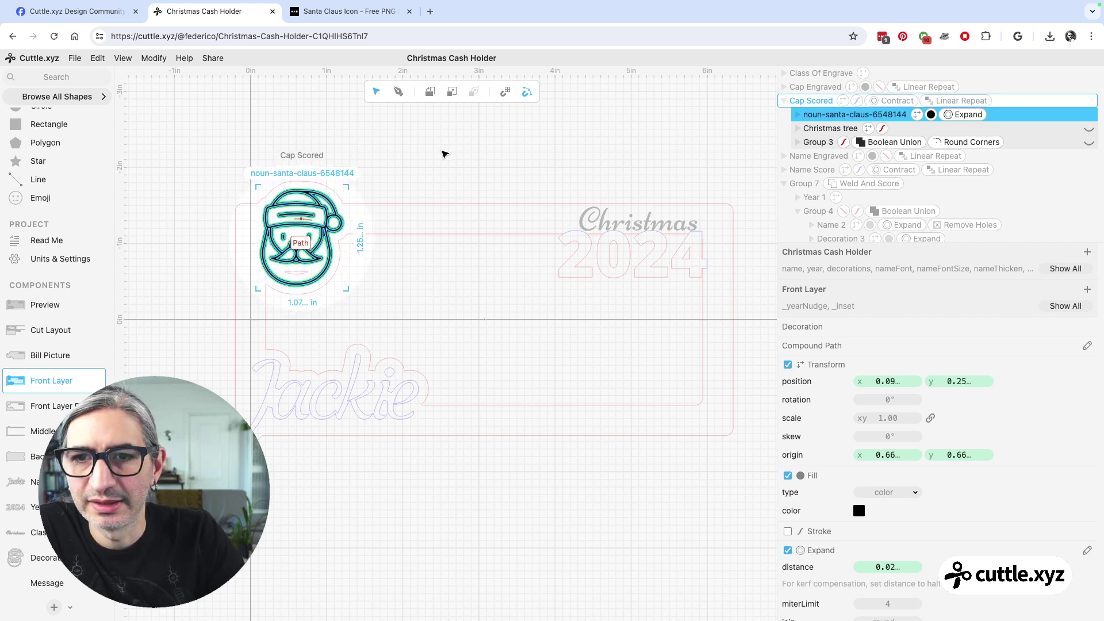
left_click(444, 154)
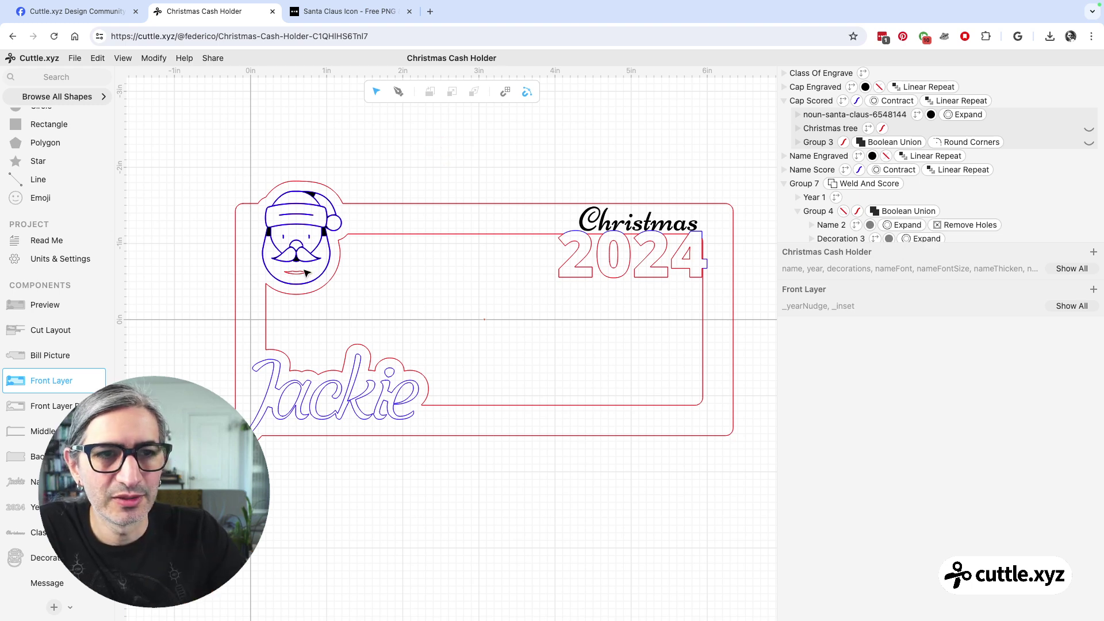
Step: Show all project parameters and set decorations to Engrave Cap and Name
left_click(1071, 268)
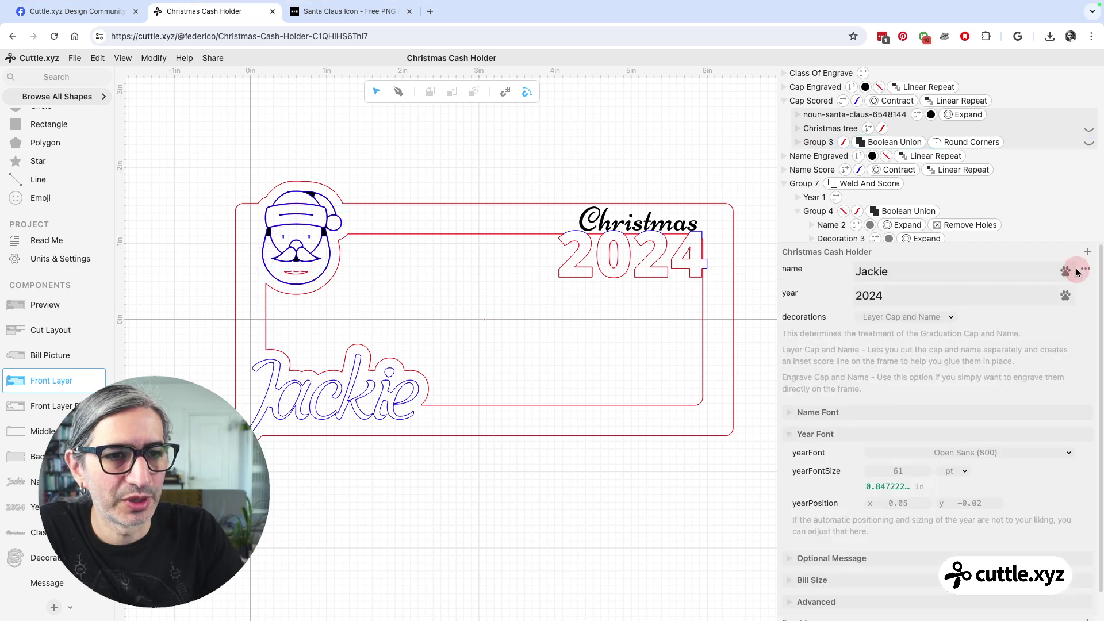
left_click(909, 320)
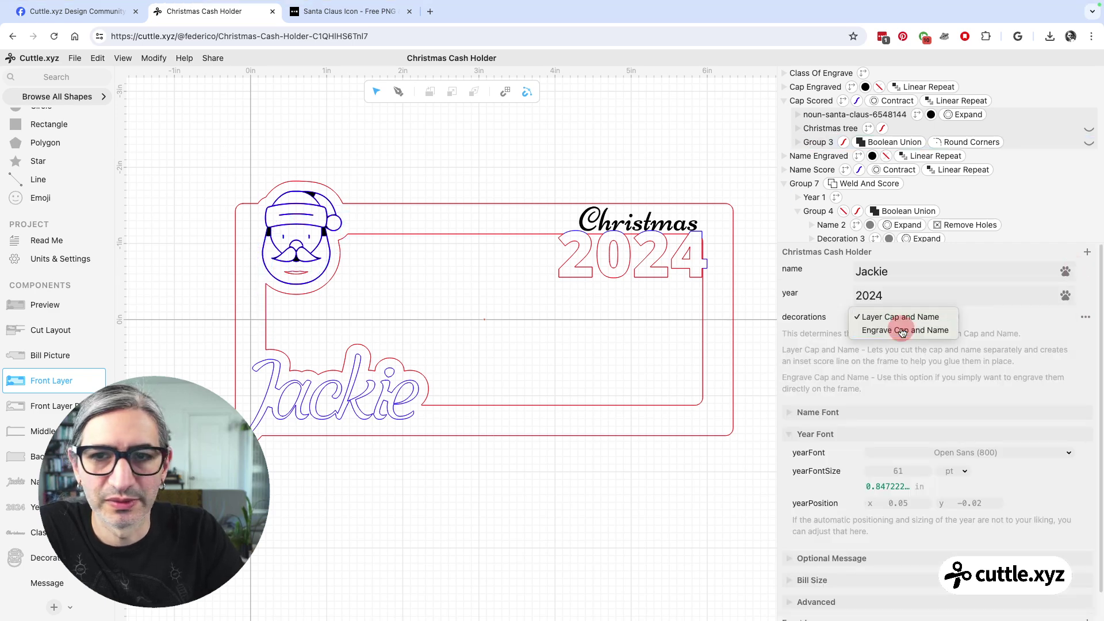
left_click(901, 329)
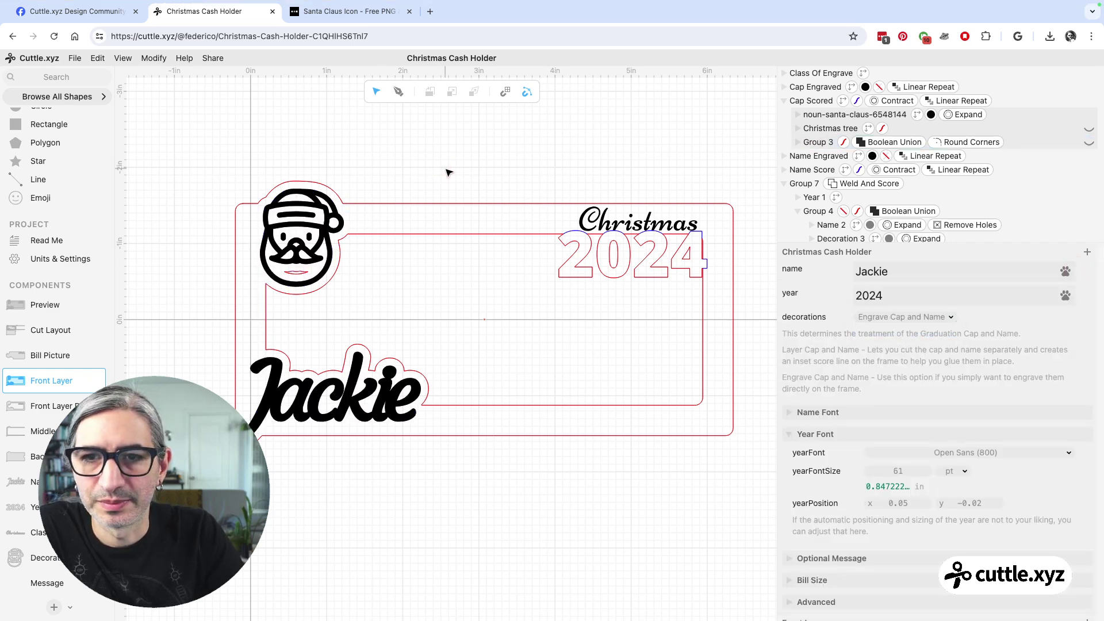
Step: Examine the engraved Santa face and the welded cut outline of the front layer, especially around the beard
left_click(294, 214)
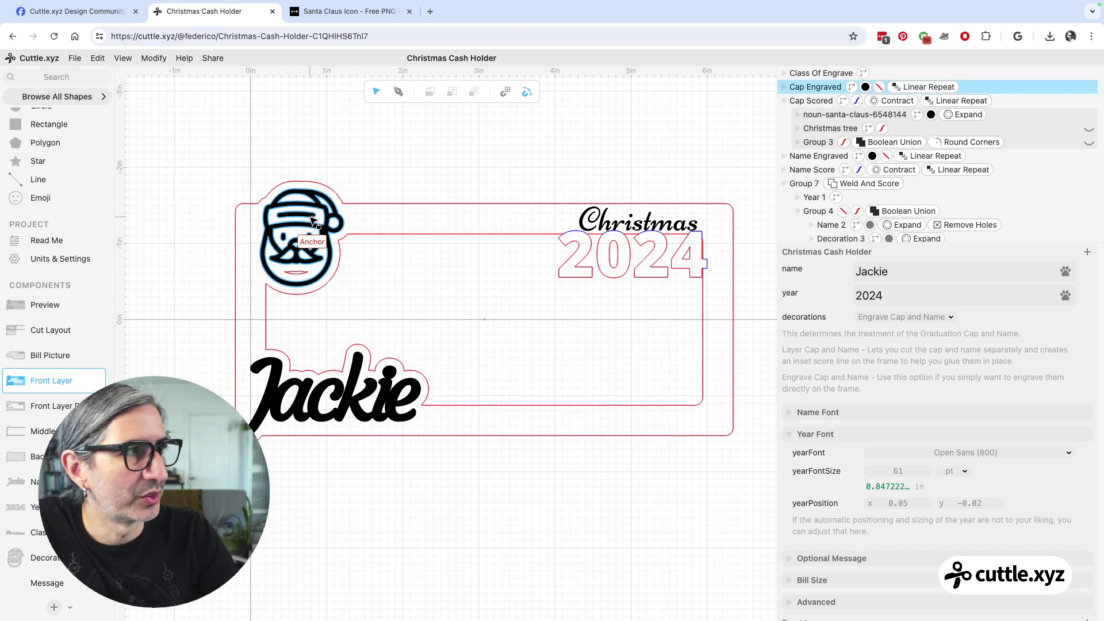
scroll(311, 221, "down", 1)
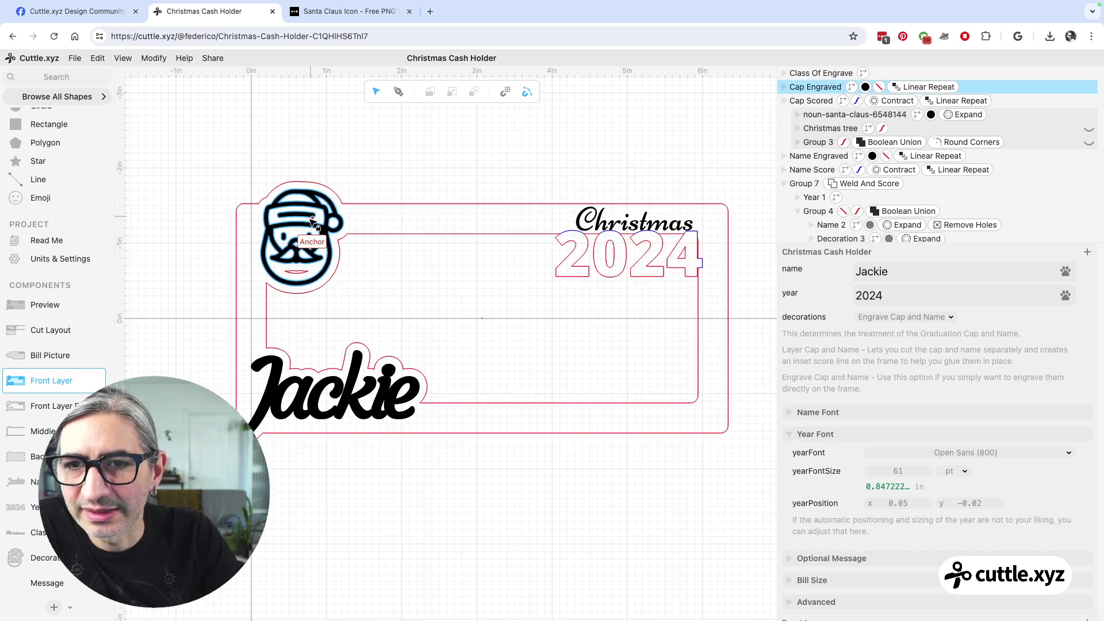
left_click(311, 225)
left_click(421, 158)
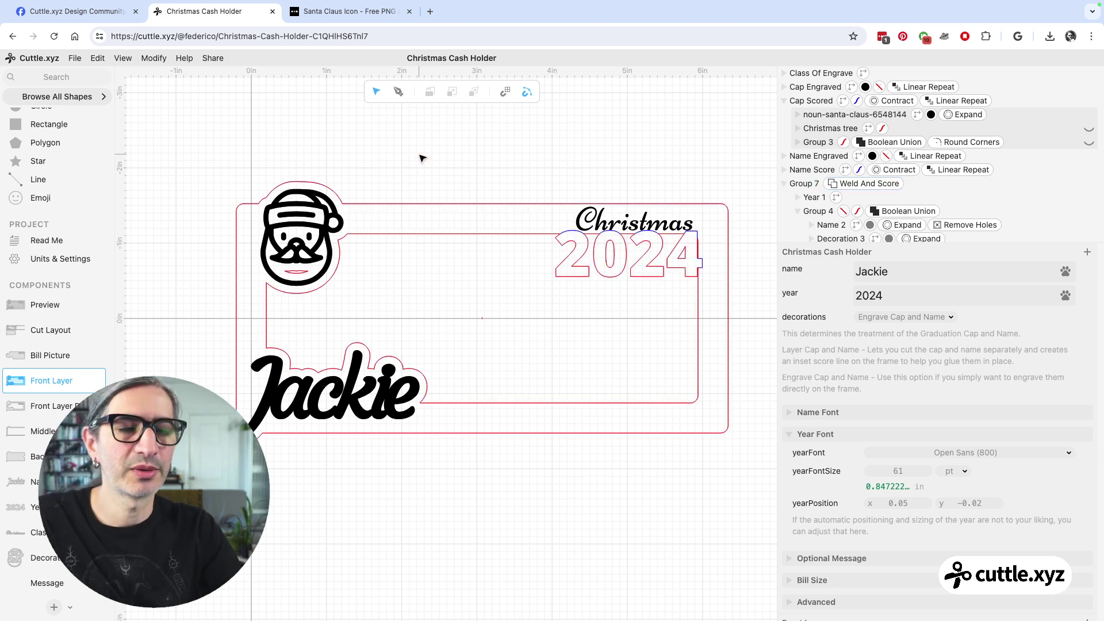
left_click(444, 205)
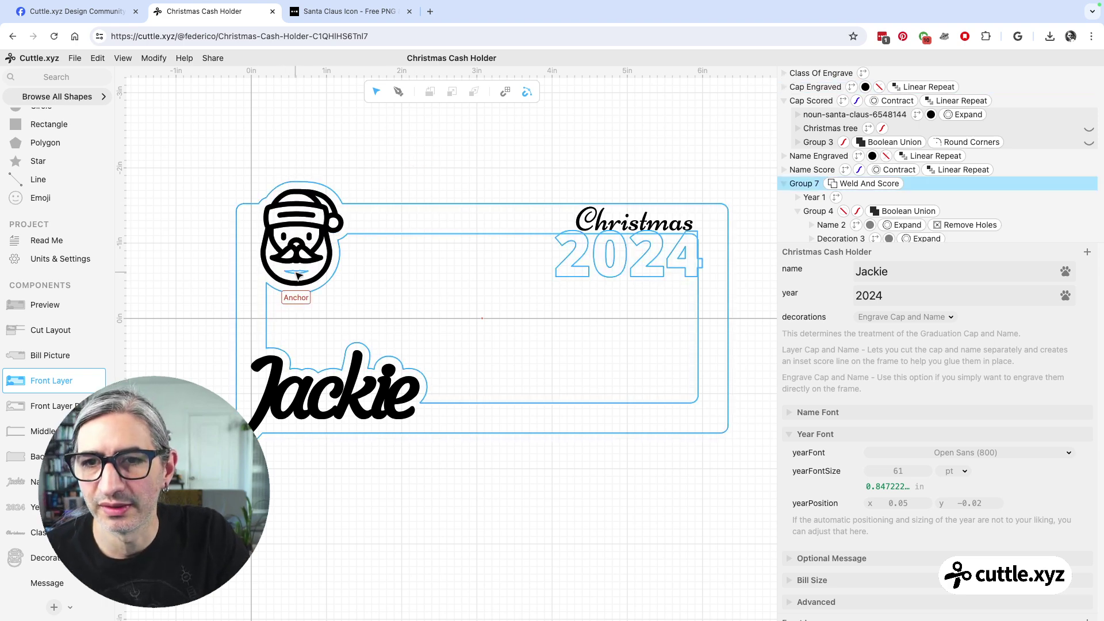
left_click(433, 154)
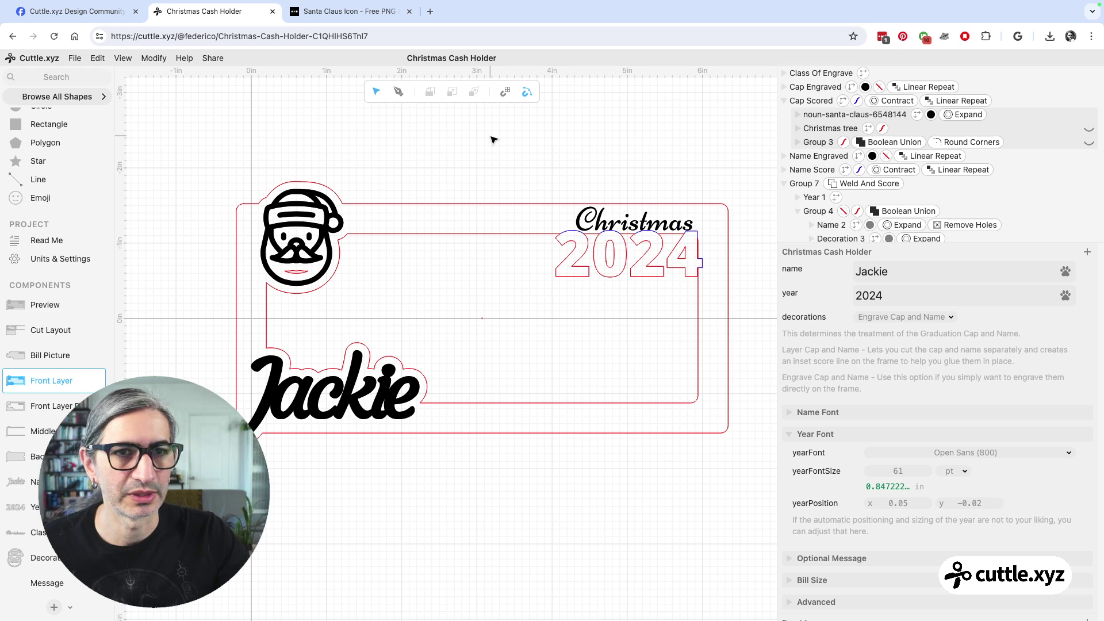
Step: Collapse Cap Scored and Group 7 in the Front Layer component's shape tree
left_click(784, 101)
left_click(786, 141)
left_click(785, 141)
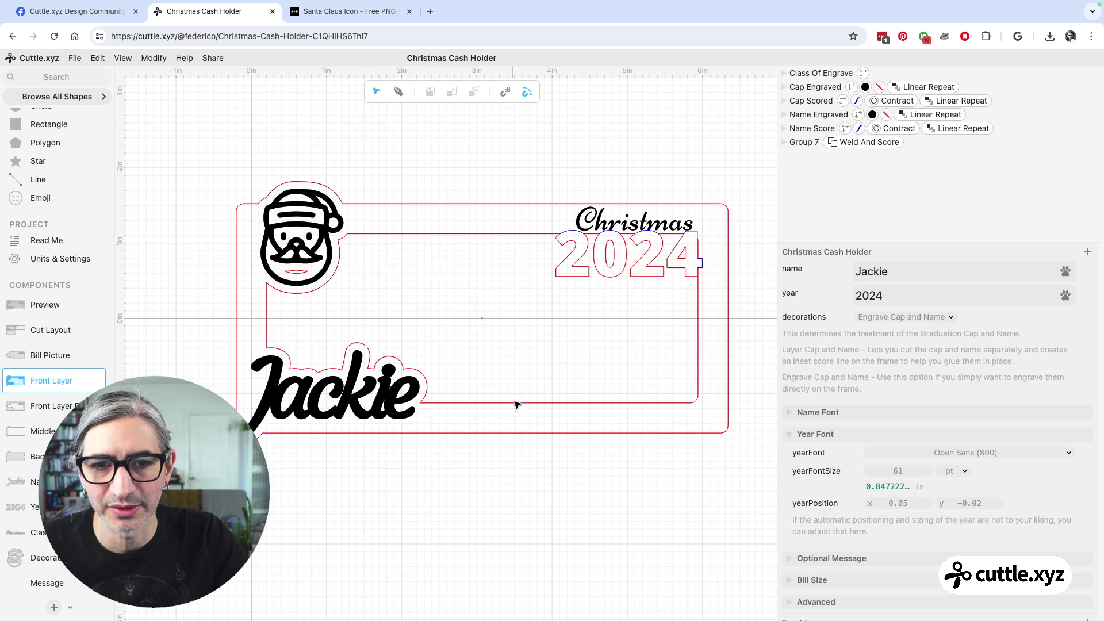
Step: In the Front Layer component, apply Remove Holes to the Santa shape Decoration 3 inside Group 4 of Group 7
left_click(556, 435)
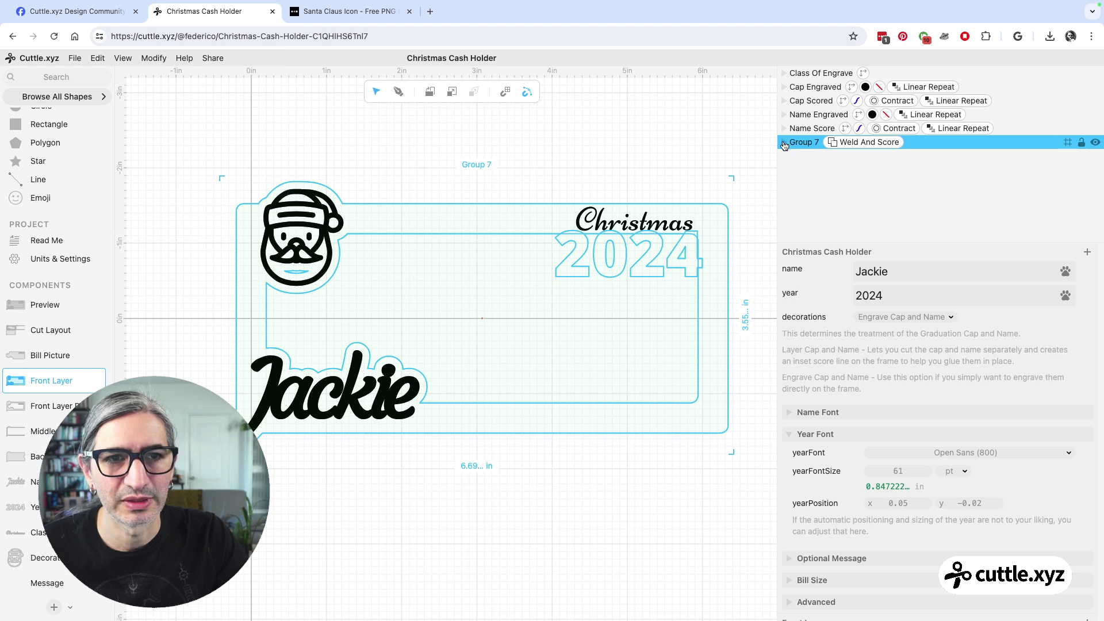
double_click(477, 206)
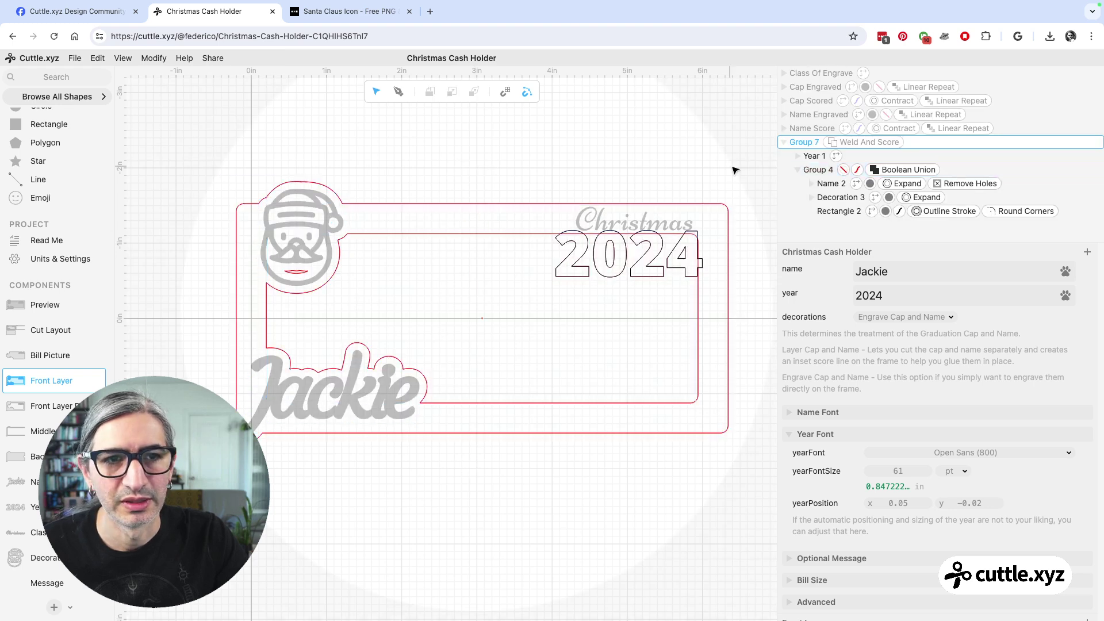
left_click(821, 182)
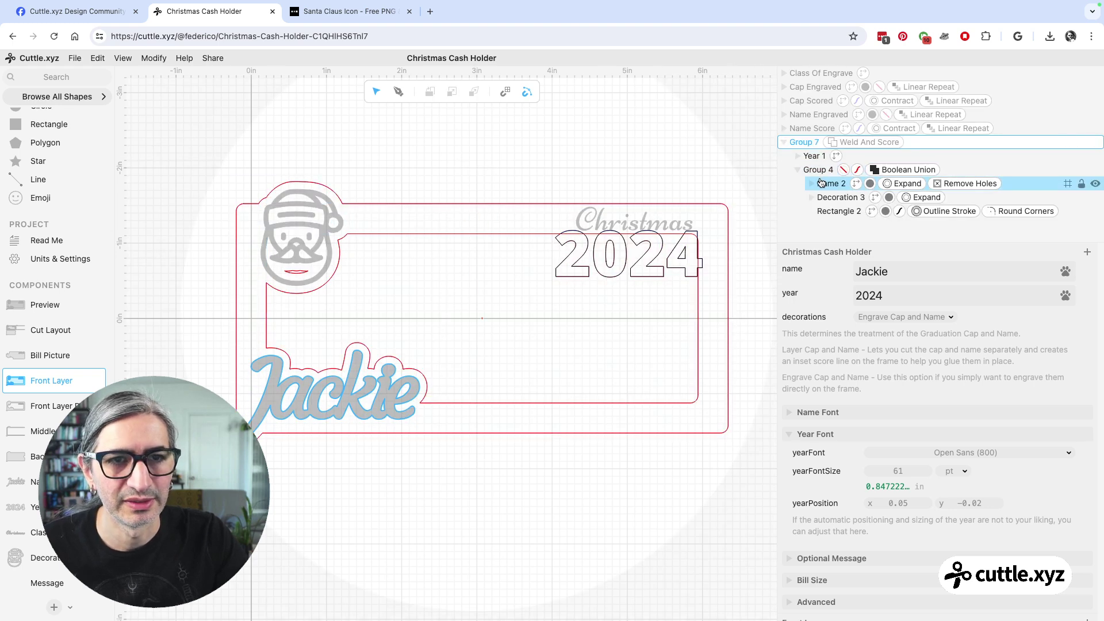
left_click(828, 198)
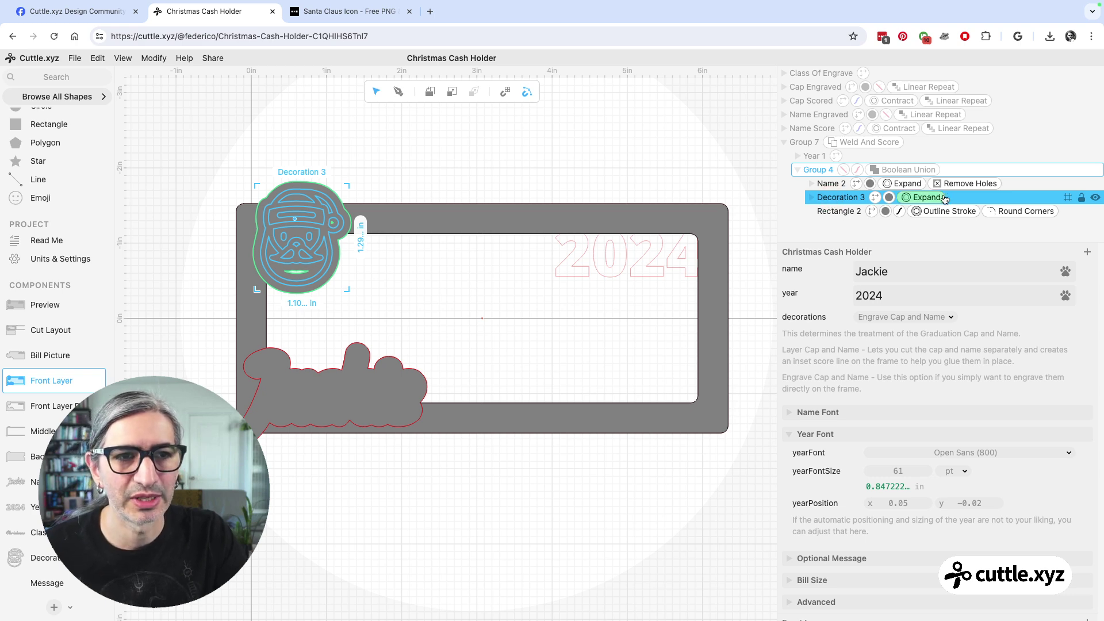
left_click(153, 59)
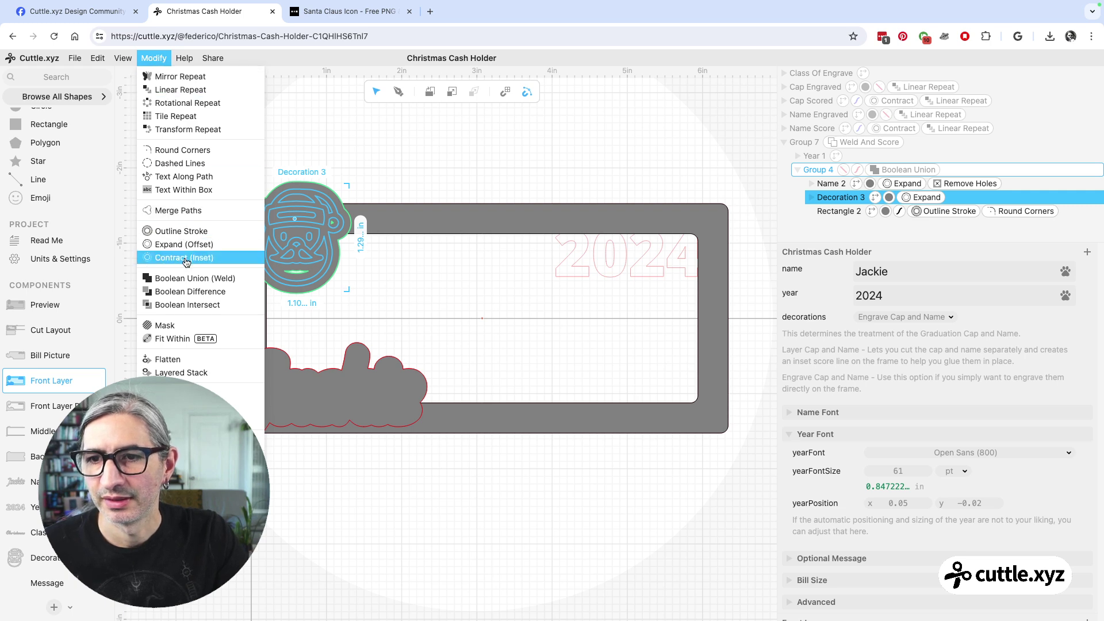
left_click(184, 385)
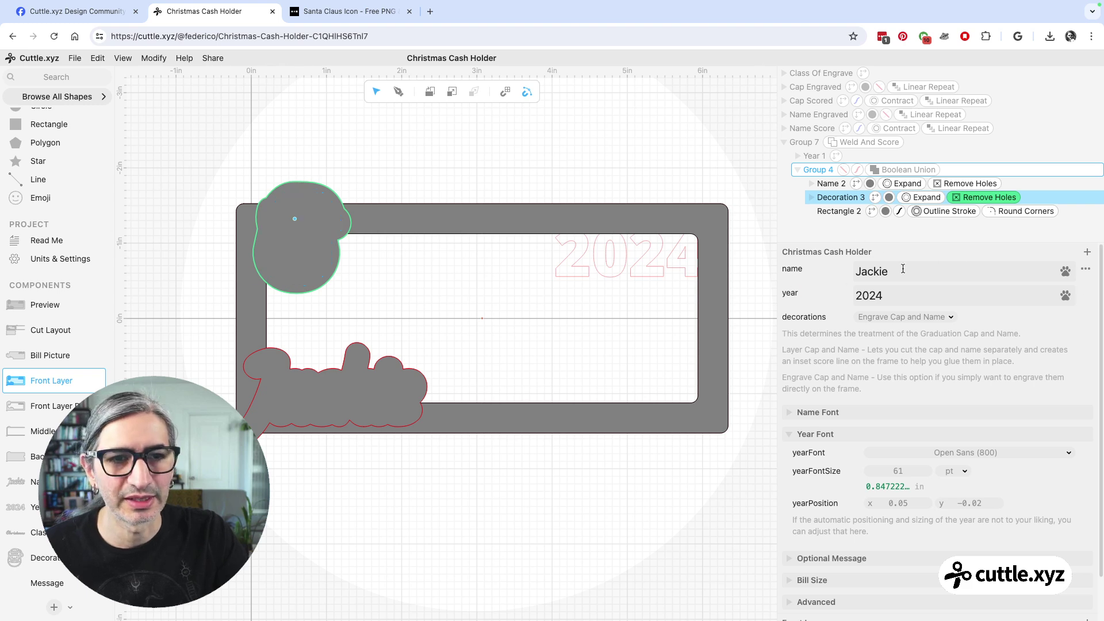
scroll(840, 489, "down", 1)
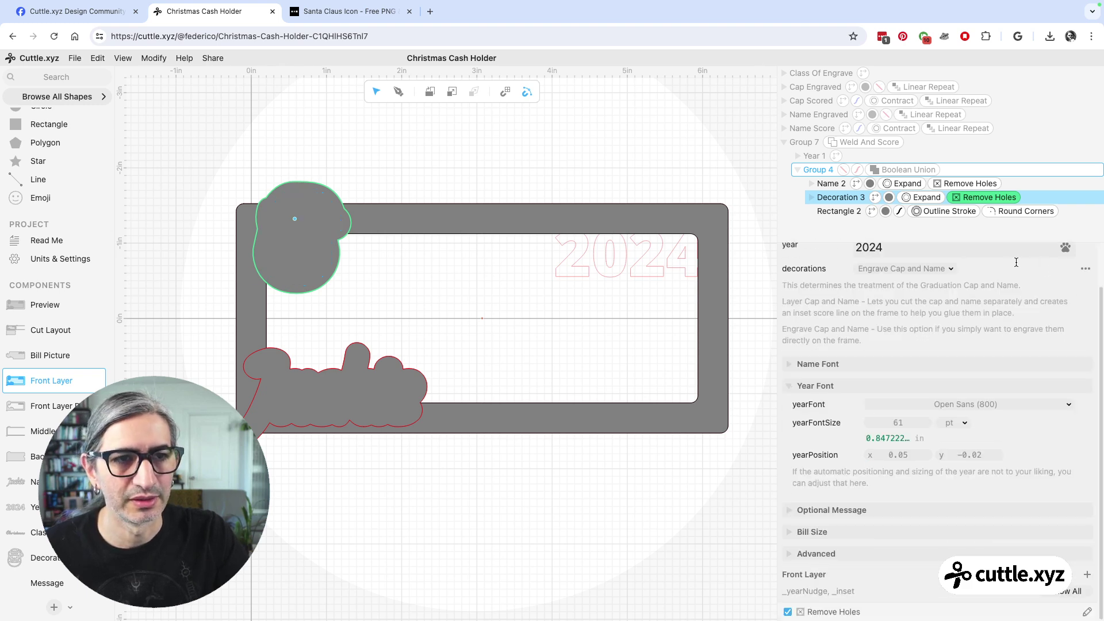
left_click(788, 612)
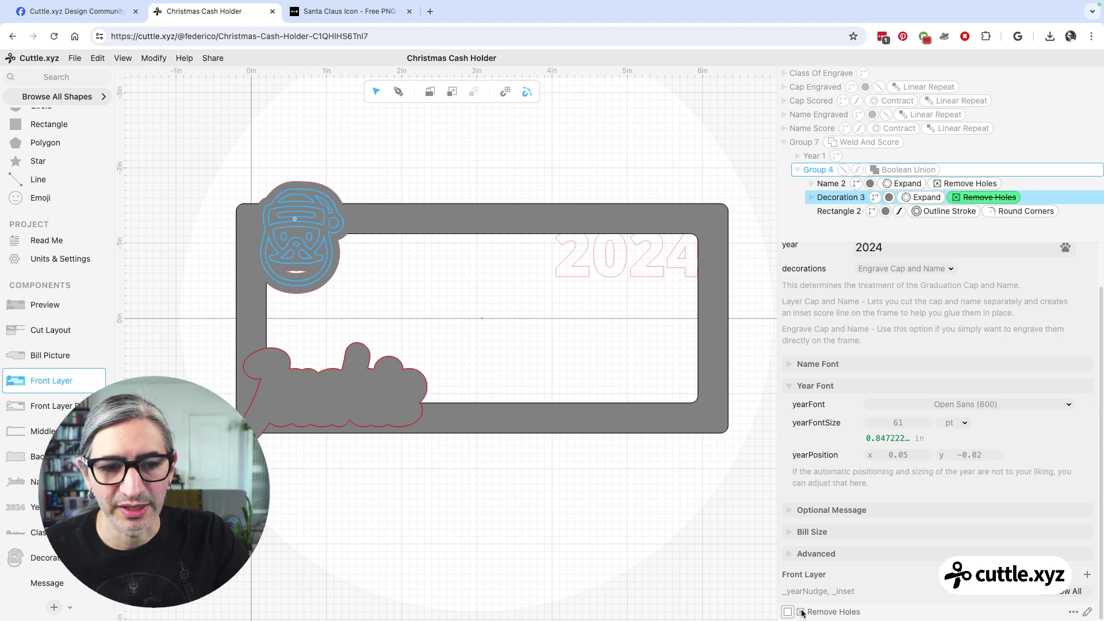
left_click(787, 611)
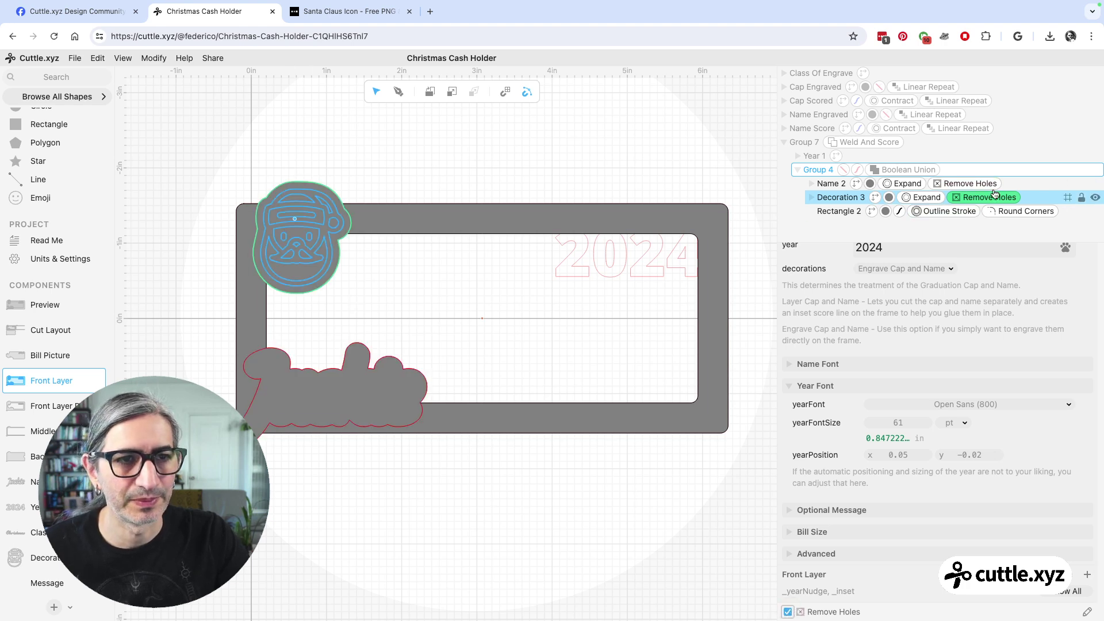
left_click(697, 109)
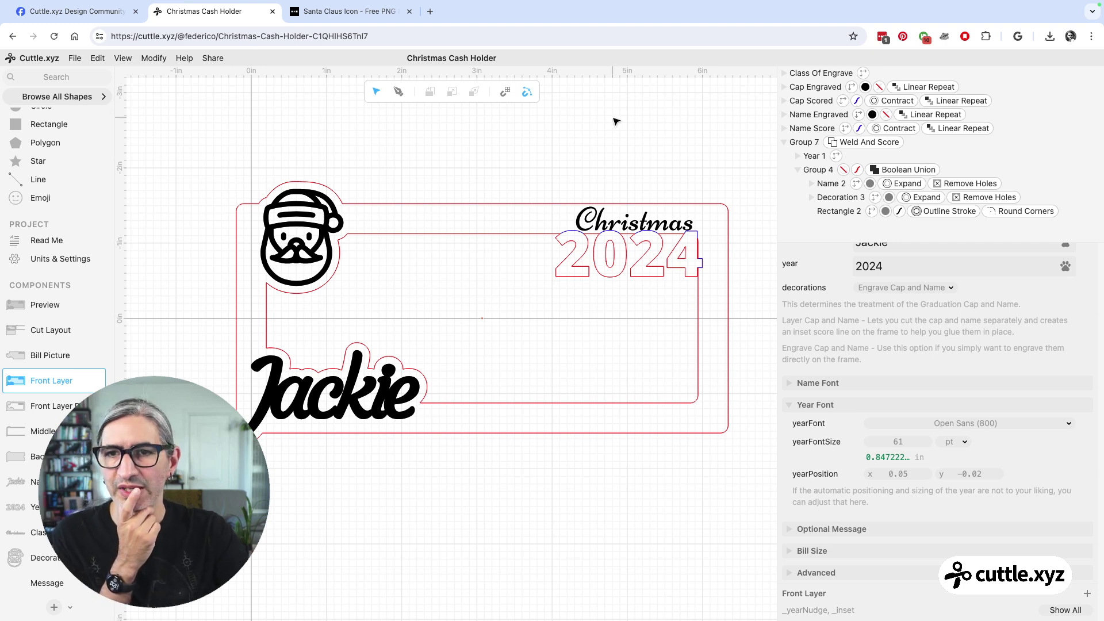
Step: Check the front layer's outline around the Santa face in the Preview and Front Layer components
scroll(35, 322, "up", 1)
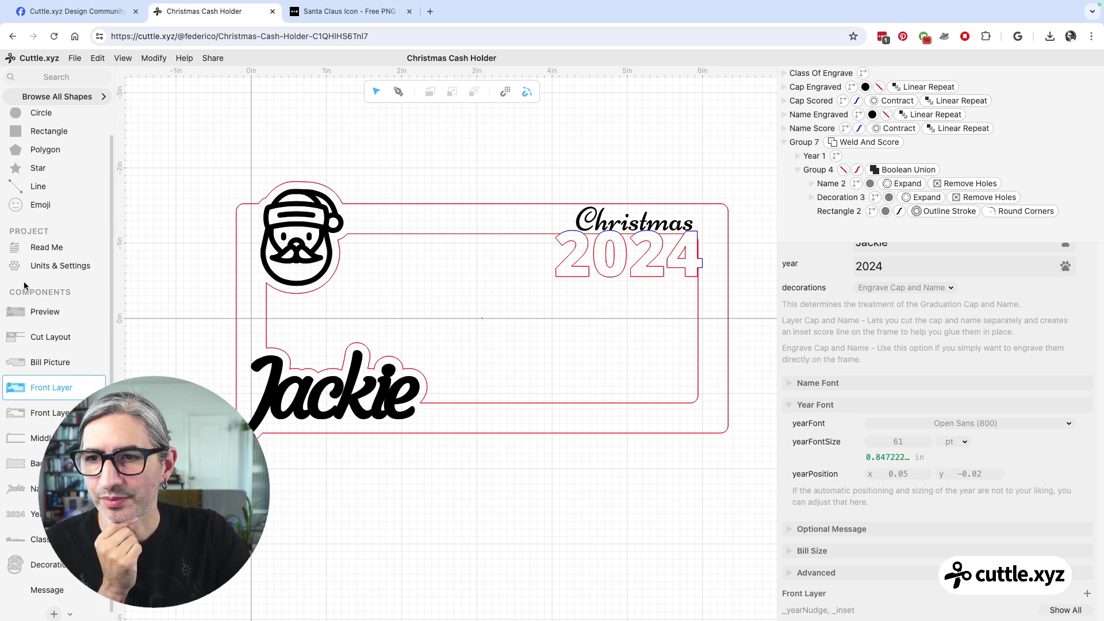
left_click(39, 312)
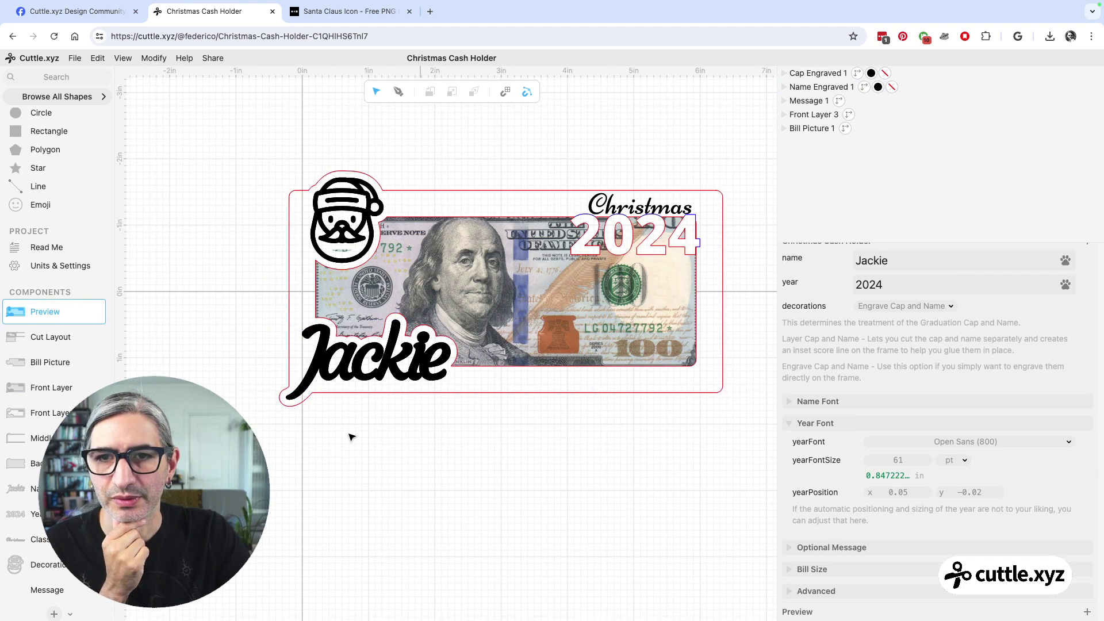
left_click(50, 386)
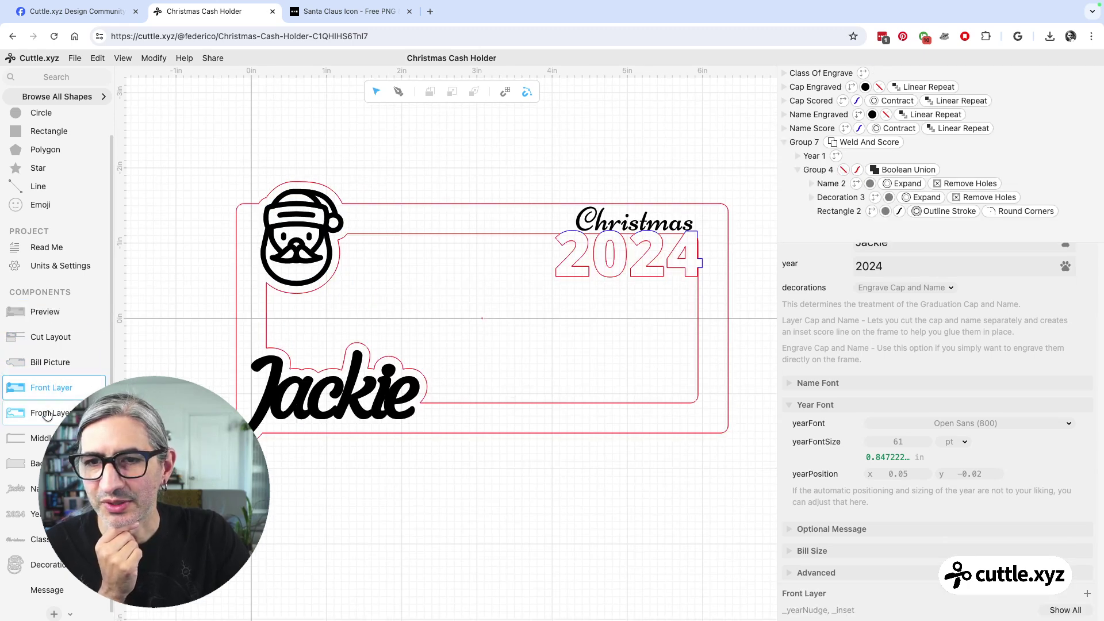
Step: In the Front Layer Preview component, apply Remove Holes to Decoration 4 inside Group 4 of Group 7
left_click(48, 414)
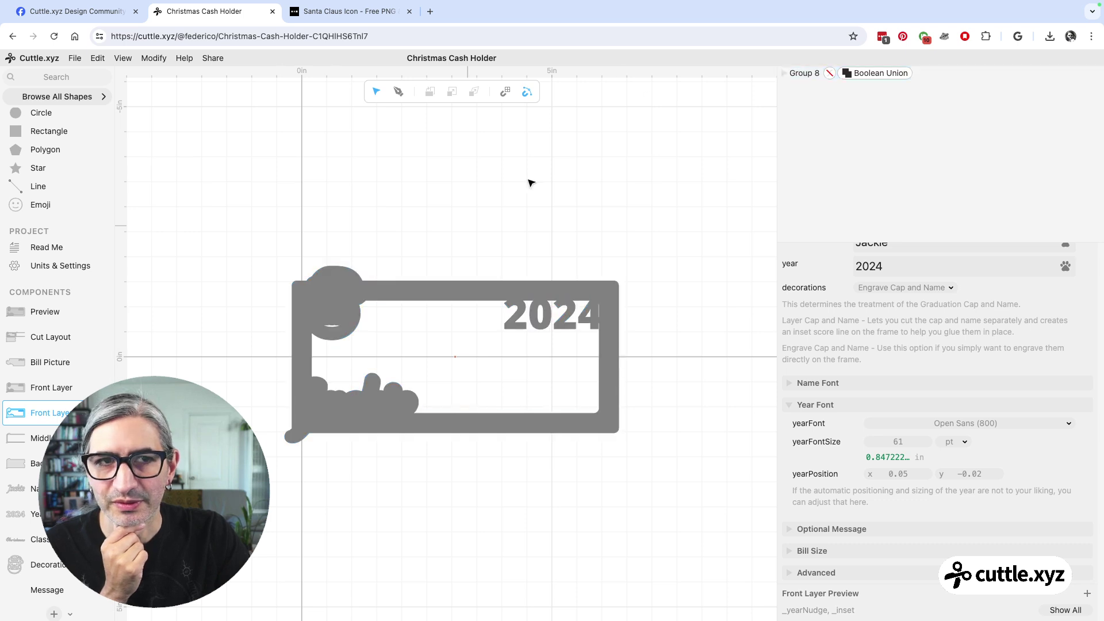
left_click(783, 73)
left_click(796, 87)
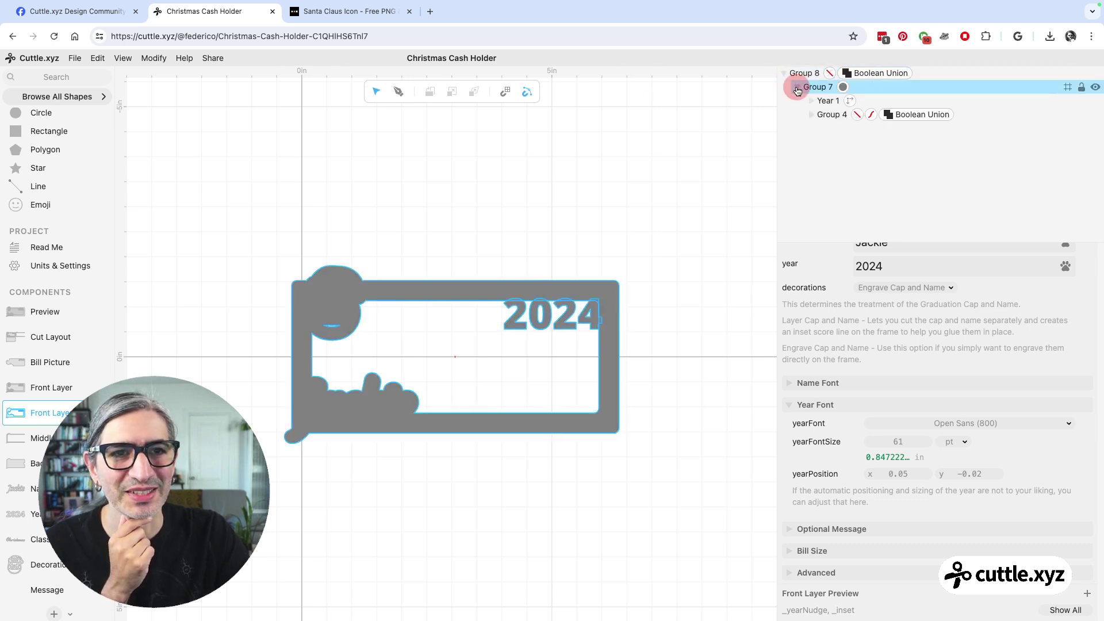
left_click(812, 115)
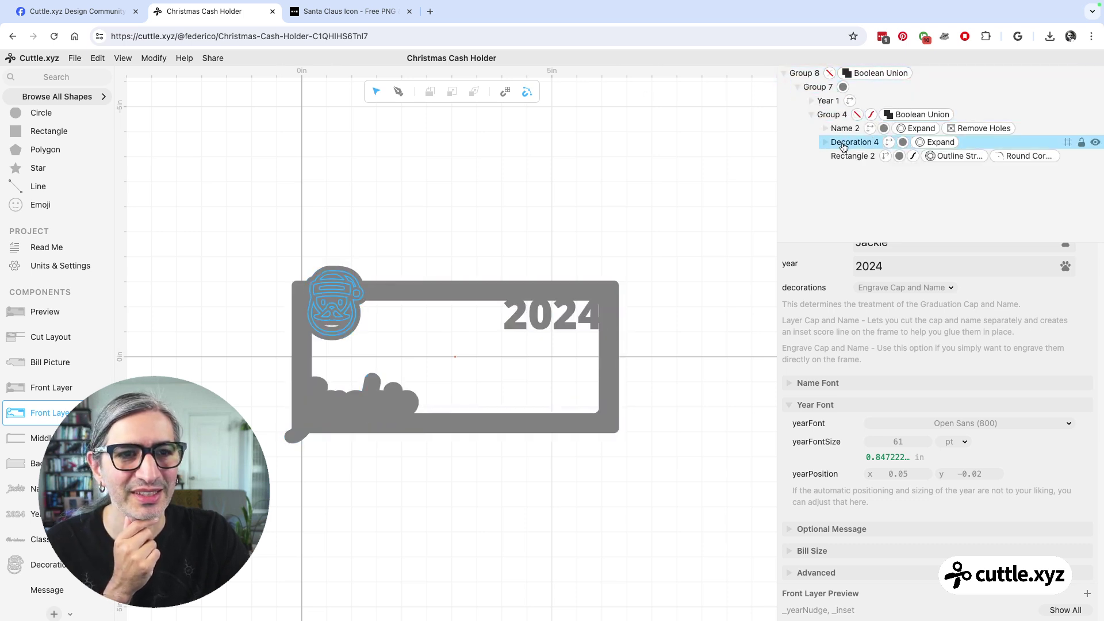
left_click(844, 146)
left_click(162, 58)
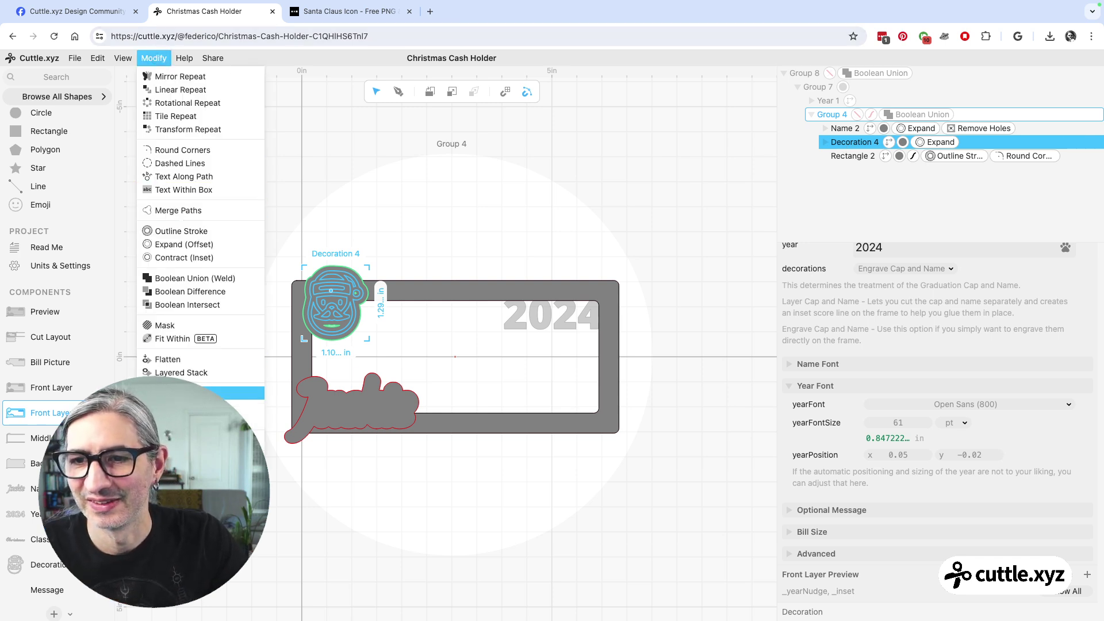
left_click(172, 392)
left_click(485, 189)
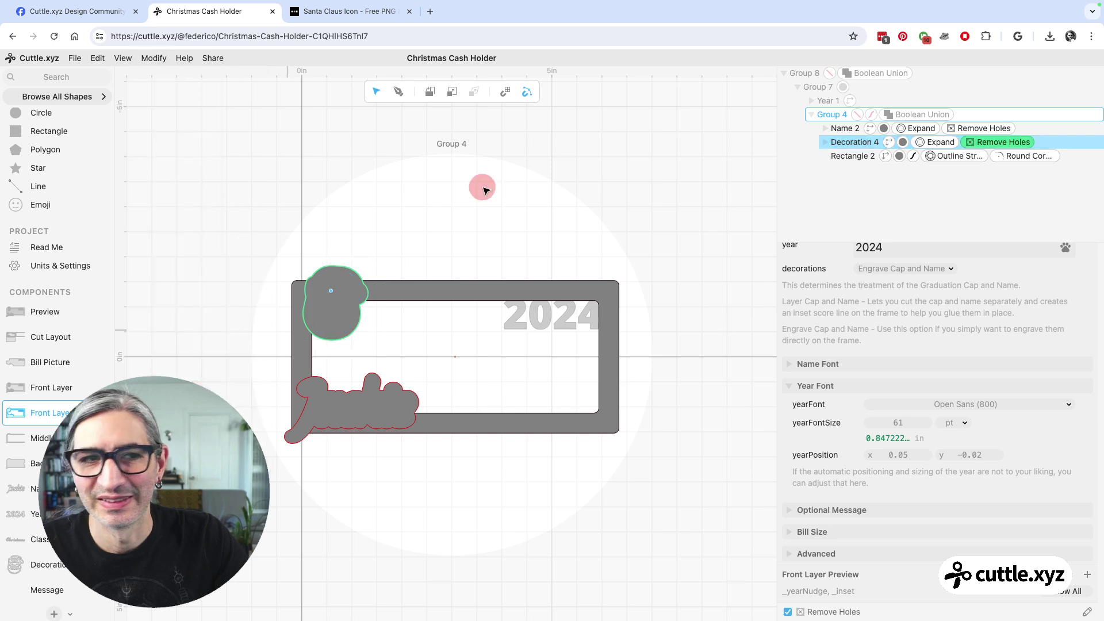
left_click(620, 161)
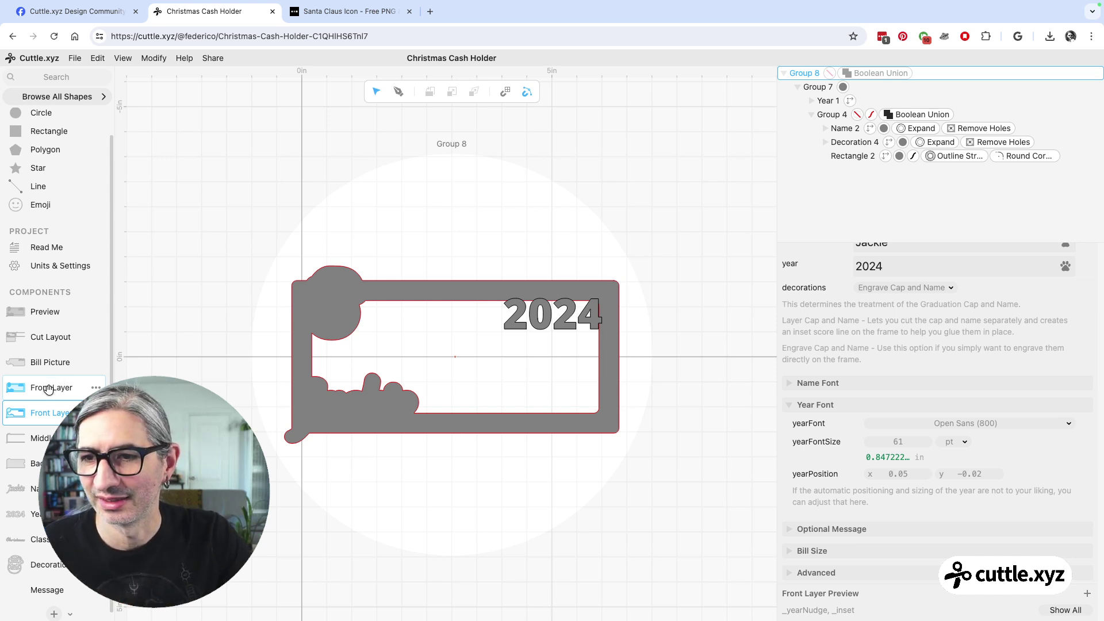
Step: Check the Preview component and, in Cut Layout, set decorations to Layer Cap and Name
left_click(54, 313)
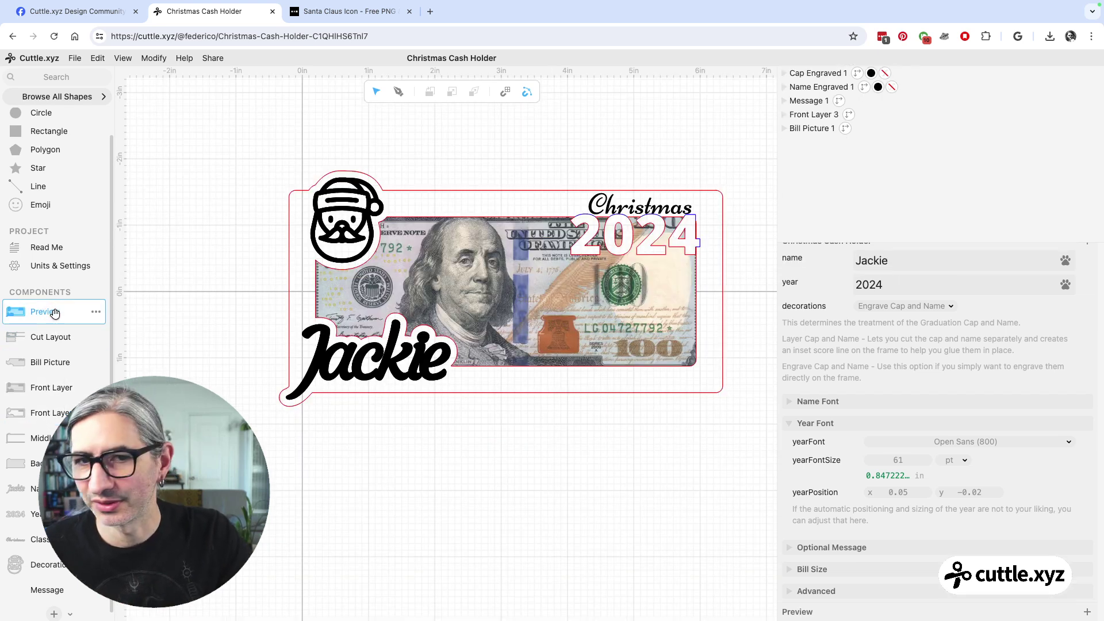
left_click(40, 342)
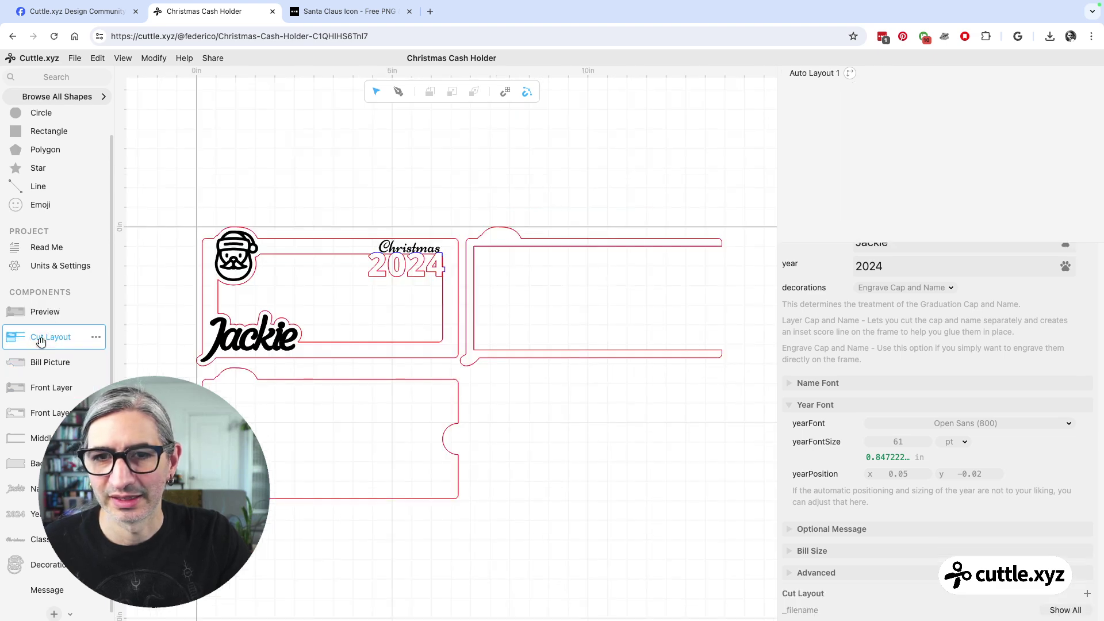
left_click(945, 287)
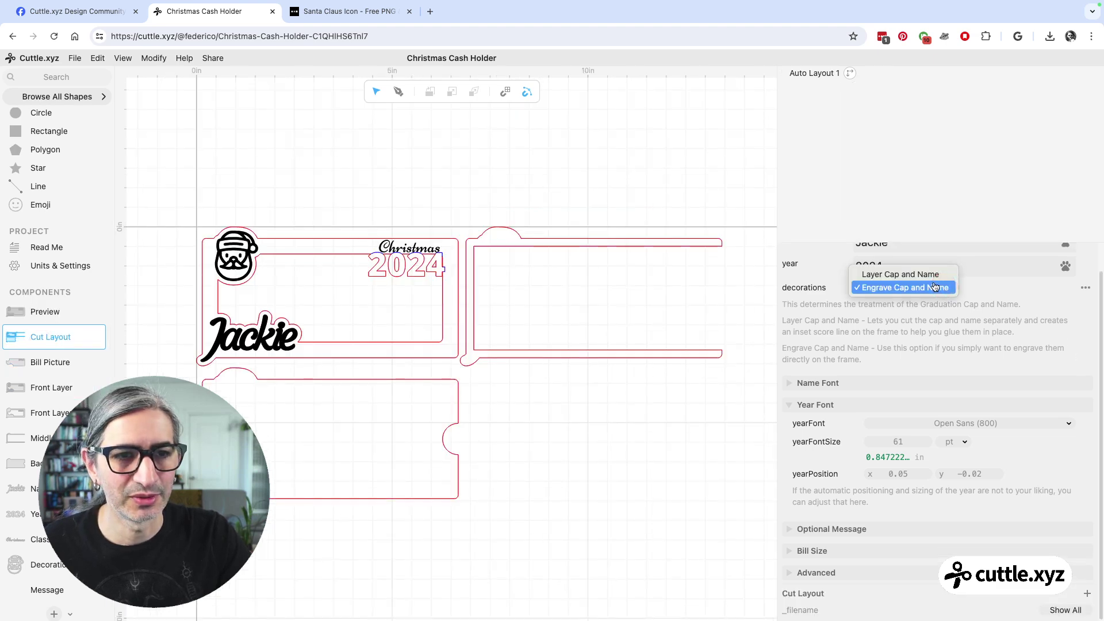
left_click(924, 274)
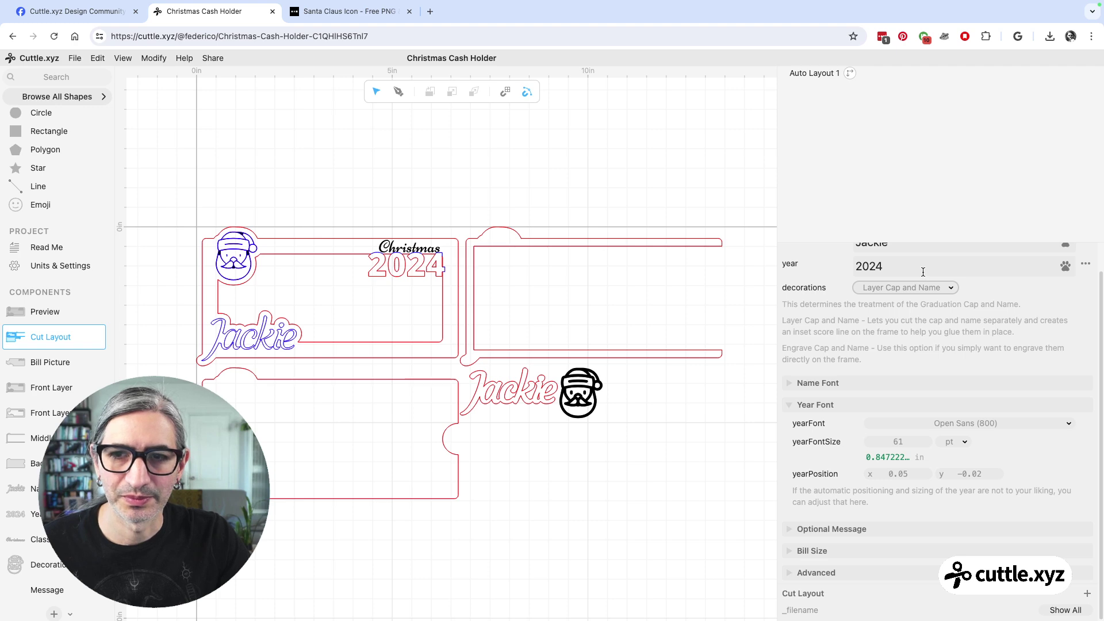
left_click(598, 397)
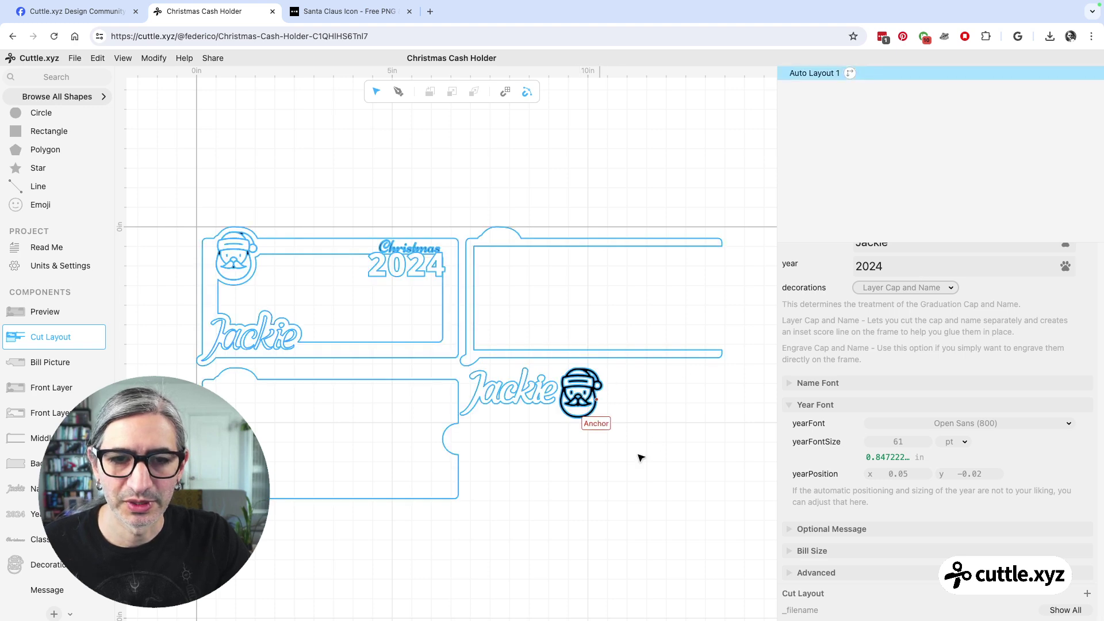
Step: In the Decoration component, turn off the Santa face's fill and give it a red stroke
left_click(46, 564)
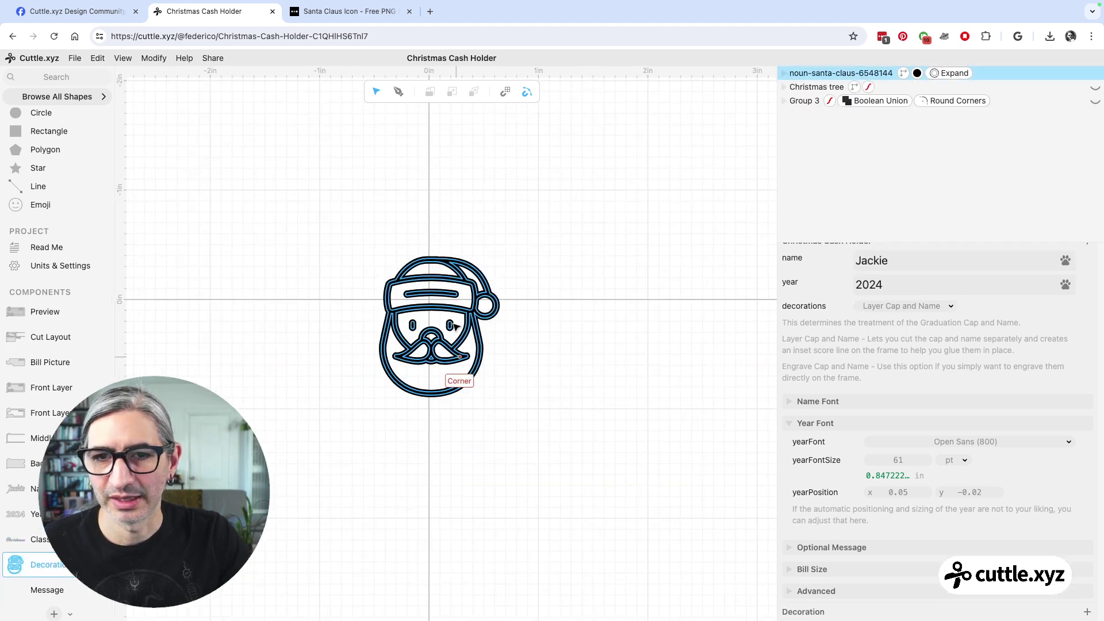
left_click(458, 359)
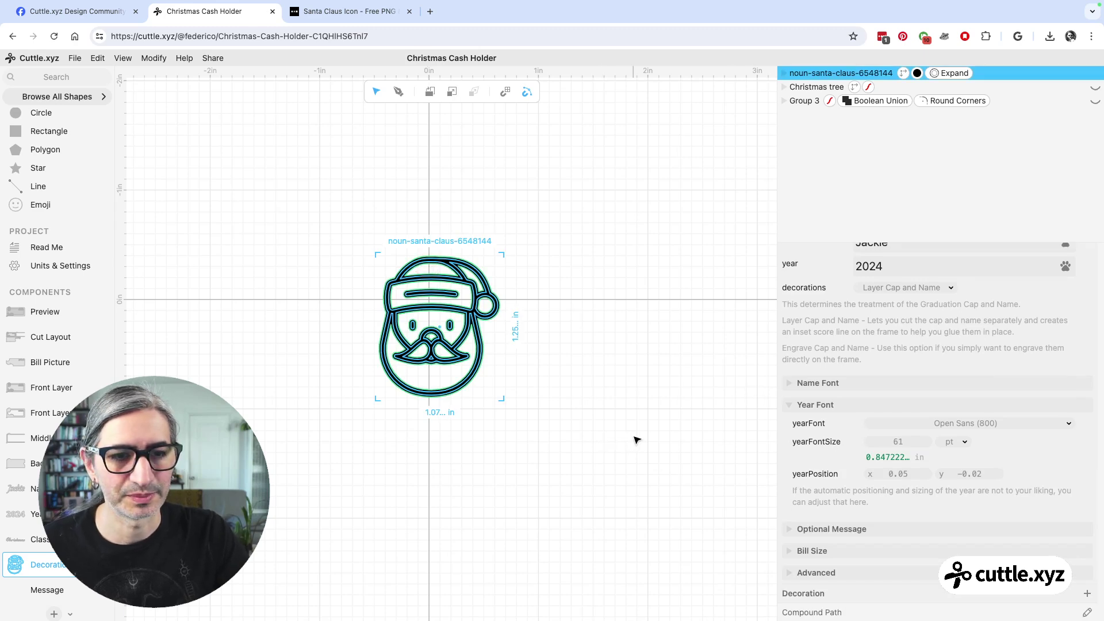
scroll(636, 439, "down", 2)
scroll(839, 518, "down", 5)
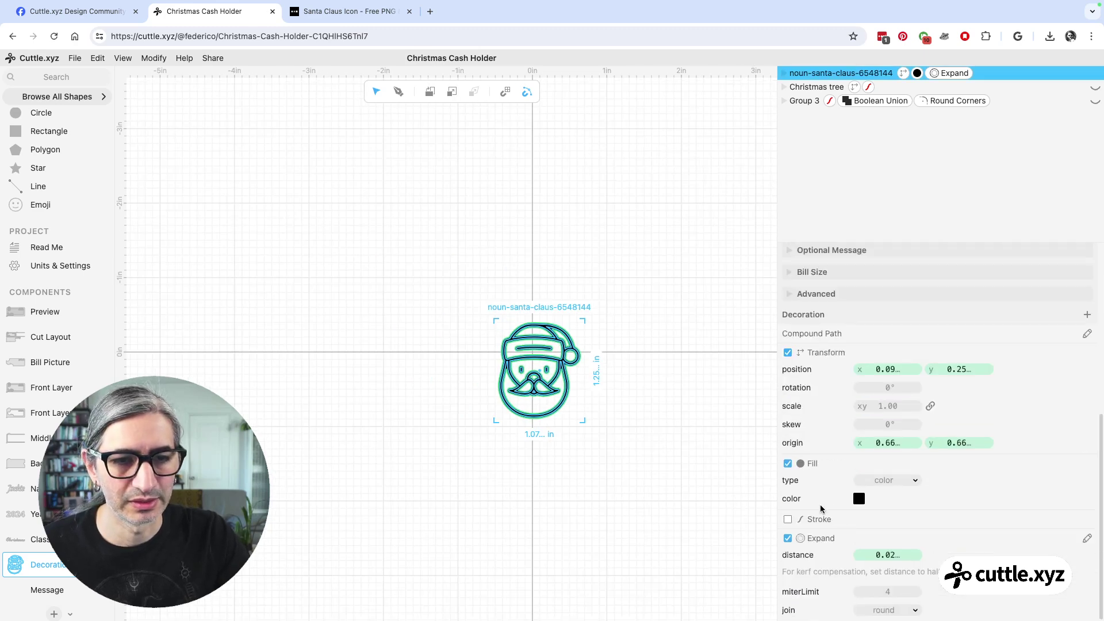
left_click(788, 465)
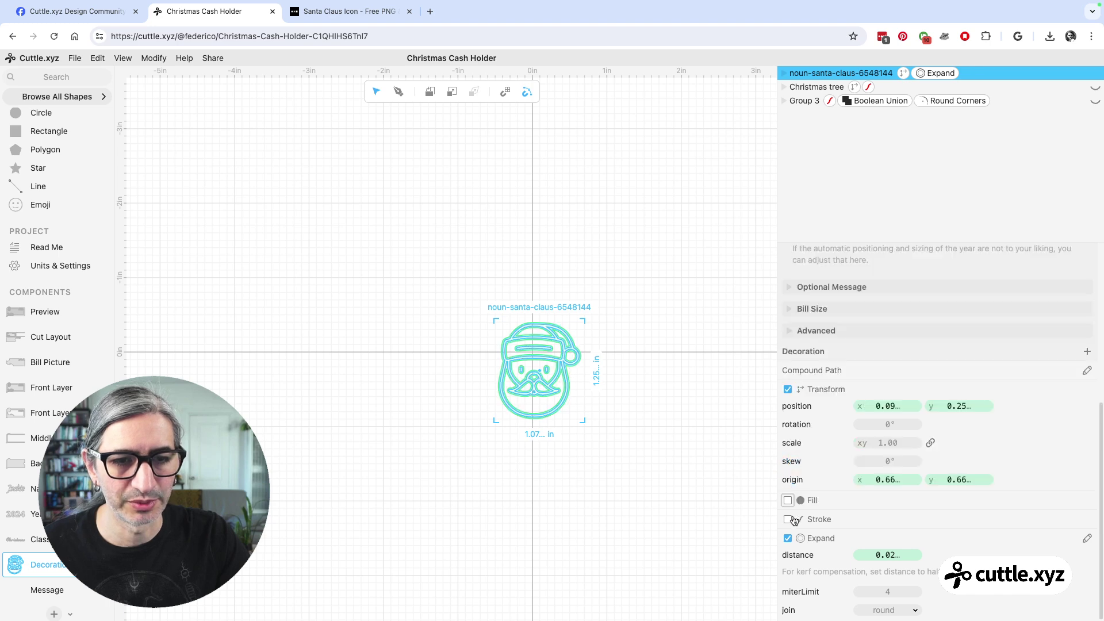
left_click(787, 519)
left_click(859, 536)
left_click(948, 490)
left_click(688, 476)
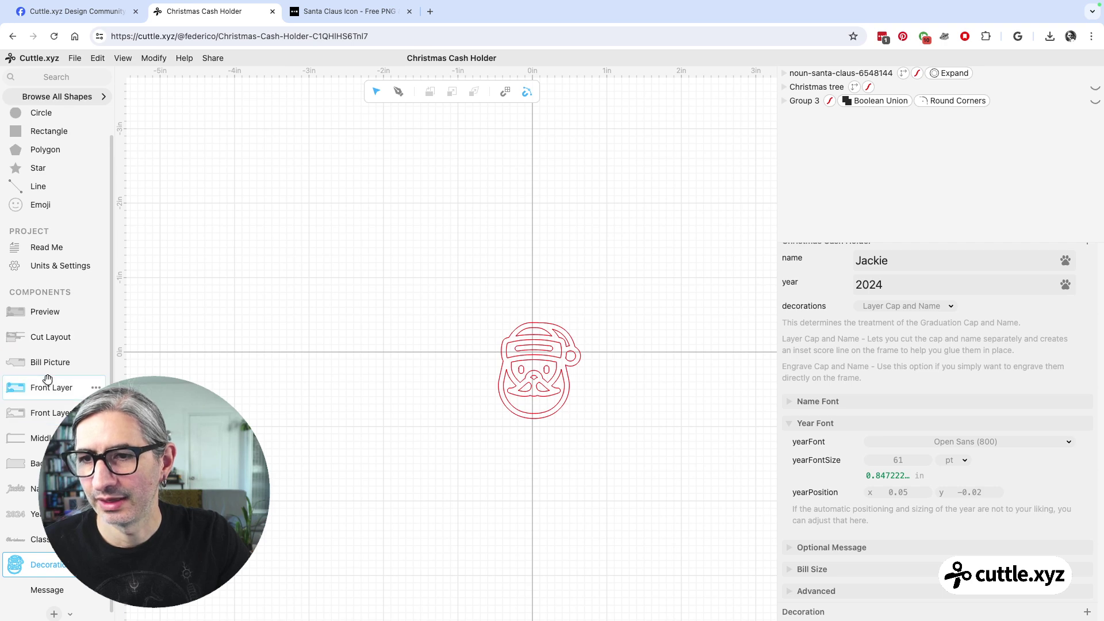
Step: Examine the Santa face's cut lines beside the name piece in the Cut Layout component
left_click(49, 338)
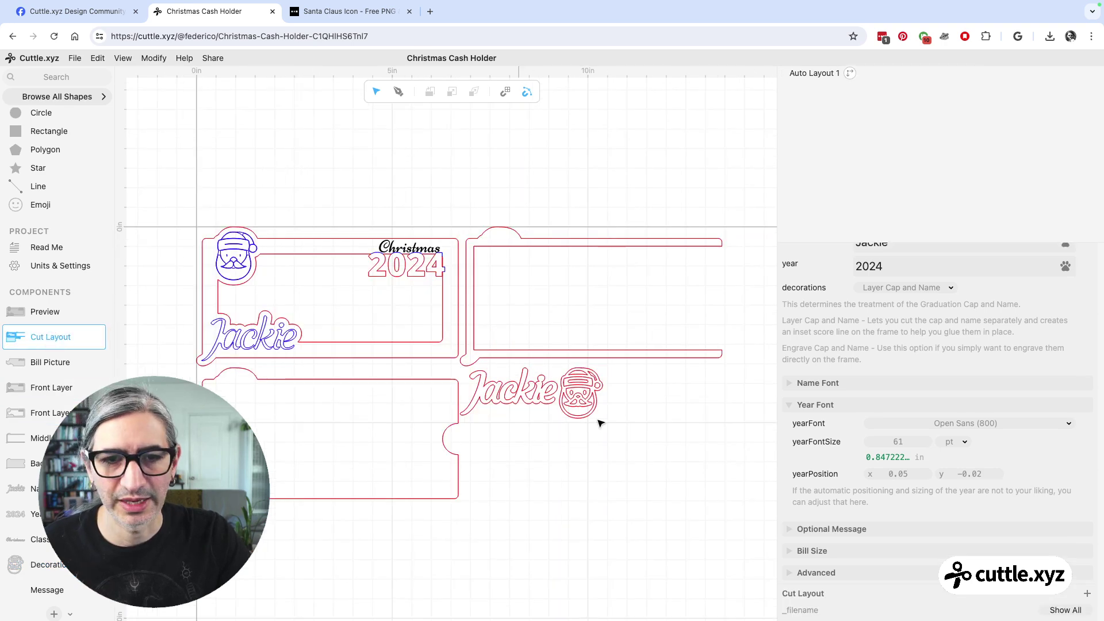
scroll(598, 423, "up", 10)
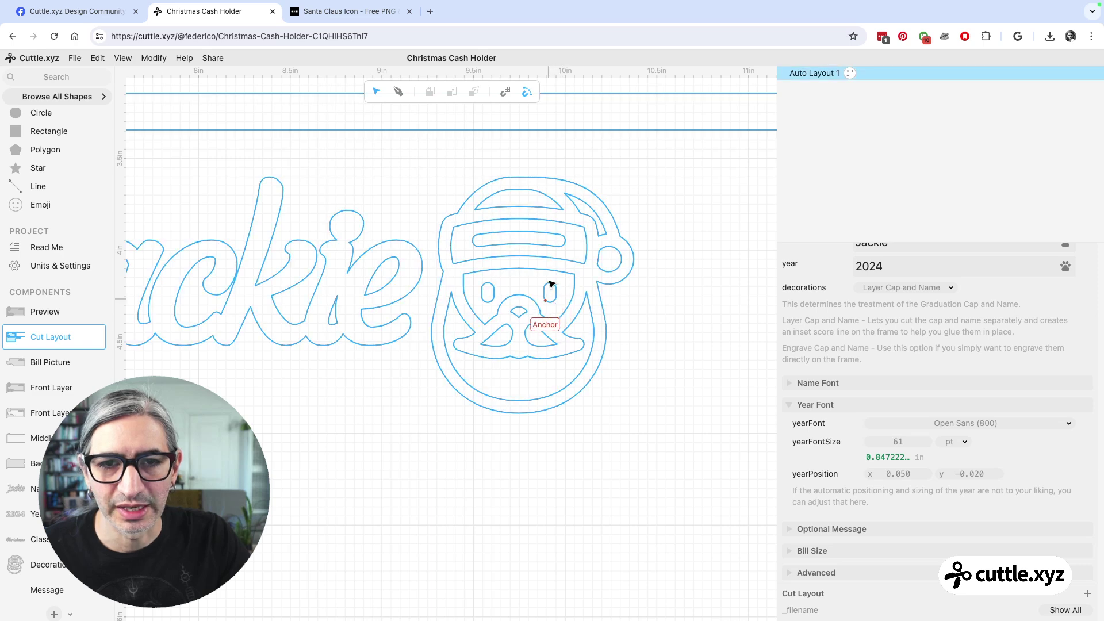
scroll(662, 390, "down", 5)
scroll(661, 390, "down", 10)
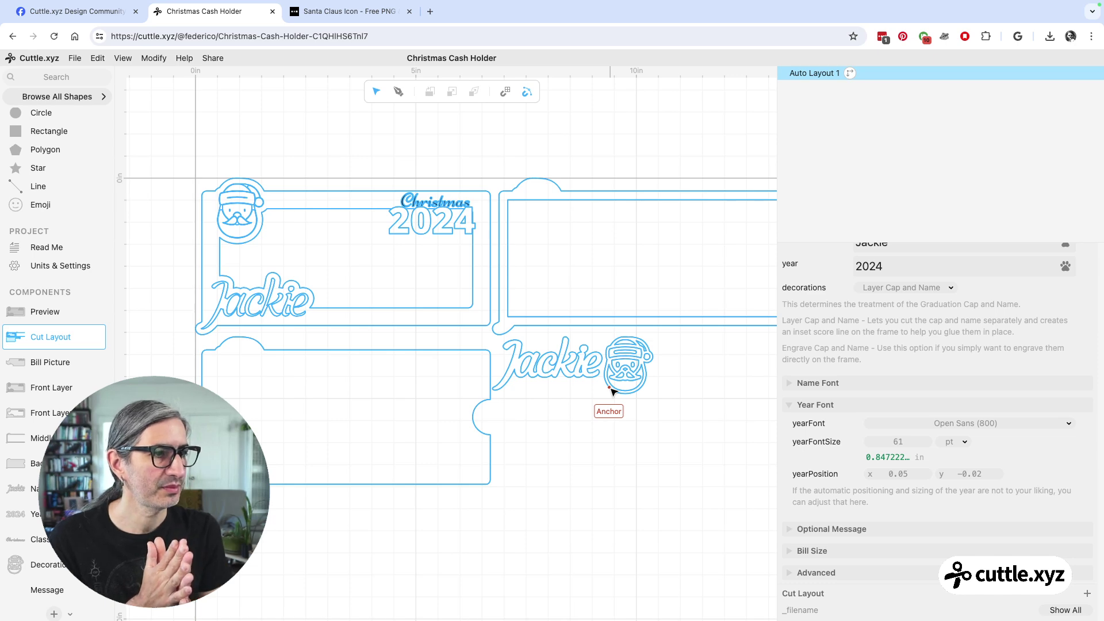
scroll(690, 408, "down", 5)
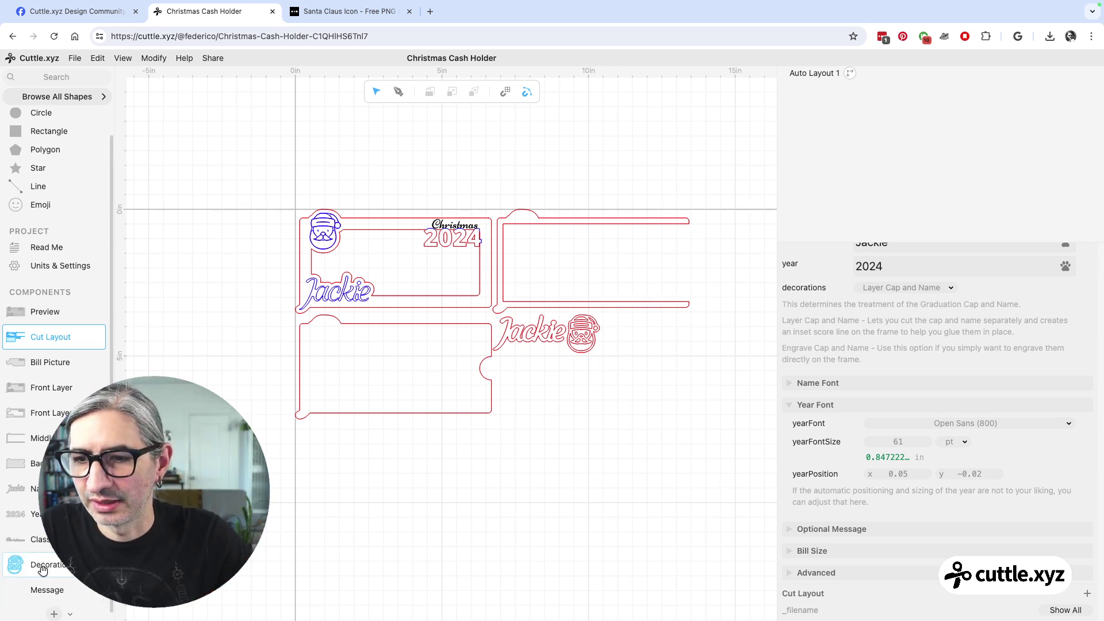
Step: Hide the Santa face shape in the Decoration component
left_click(17, 565)
scroll(542, 456, "up", 5)
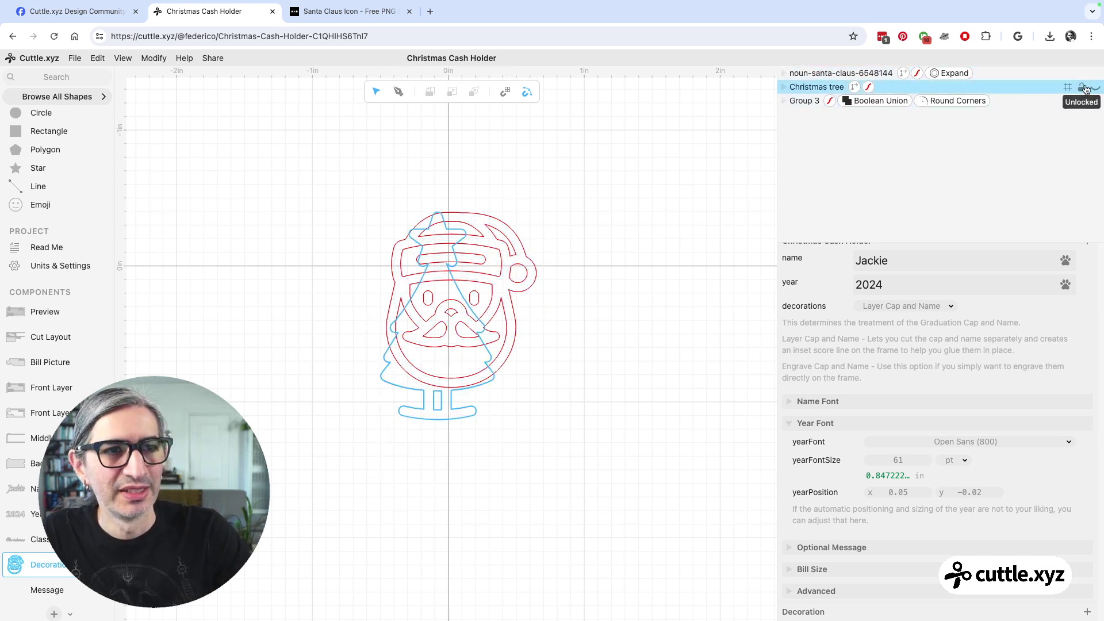
left_click(1094, 74)
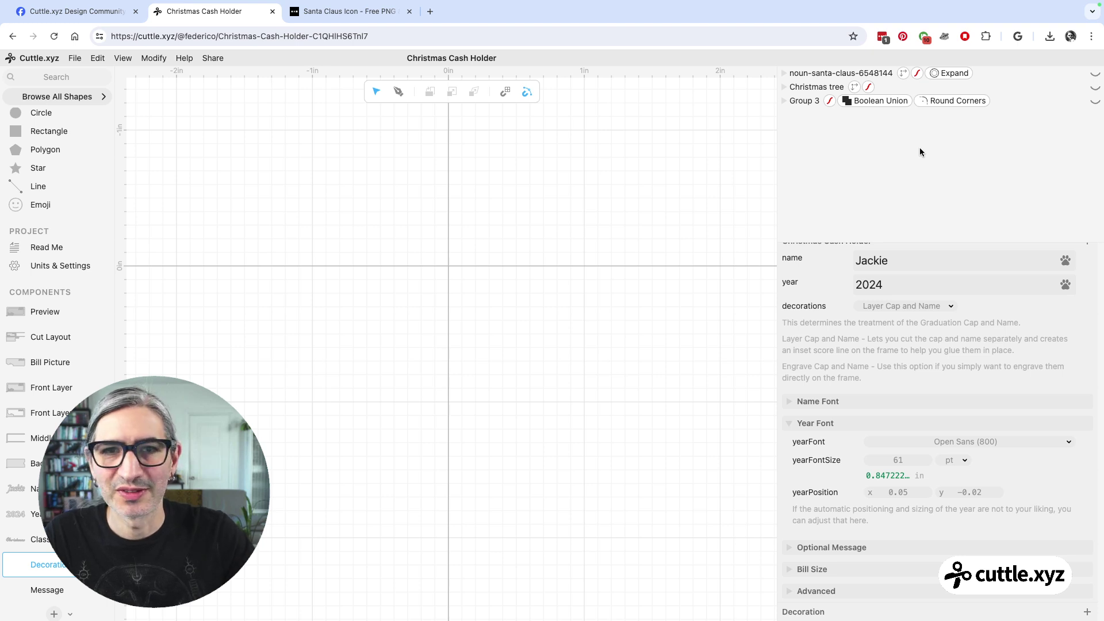
Step: Compare the graduation cap and the Christmas tree as the only visible decoration by showing each in turn and checking the Preview component
left_click(1097, 101)
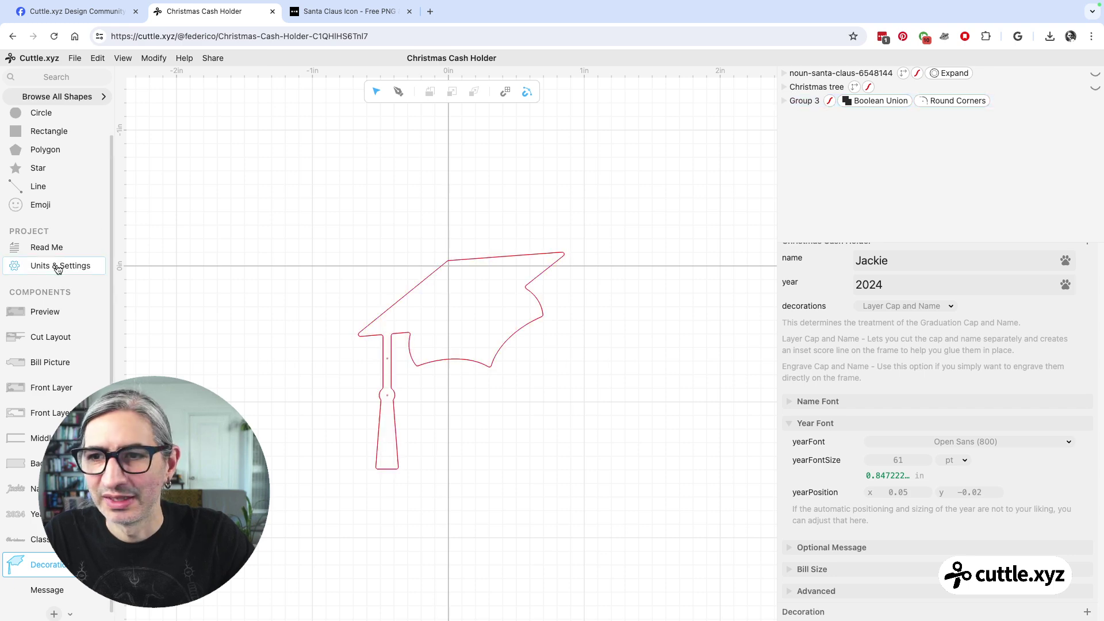
left_click(30, 318)
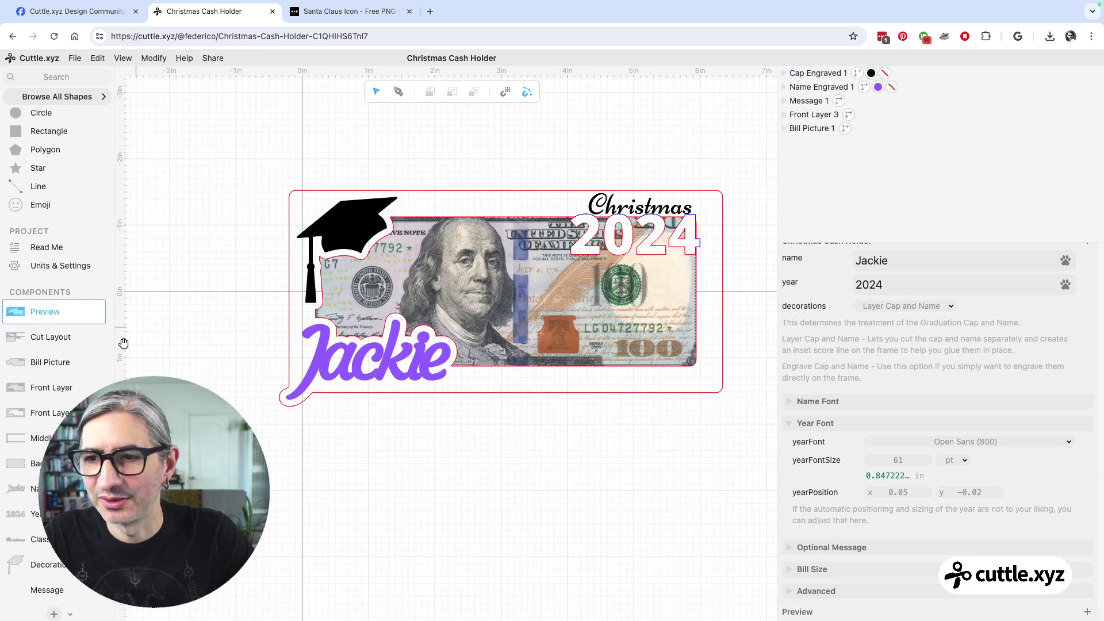
left_click(45, 564)
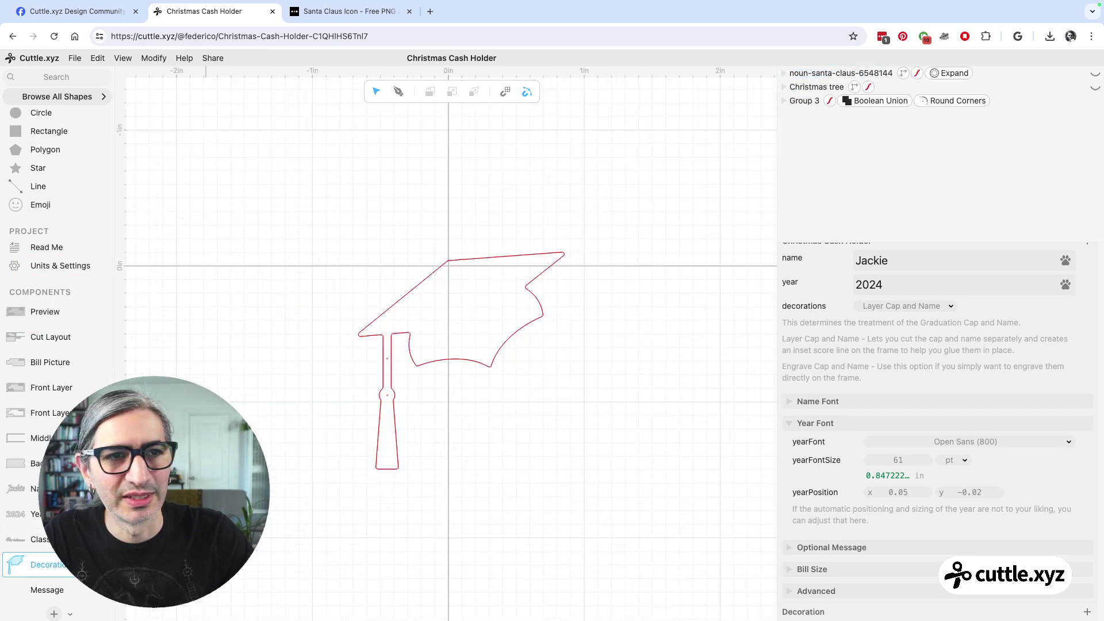
left_click(1095, 102)
left_click(1096, 88)
left_click(540, 163)
left_click(45, 305)
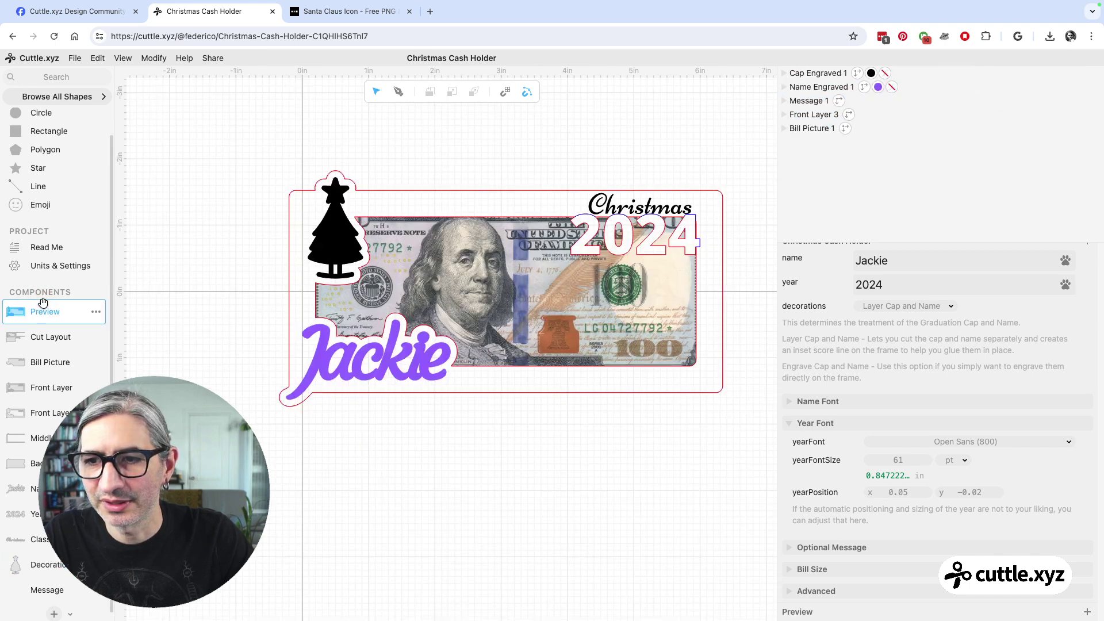
Step: In the Decoration component, hide the Christmas tree and add an emoji about 0.81 in wide at position 0.00, 0.38; check Preview and Front Layer
left_click(44, 564)
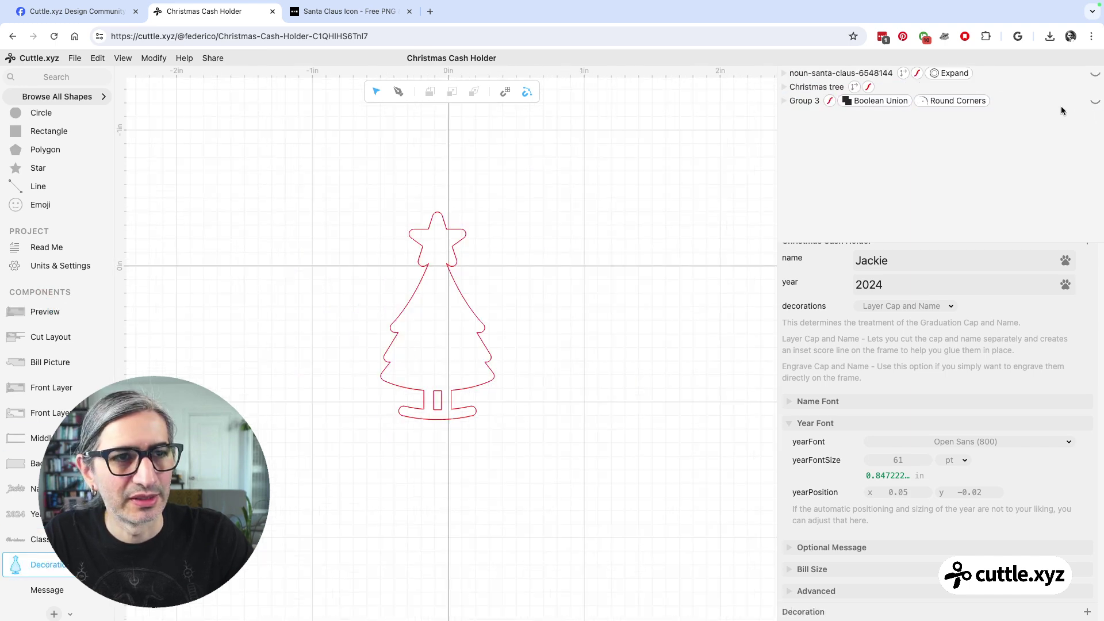
left_click(1095, 88)
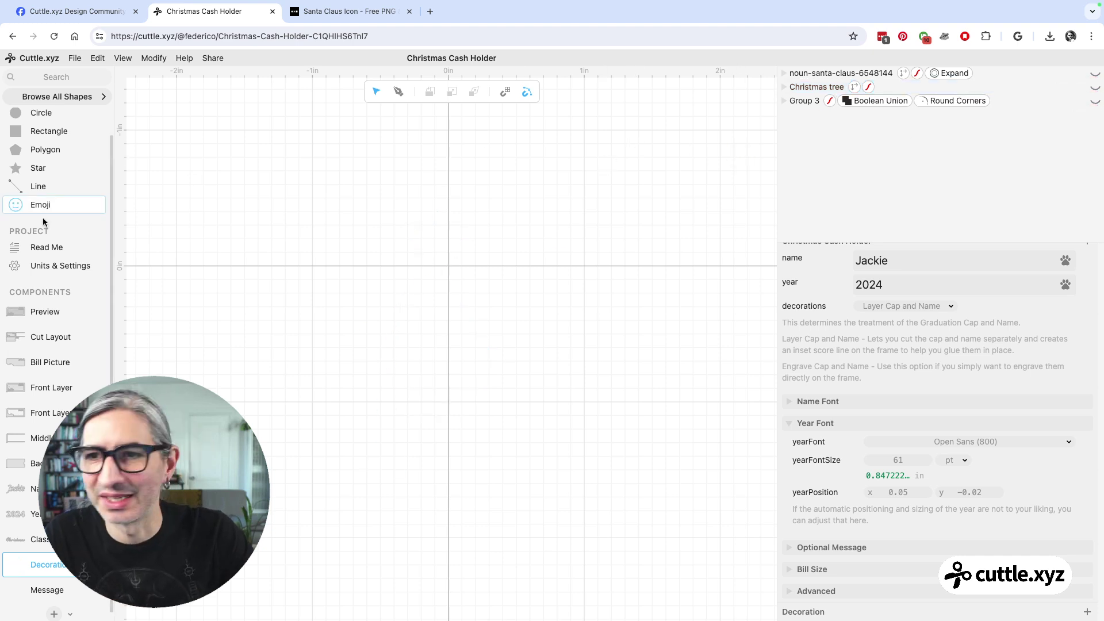
left_click_drag(12, 205, 445, 318)
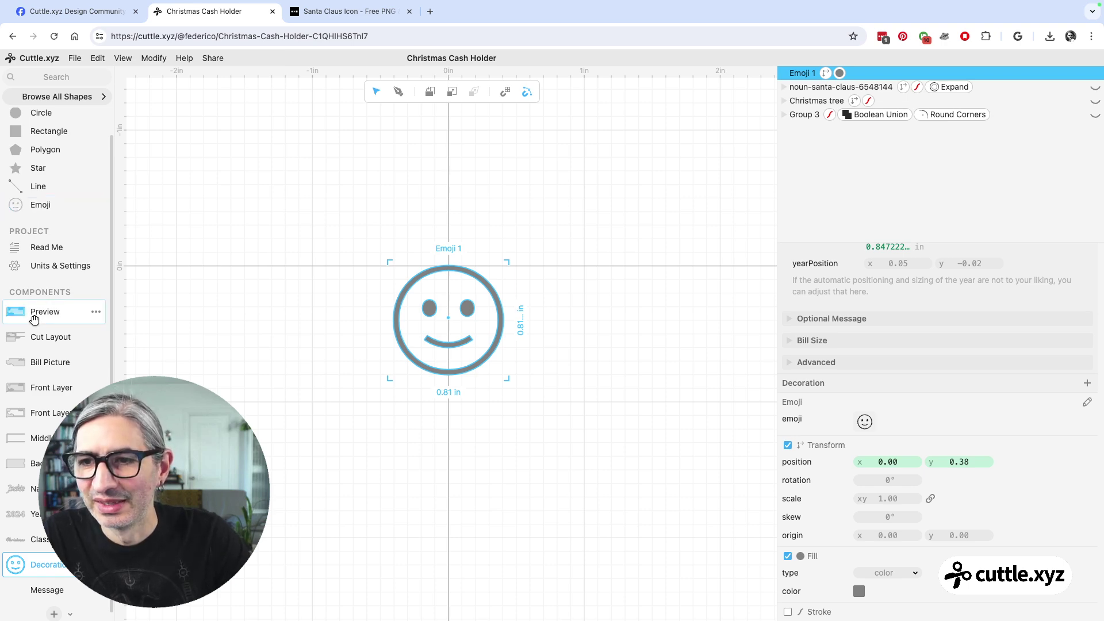
left_click(34, 320)
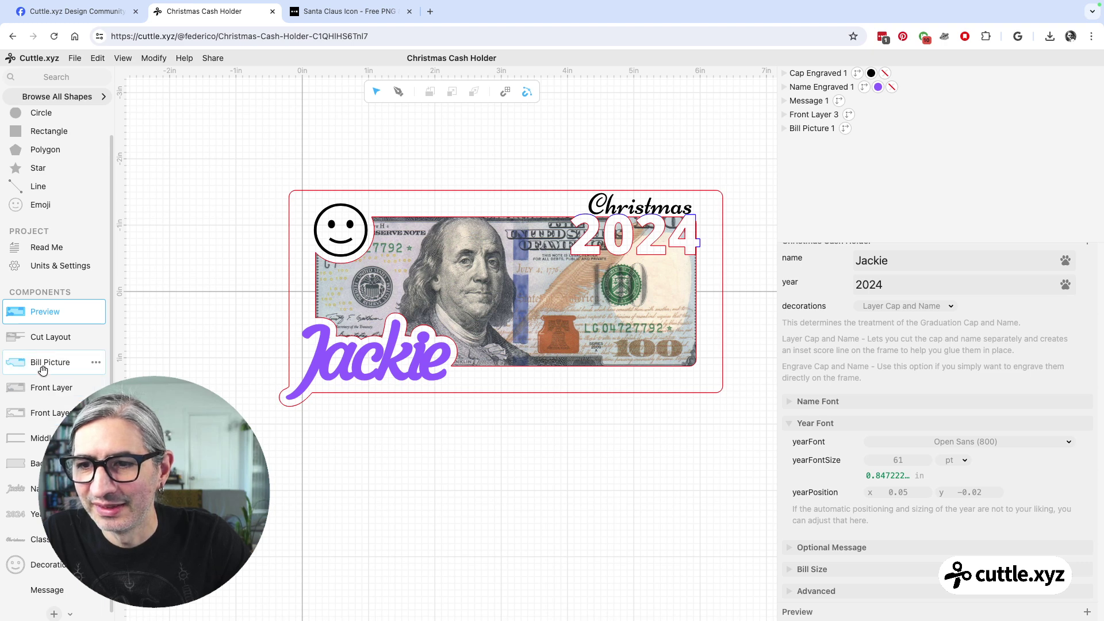
left_click(42, 385)
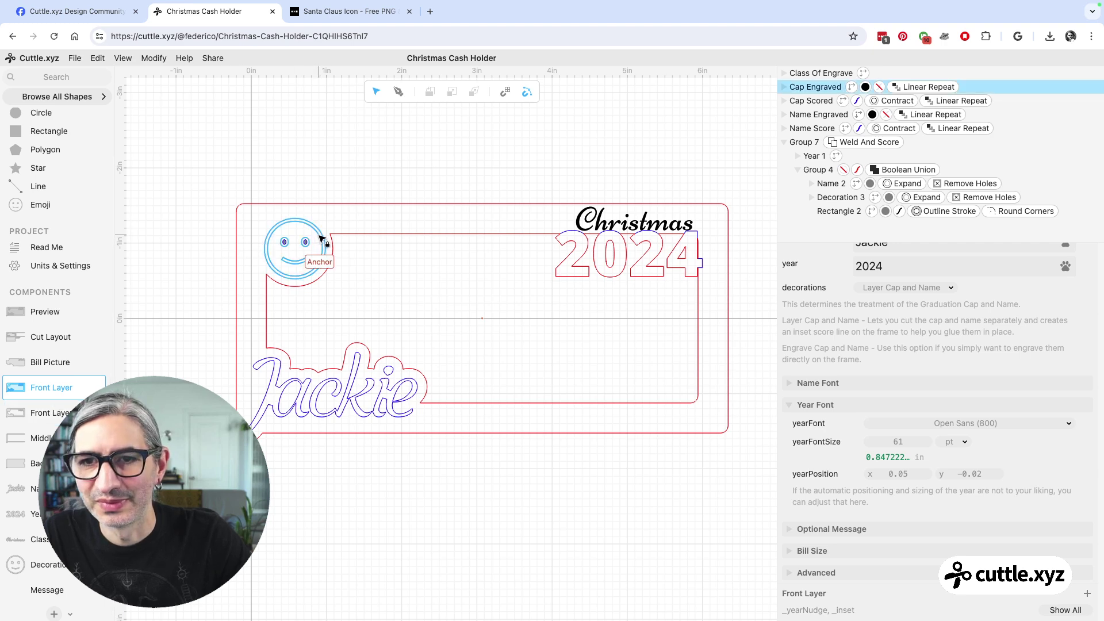
Step: In the Decoration component, turn off the emoji's fill and give it a red hairline stroke
left_click(36, 565)
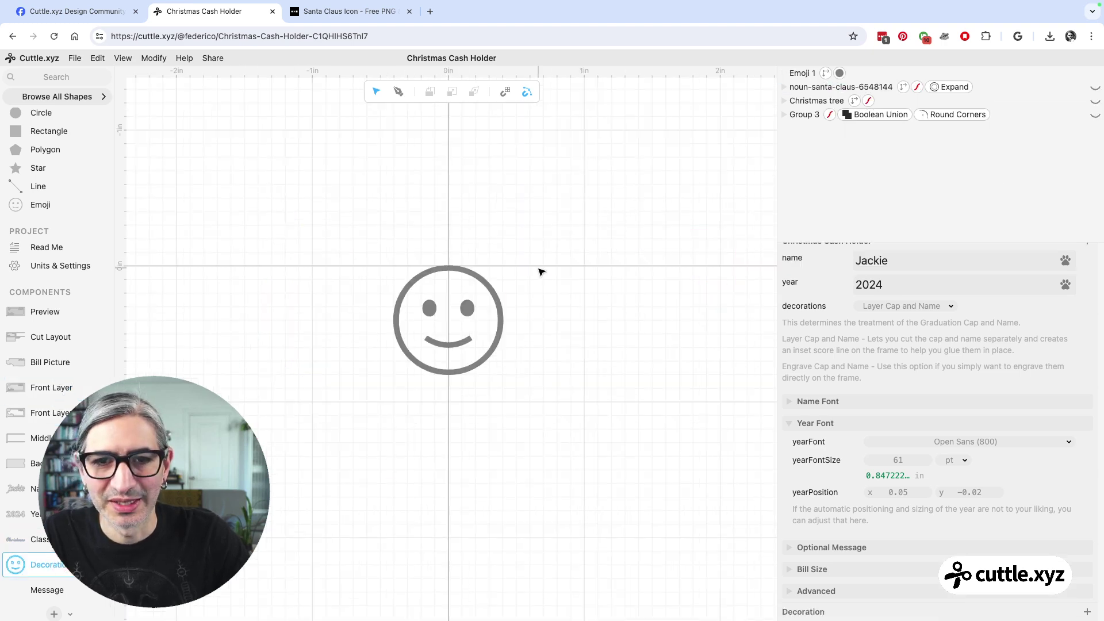
left_click(492, 329)
left_click(787, 556)
left_click(788, 611)
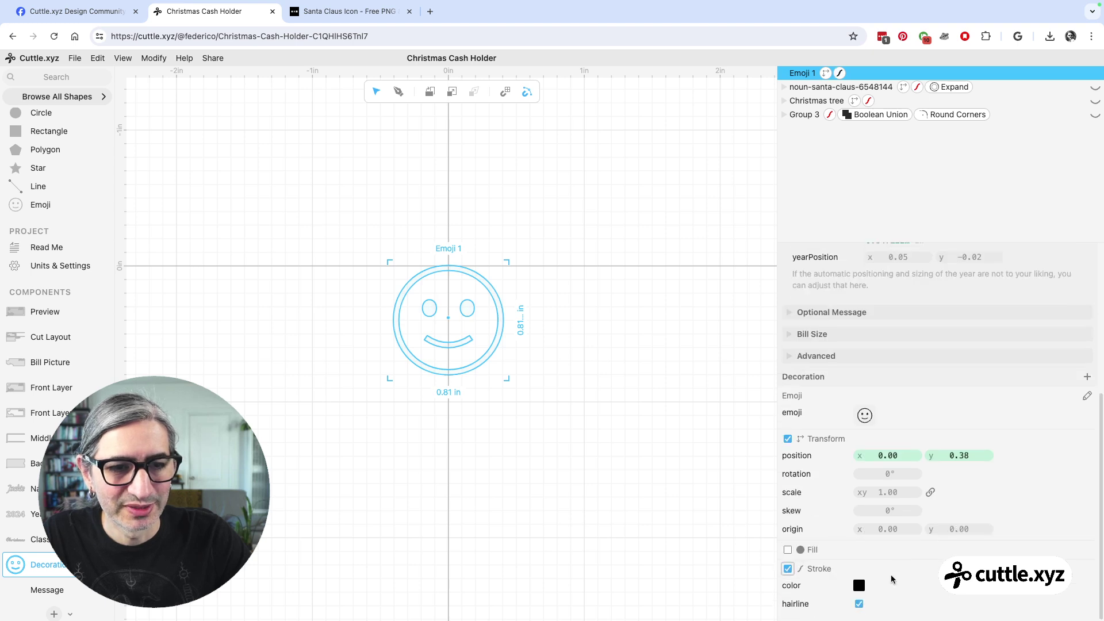
left_click(859, 586)
left_click(941, 538)
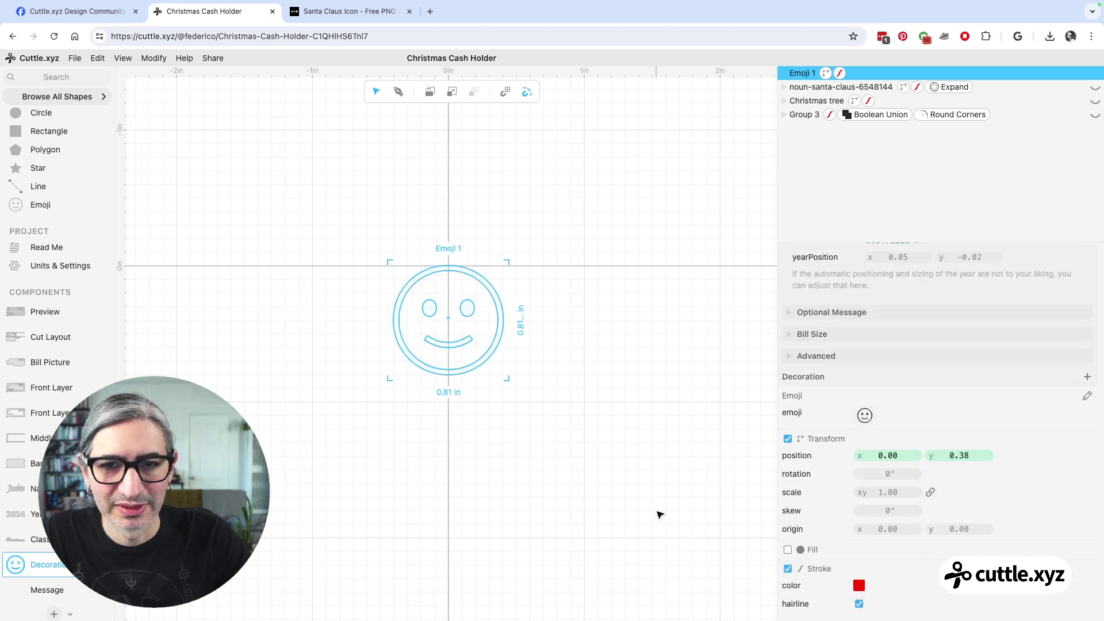
left_click(658, 512)
Step: Set decorations to Engrave Cap and Name and check the result in the Front Layer component
left_click(906, 307)
left_click(908, 319)
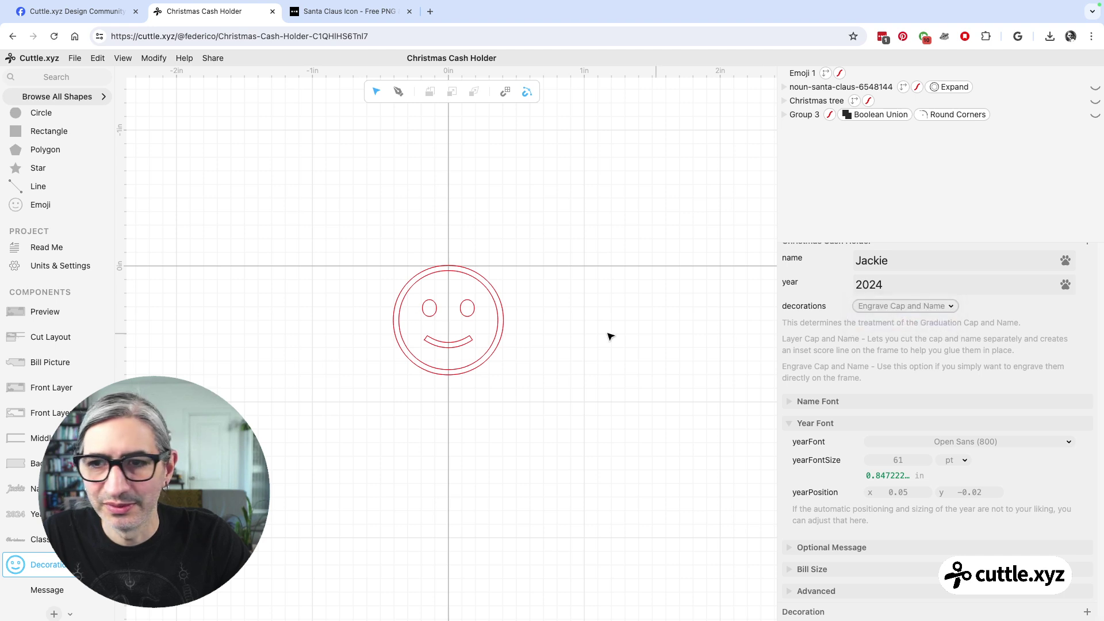
left_click(50, 381)
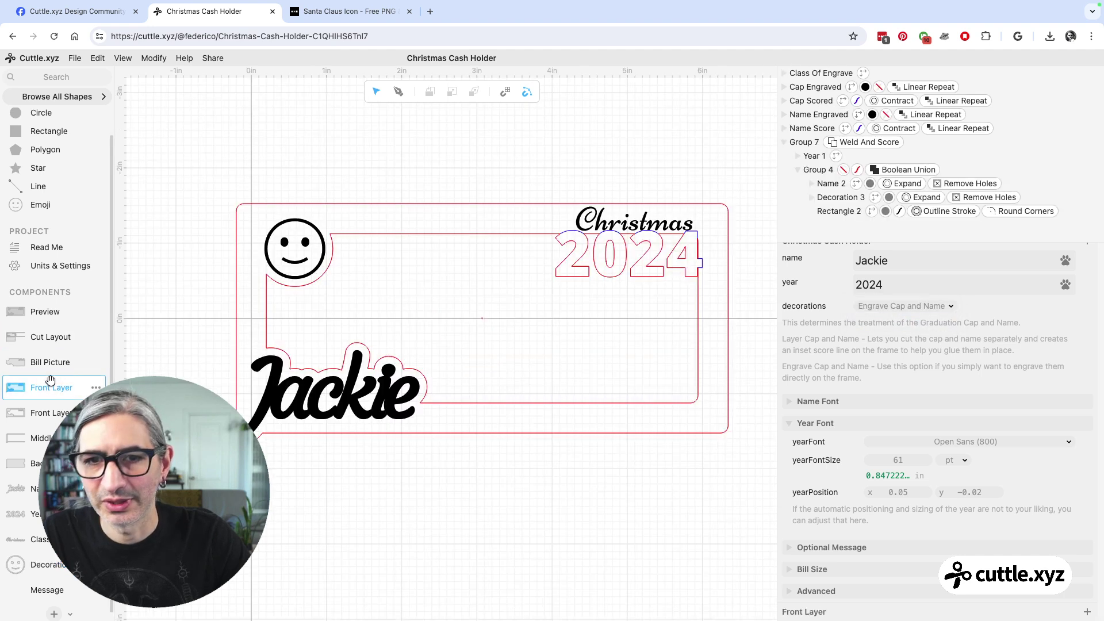
Step: Inside the Cap Engraved shape of the Front Layer, nudge the emoji up to a y position of 0.18
left_click(316, 249)
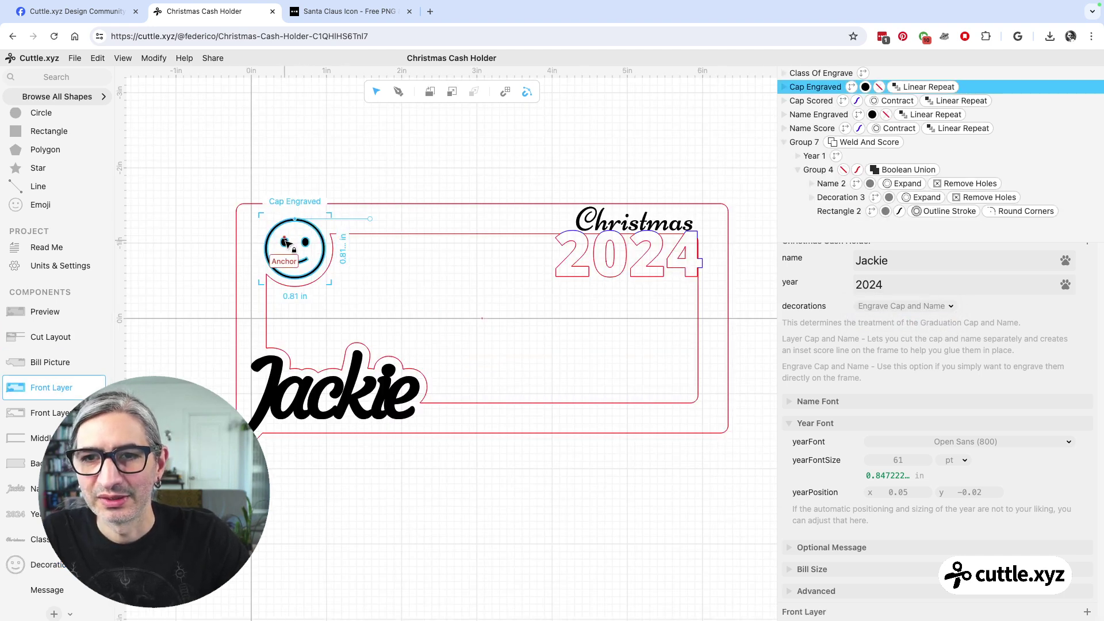
double_click(290, 244)
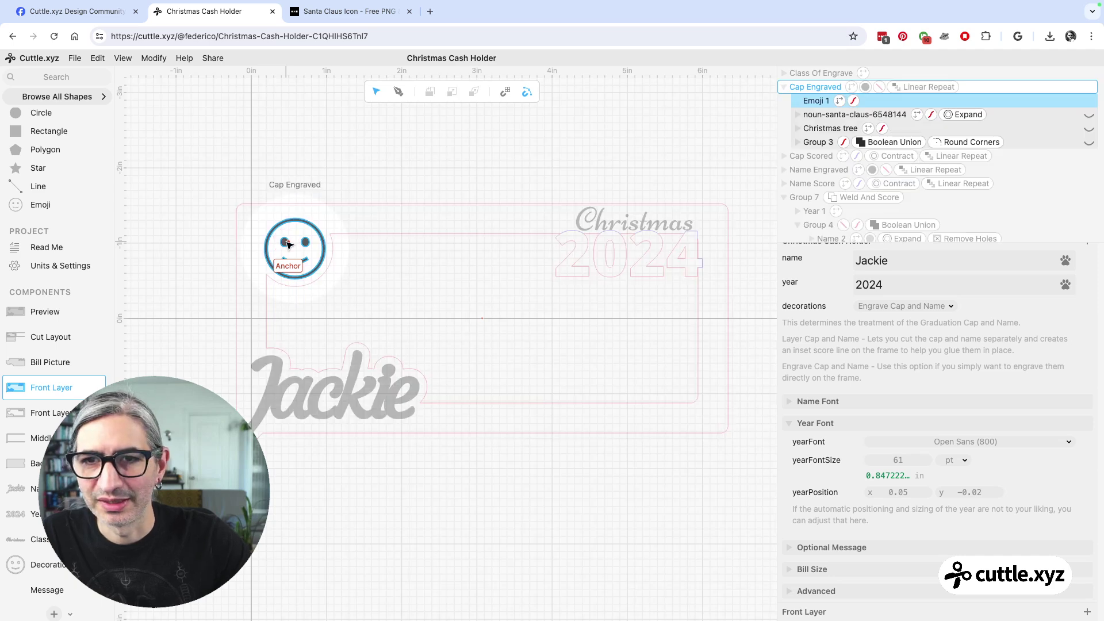
left_click(290, 244)
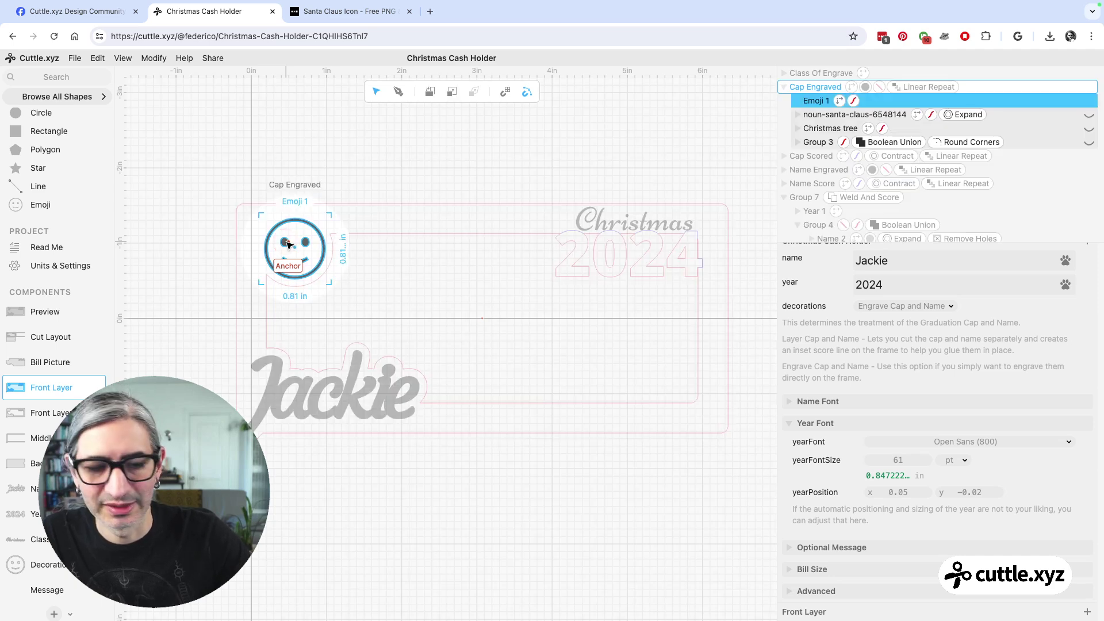
key("Up")
key("Up")
key("Up")
key("Up")
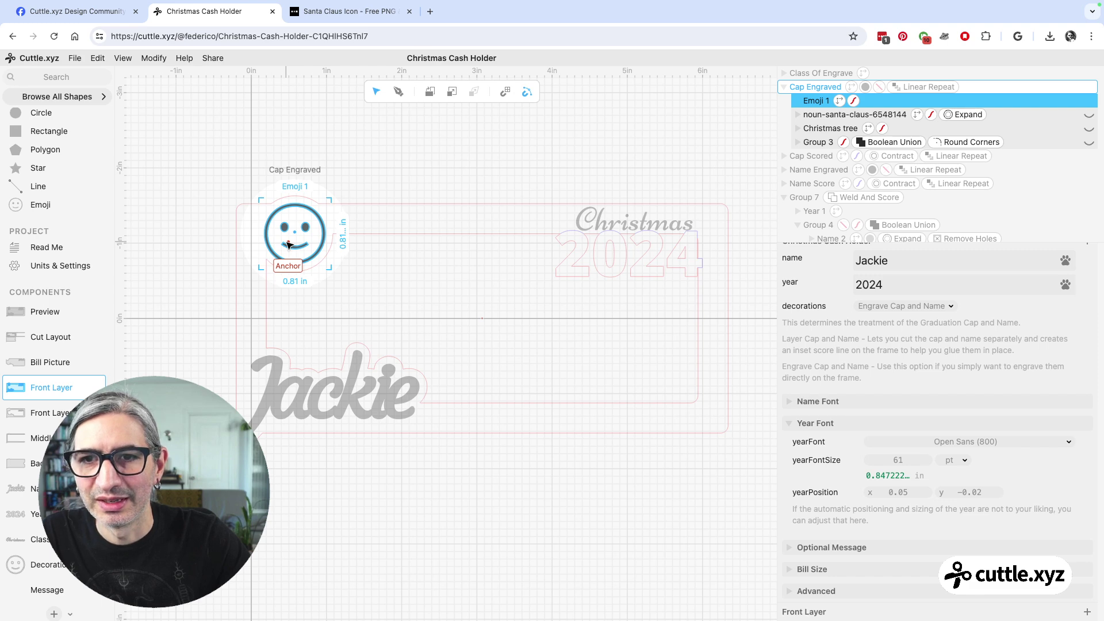
left_click(342, 128)
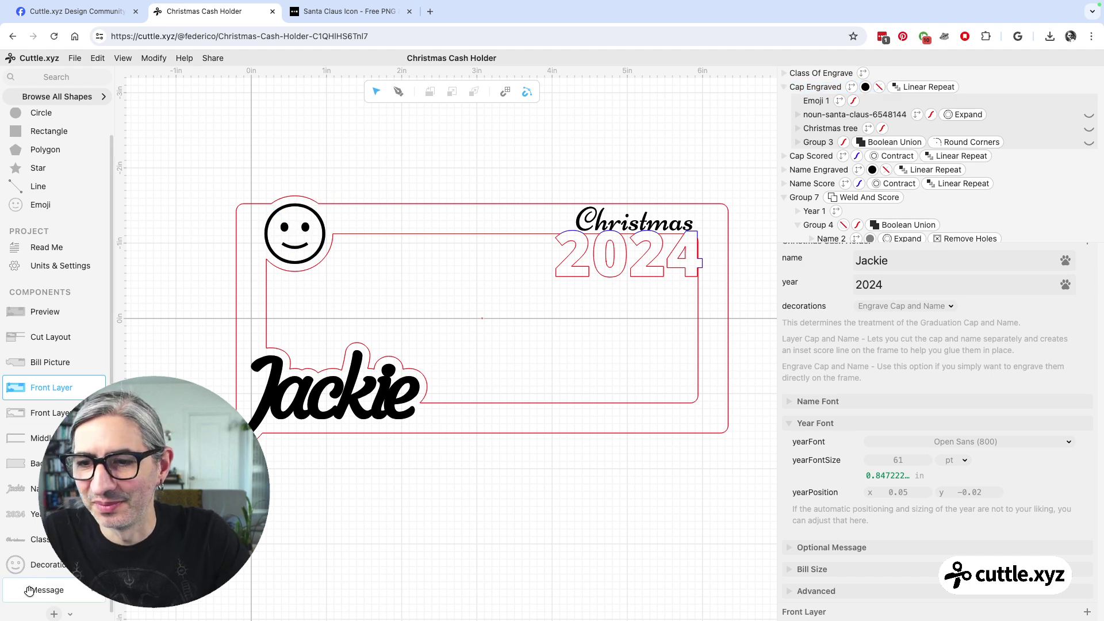
Step: Scale the emoji inside the Cap Engraved shape to 1.21
double_click(320, 223)
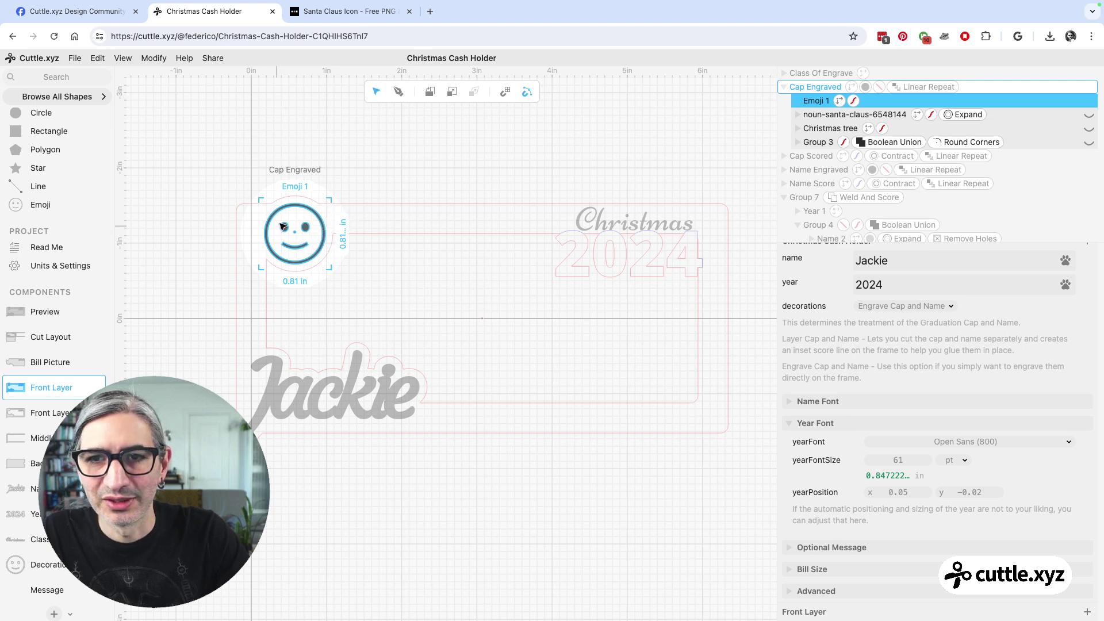
scroll(931, 429, "down", 1)
scroll(931, 429, "down", 4)
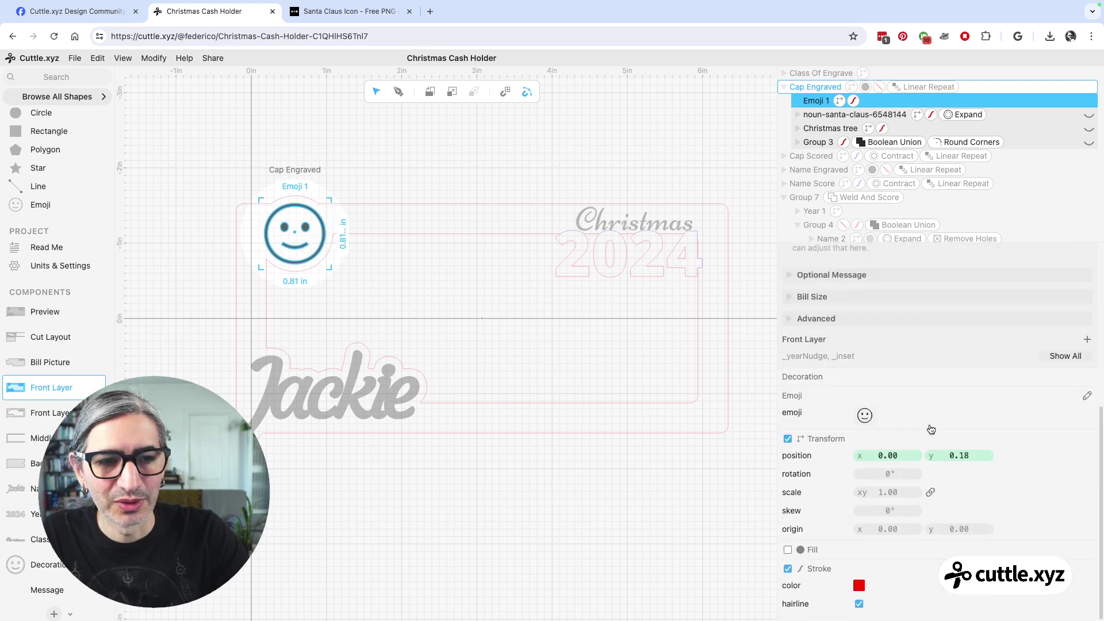
left_click_drag(886, 492, 919, 492)
left_click(549, 505)
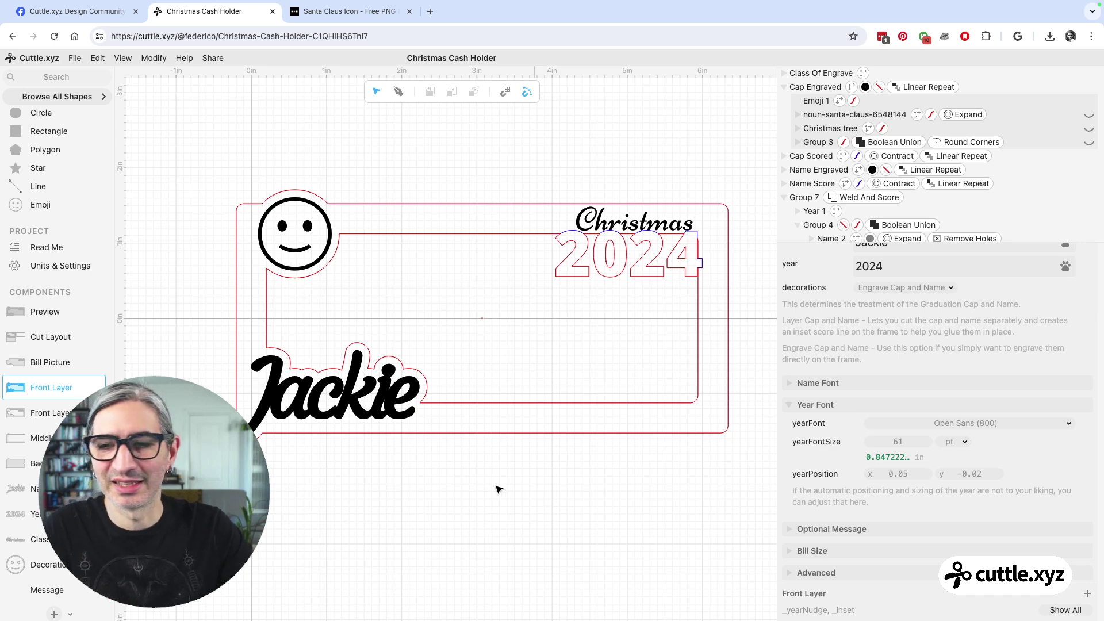
Step: In the Decoration component, change the emoji to Melting Face
left_click(24, 564)
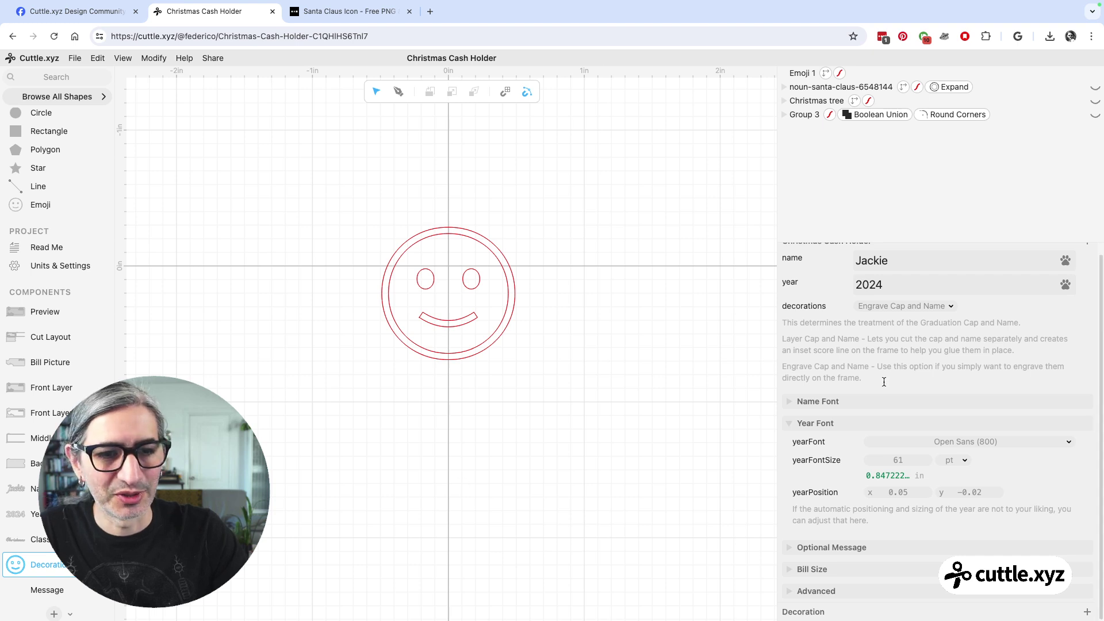
scroll(914, 345, "up", 1)
scroll(953, 312, "down", 1)
scroll(966, 299, "up", 1)
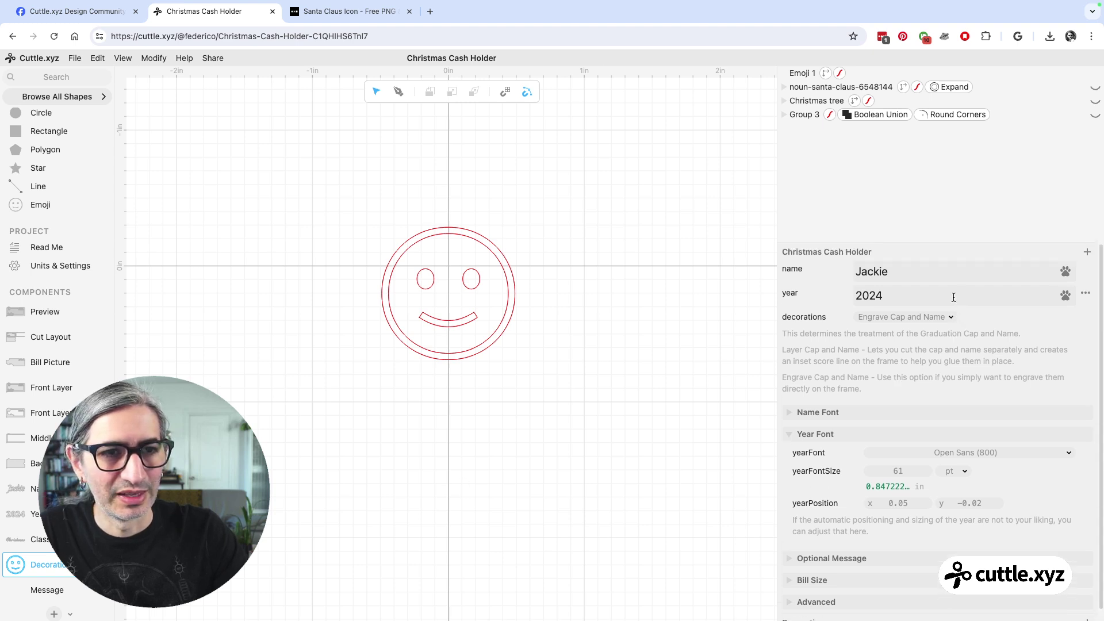
left_click(903, 248)
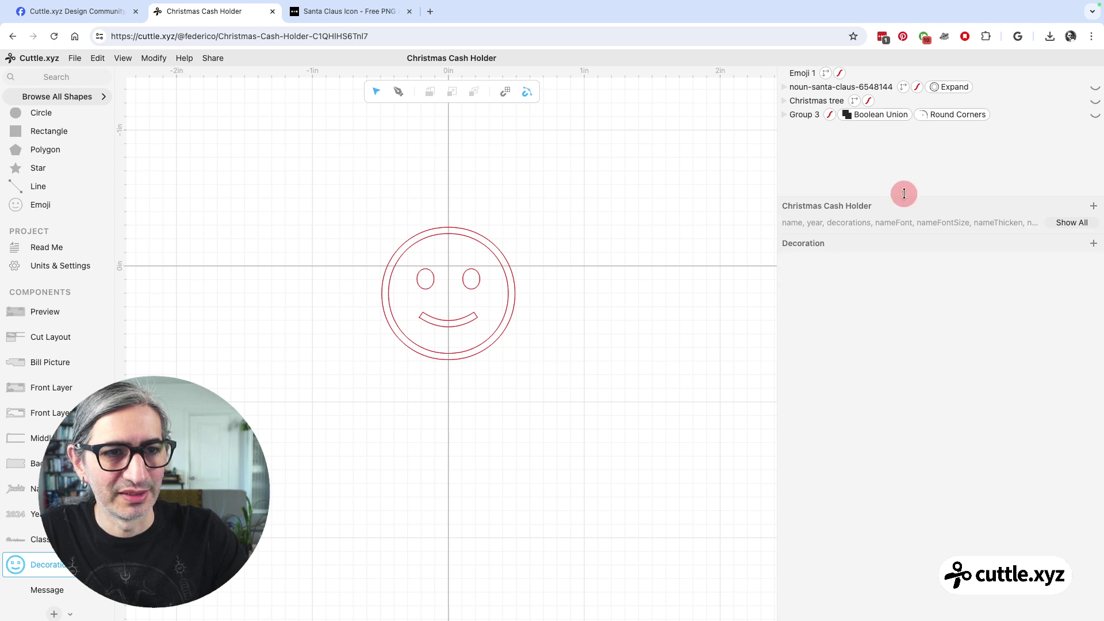
left_click(473, 238)
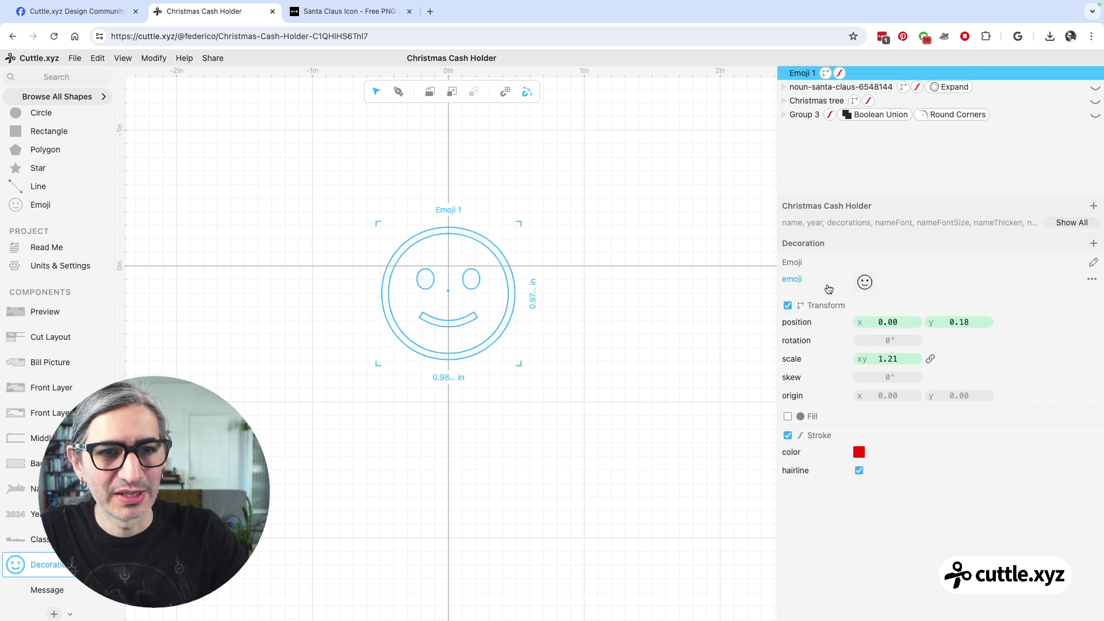
left_click(864, 281)
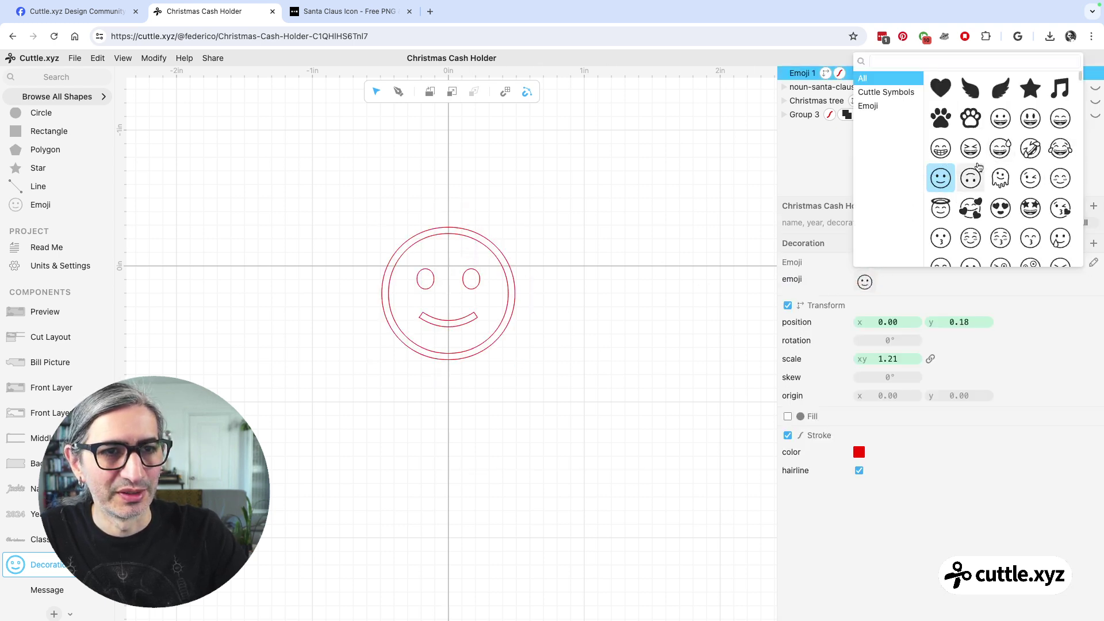
left_click(1002, 179)
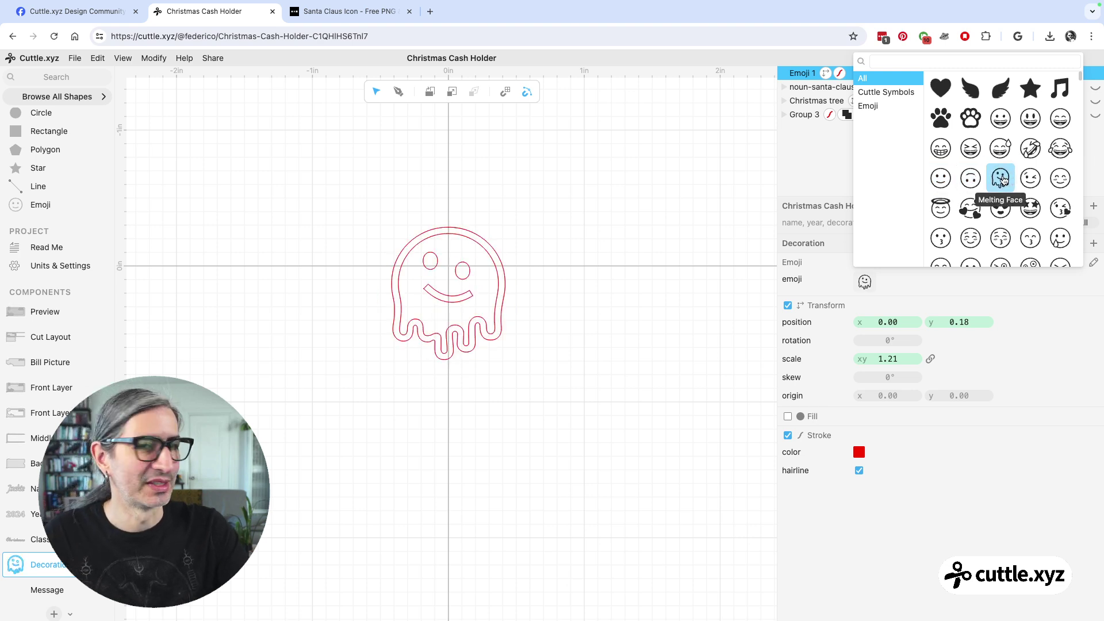
left_click(625, 221)
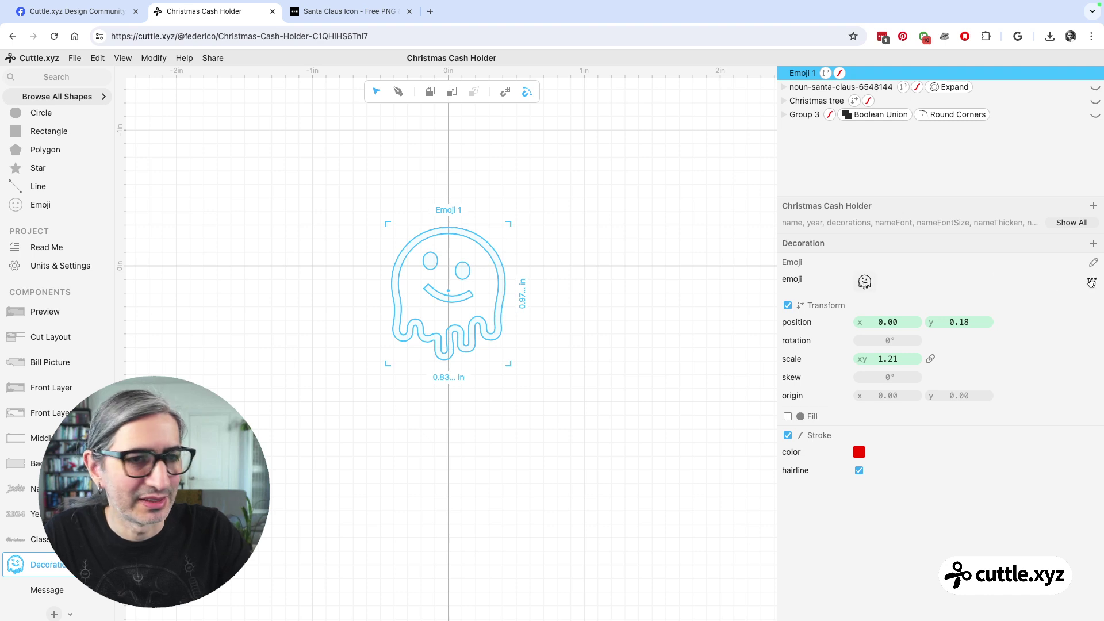
Step: Extract the emoji choice as a Decoration component parameter named emoji
left_click(1091, 281)
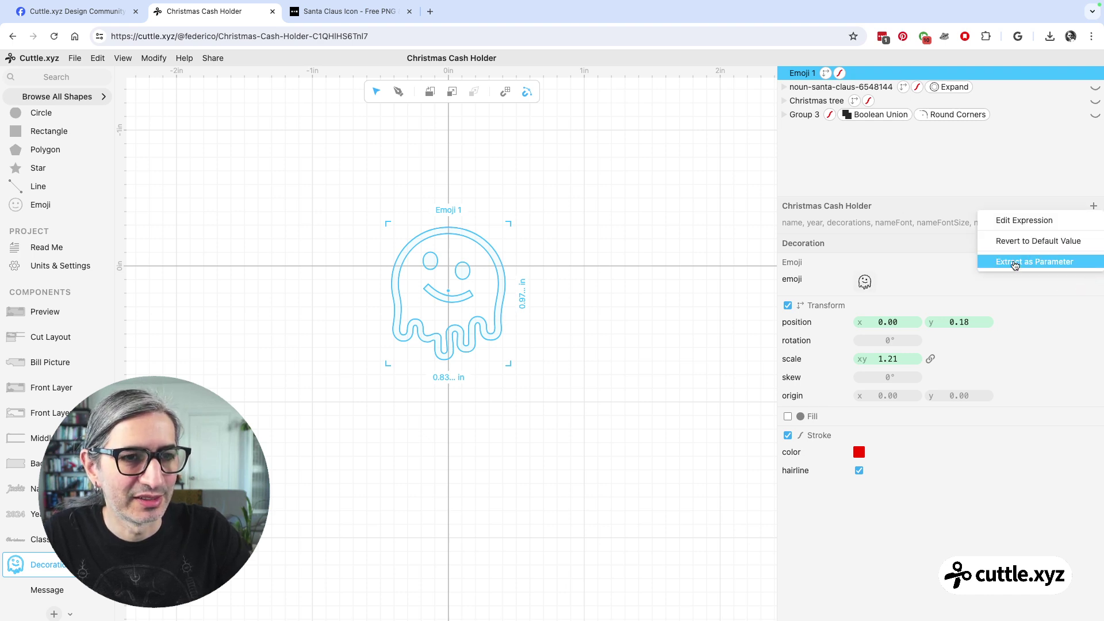
left_click(1014, 264)
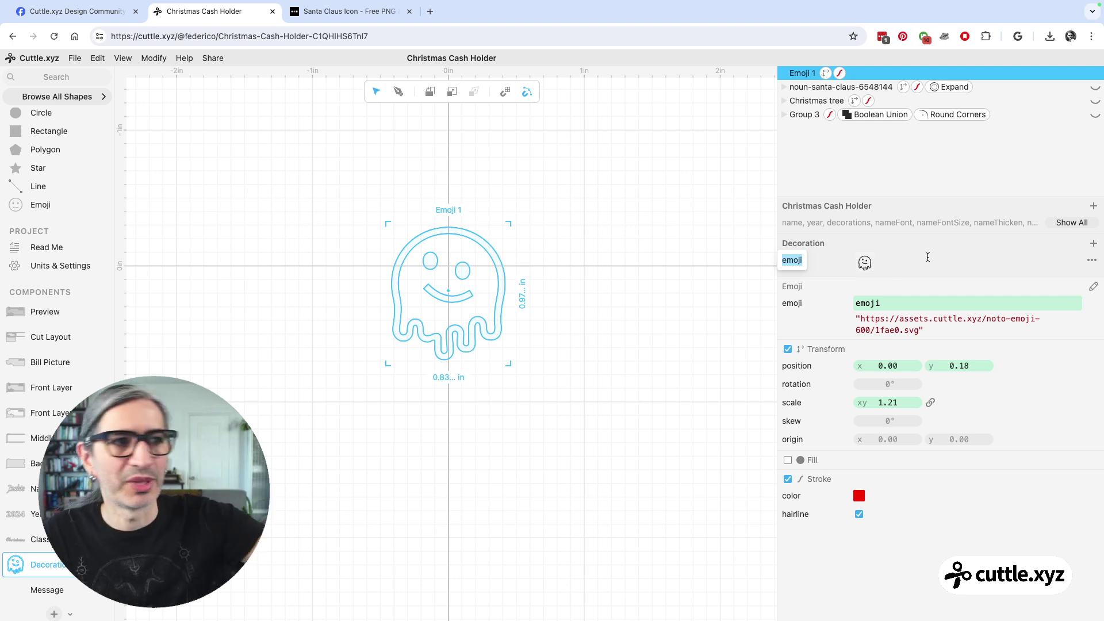
left_click(1057, 257)
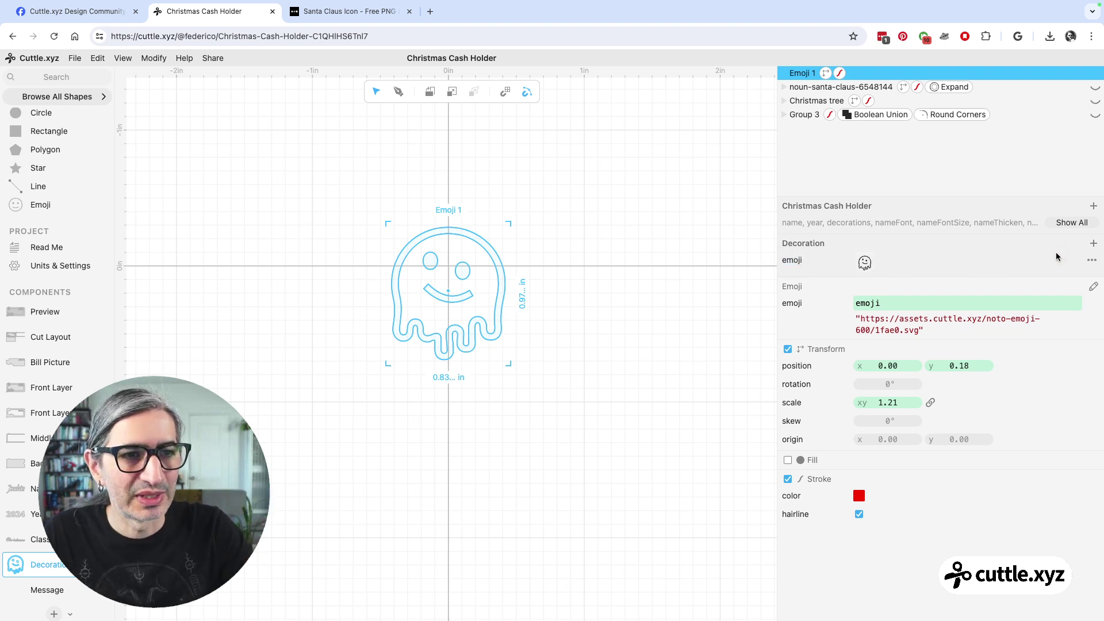
Step: Move the emoji parameter to the project level and check it in the Preview component
left_click(1091, 263)
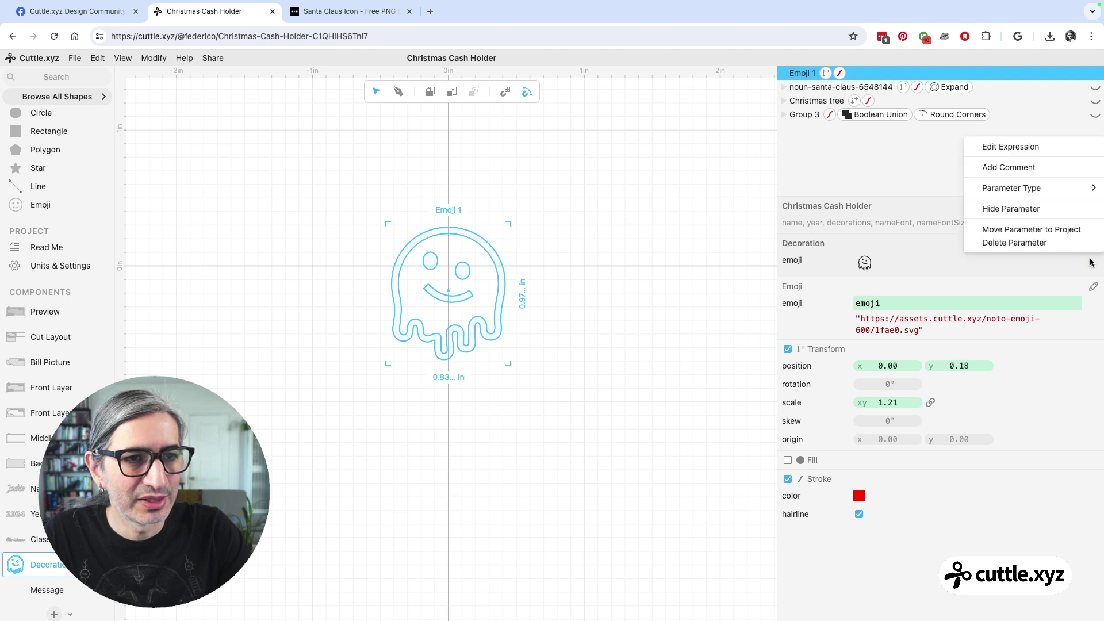
left_click(1033, 228)
left_click(800, 368)
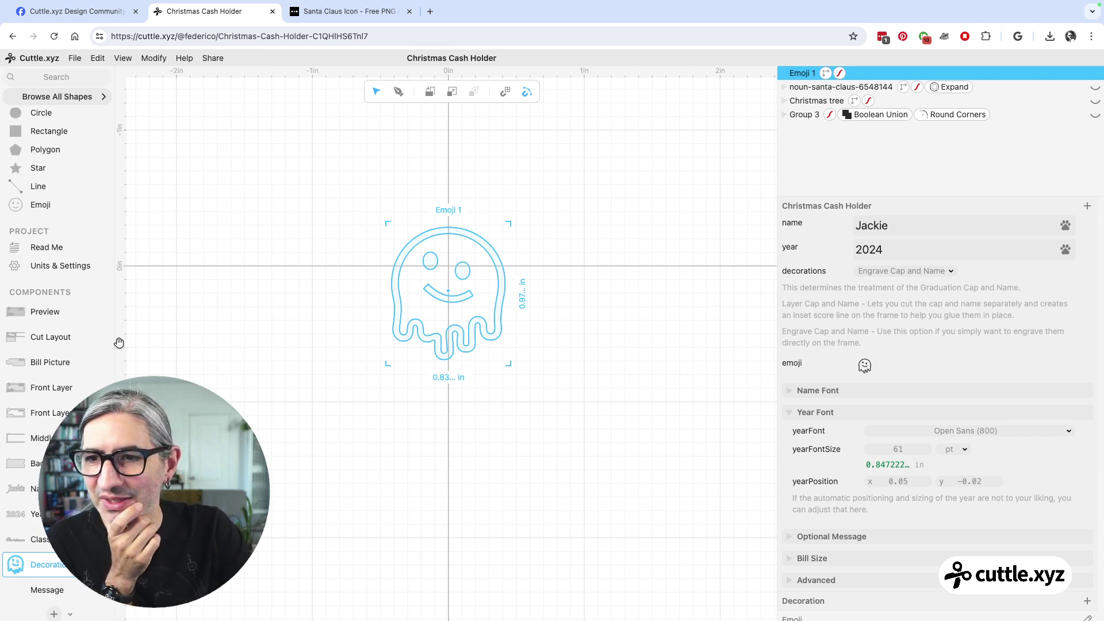
left_click(47, 313)
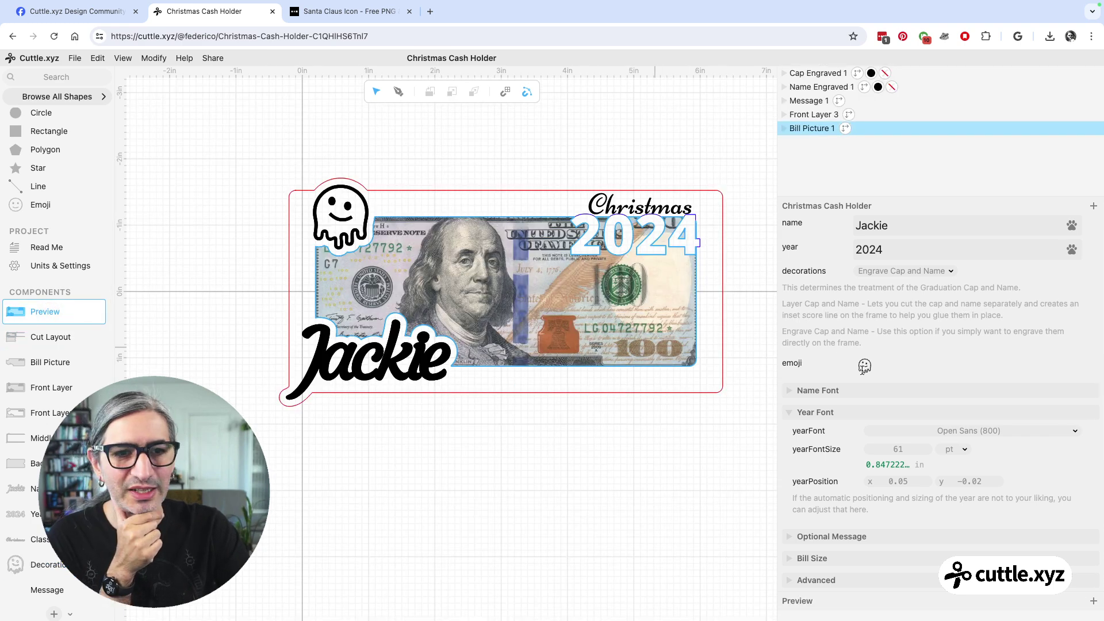
Step: Try several face emojis in the project's emoji parameter to test the Preview decoration
left_click(864, 366)
left_click(1028, 292)
left_click(1059, 322)
scroll(1059, 319, "down", 5)
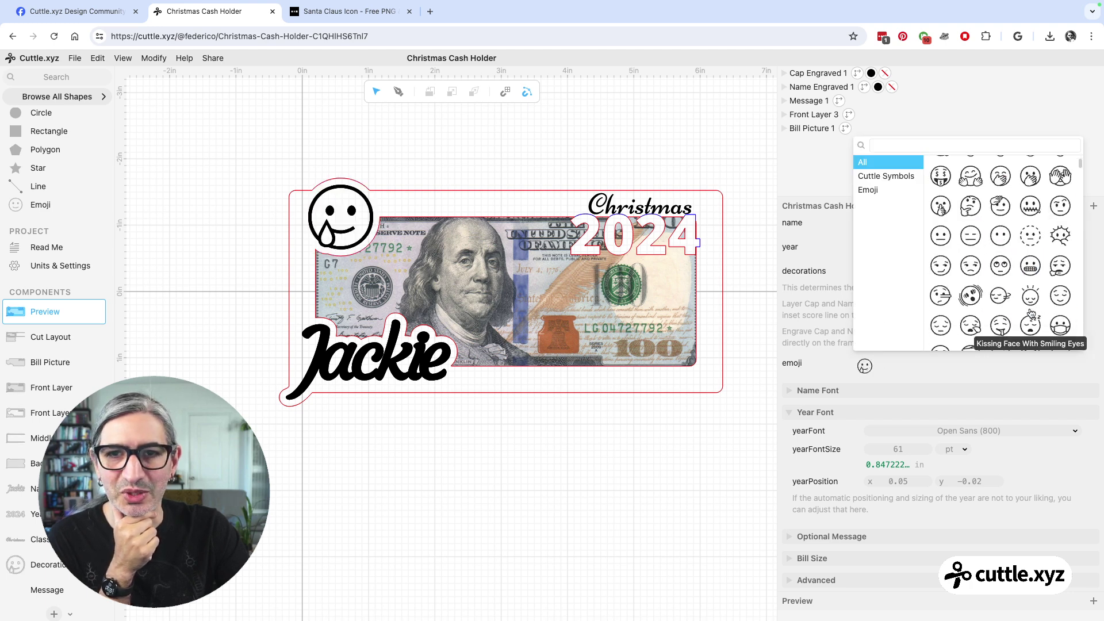
left_click(974, 325)
scroll(970, 322, "up", 3)
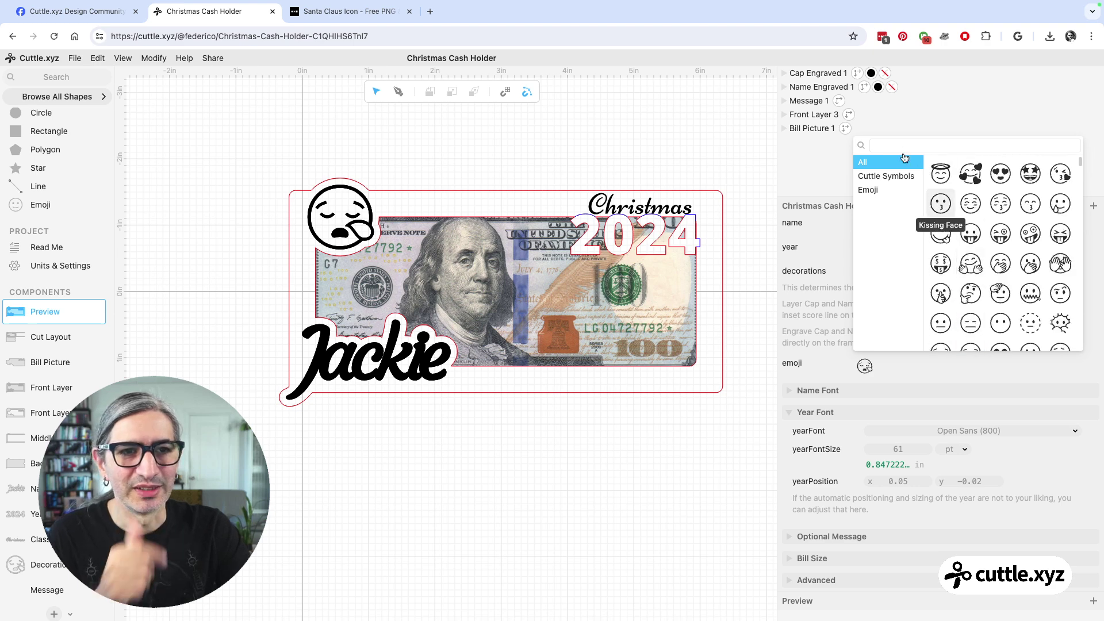
Step: Search the emojis for "bill", try Banknote With Pound Sign, and set the emoji parameter to the winged money emoji
left_click(908, 144)
type("bill")
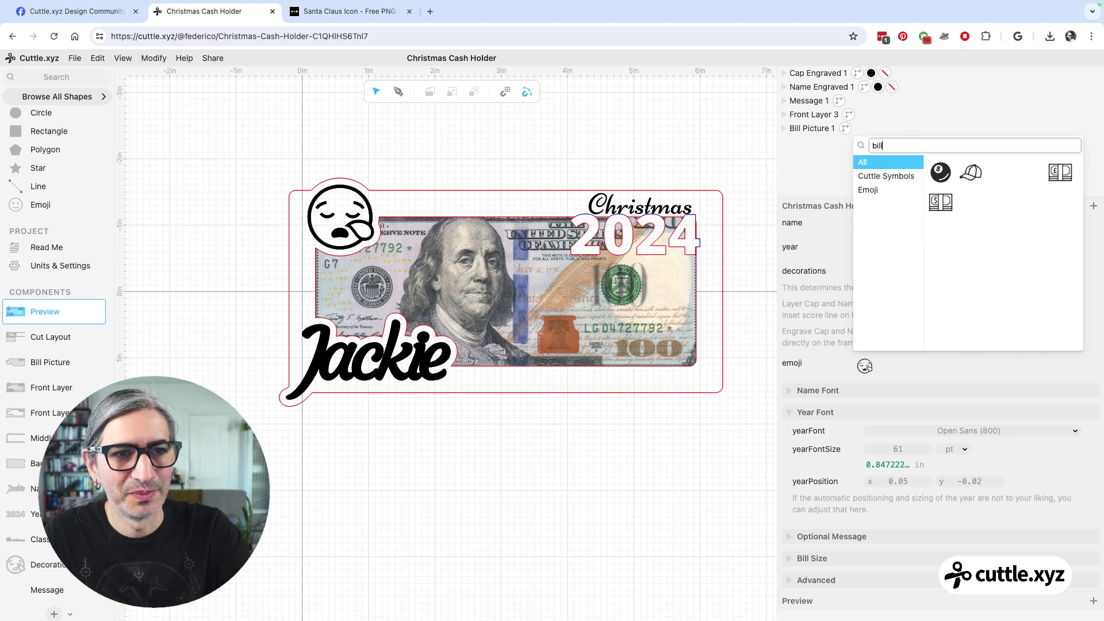
left_click(1056, 171)
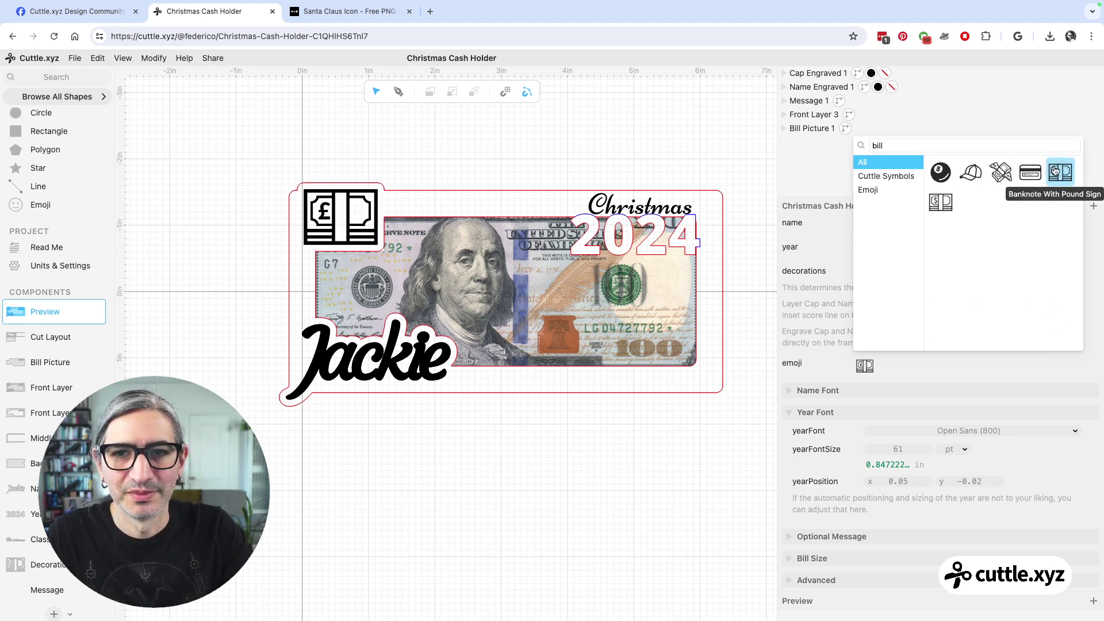
left_click(1000, 172)
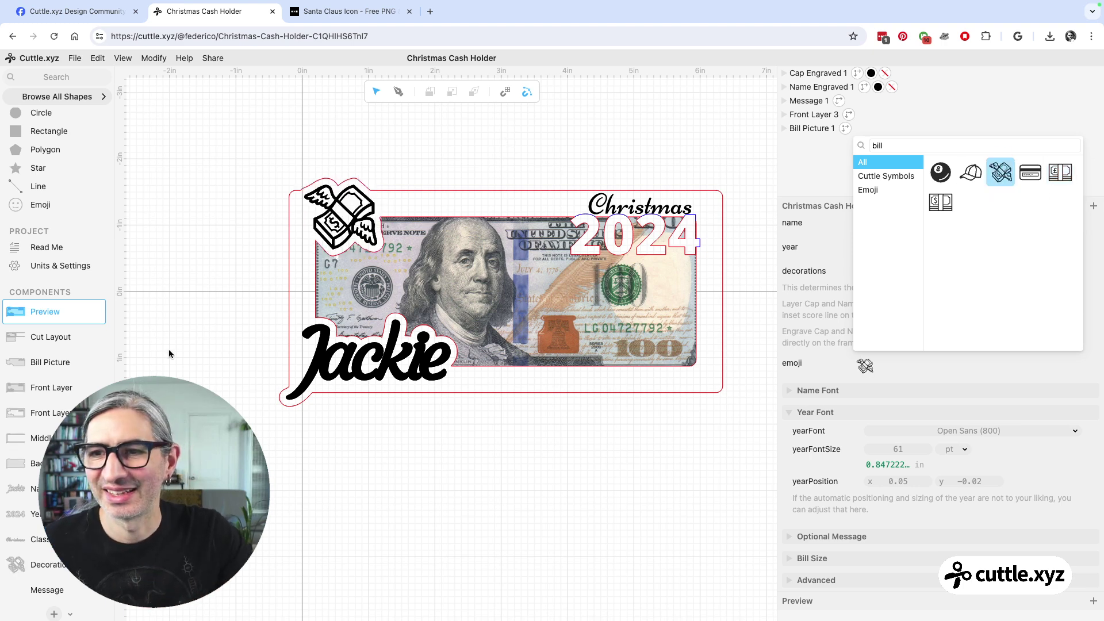
Step: On the project's Read Me page, set the emoji parameter to Money Bag
left_click(57, 248)
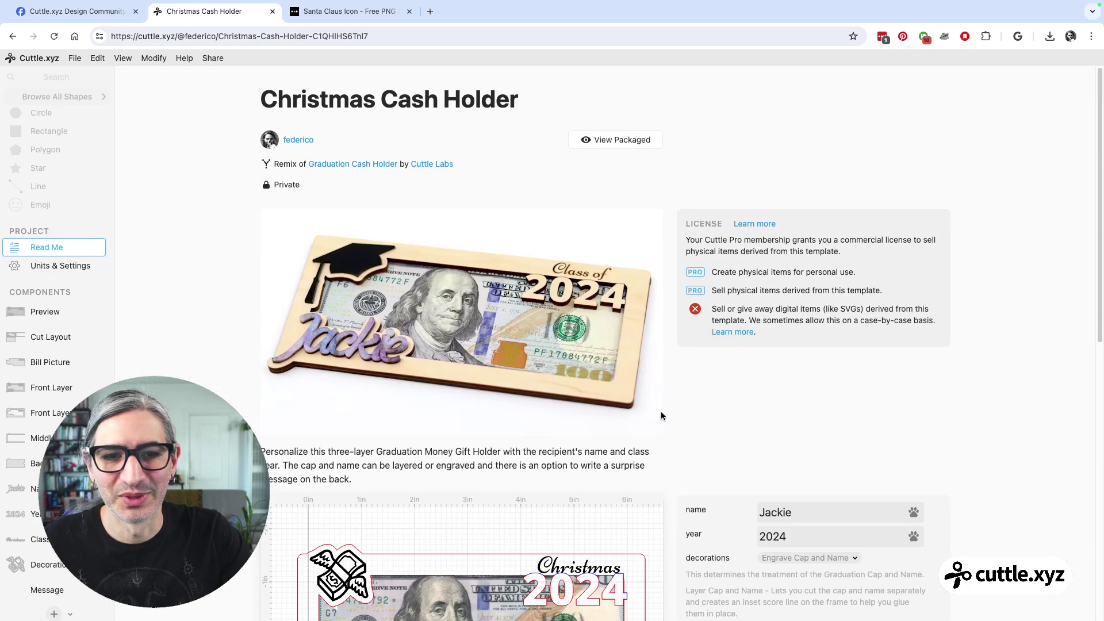
scroll(661, 408, "down", 5)
scroll(683, 411, "down", 1)
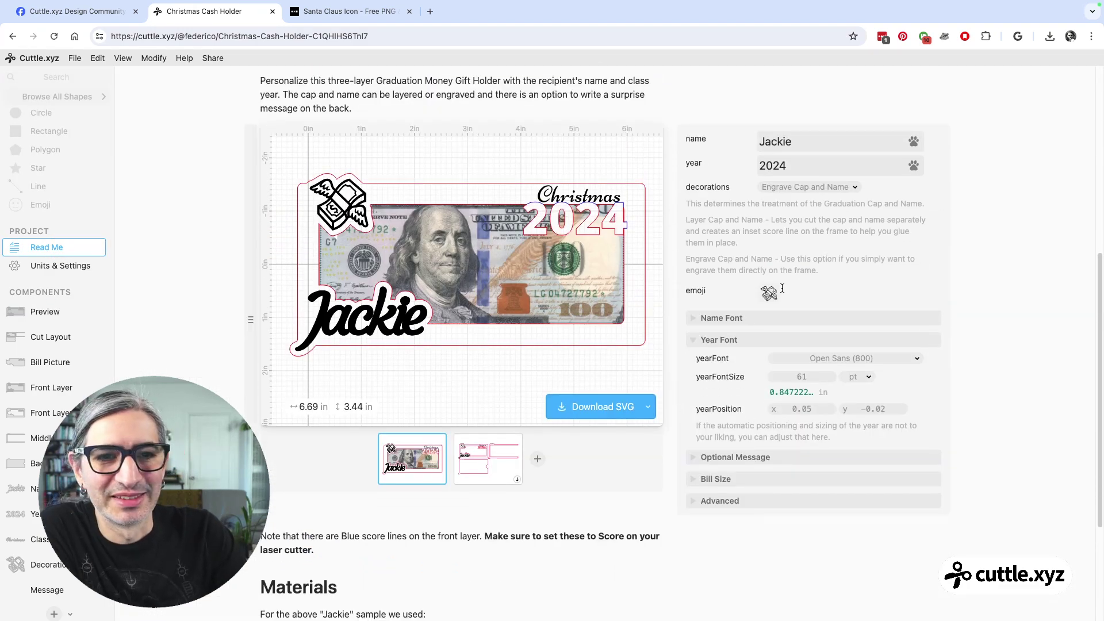
left_click(769, 299)
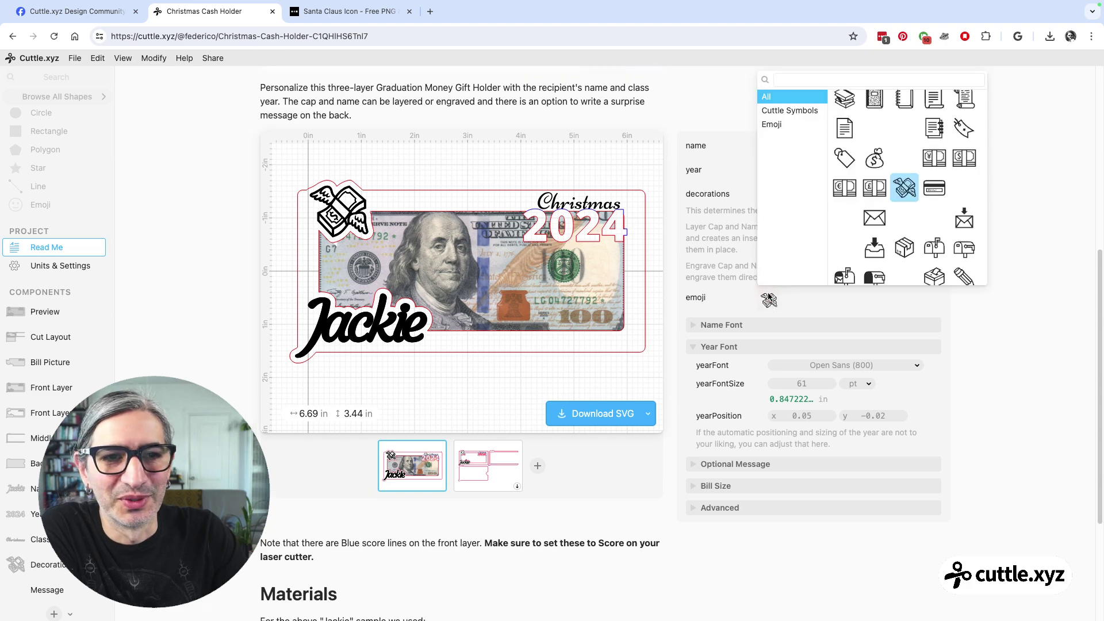
left_click(878, 159)
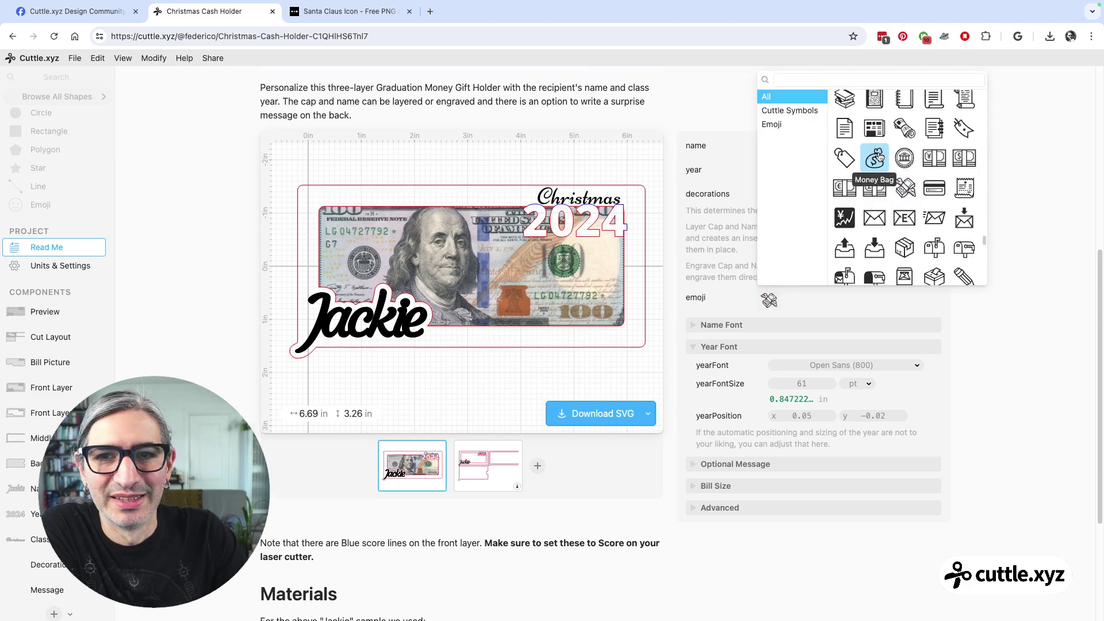
left_click(949, 347)
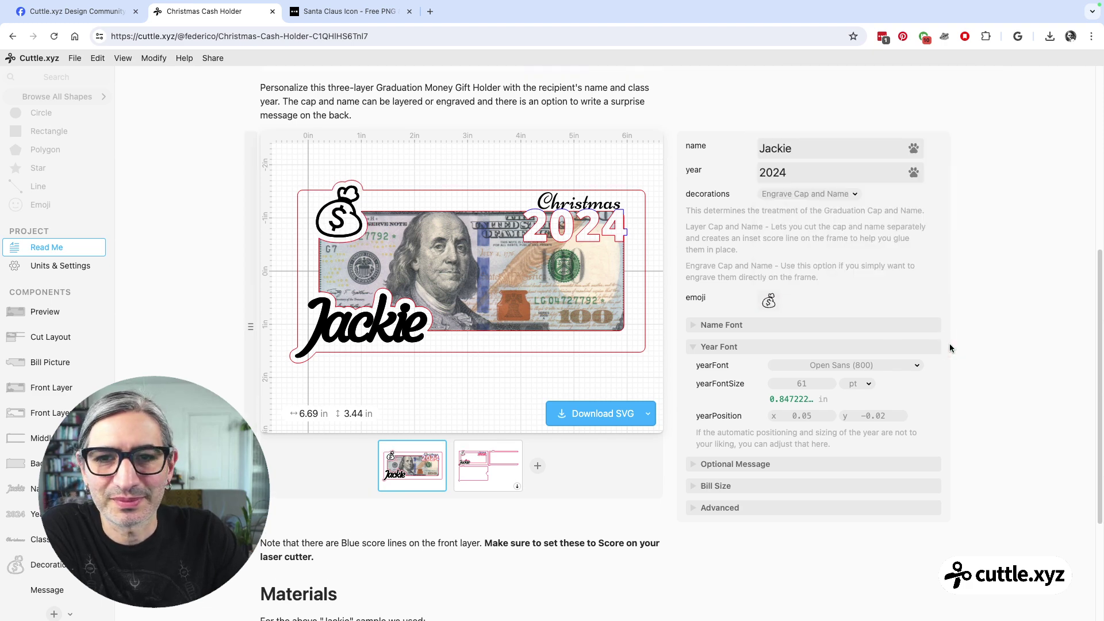